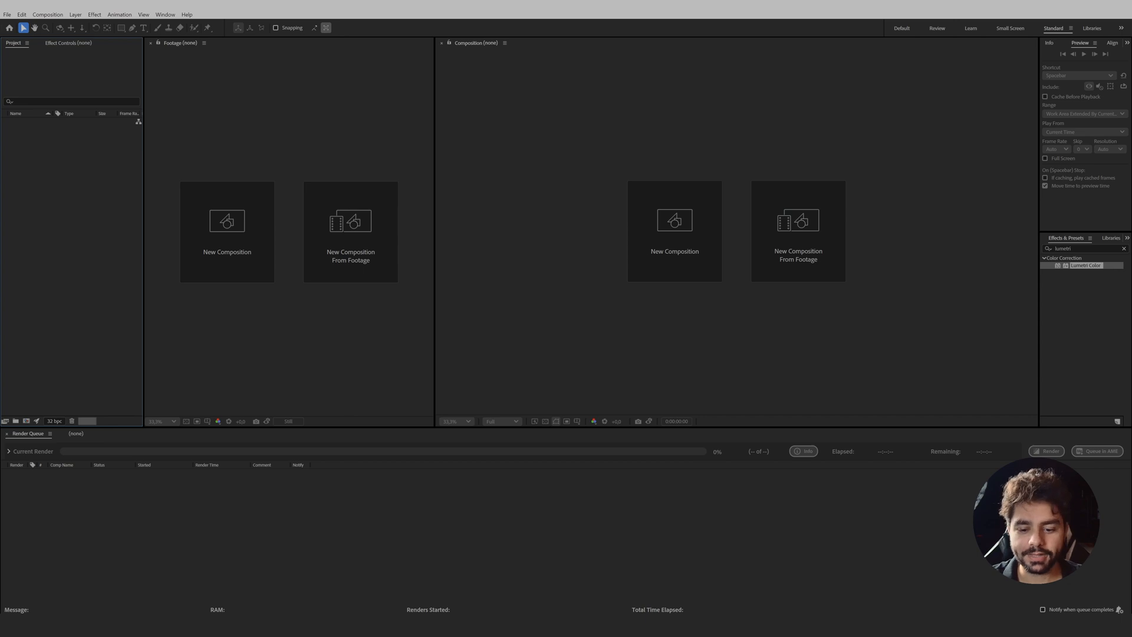
# Import Halloween_Special_Footage.mp4 and create a composition from it
pyautogui.hotkey('ctrl', 'i')
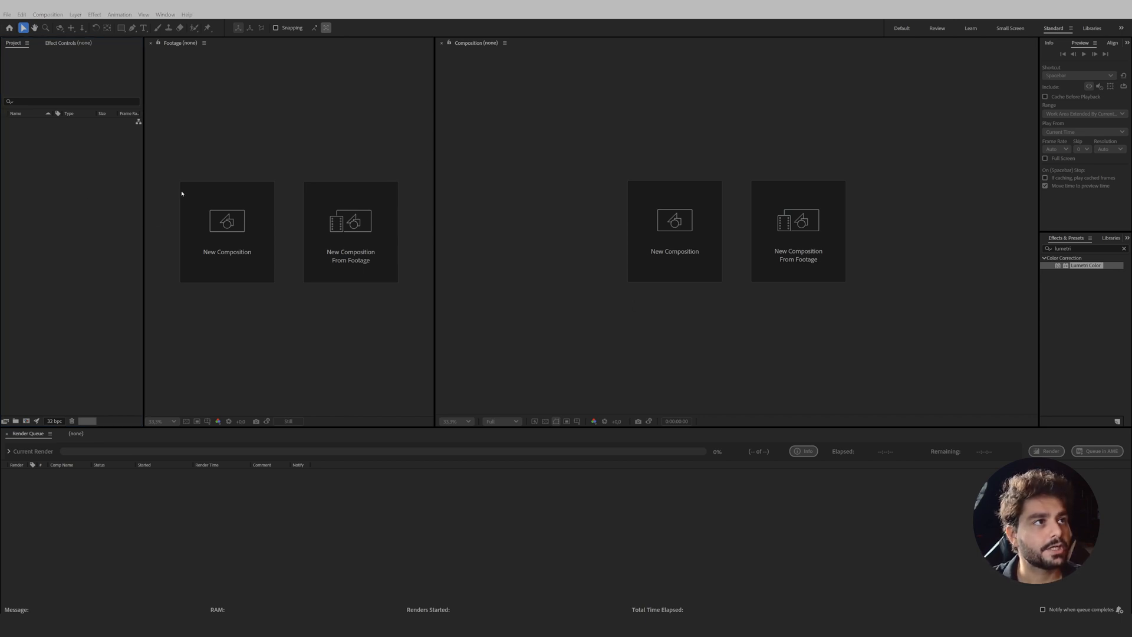
pyautogui.moveTo(181, 193); pyautogui.dragTo(56, 212)
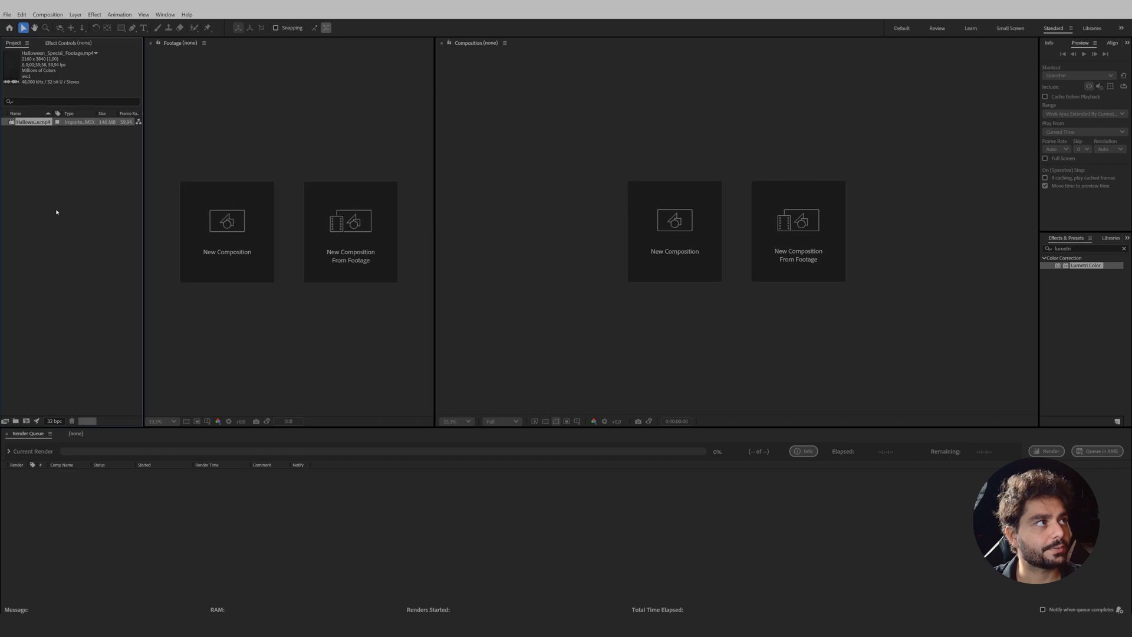
pyautogui.moveTo(28, 124); pyautogui.dragTo(26, 421)
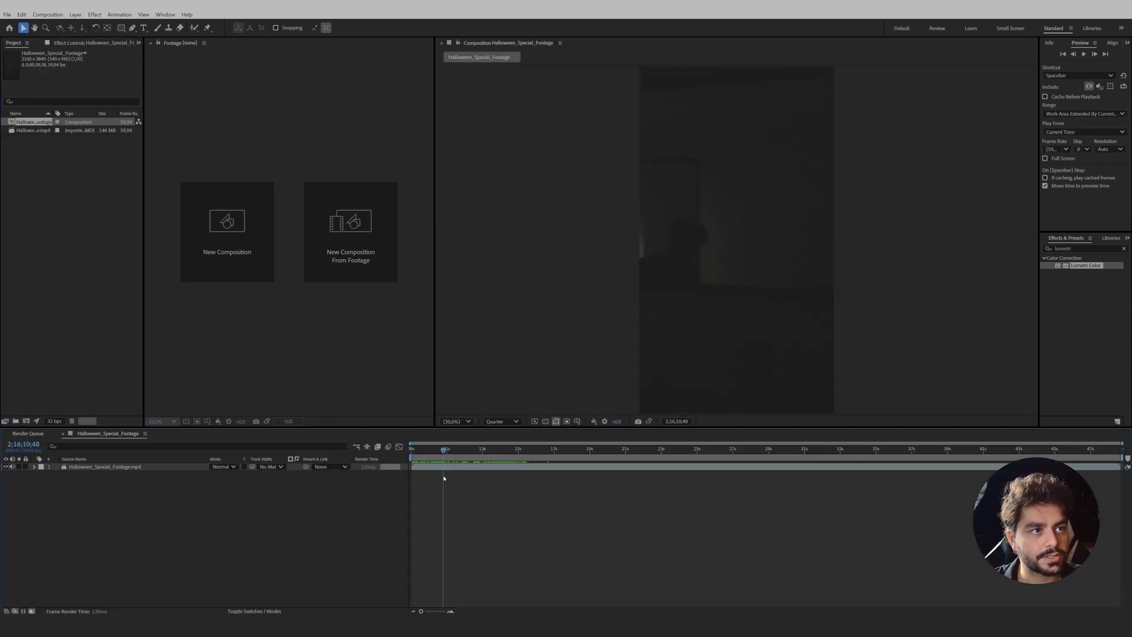
# Set the work area to start at 2;16;11;24 and trim the composition to the work area
pyautogui.moveTo(443, 478); pyautogui.dragTo(454, 484)
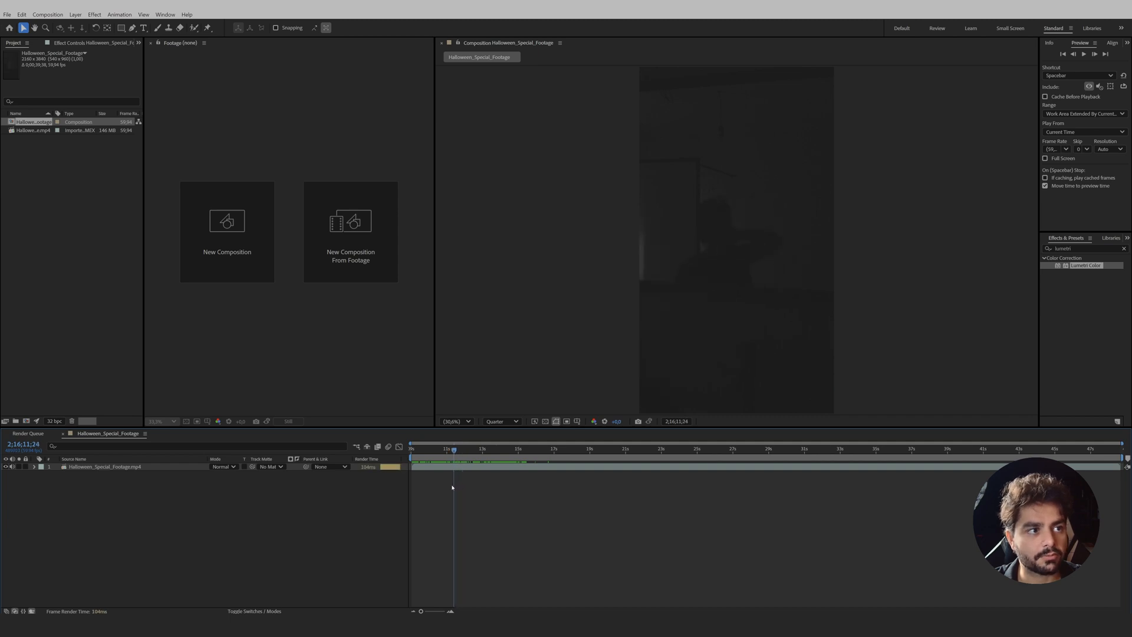
pyautogui.press('b')
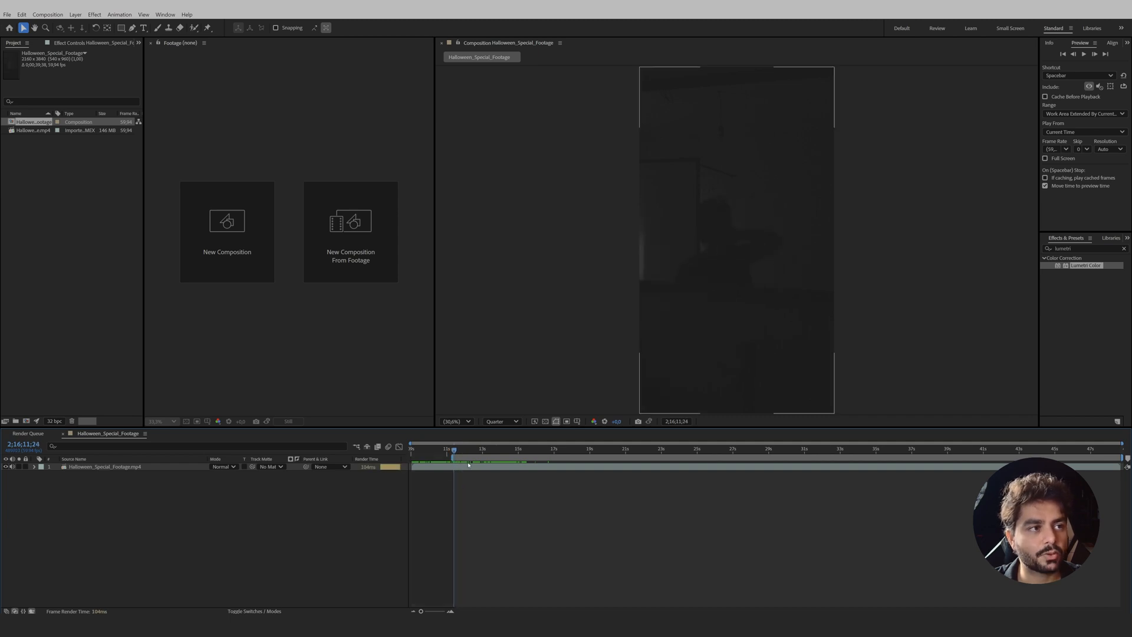
pyautogui.rightClick(469, 459)
pyautogui.click(513, 484)
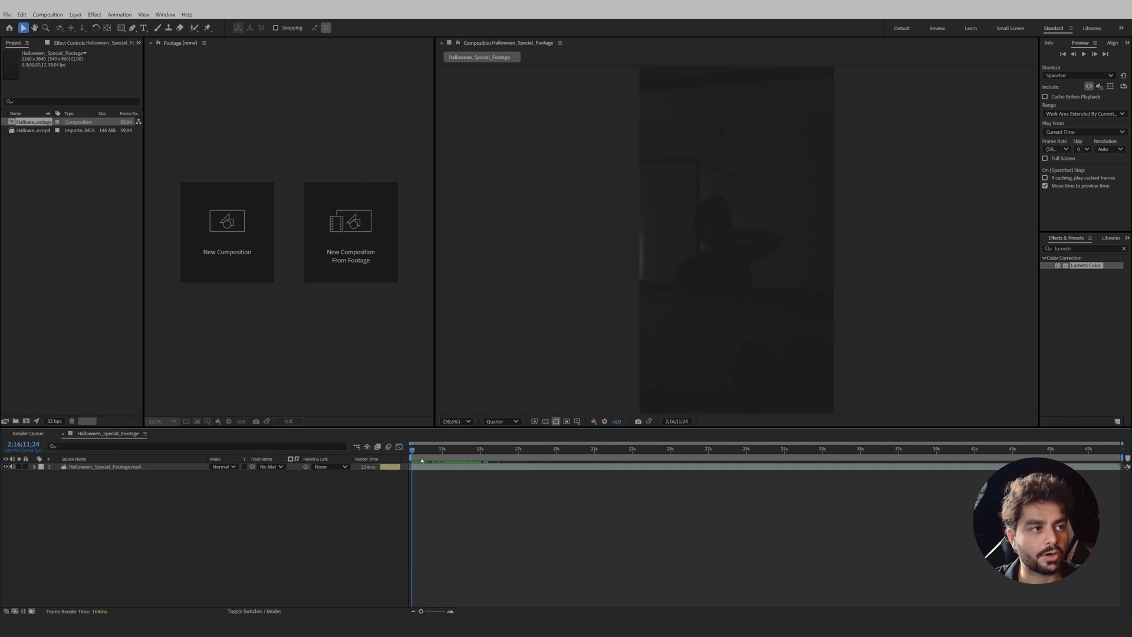
# Mark the footage layer at 2;16;17;28 and place the playhead at 2;16;17;46
pyautogui.moveTo(414, 456); pyautogui.dragTo(560, 472)
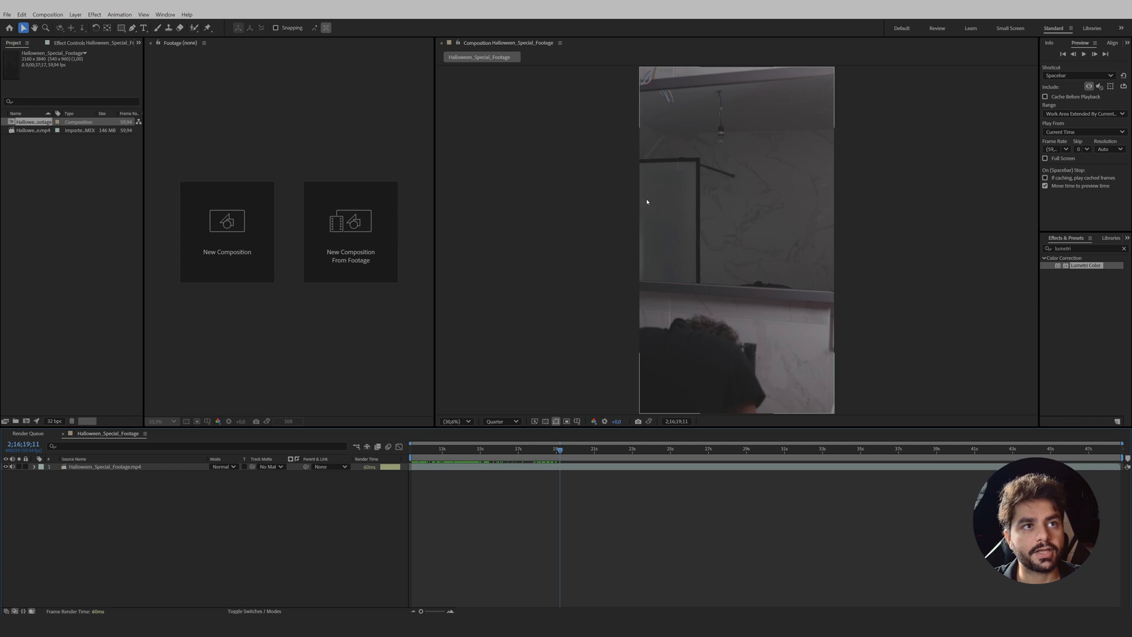
pyautogui.moveTo(554, 452); pyautogui.dragTo(528, 470)
pyautogui.click(528, 469)
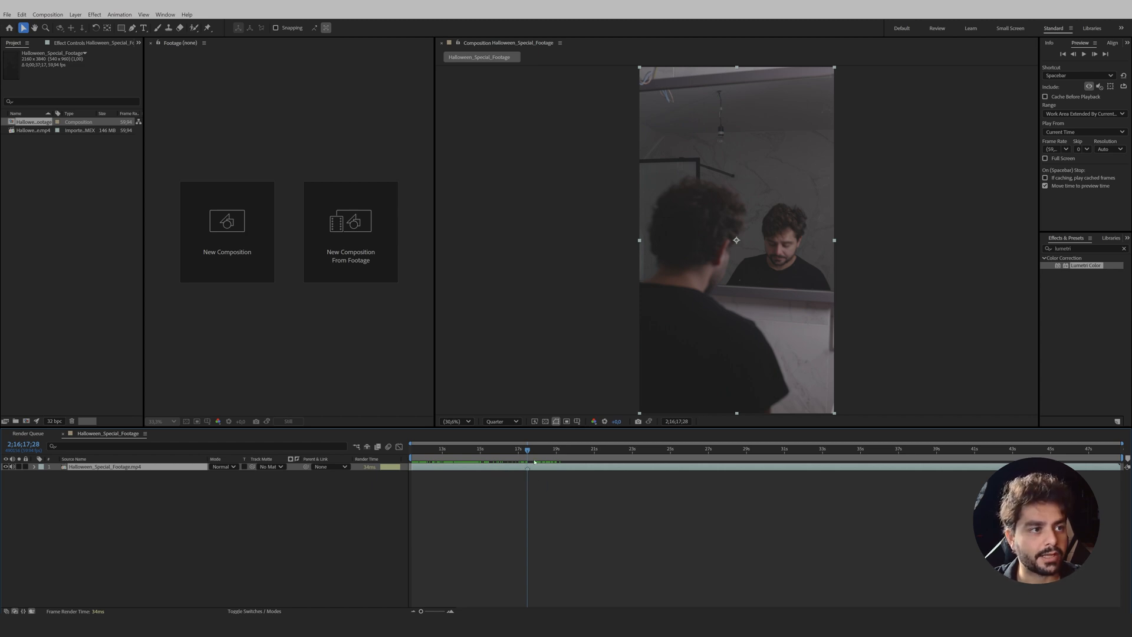
pyautogui.moveTo(524, 453)
pyautogui.mouseDown()
pyautogui.moveTo(694, 479)
pyautogui.moveTo(632, 485)
pyautogui.moveTo(664, 466)
pyautogui.moveTo(845, 472)
pyautogui.moveTo(533, 471)
pyautogui.mouseUp()
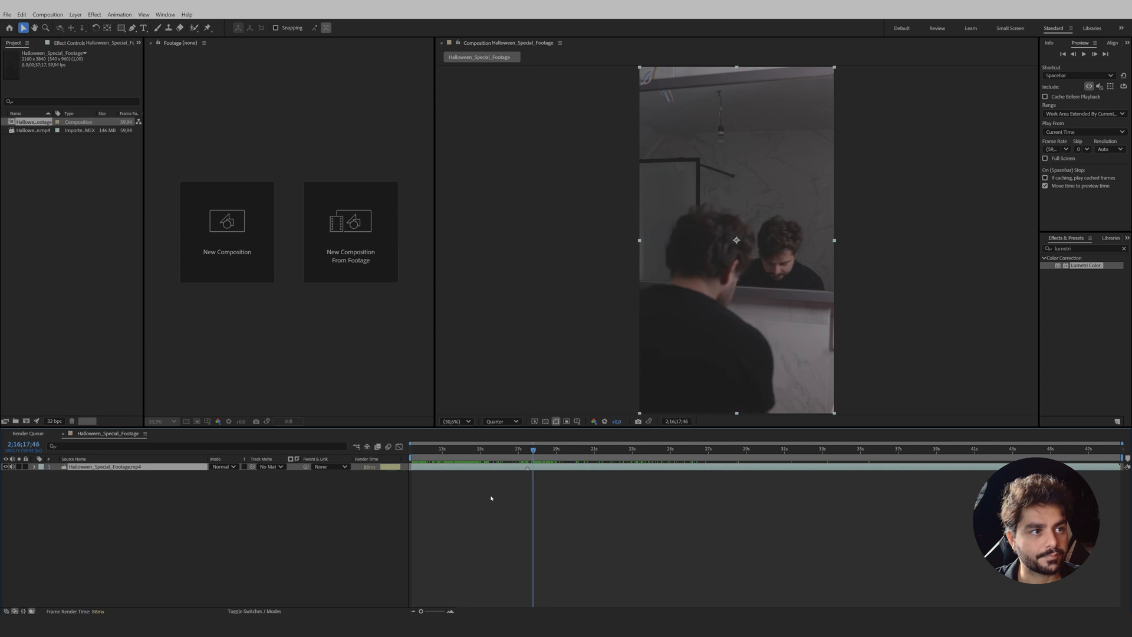
# Add an adjustment layer named Fog above the footage and trim its start to the marker at 2;16;17;28
pyautogui.rightClick(296, 525)
pyautogui.moveTo(330, 415)
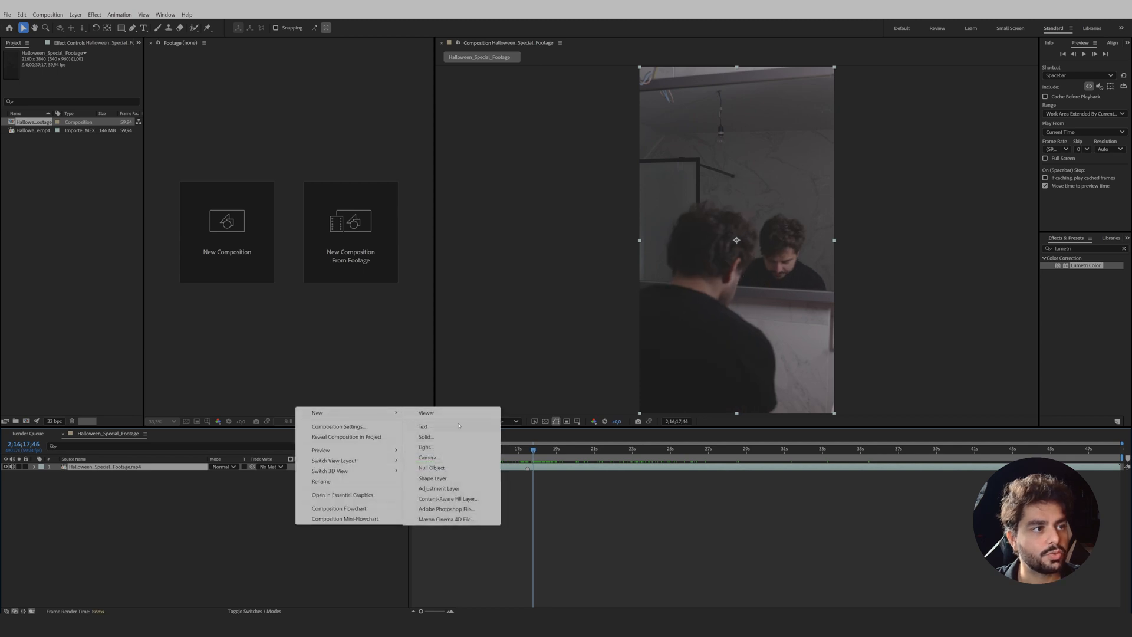
pyautogui.click(454, 489)
pyautogui.press('Return')
pyautogui.press('BackSpace')
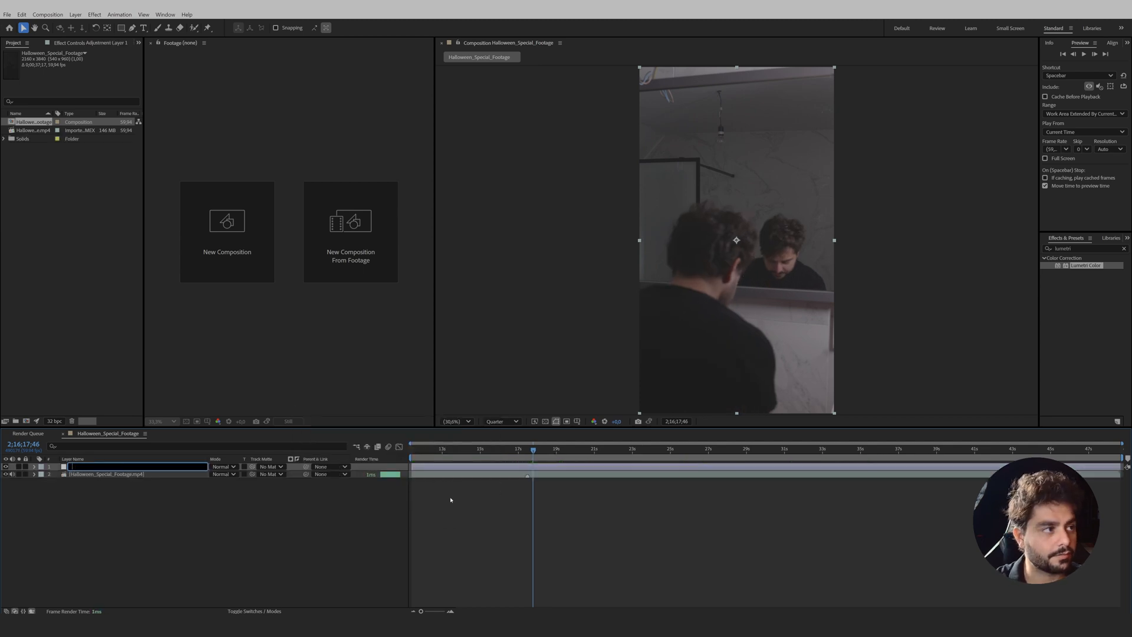
pyautogui.write('Fog')
pyautogui.press('Return')
pyautogui.moveTo(411, 466); pyautogui.dragTo(528, 487)
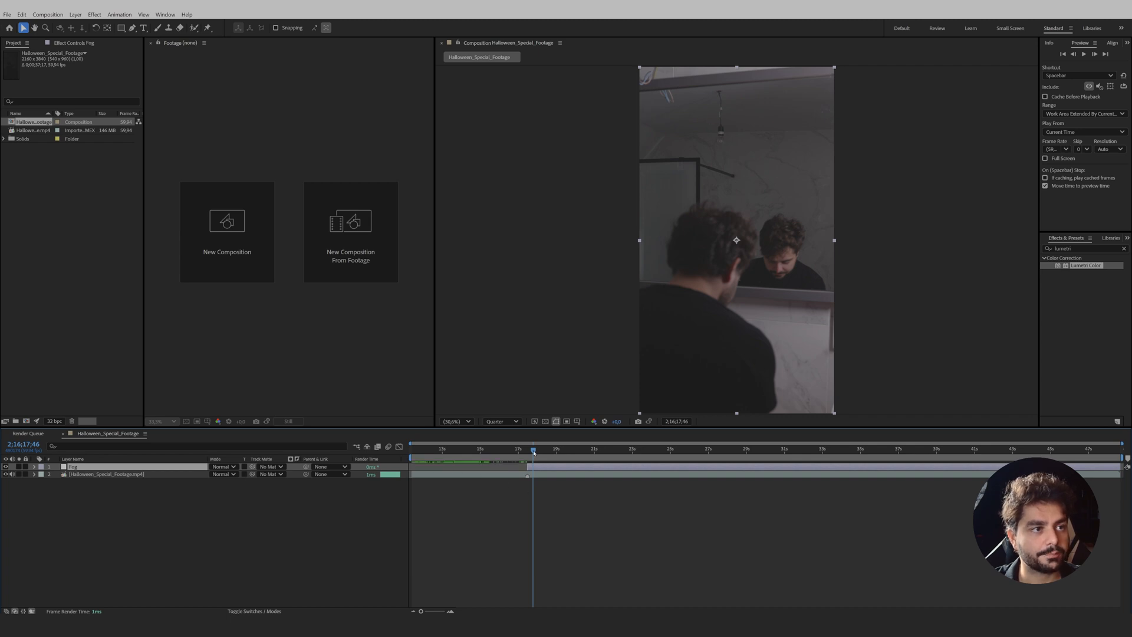
# Draw a closed four-point mask around the mirror on the Fog layer with the Pen tool
pyautogui.click(132, 27)
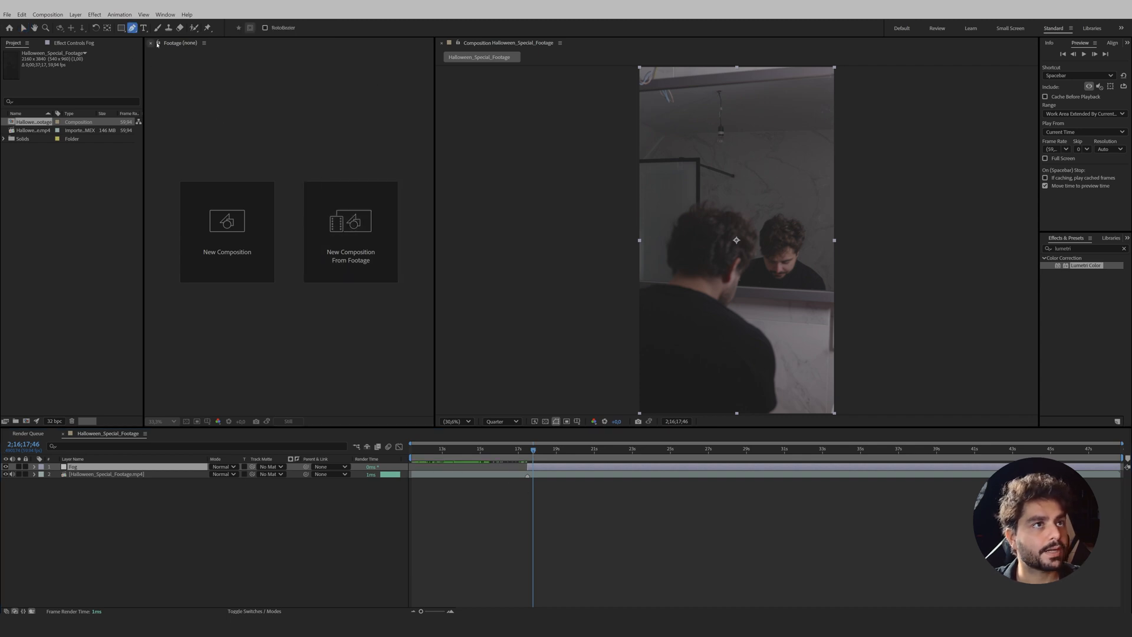
pyautogui.click(630, 93)
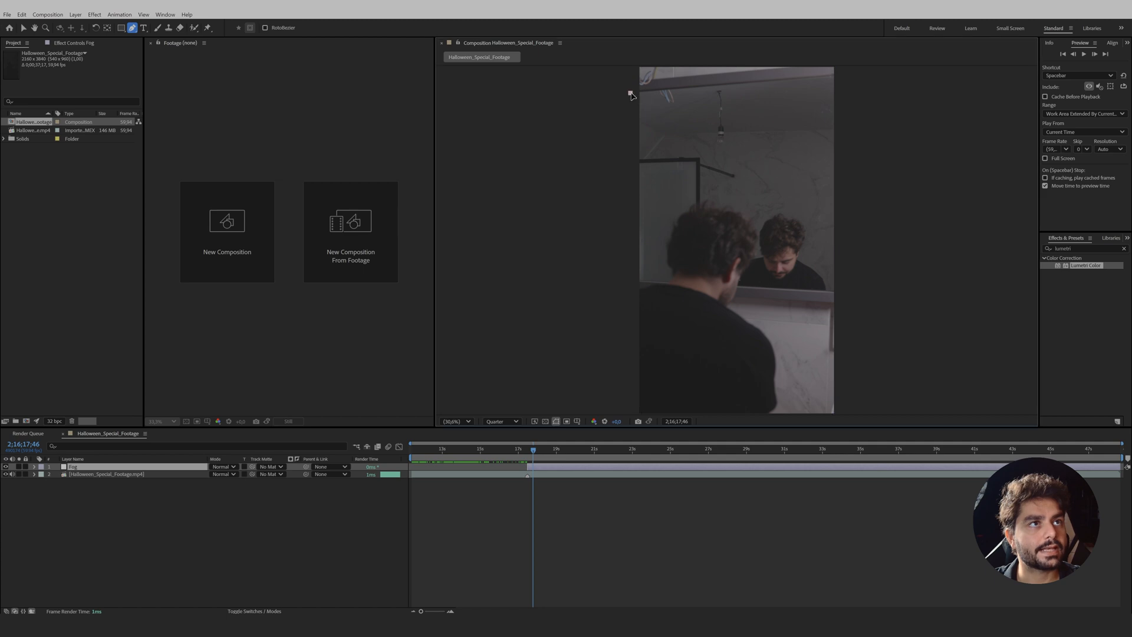
pyautogui.click(852, 75)
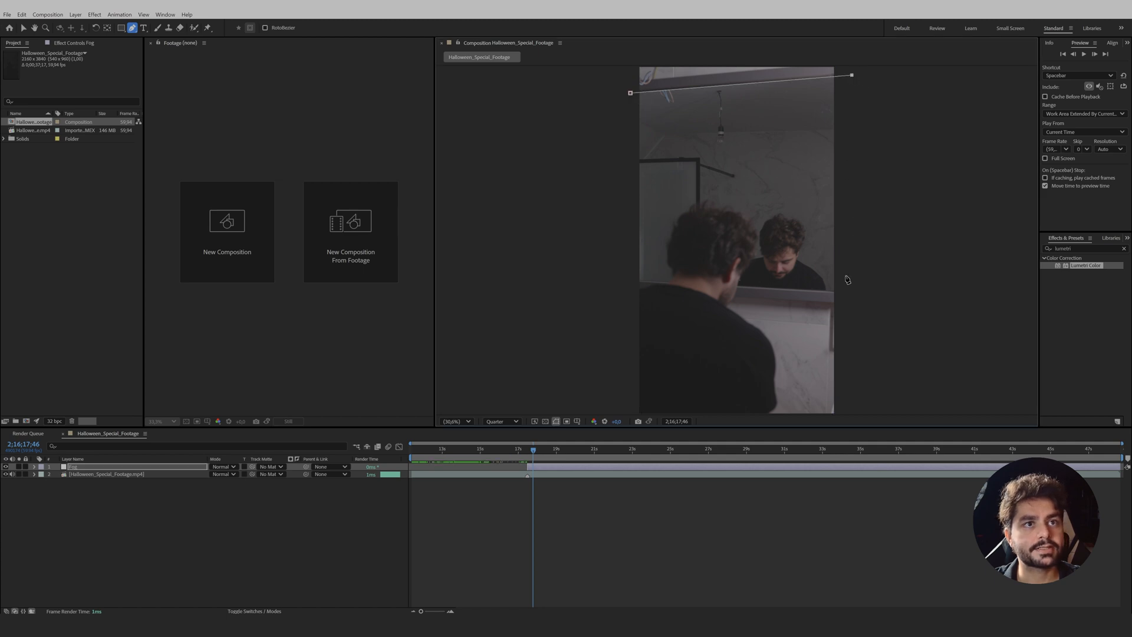
pyautogui.click(841, 293)
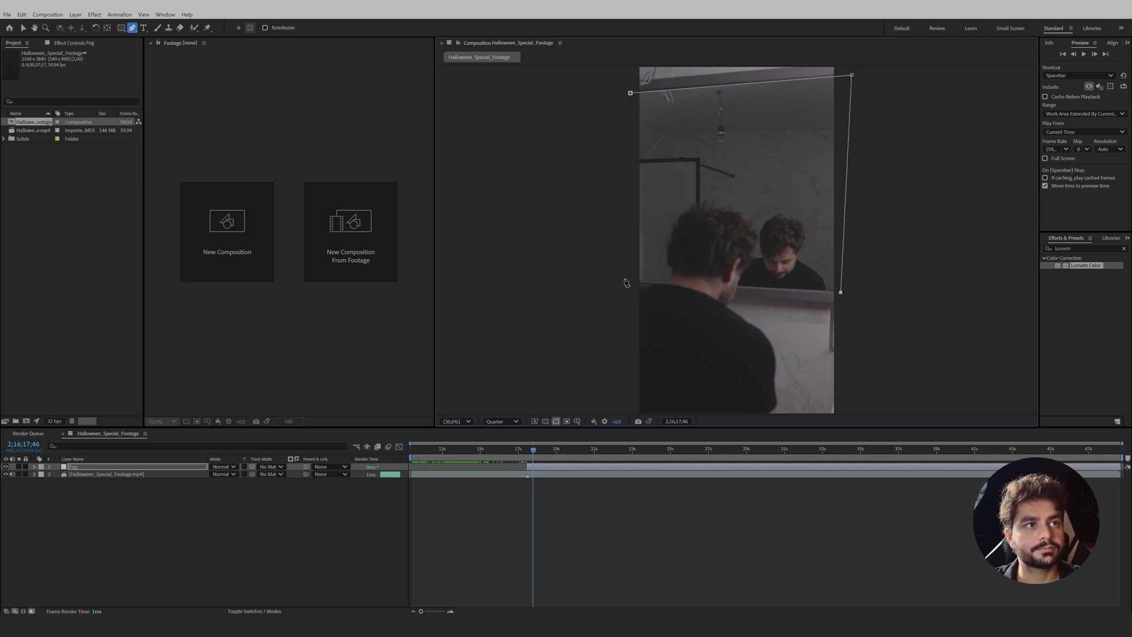
pyautogui.click(628, 279)
pyautogui.click(631, 92)
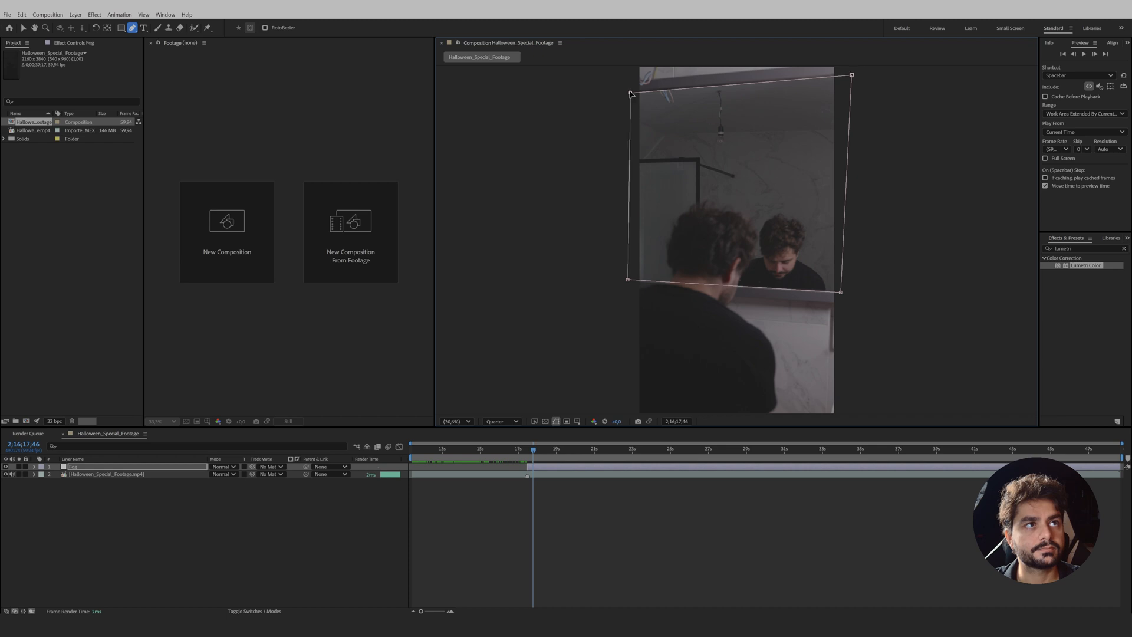
# Try Fast Box Blur on the Fog layer, increase its blur radius and inspect the blurred mirror up close
pyautogui.click(154, 466)
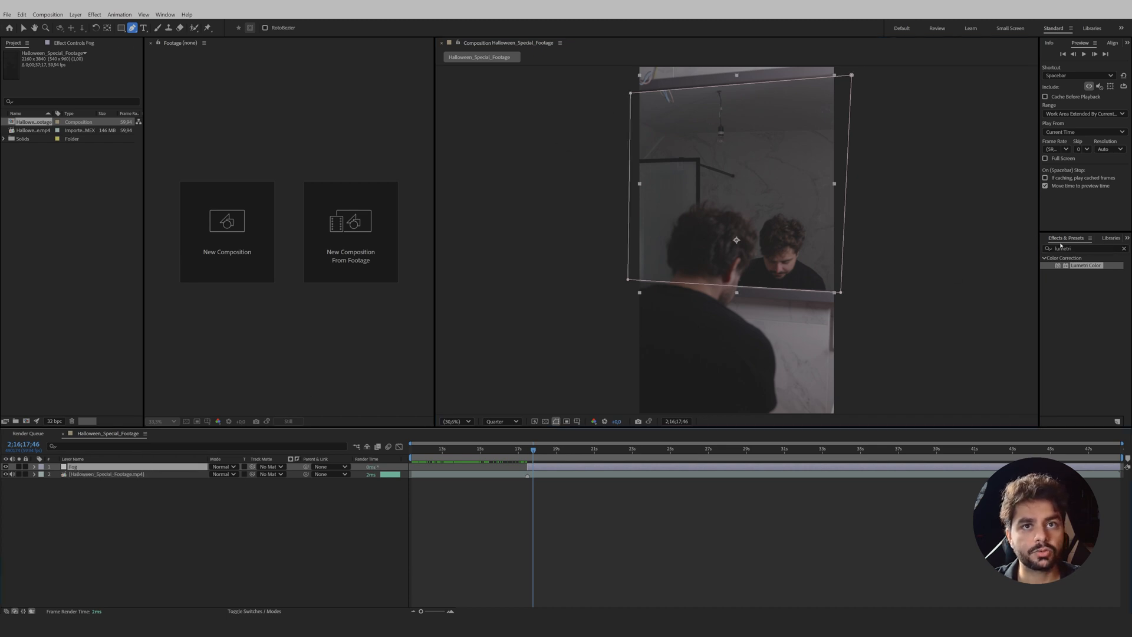
pyautogui.click(167, 14)
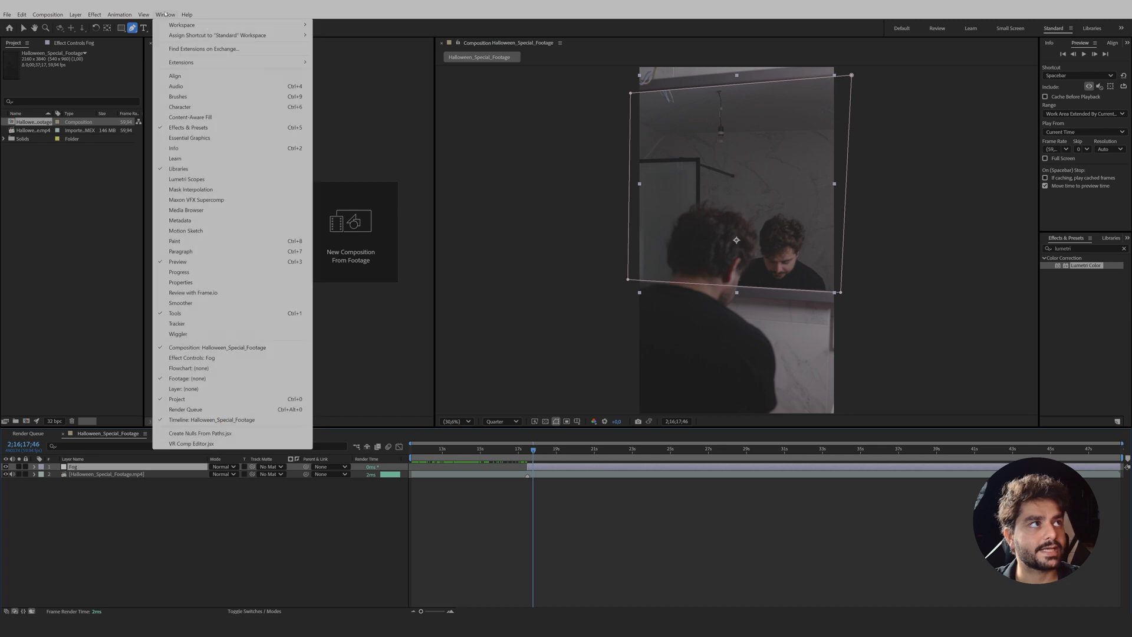
pyautogui.click(993, 194)
pyautogui.moveTo(1092, 250); pyautogui.dragTo(969, 243)
pyautogui.write('fast b')
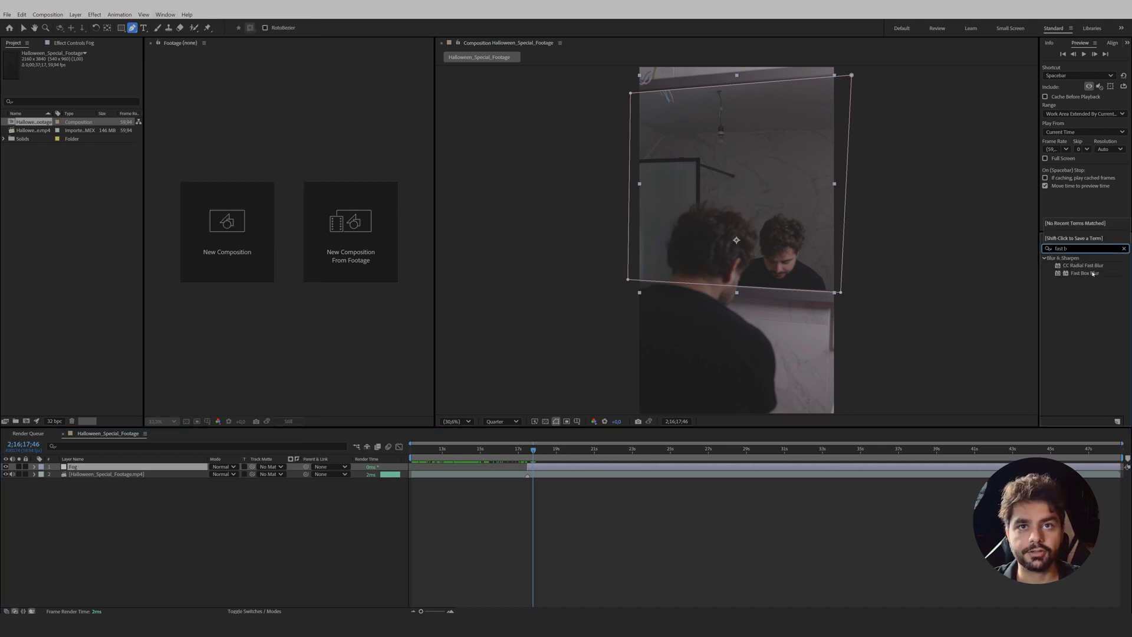
pyautogui.moveTo(1092, 274); pyautogui.dragTo(539, 467)
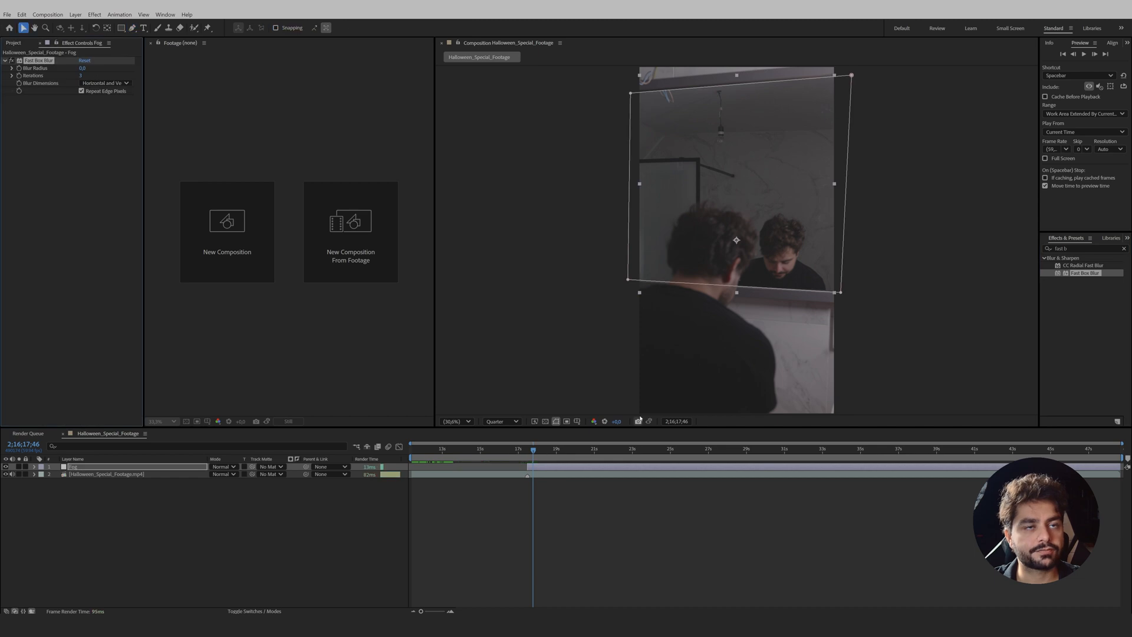
pyautogui.moveTo(82, 68); pyautogui.dragTo(107, 69)
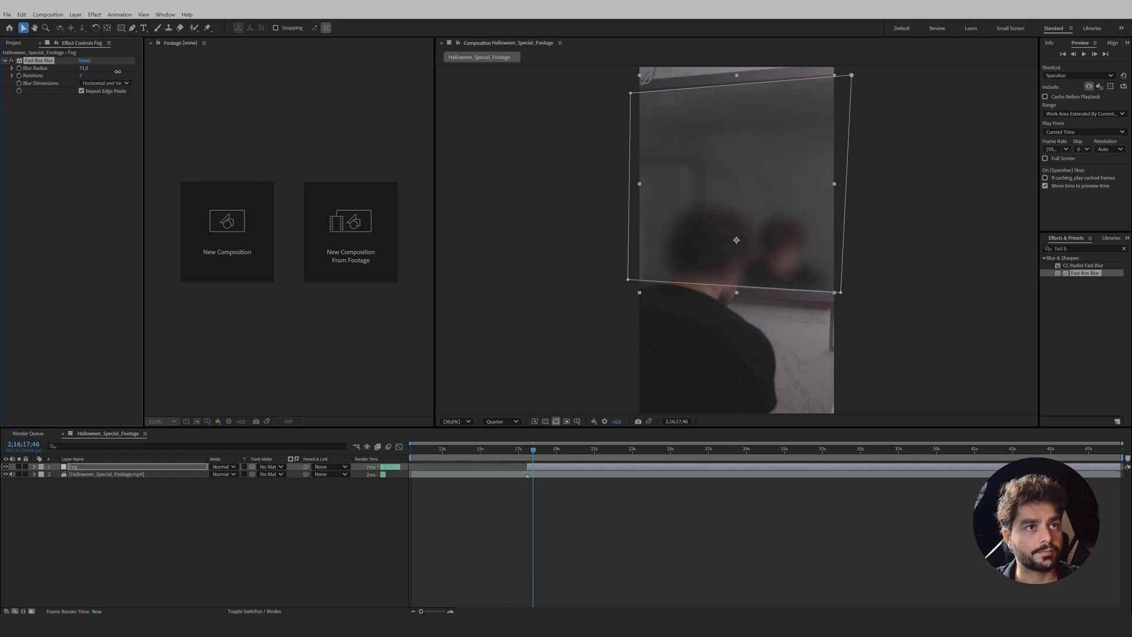
pyautogui.click(210, 551)
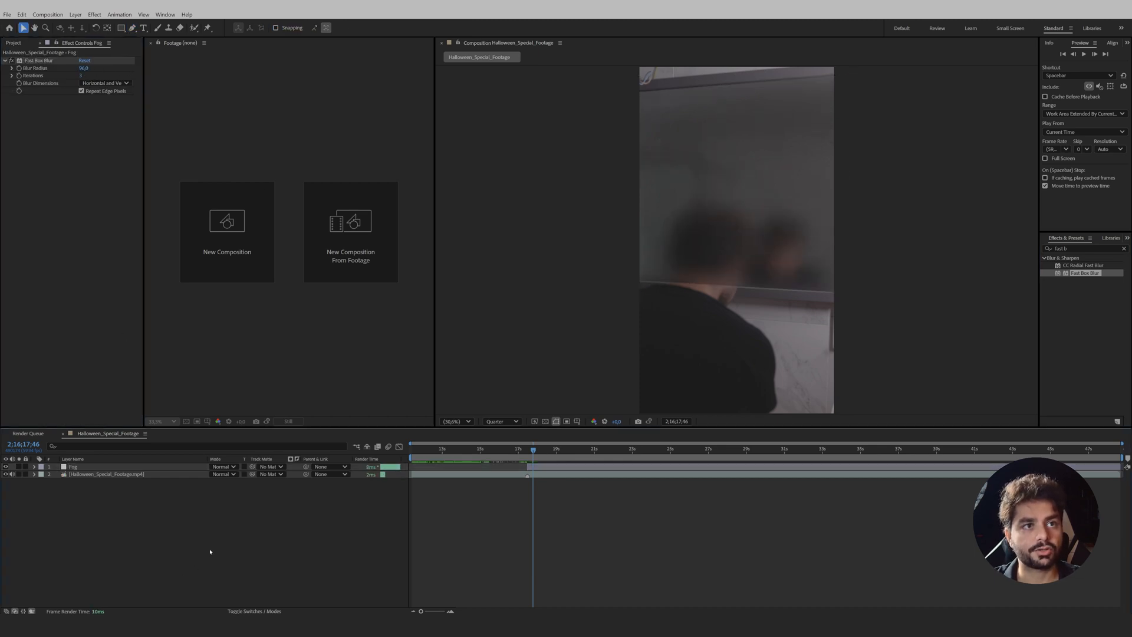
pyautogui.scroll(4, 826, 214)
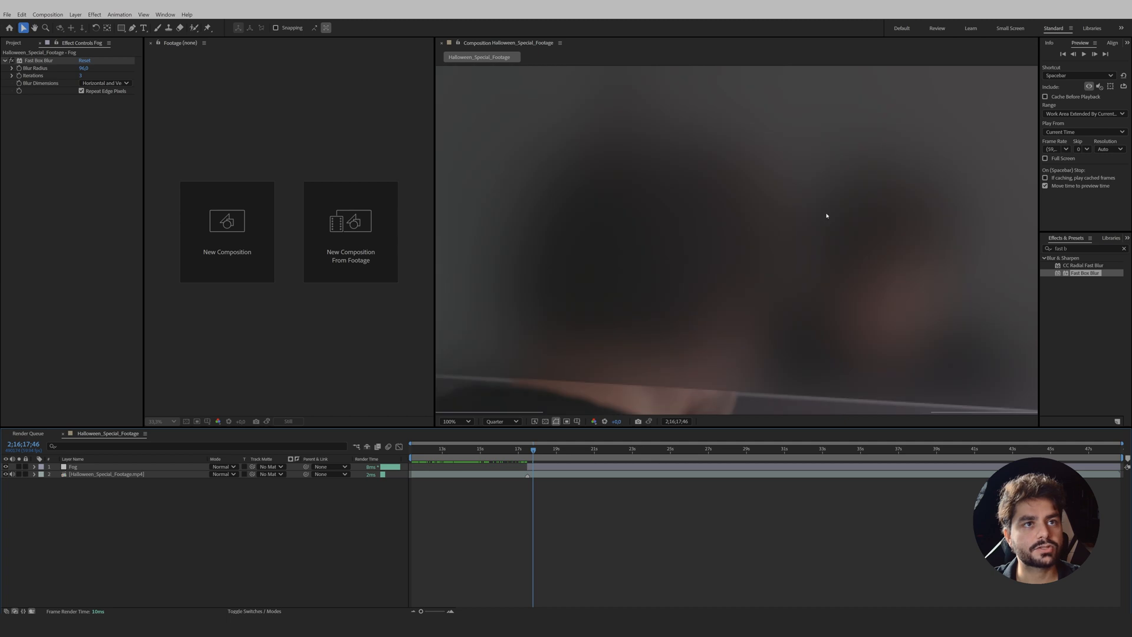
pyautogui.moveTo(859, 142); pyautogui.dragTo(738, 208)
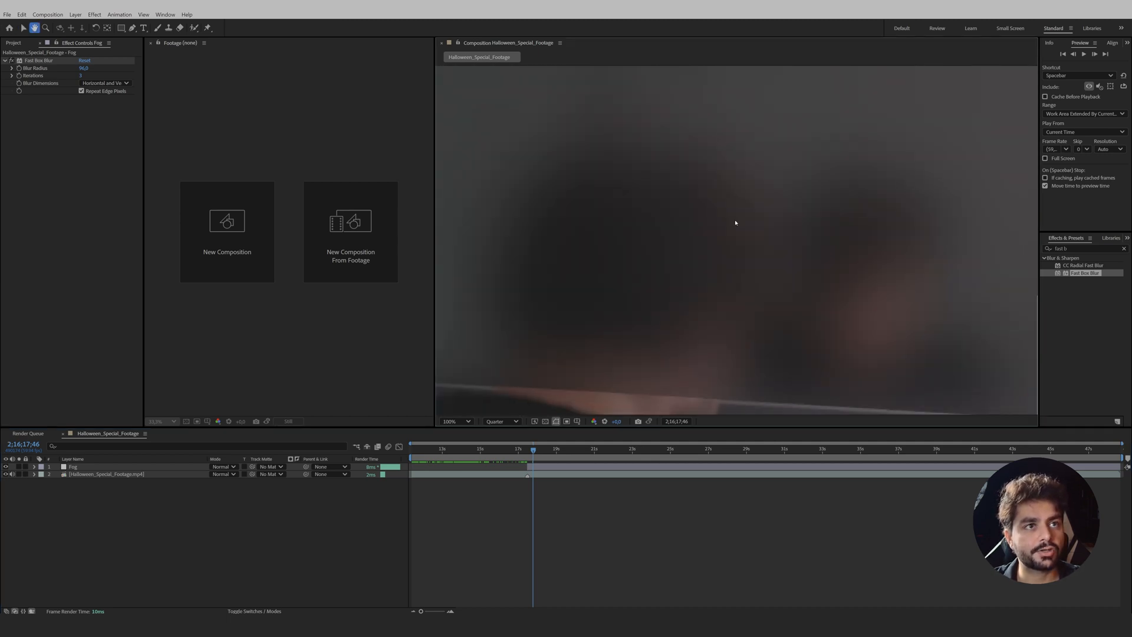
pyautogui.press('v')
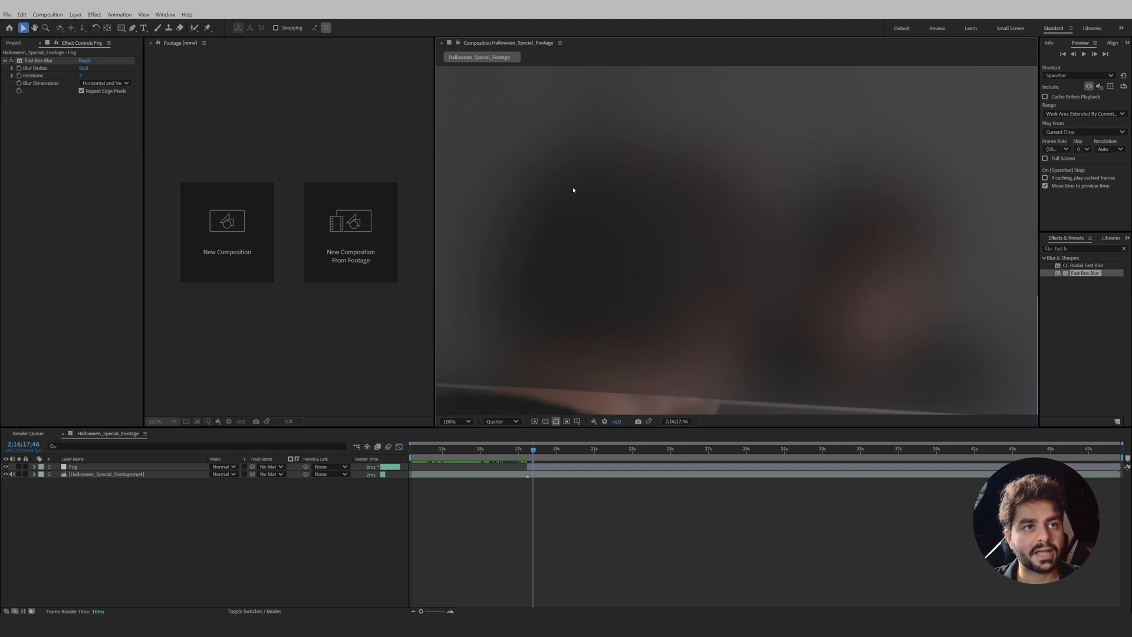
pyautogui.scroll(-2, 806, 182)
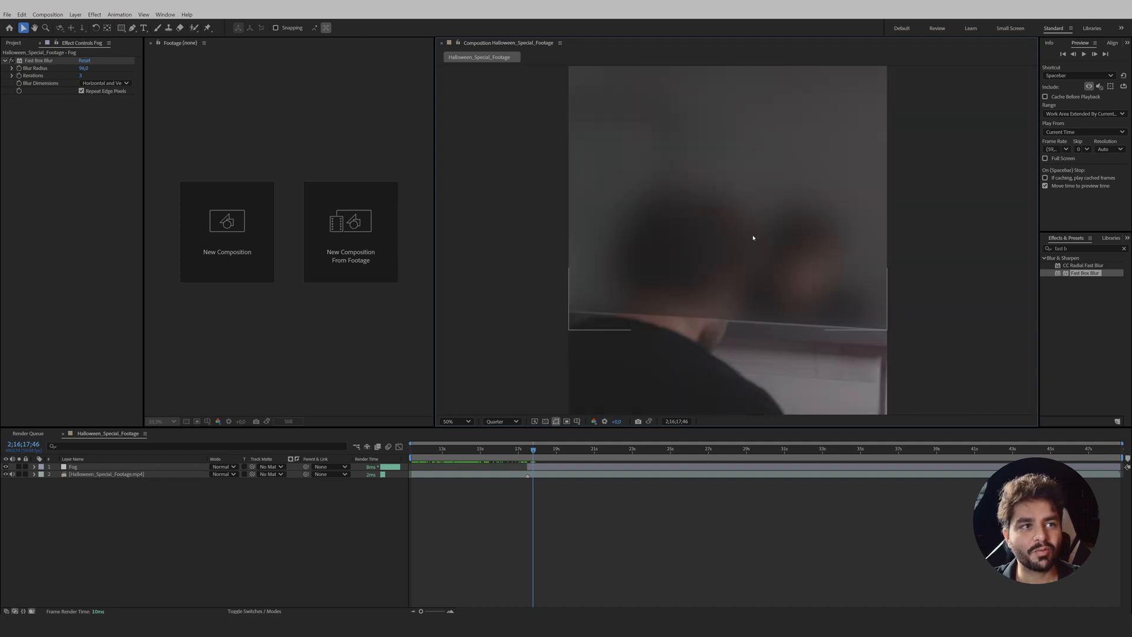
# Replace Fast Box Blur on the Fog layer with Compound Blur and increase its maximum blur
pyautogui.click(39, 60)
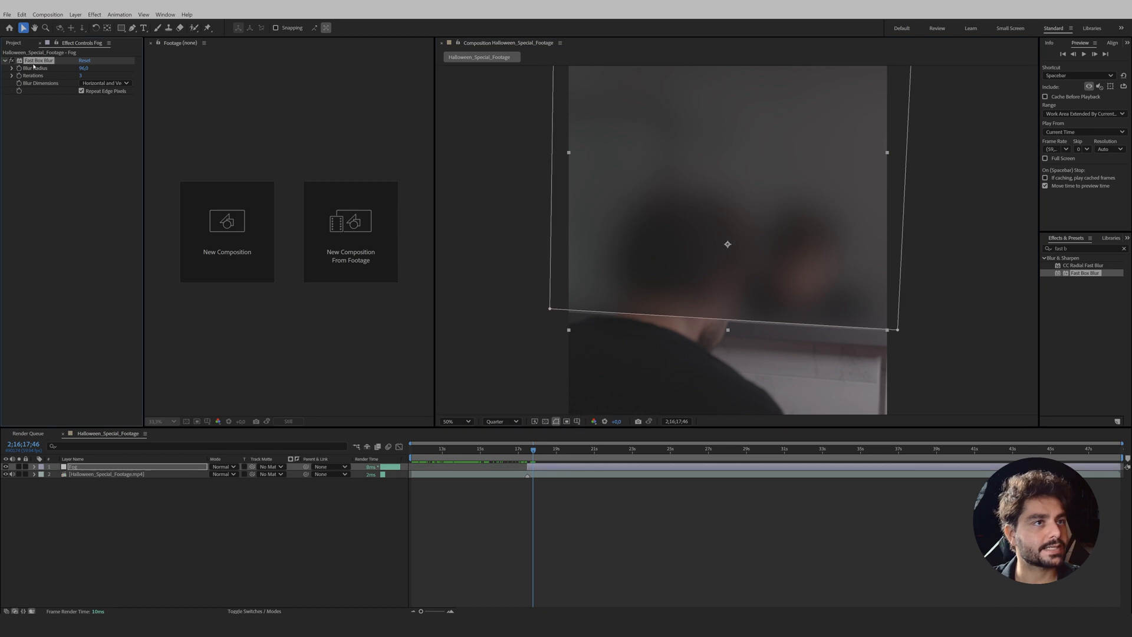
pyautogui.press('Delete')
pyautogui.moveTo(1093, 248); pyautogui.dragTo(911, 251)
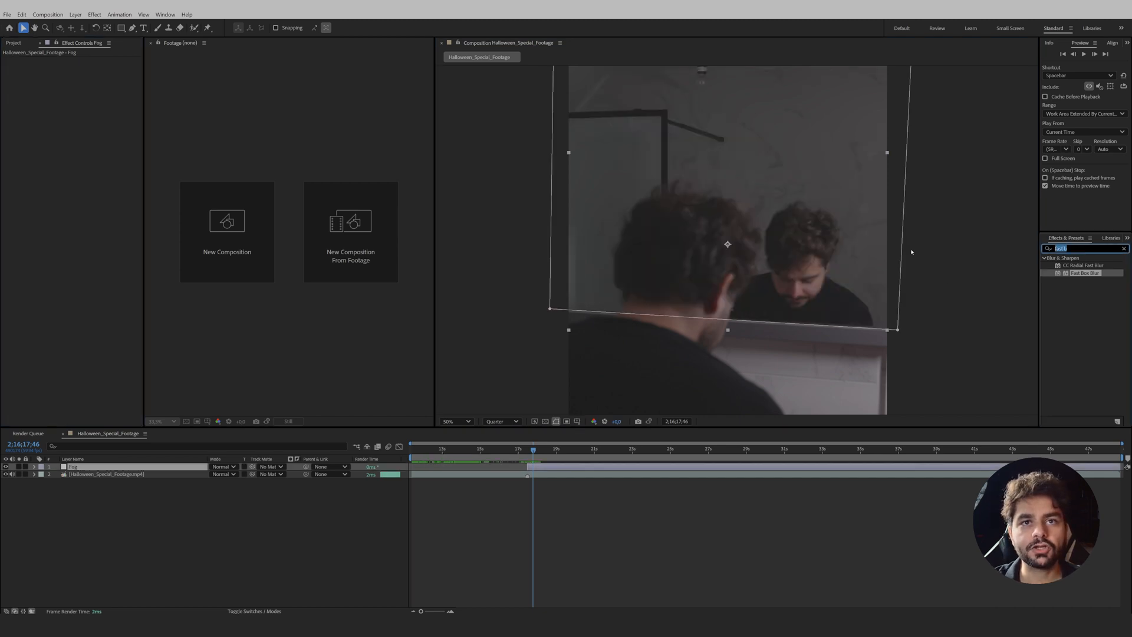
pyautogui.write('compound')
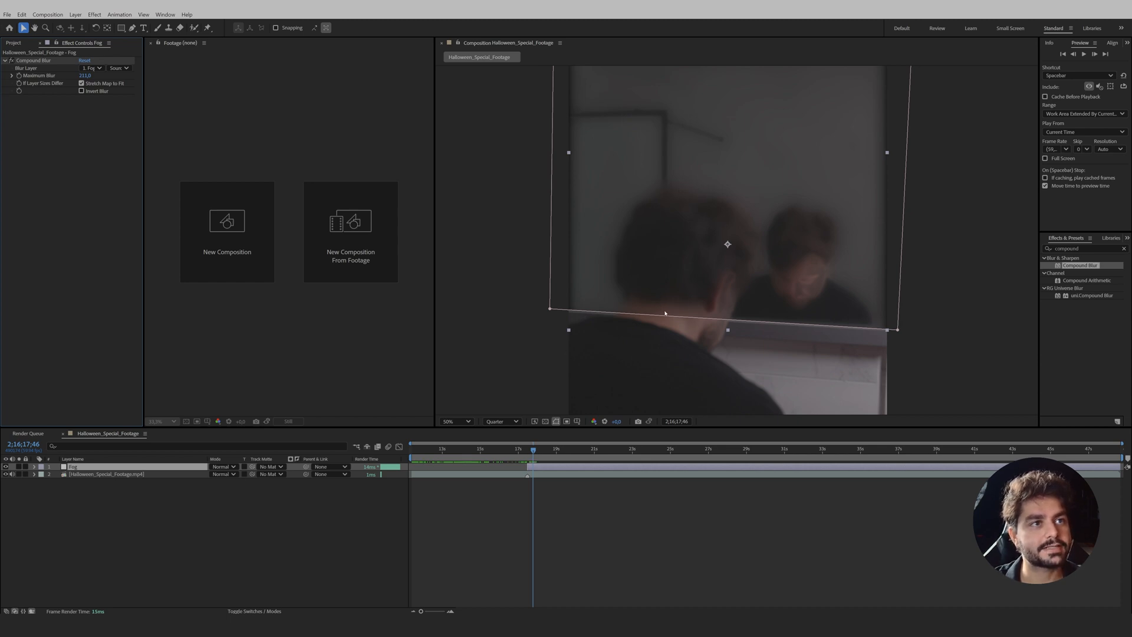
# Duplicate the footage layer, place the copy above Fog and trim its start to where the Fog layer begins
pyautogui.click(544, 476)
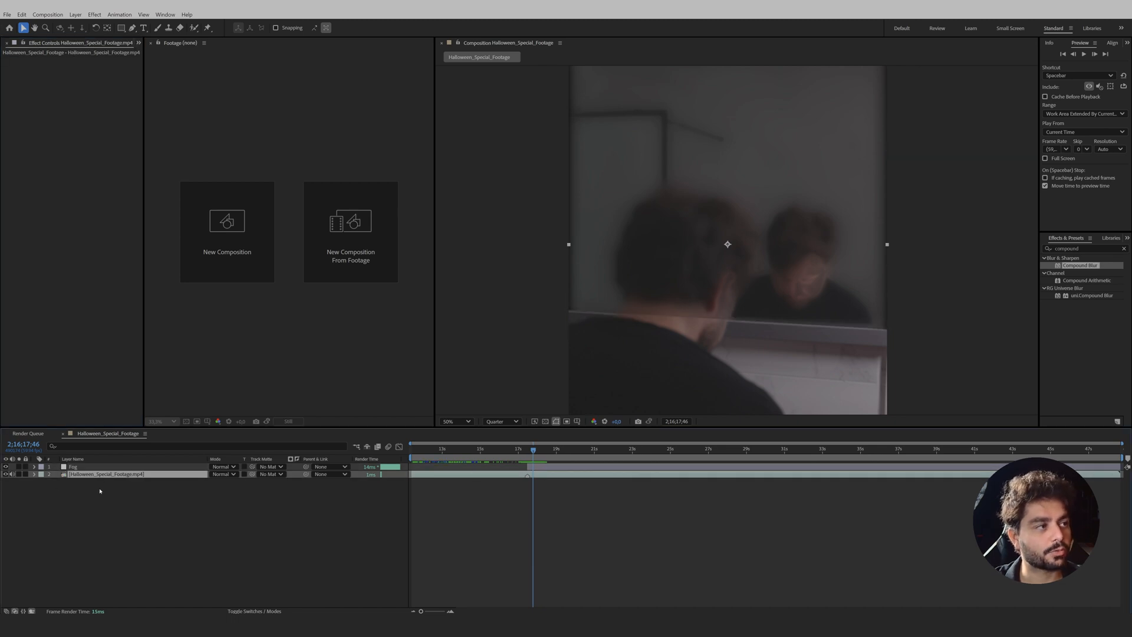
pyautogui.hotkey('ctrl', 'd')
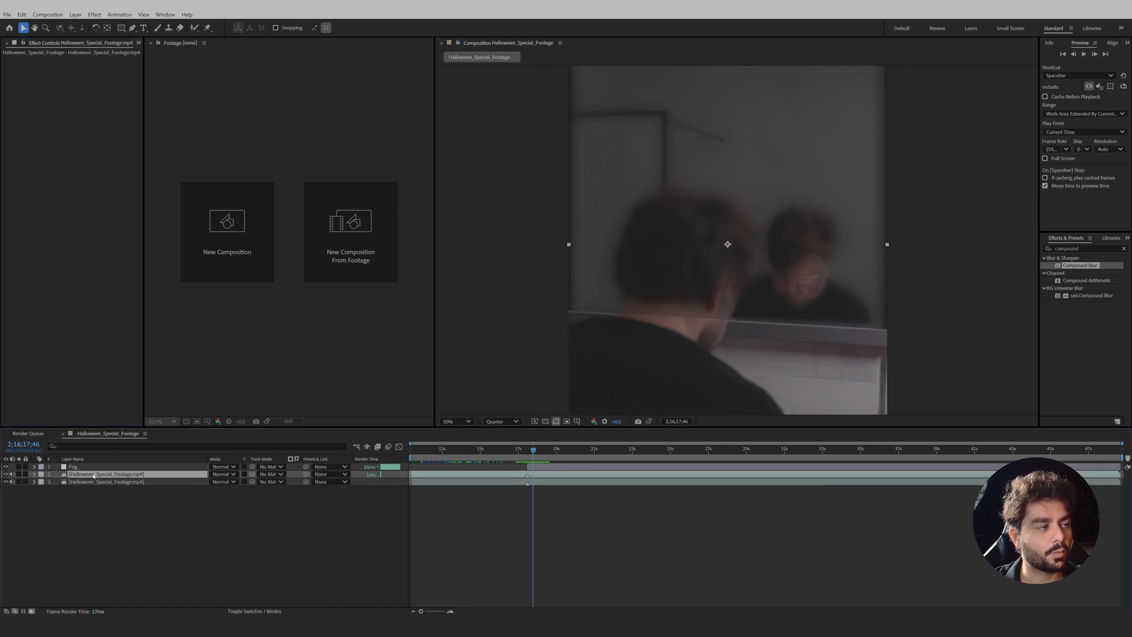
pyautogui.moveTo(94, 475); pyautogui.dragTo(93, 467)
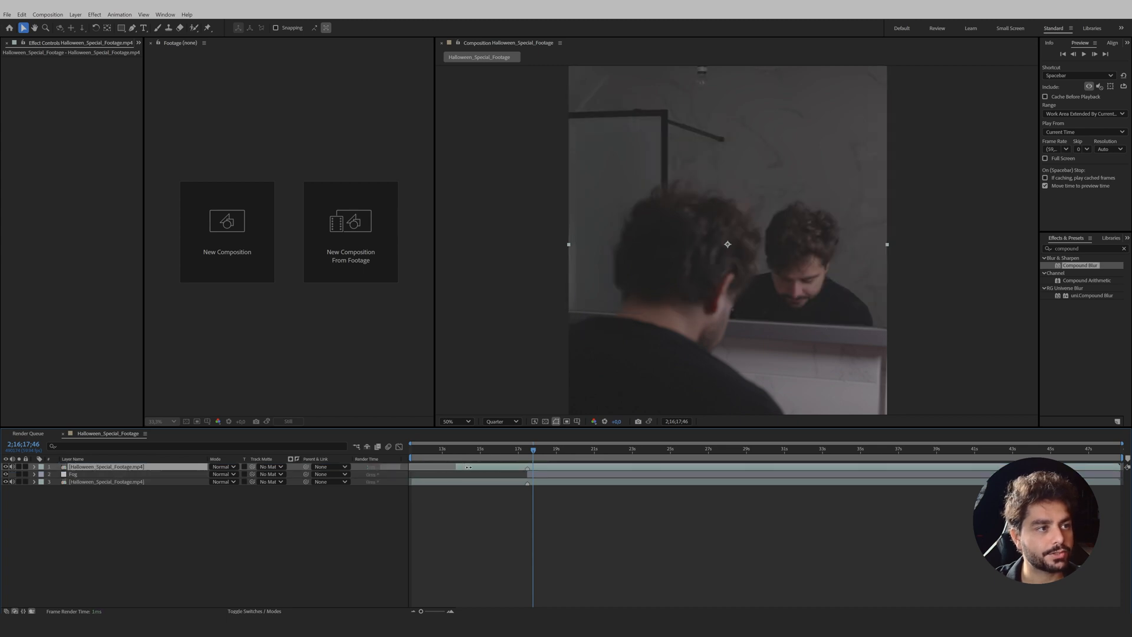
pyautogui.moveTo(468, 467); pyautogui.dragTo(524, 469)
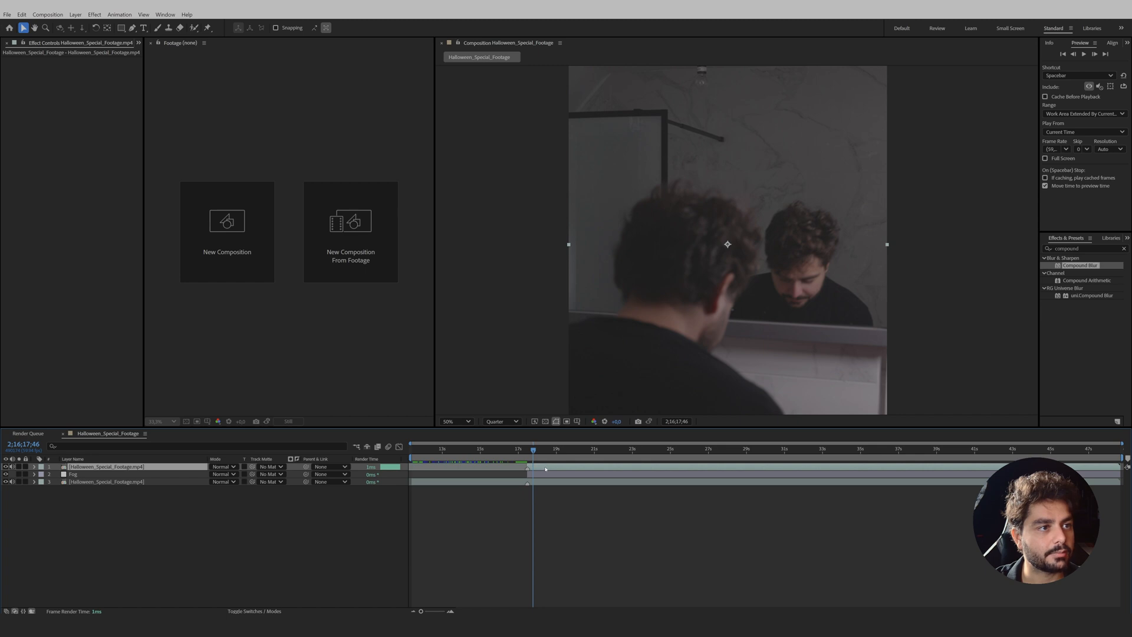
# Open the top footage layer in its own viewer, start a Roto Brush selection on the foreground man's body, and set the composition resolution to Full
pyautogui.doubleClick(546, 469)
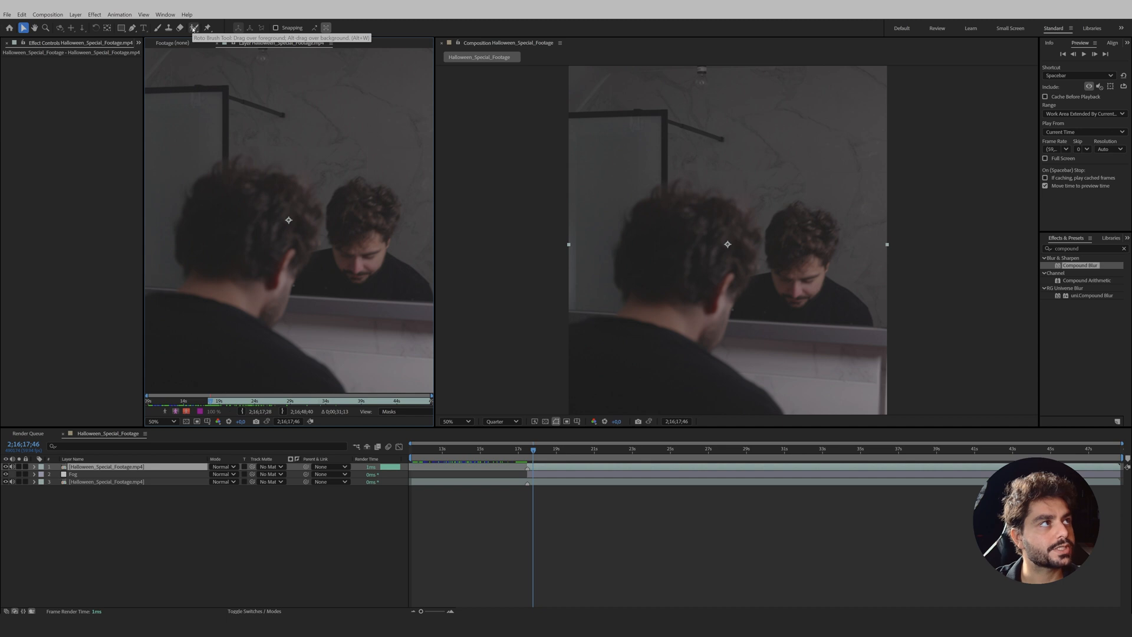
pyautogui.click(194, 28)
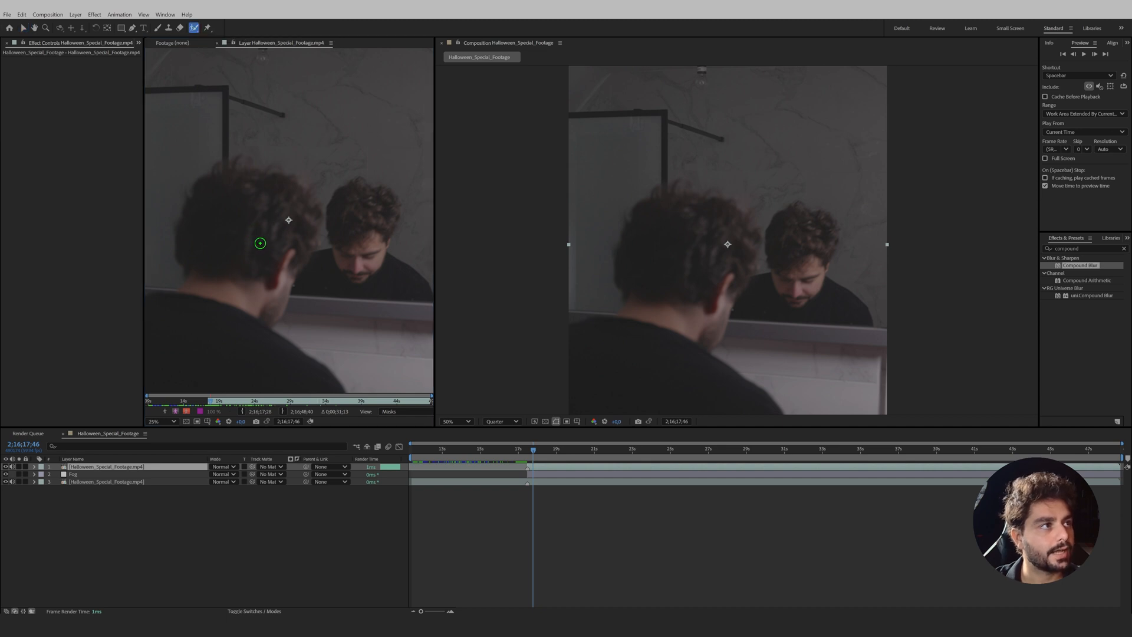
pyautogui.moveTo(212, 263)
pyautogui.mouseDown()
pyautogui.moveTo(258, 269)
pyautogui.moveTo(299, 324)
pyautogui.moveTo(269, 349)
pyautogui.moveTo(228, 329)
pyautogui.mouseUp()
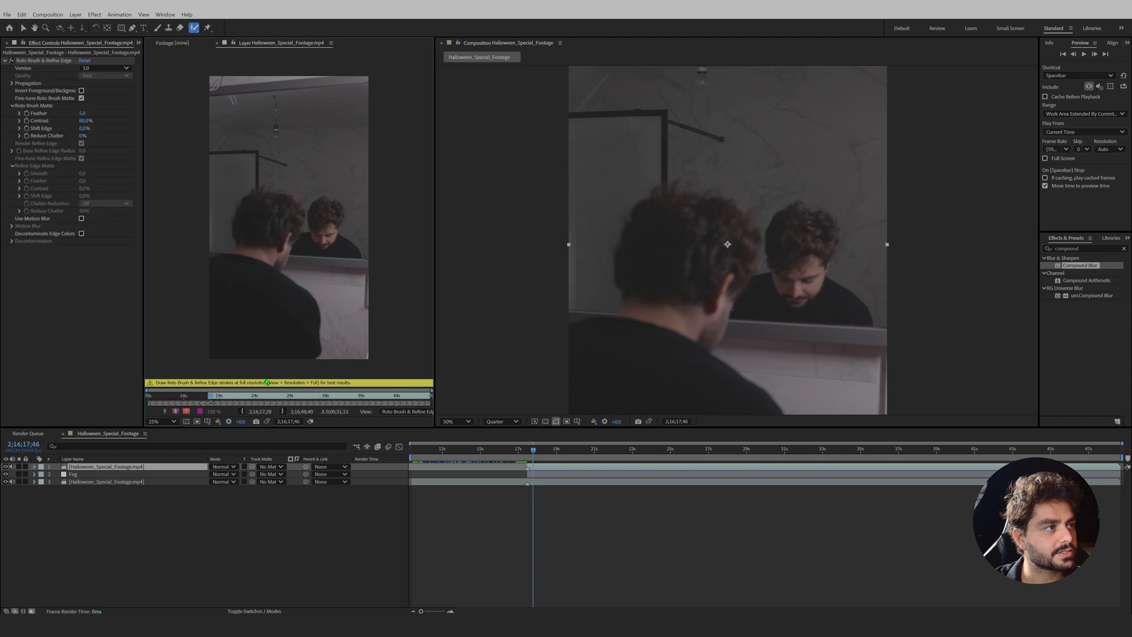
pyautogui.click(501, 421)
pyautogui.click(498, 447)
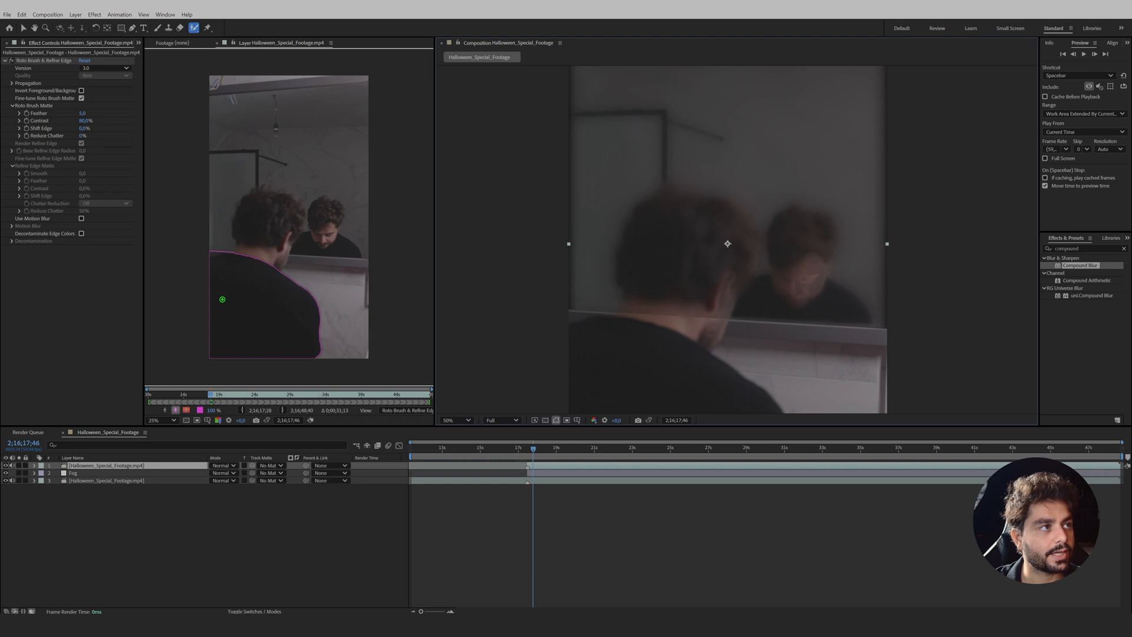
# Extend the Roto Brush selection over the foreground man's head and subtract the mirror and wall around it
pyautogui.moveTo(231, 260)
pyautogui.mouseDown()
pyautogui.moveTo(247, 208)
pyautogui.moveTo(281, 206)
pyautogui.moveTo(283, 252)
pyautogui.moveTo(263, 283)
pyautogui.mouseUp()
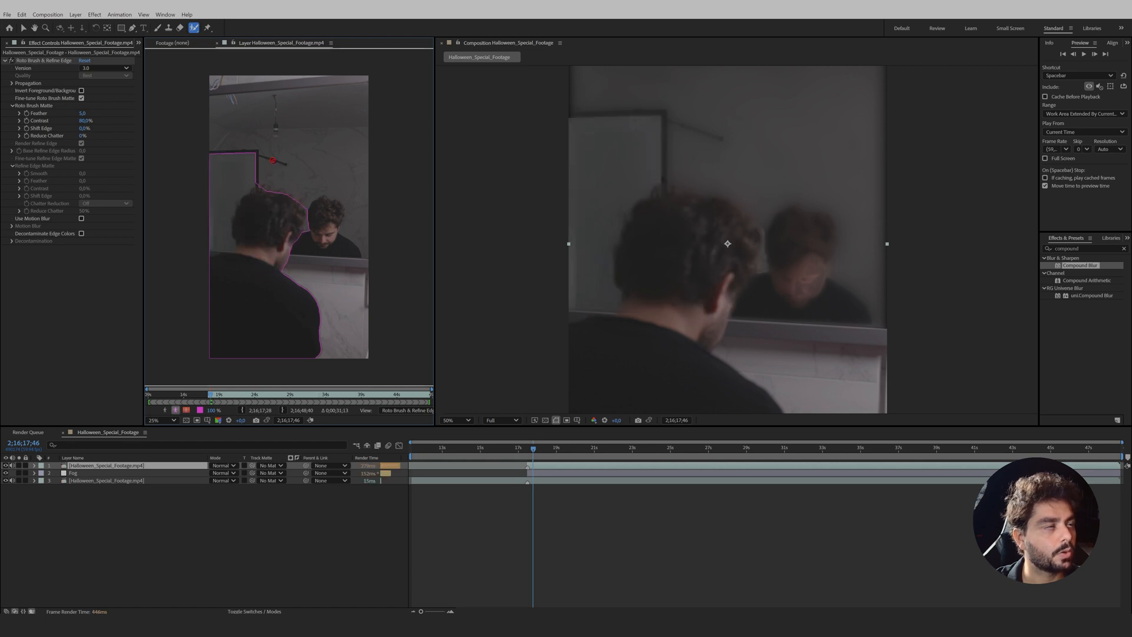
pyautogui.moveTo(273, 160)
pyautogui.mouseDown()
pyautogui.moveTo(248, 167)
pyautogui.moveTo(223, 200)
pyautogui.moveTo(220, 234)
pyautogui.moveTo(189, 242)
pyautogui.mouseUp()
pyautogui.scroll(2, 270, 171)
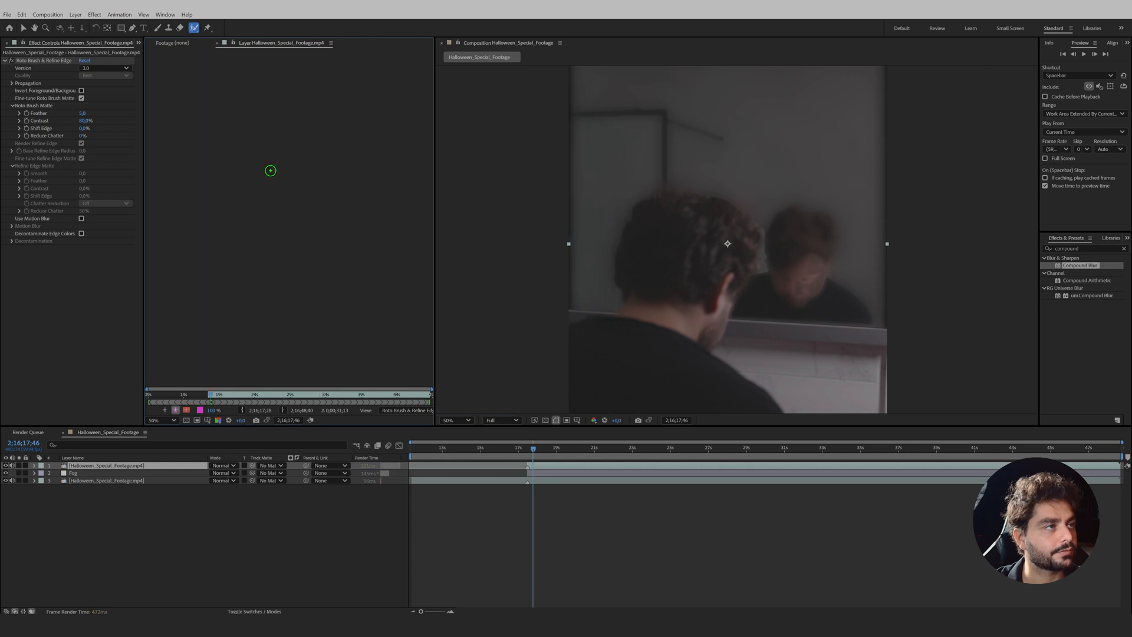
pyautogui.moveTo(299, 258); pyautogui.dragTo(206, 189)
pyautogui.moveTo(288, 224); pyautogui.dragTo(330, 202)
# At 2;16;17;31, paint along the foreground man's hair edge with the Refine Edge tool, using a 106 px brush
pyautogui.click(528, 449)
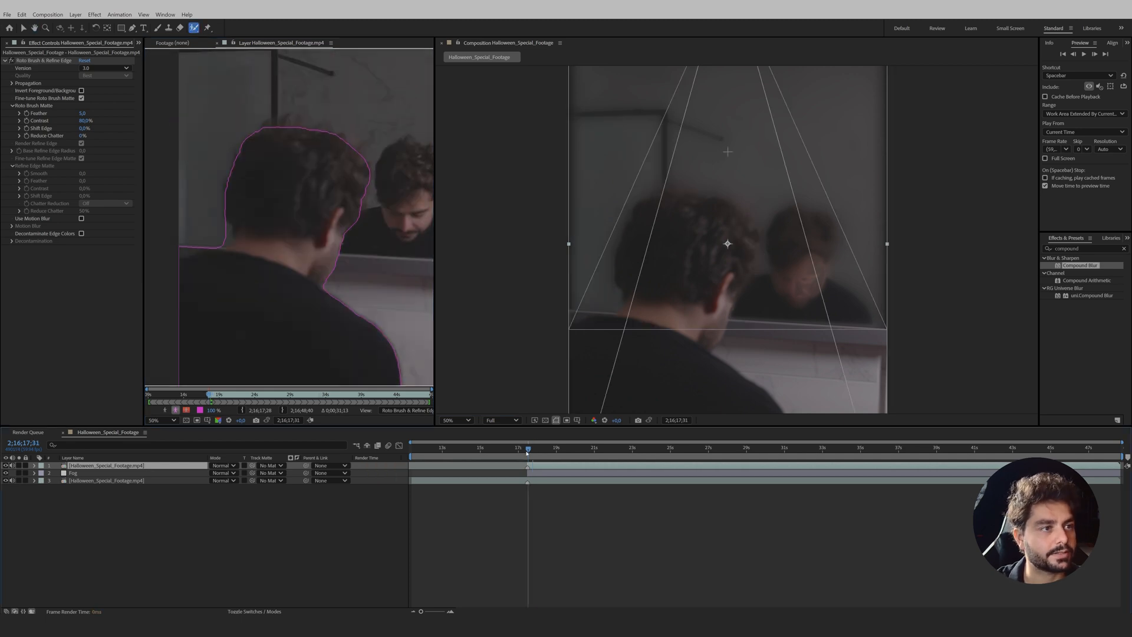
pyautogui.click(194, 28)
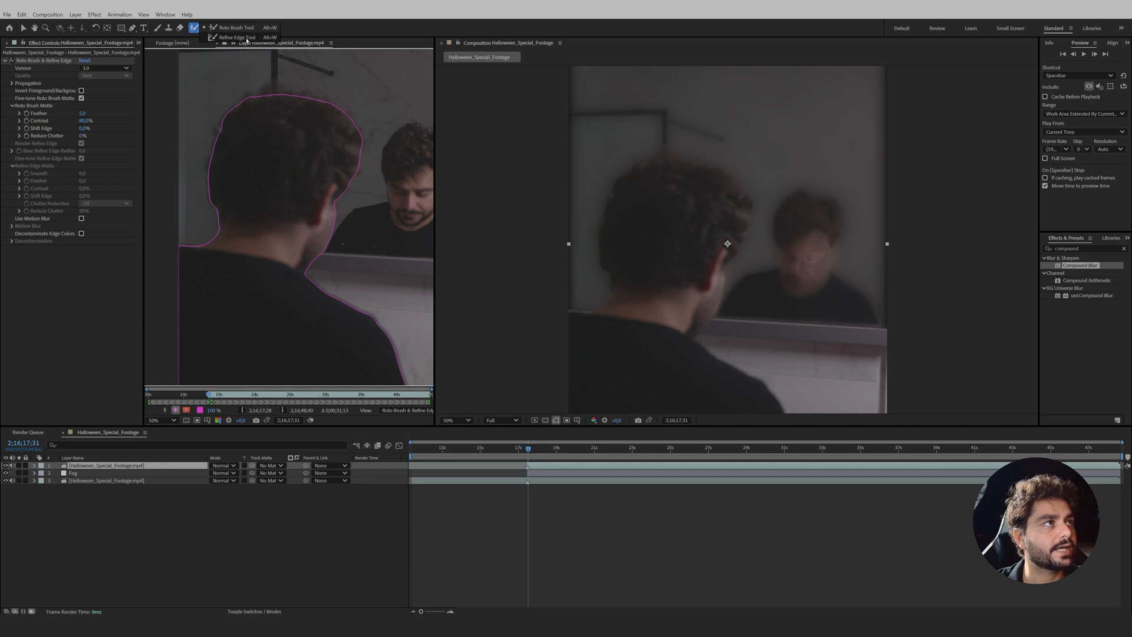
pyautogui.click(261, 38)
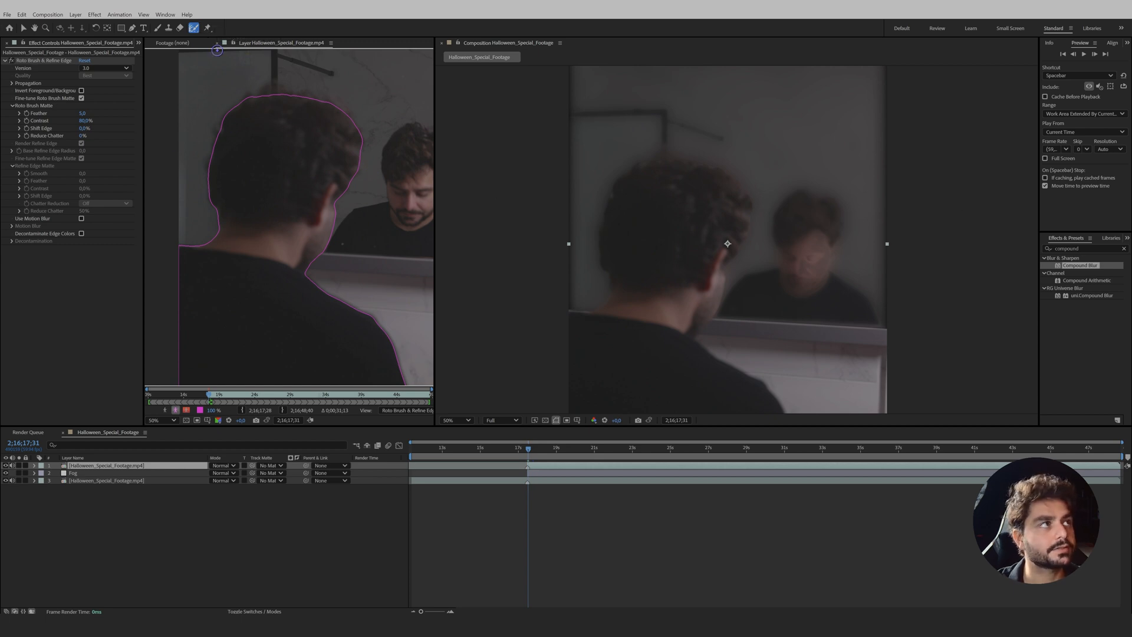
pyautogui.click(165, 15)
pyautogui.click(202, 96)
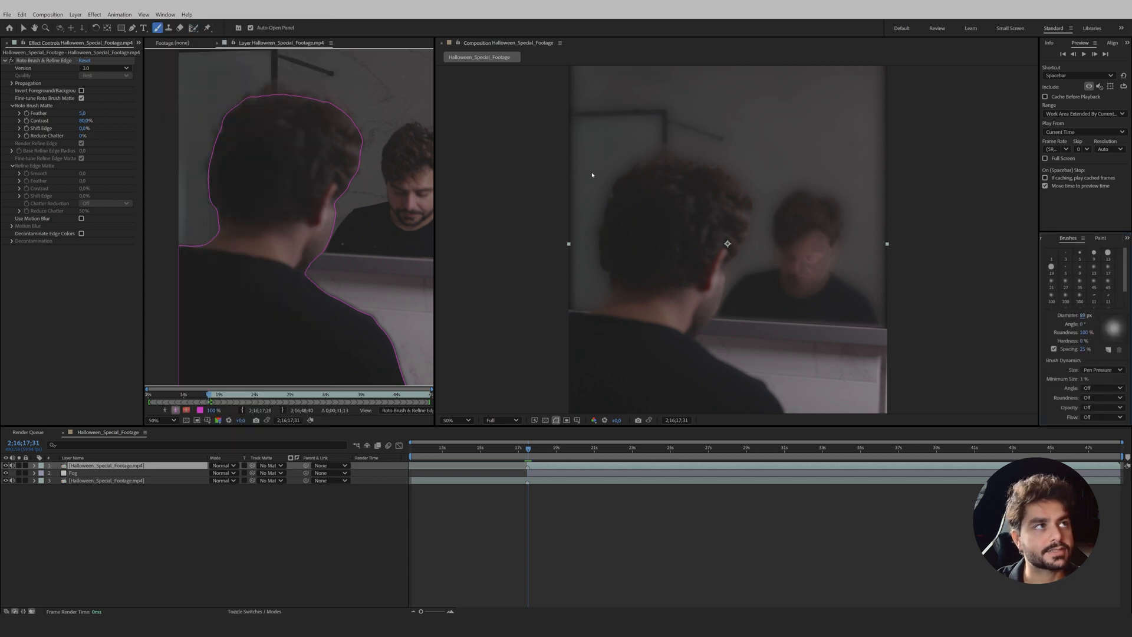
pyautogui.click(194, 28)
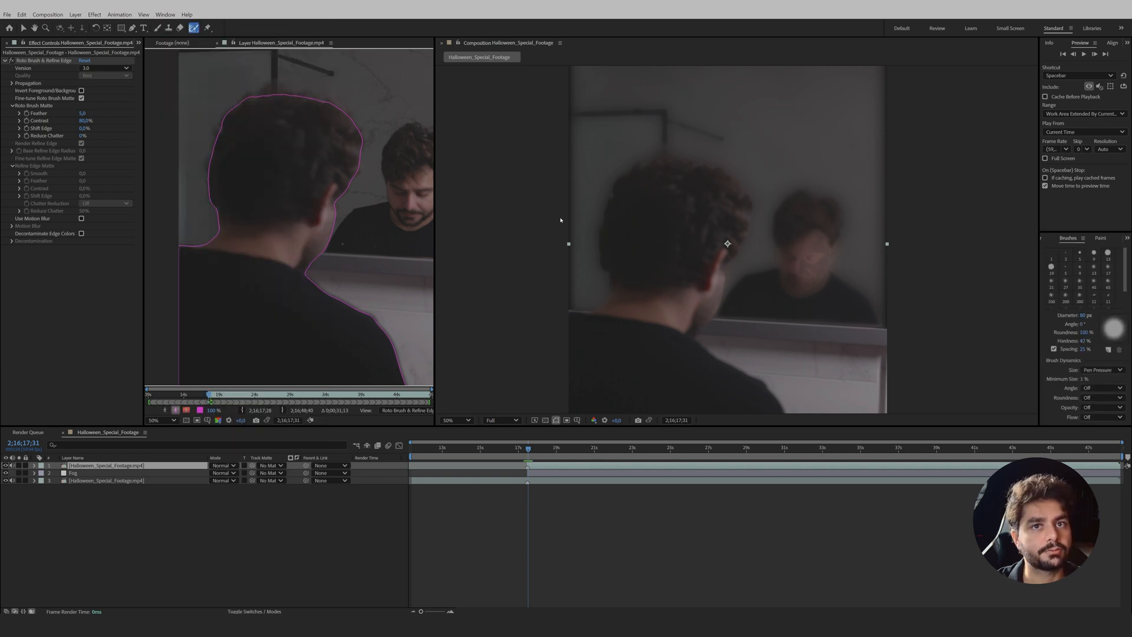
pyautogui.moveTo(1084, 315)
pyautogui.mouseDown()
pyautogui.moveTo(1112, 326)
pyautogui.moveTo(1086, 327)
pyautogui.moveTo(1100, 319)
pyautogui.mouseUp()
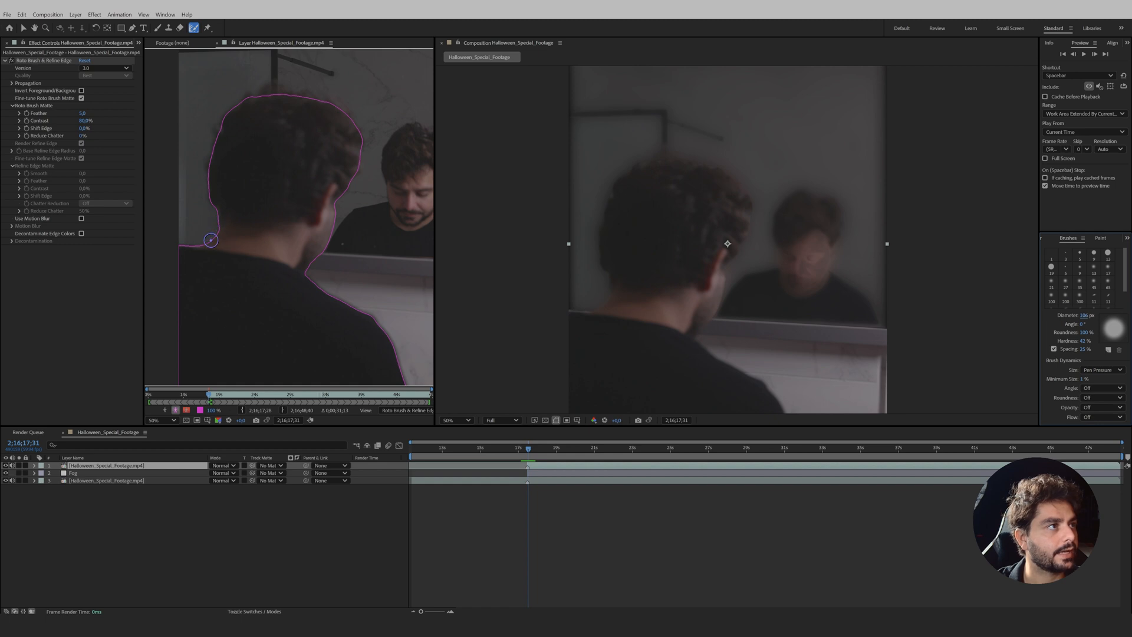
pyautogui.moveTo(209, 243)
pyautogui.mouseDown()
pyautogui.moveTo(209, 154)
pyautogui.moveTo(221, 123)
pyautogui.moveTo(246, 94)
pyautogui.moveTo(276, 87)
pyautogui.moveTo(339, 108)
pyautogui.moveTo(340, 202)
pyautogui.mouseUp()
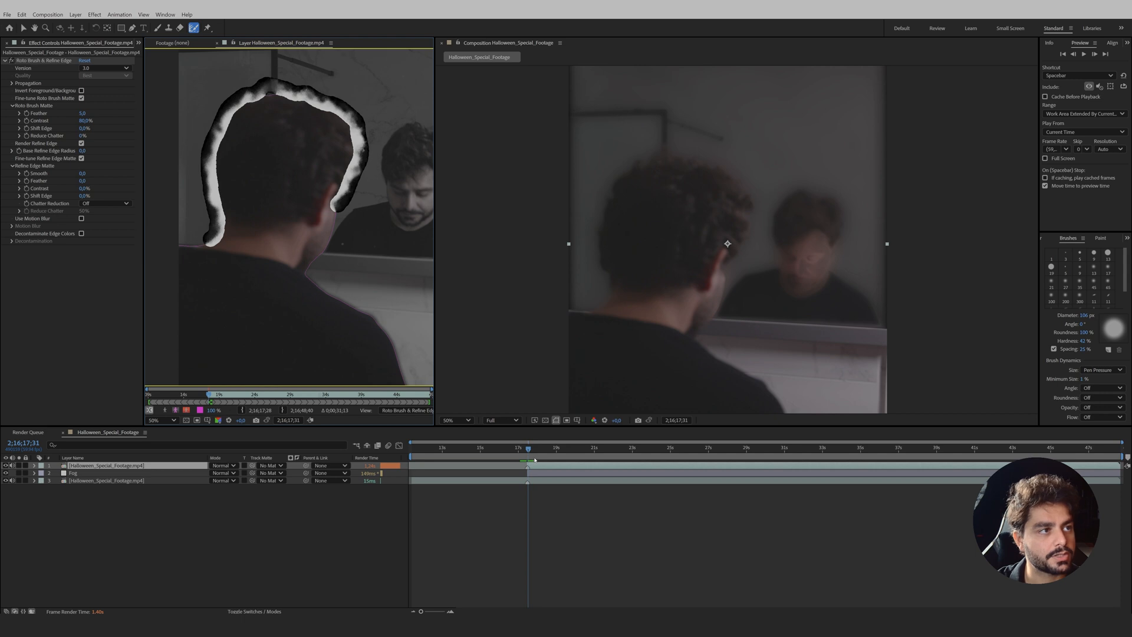
# Propagate the roto selection through the footage to 2;16;21;22, checking that its outline follows the foreground man
pyautogui.press('space')
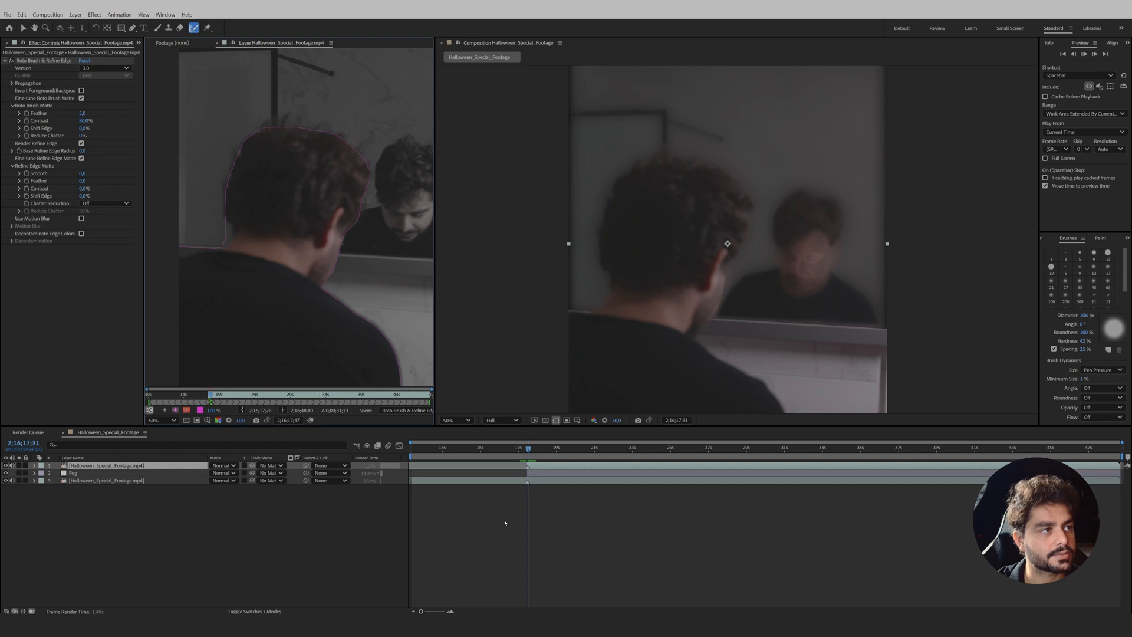
pyautogui.press('pagedown')
pyautogui.press('pagedown')
pyautogui.press('pagedown')
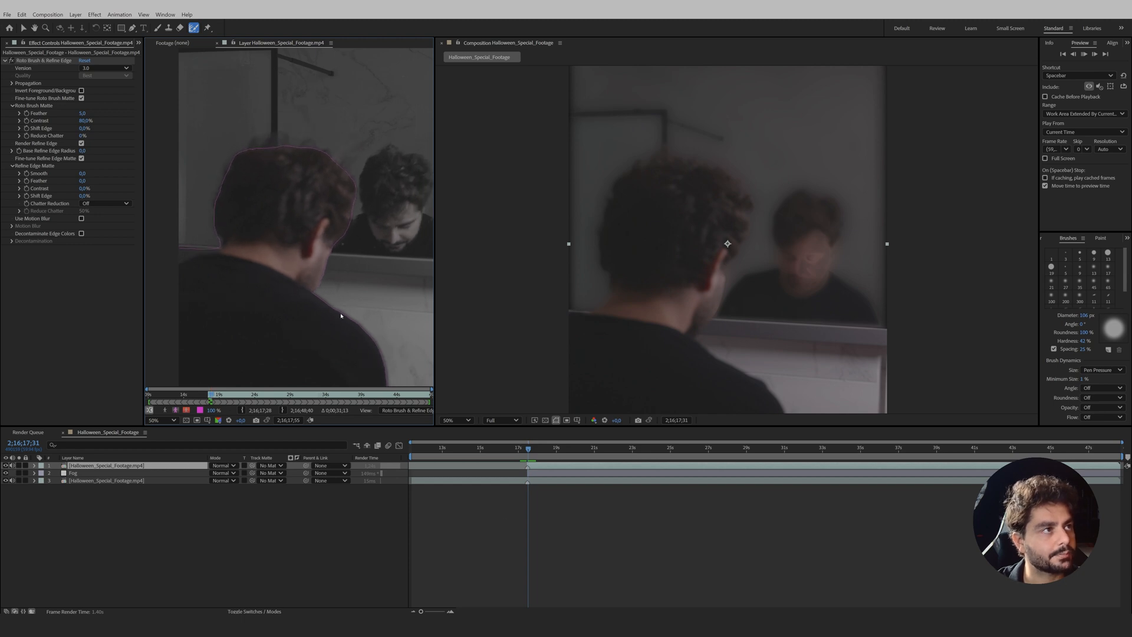
pyautogui.press('pagedown')
pyautogui.press('pagedown')
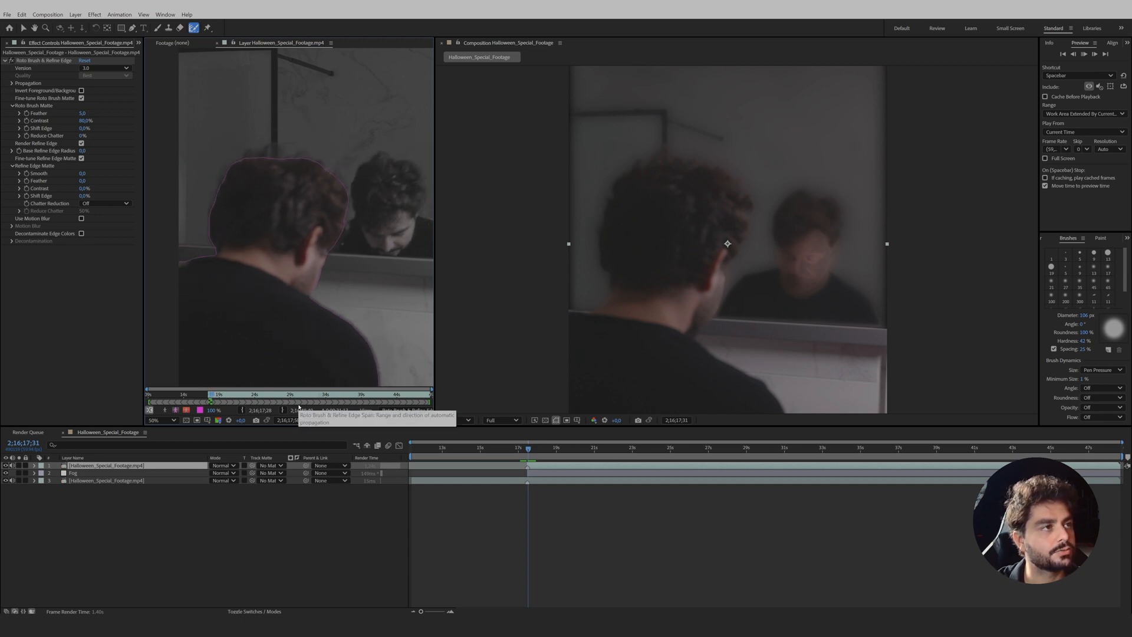
pyautogui.press('pagedown')
pyautogui.press('pagedown')
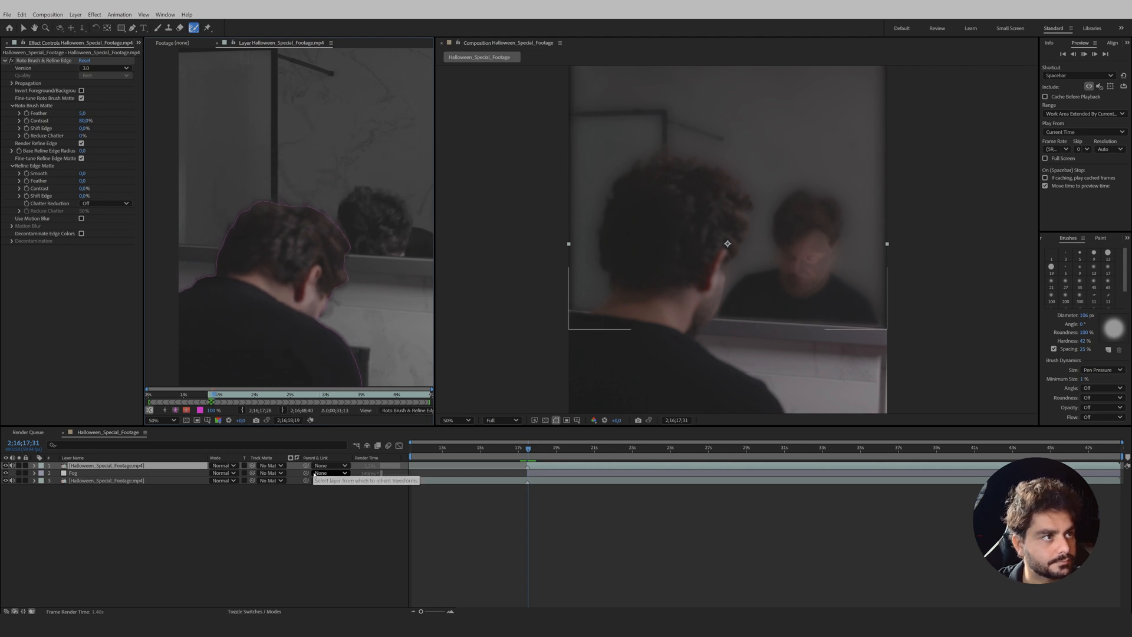
pyautogui.click(316, 477)
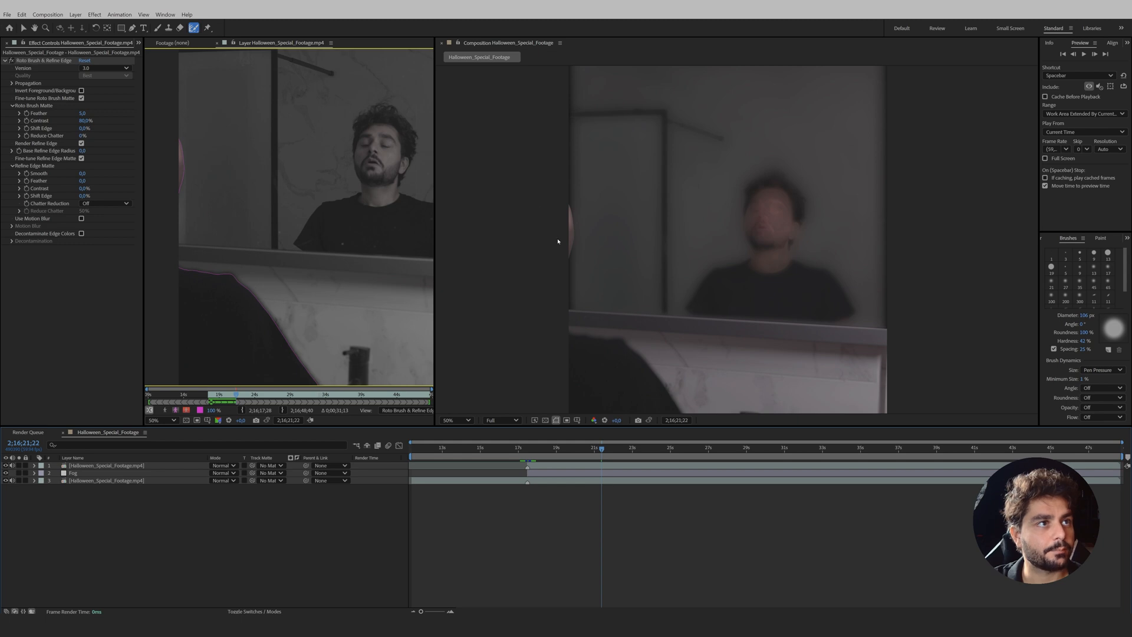
# Split the top footage layer at 2;16;21;22 and delete the portion after that point
pyautogui.click(606, 468)
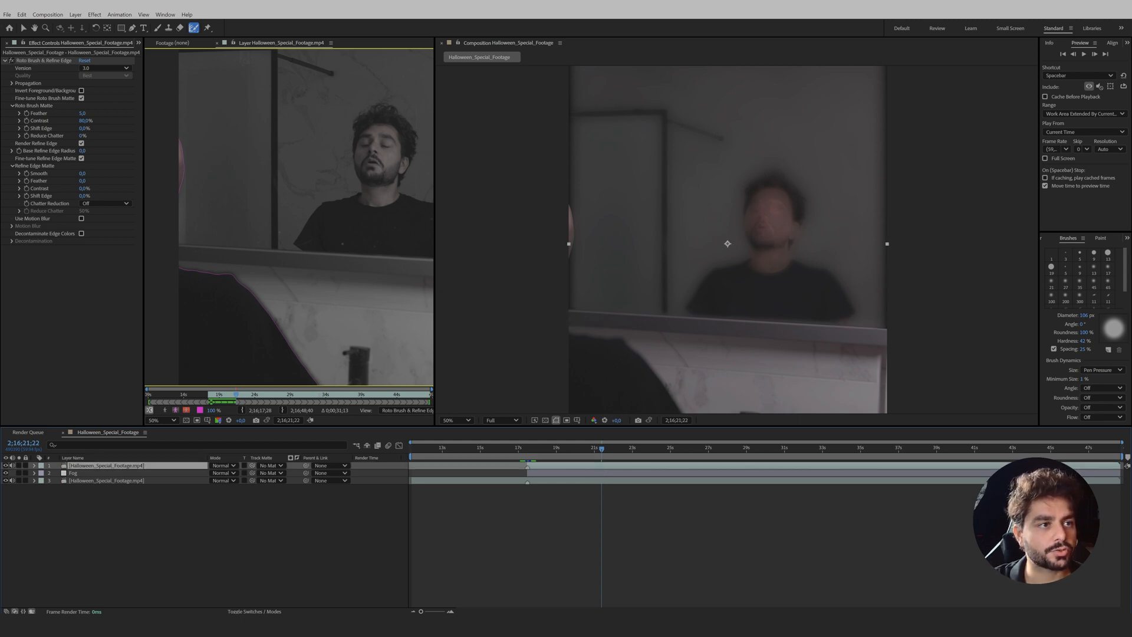
pyautogui.hotkey('ctrl', 'shift', 'd')
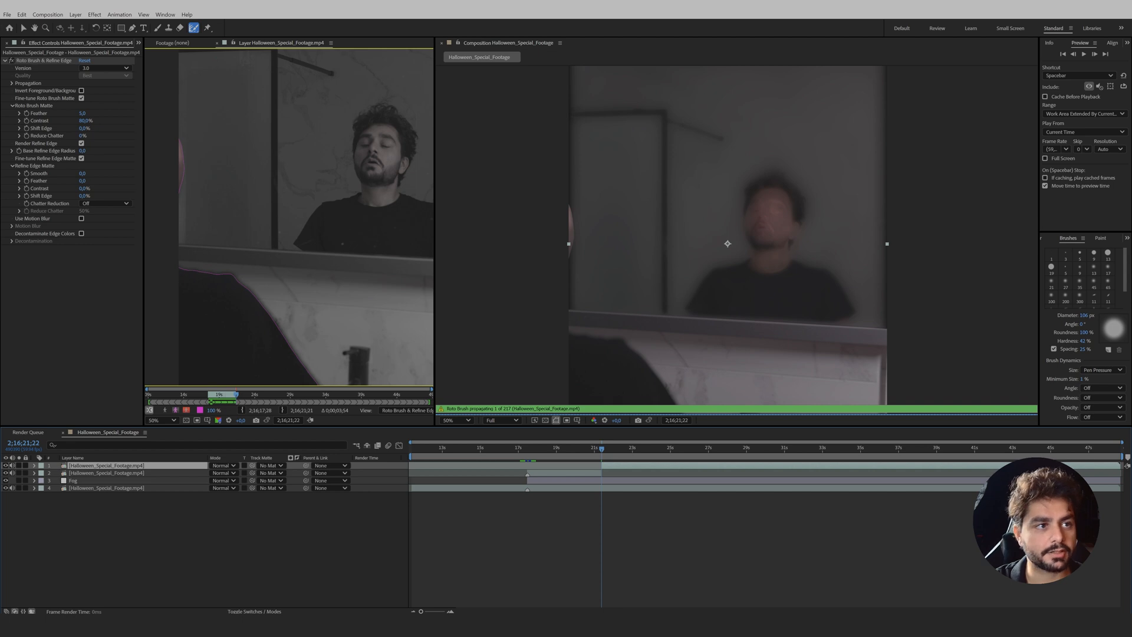
pyautogui.press('Delete')
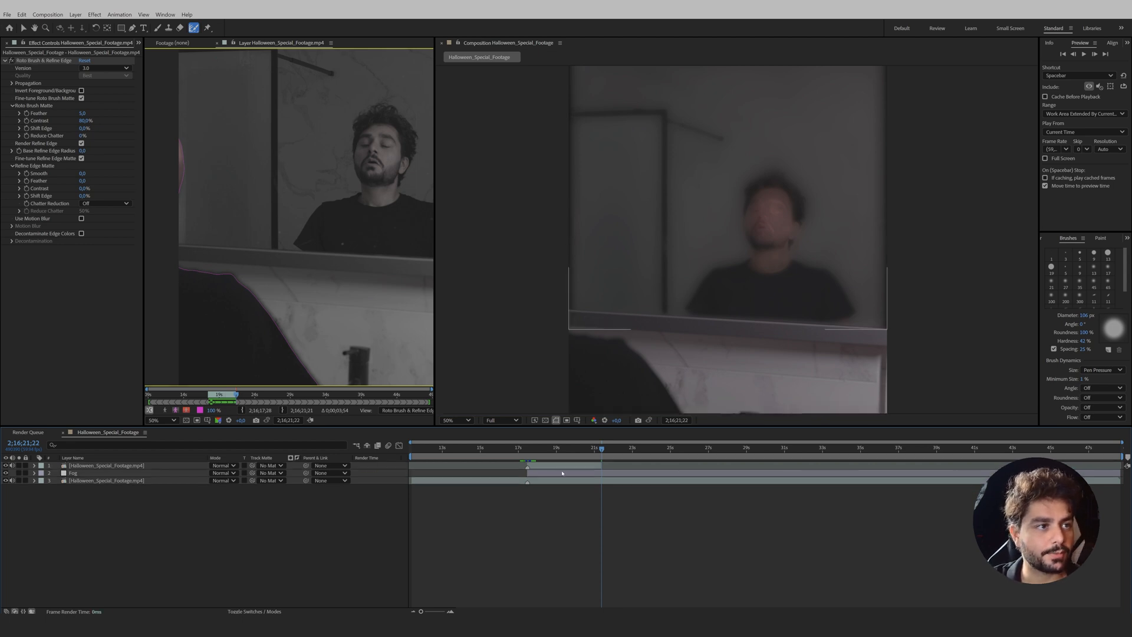
# Widen the layer viewer and freeze the Roto Brush propagation on the trimmed footage layer
pyautogui.click(555, 468)
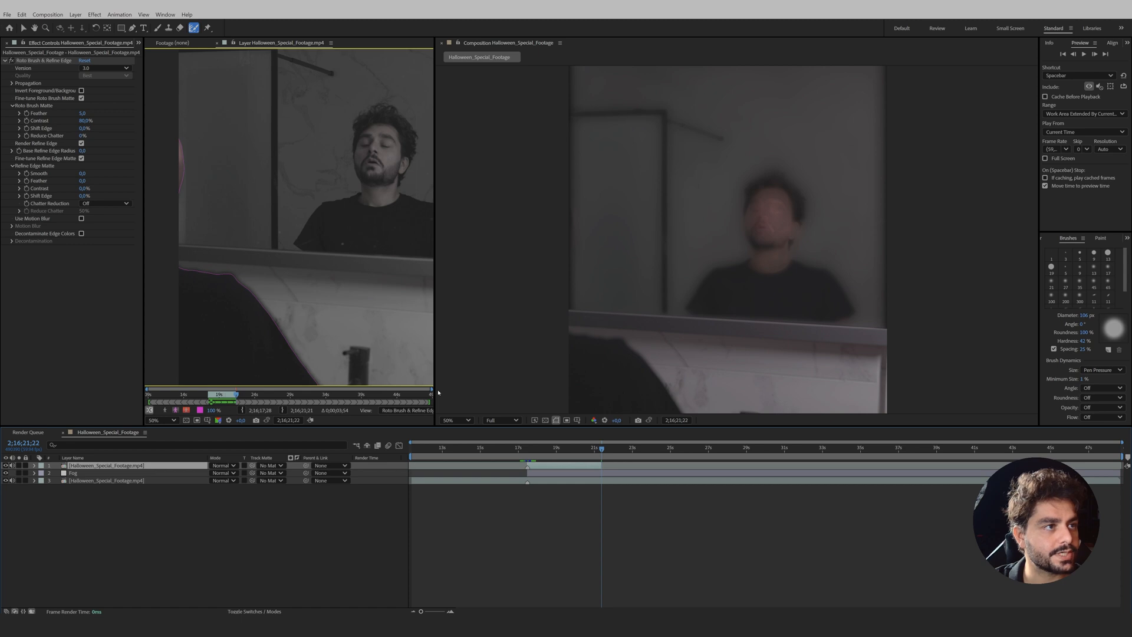
pyautogui.moveTo(438, 392); pyautogui.dragTo(543, 392)
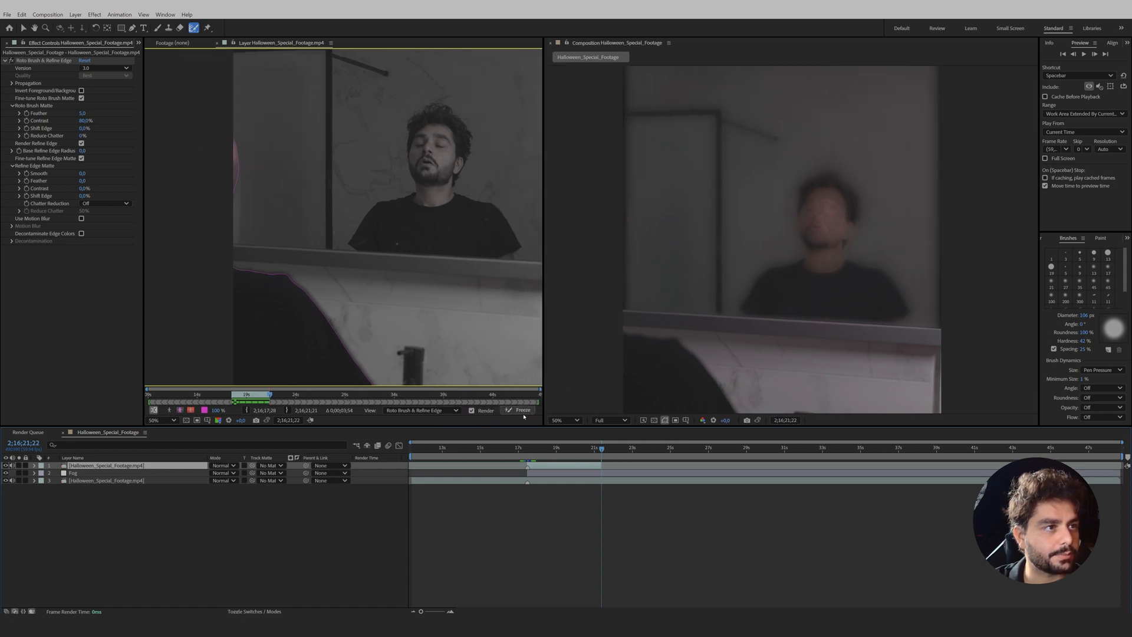
pyautogui.click(520, 411)
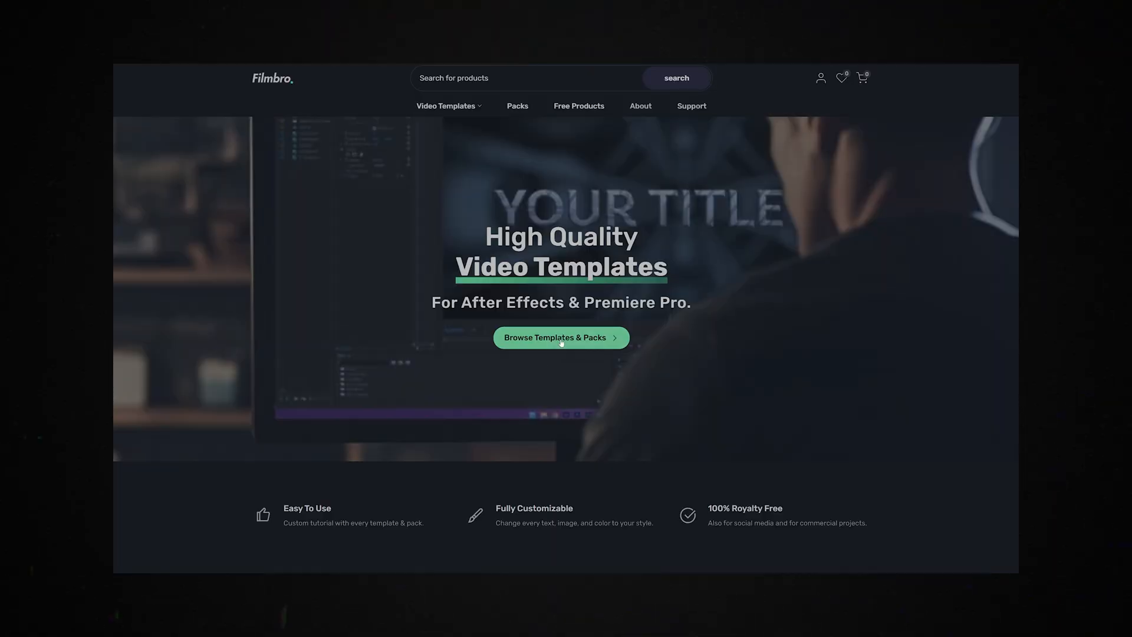
pyautogui.click(562, 339)
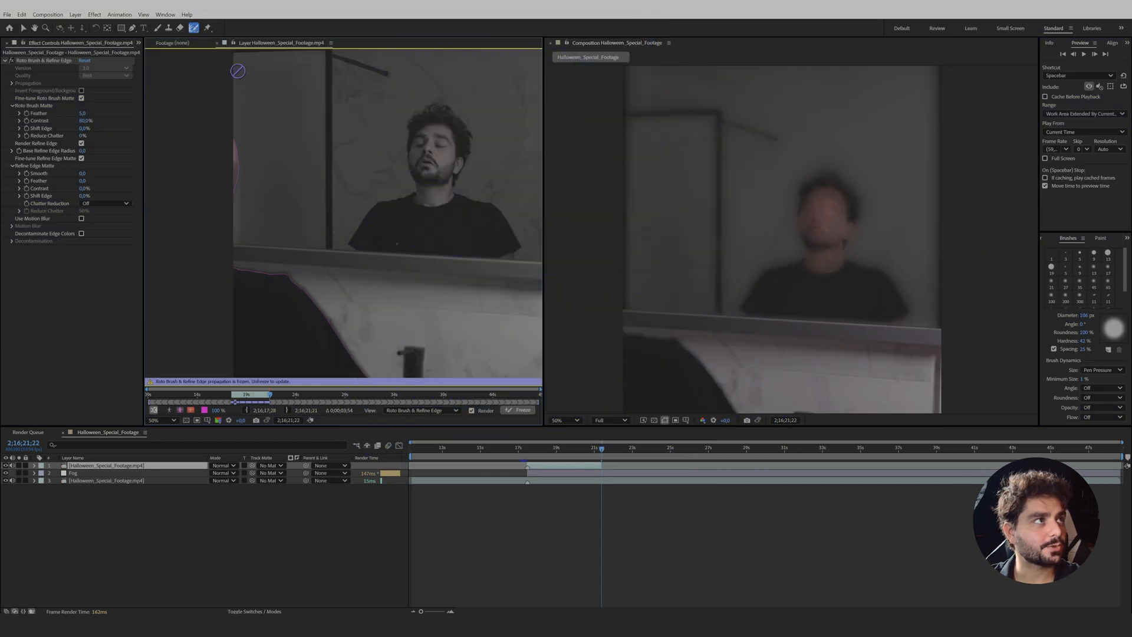
# Close the layer viewer, then apply the Fill effect to the rotoscoped footage layer with its color set to black (000000)
pyautogui.click(217, 43)
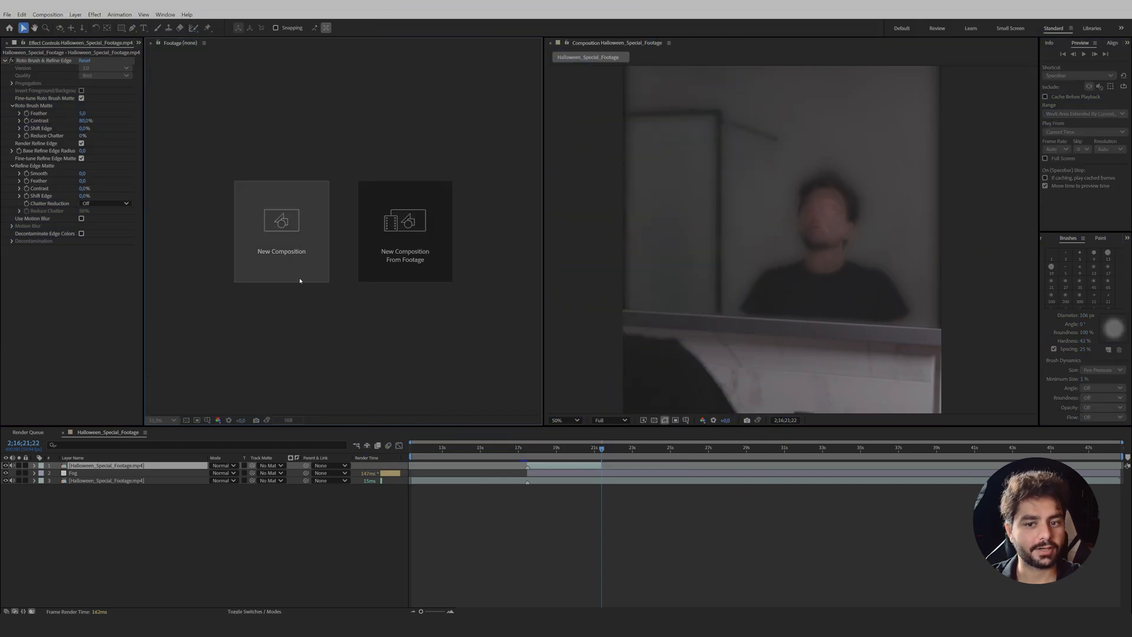
pyautogui.click(542, 465)
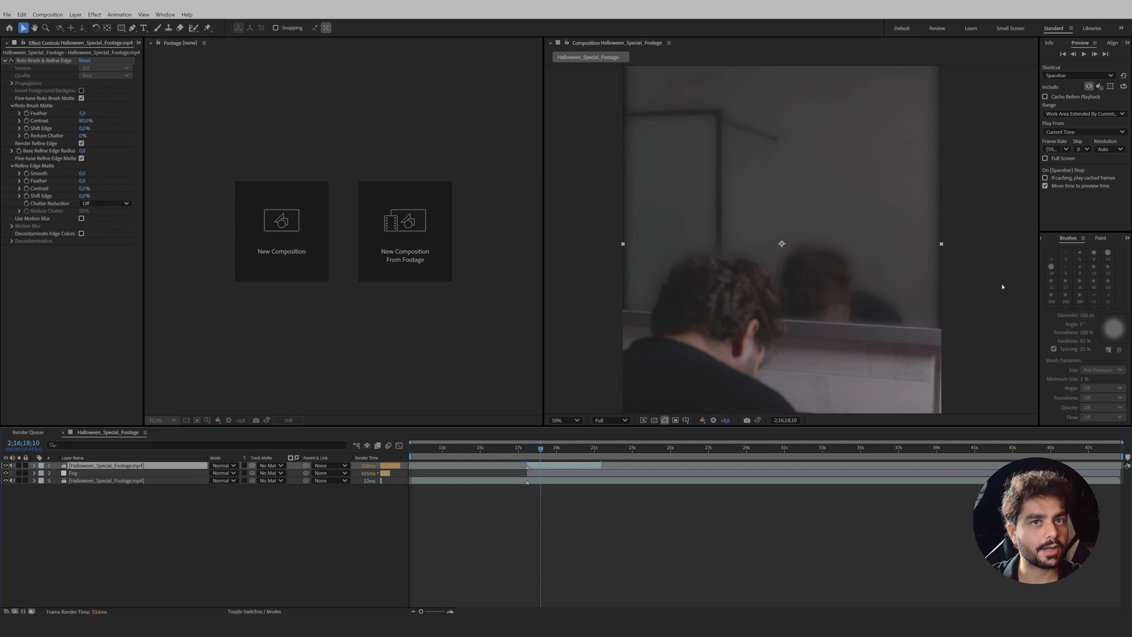
pyautogui.click(1126, 238)
pyautogui.click(1097, 260)
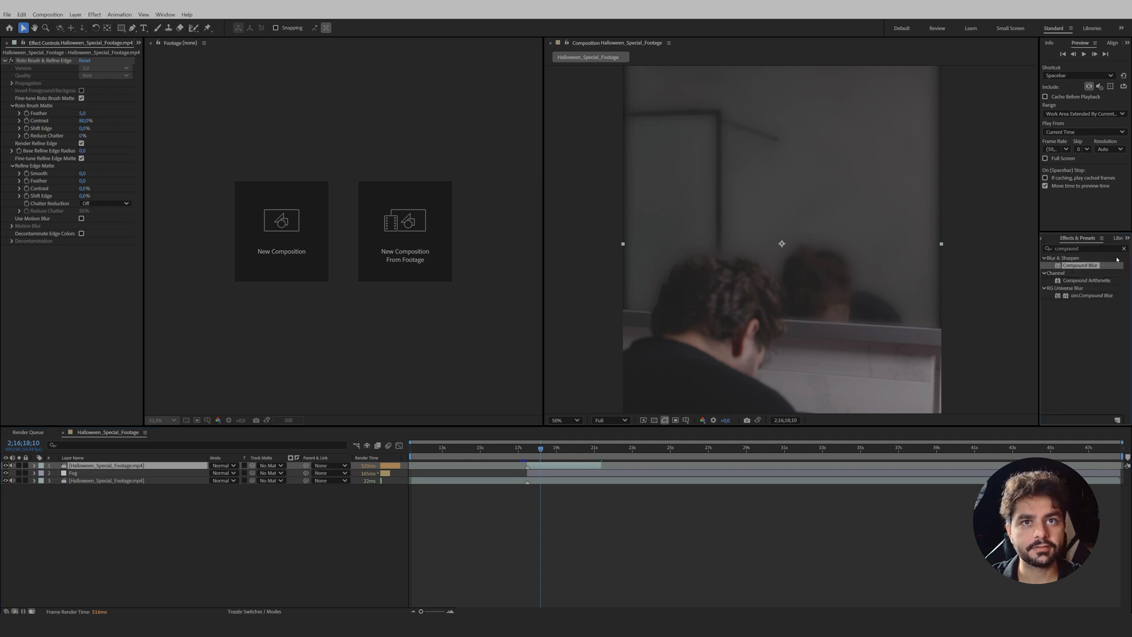
pyautogui.moveTo(1091, 249); pyautogui.dragTo(1000, 244)
pyautogui.write('fill')
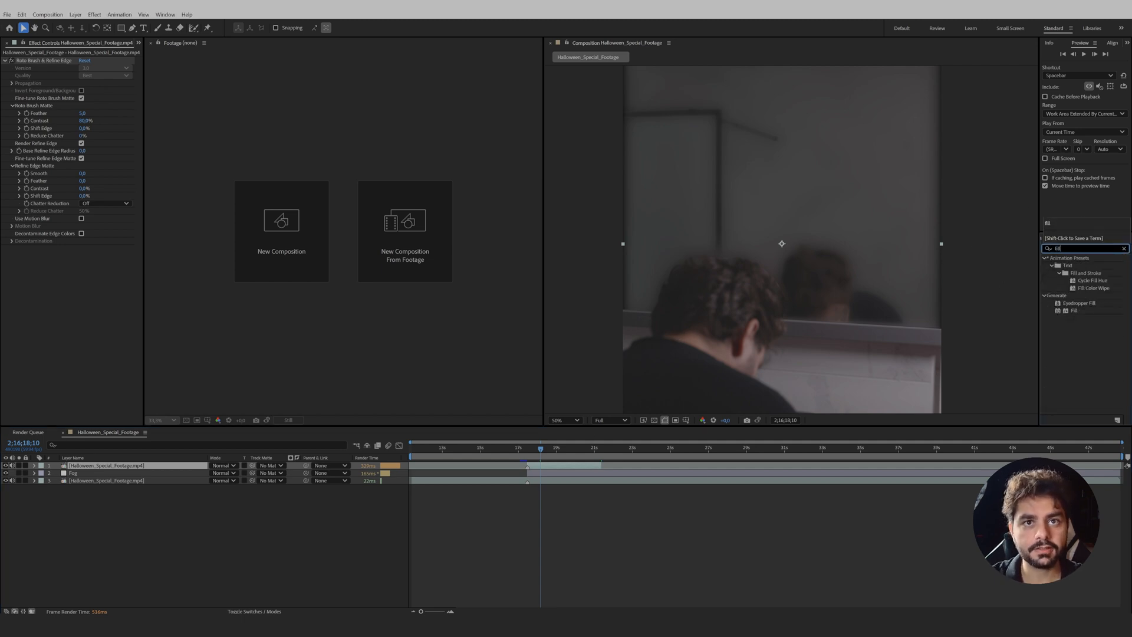
pyautogui.moveTo(1073, 315); pyautogui.dragTo(549, 466)
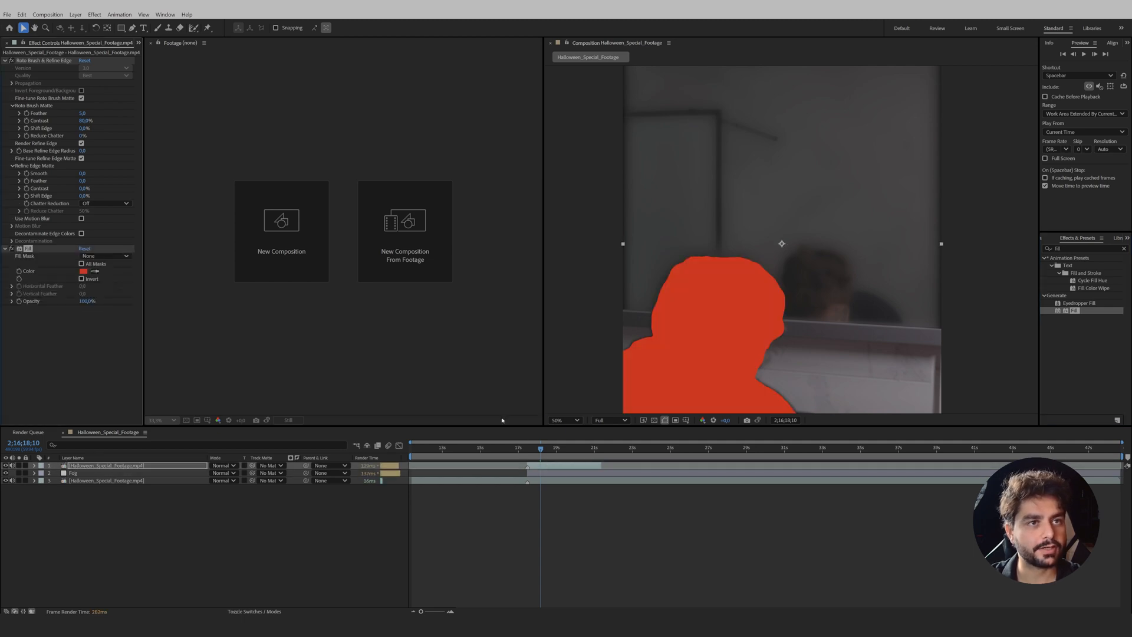
pyautogui.click(83, 270)
pyautogui.click(432, 385)
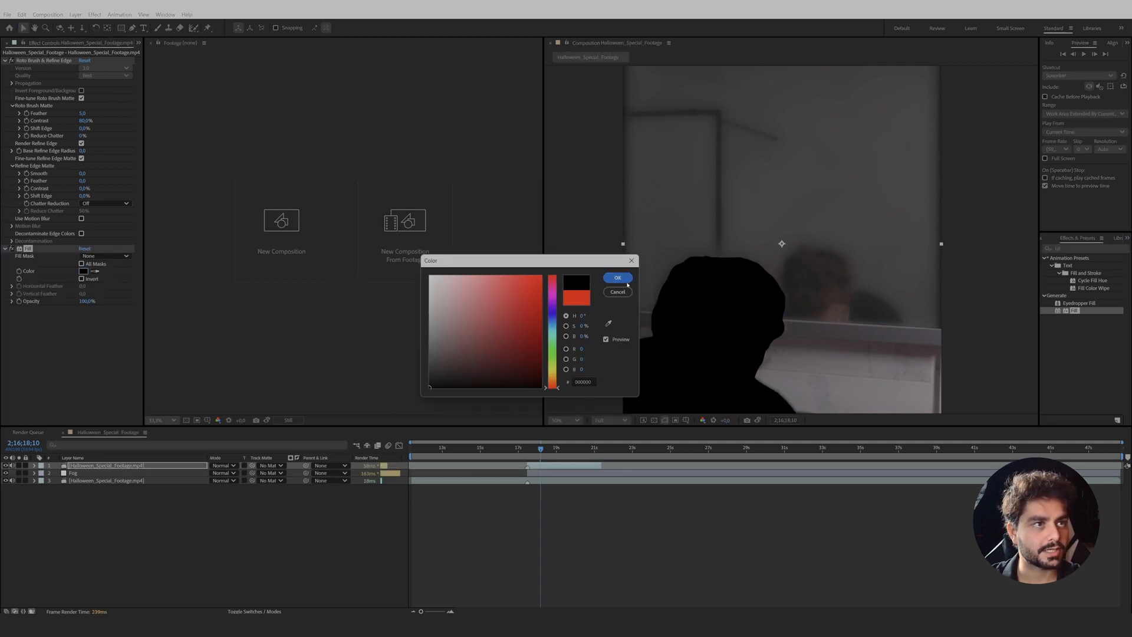
pyautogui.click(614, 279)
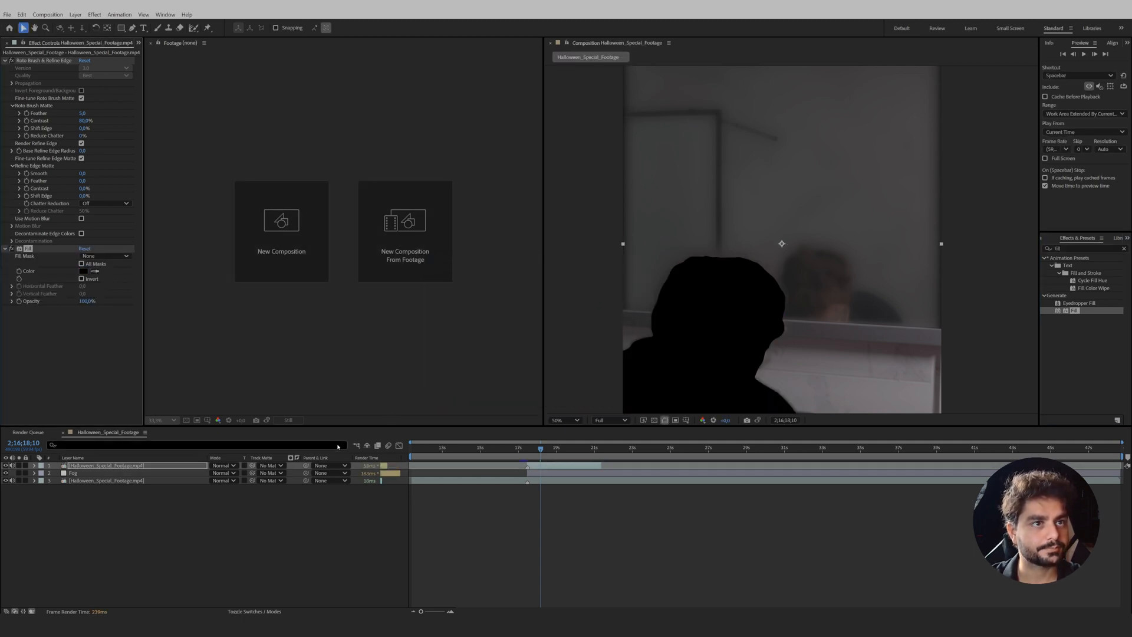
# Create a new composition-sized gray solid named Texture
pyautogui.rightClick(263, 520)
pyautogui.moveTo(348, 405)
pyautogui.click(417, 431)
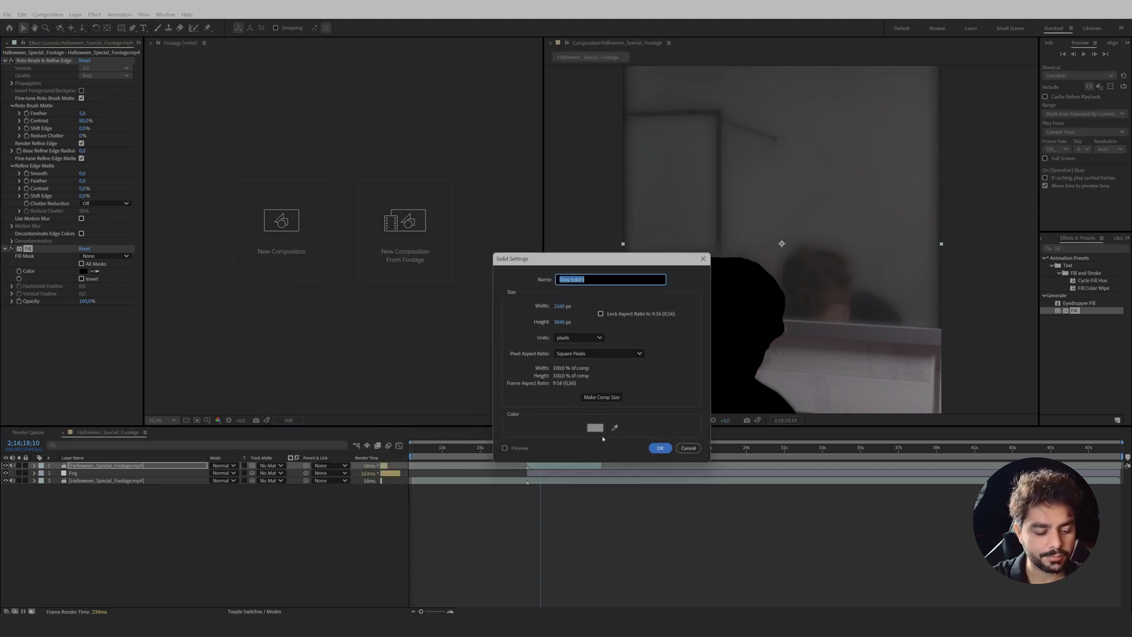
pyautogui.write('Texture')
pyautogui.press('Return')
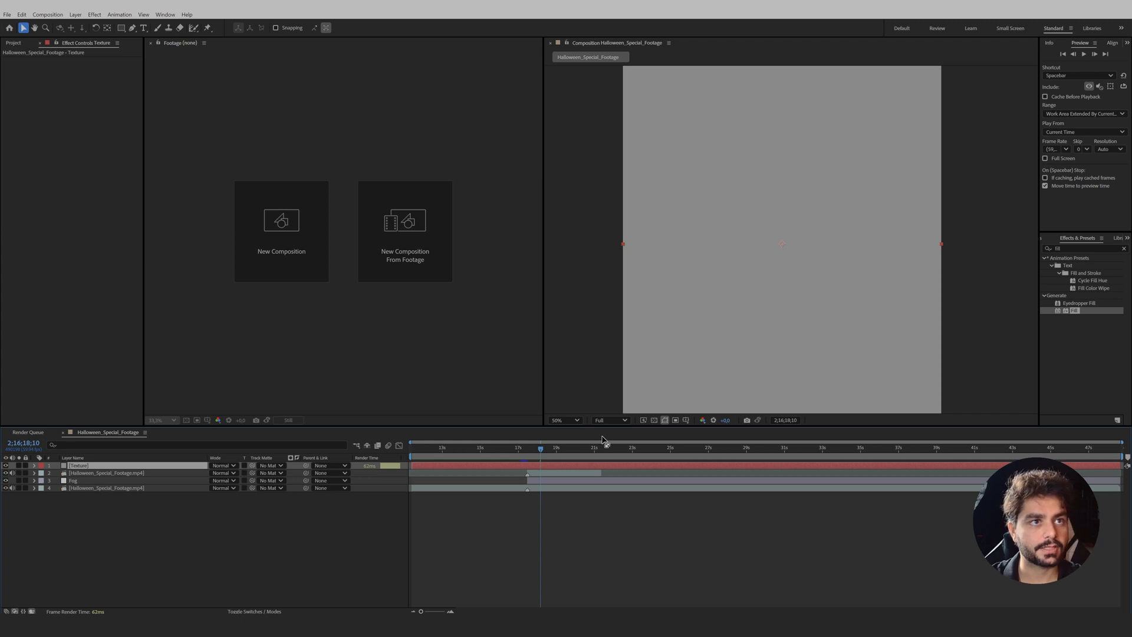
# Find the Fractal Noise effect and apply it to the Texture solid
pyautogui.click(1068, 250)
pyautogui.write('fracta')
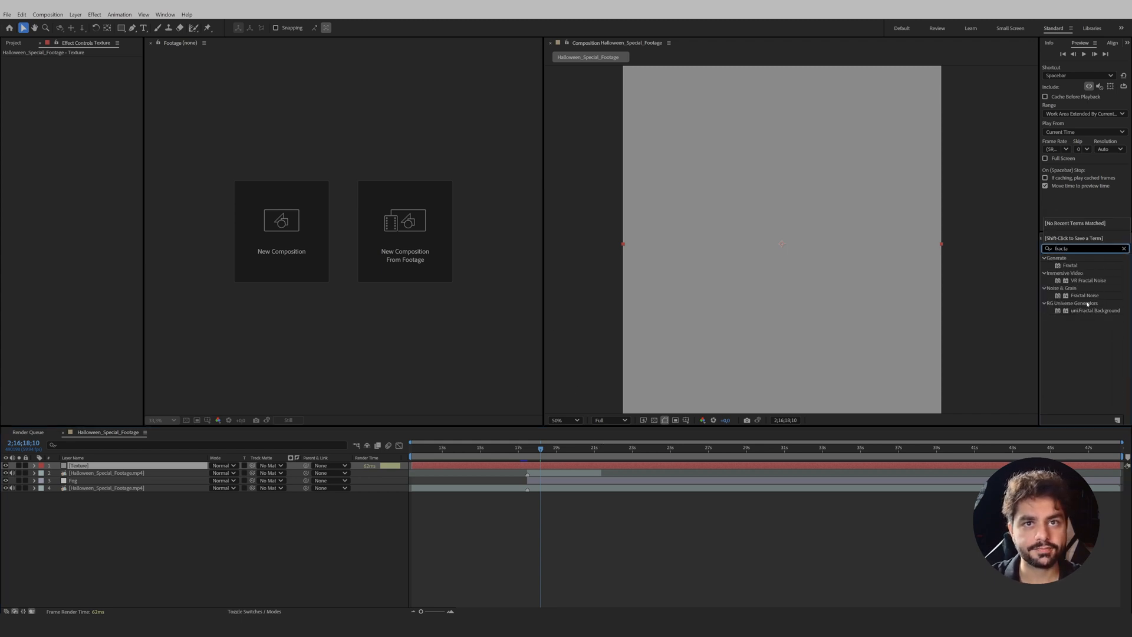
pyautogui.moveTo(1085, 296); pyautogui.dragTo(828, 283)
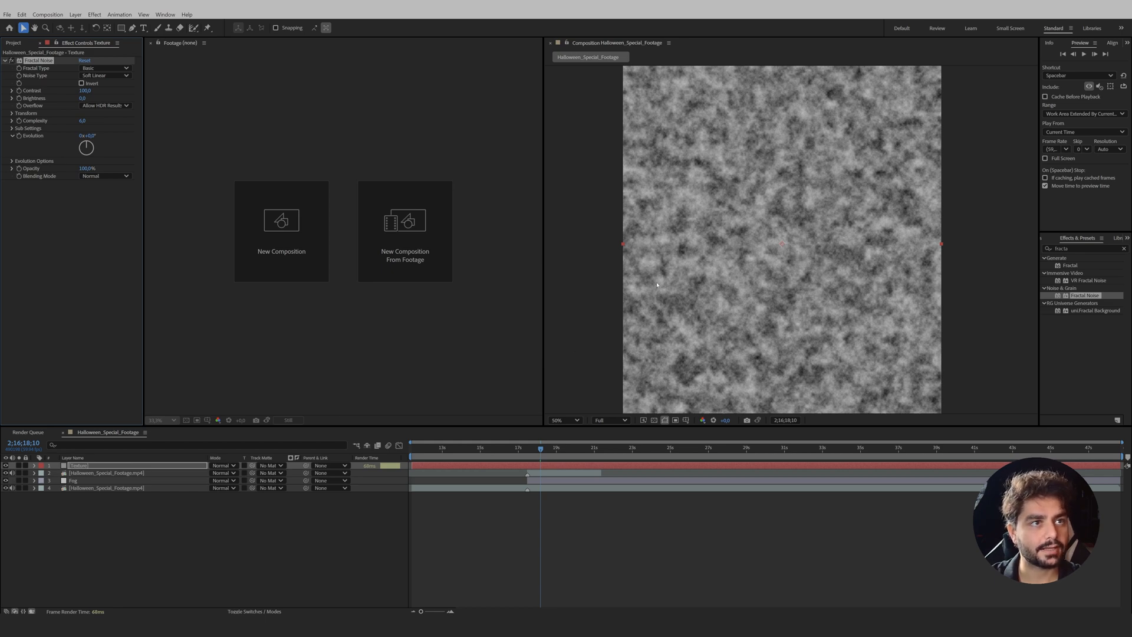
# Copy the mask from the Fog layer onto the Texture layer, hiding the texture while doing so
pyautogui.click(6, 465)
pyautogui.click(100, 482)
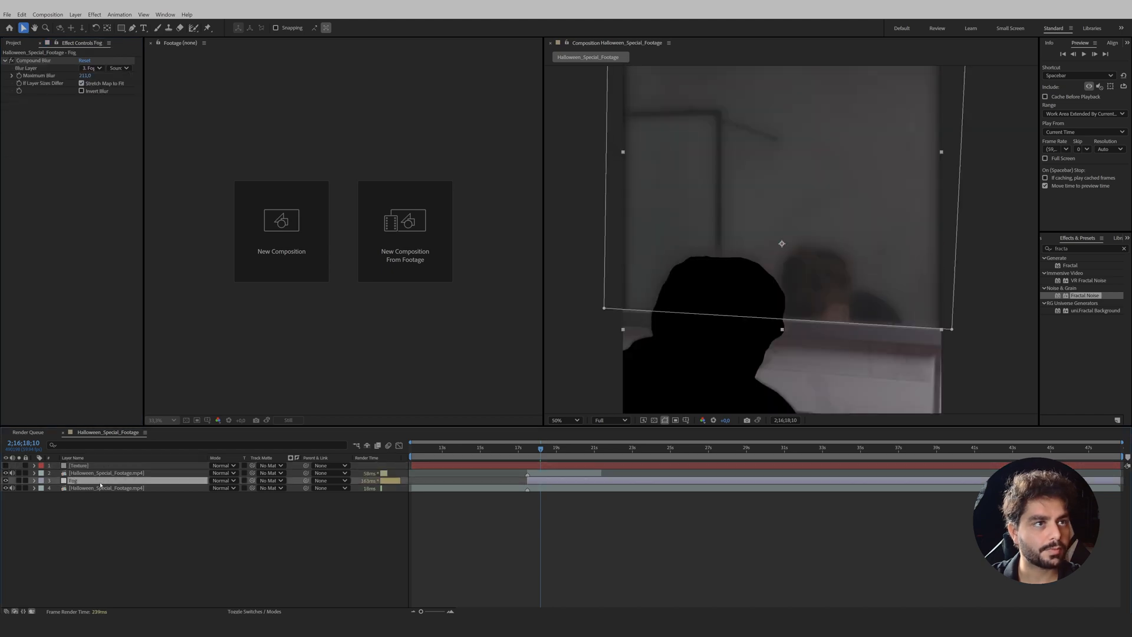
pyautogui.press('m')
pyautogui.click(74, 489)
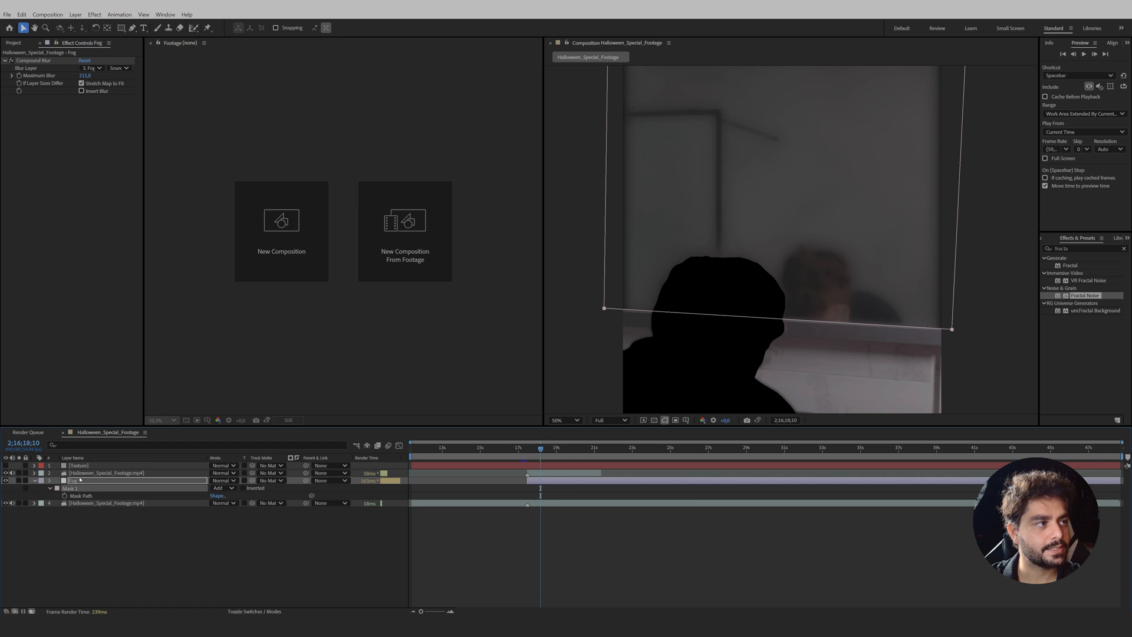
pyautogui.click(80, 466)
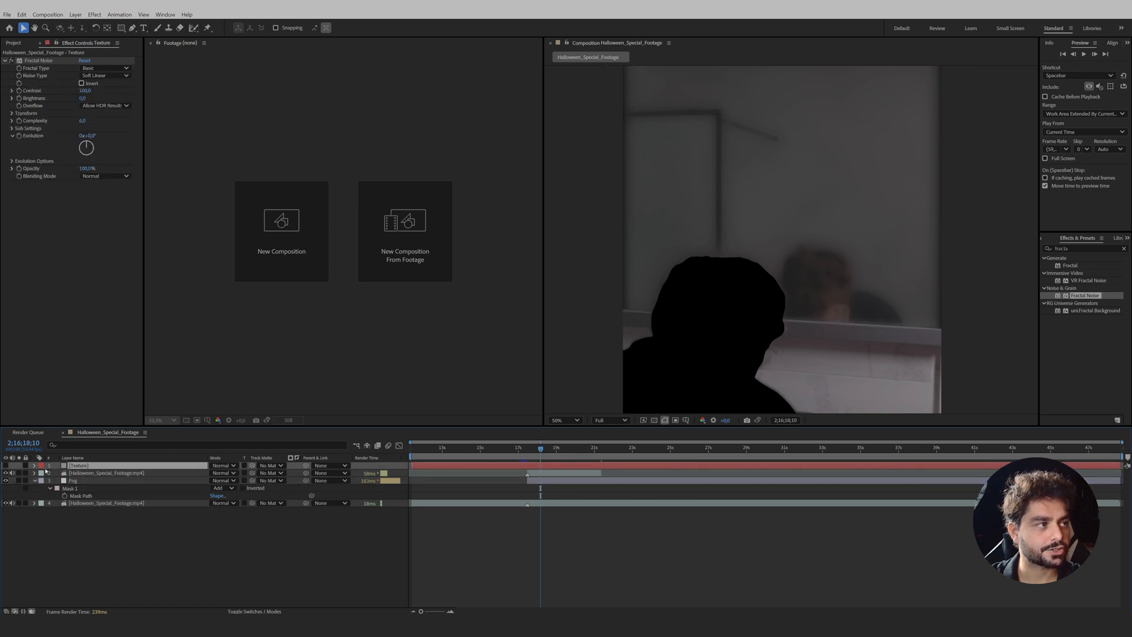
pyautogui.hotkey('ctrl', 'v')
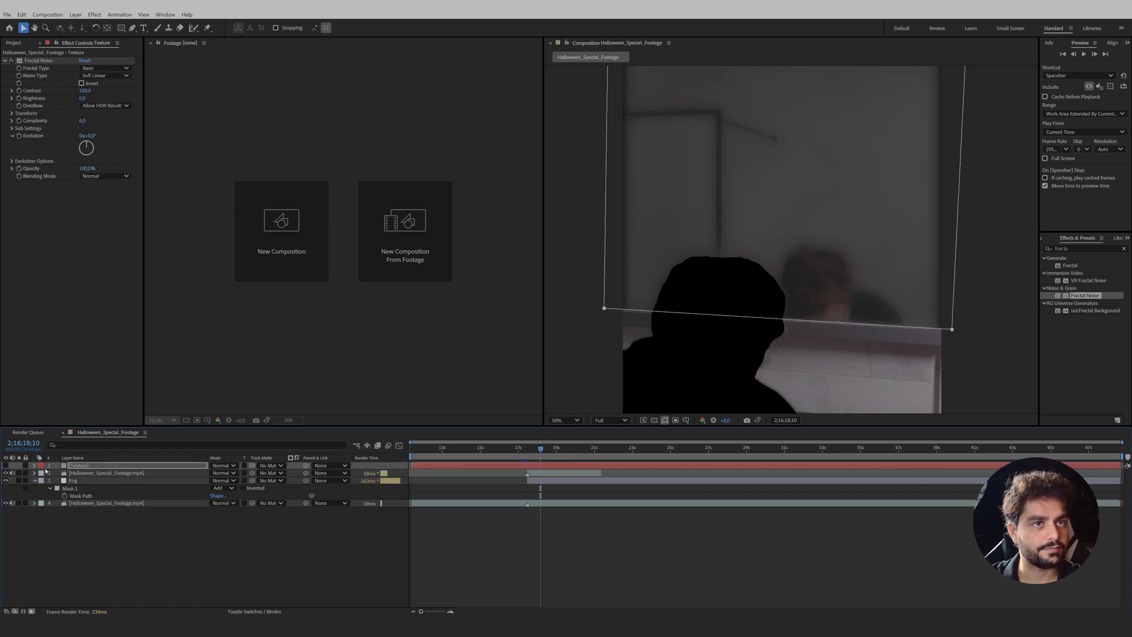
pyautogui.click(6, 465)
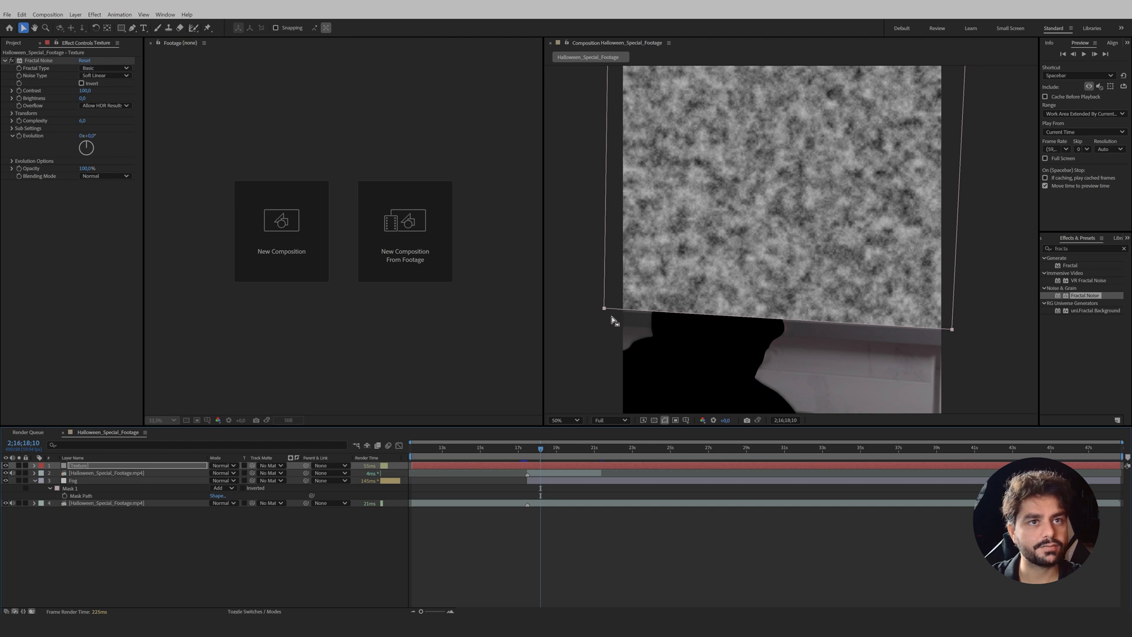
# Set the Texture layer's Fractal Noise scale to about 195 and its complexity to 20
pyautogui.press('h')
pyautogui.moveTo(871, 241); pyautogui.dragTo(875, 320)
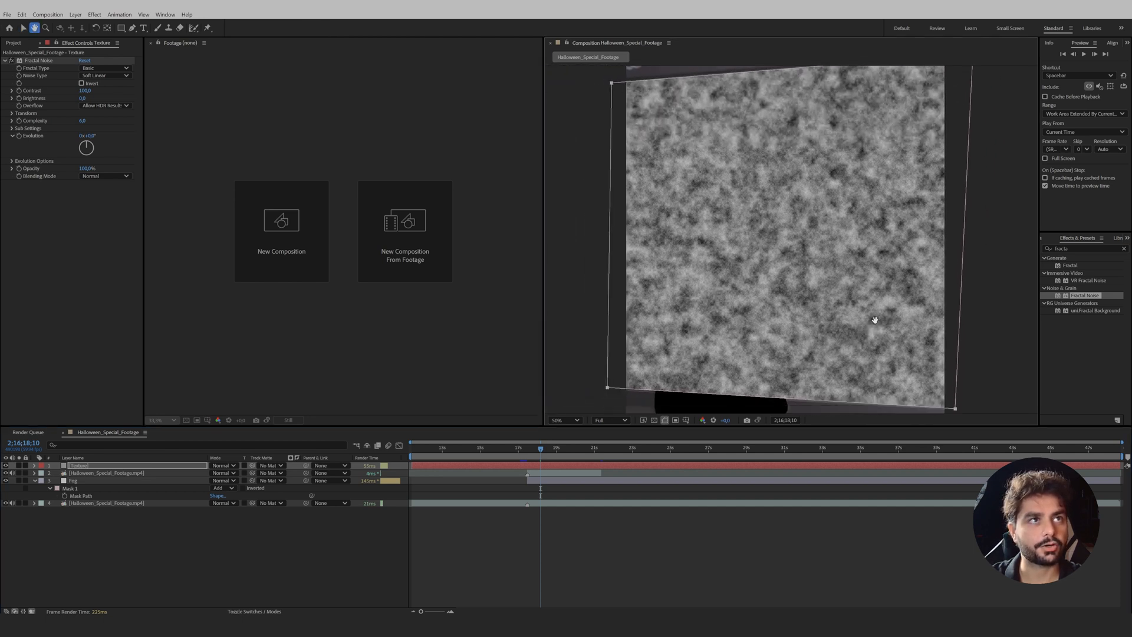
pyautogui.press('space')
pyautogui.moveTo(854, 220)
pyautogui.mouseDown()
pyautogui.moveTo(836, 279)
pyautogui.moveTo(841, 212)
pyautogui.mouseUp()
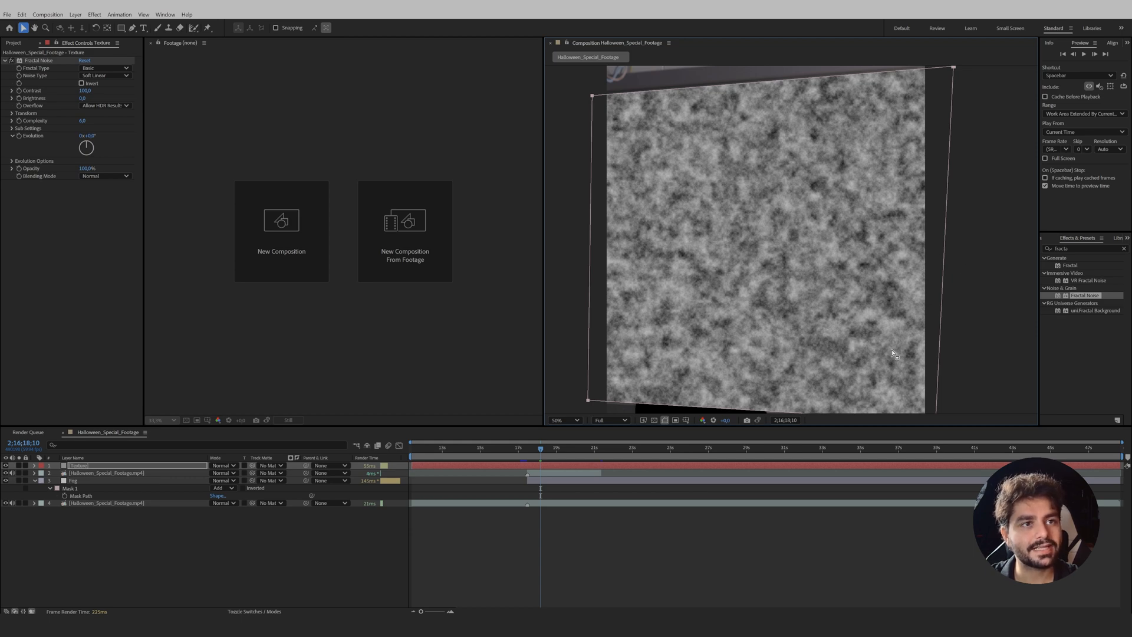
pyautogui.click(12, 113)
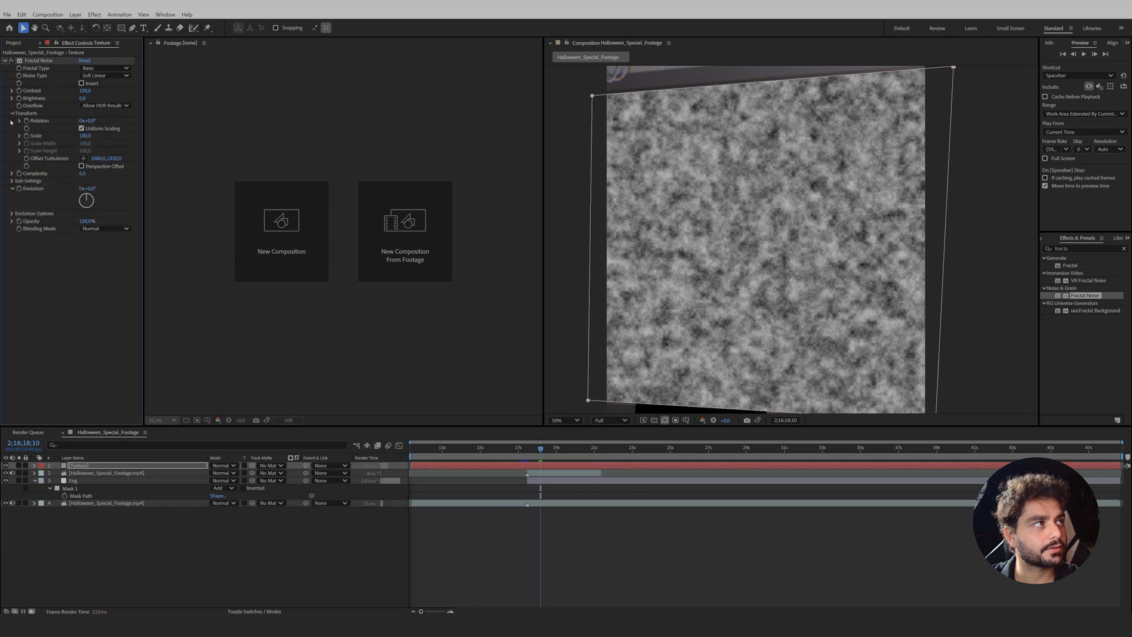
pyautogui.moveTo(84, 136); pyautogui.dragTo(131, 138)
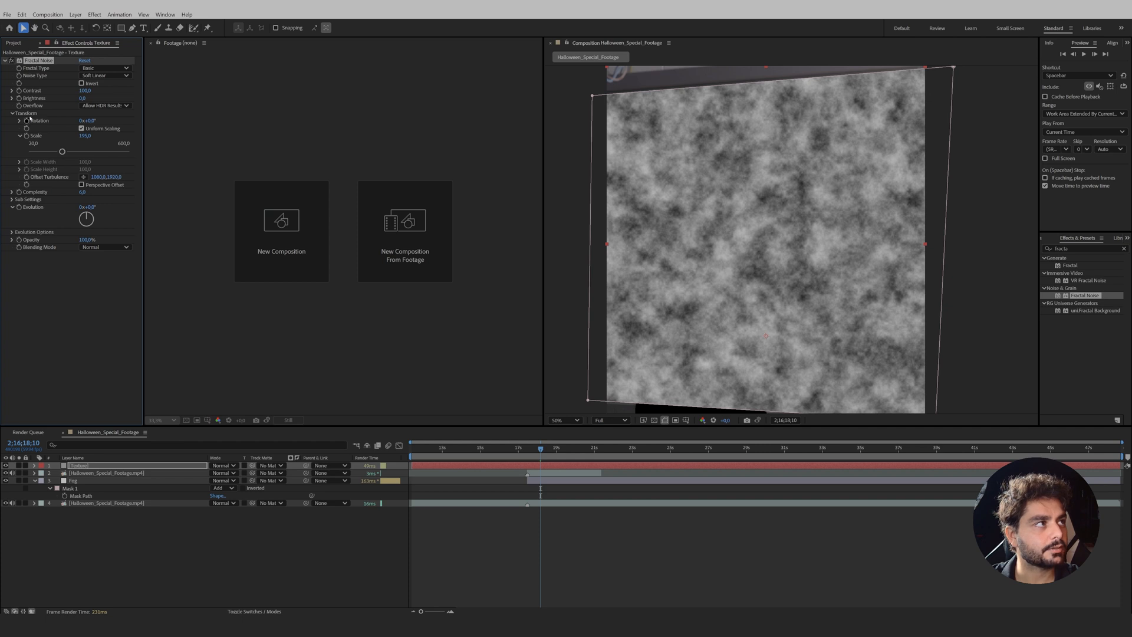
pyautogui.moveTo(83, 192); pyautogui.dragTo(342, 199)
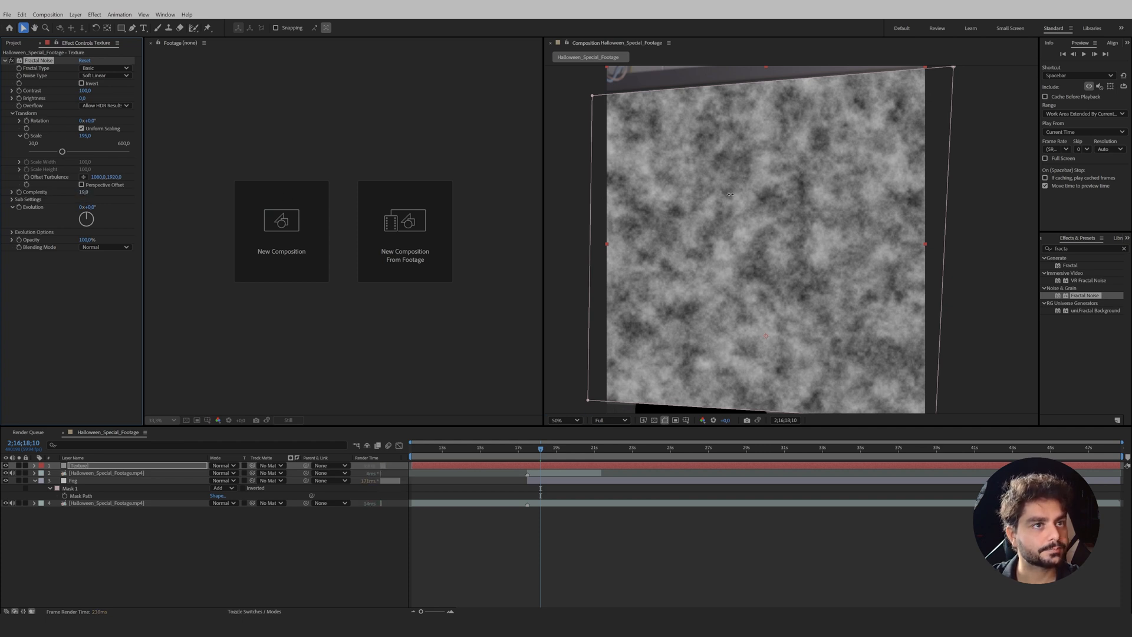
# Place the Texture layer beneath the rotoscoped footage layer and raise that footage's Roto Brush matte feather to about 78
pyautogui.hotkey('ctrl', '[')
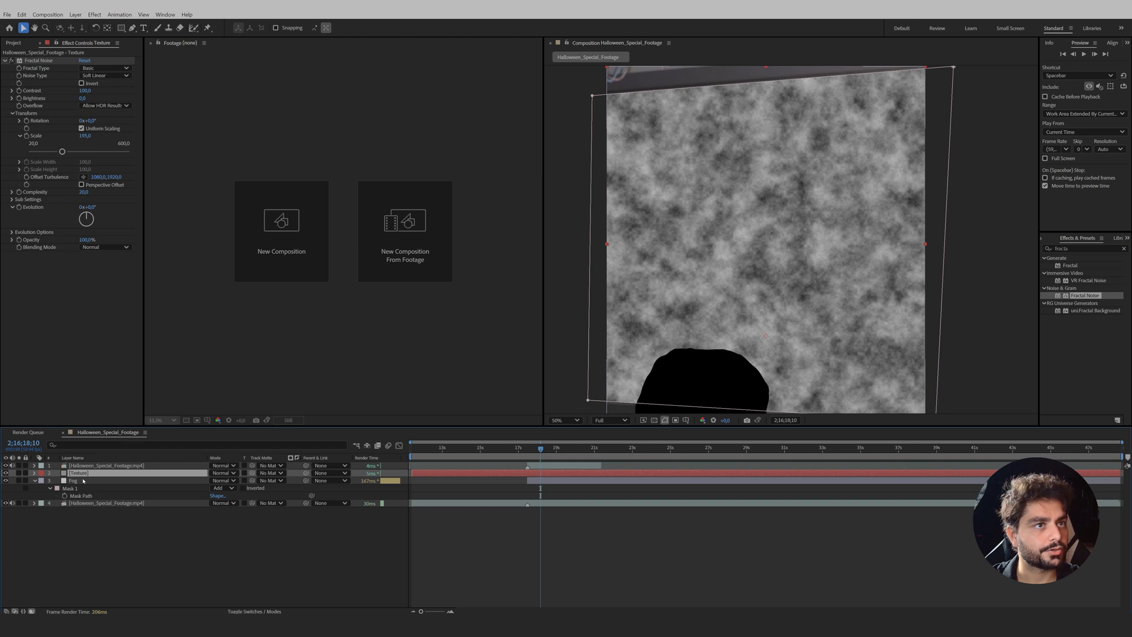
pyautogui.click(559, 466)
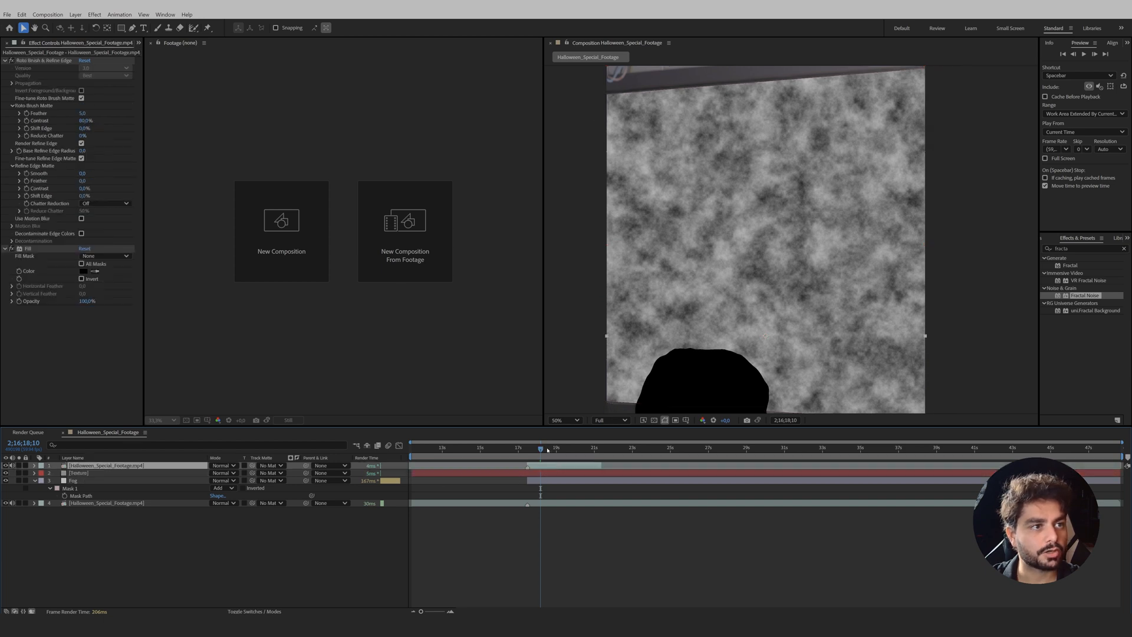
pyautogui.moveTo(547, 450); pyautogui.dragTo(552, 449)
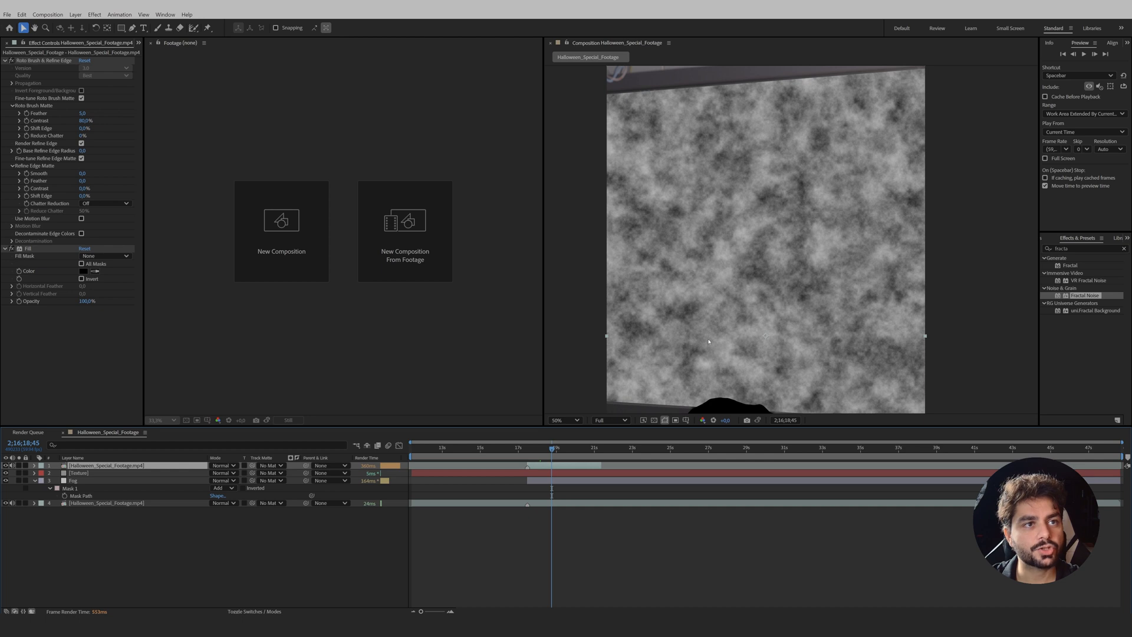
pyautogui.moveTo(552, 449); pyautogui.dragTo(539, 448)
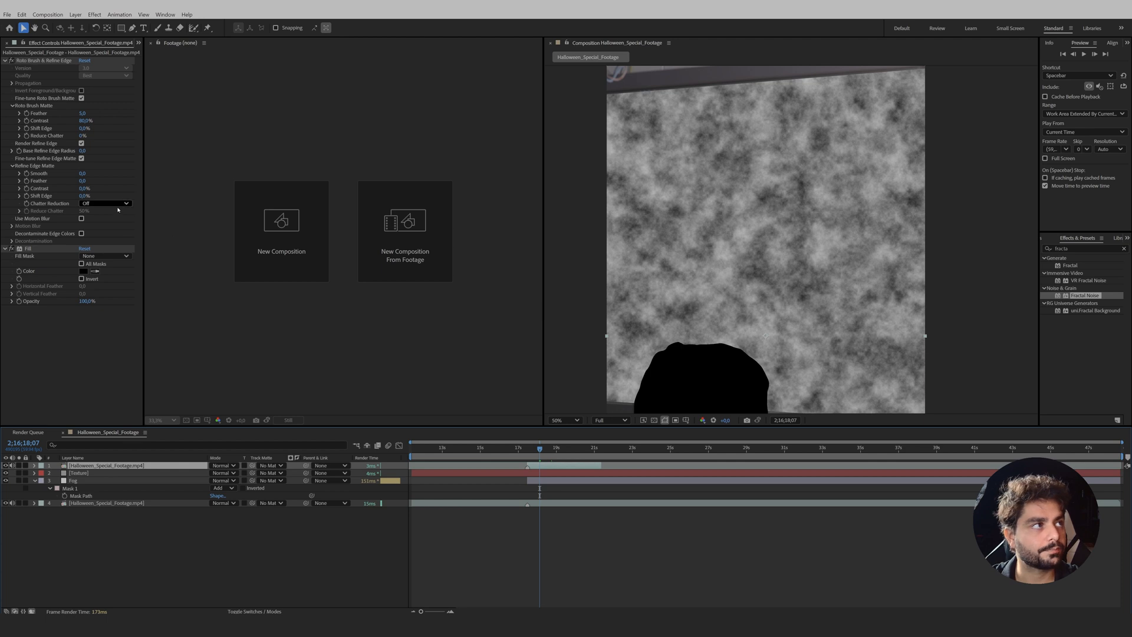
pyautogui.moveTo(82, 113); pyautogui.dragTo(240, 124)
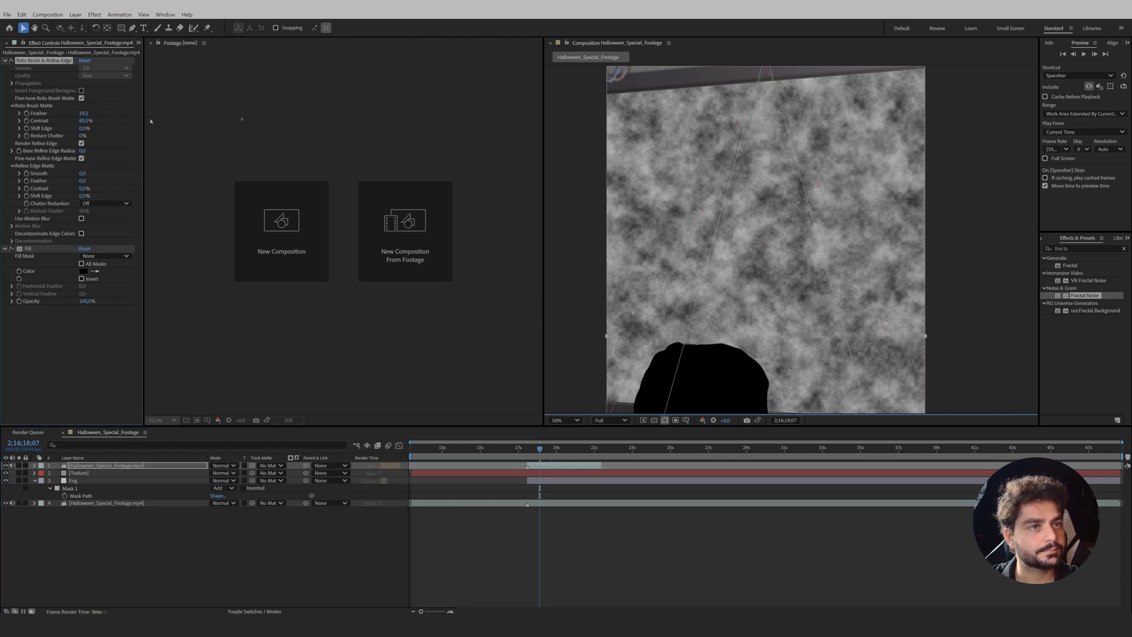
# Duplicate the Fractal Noise effect on the Texture layer and set the copy's blending mode to Multiply
pyautogui.click(81, 473)
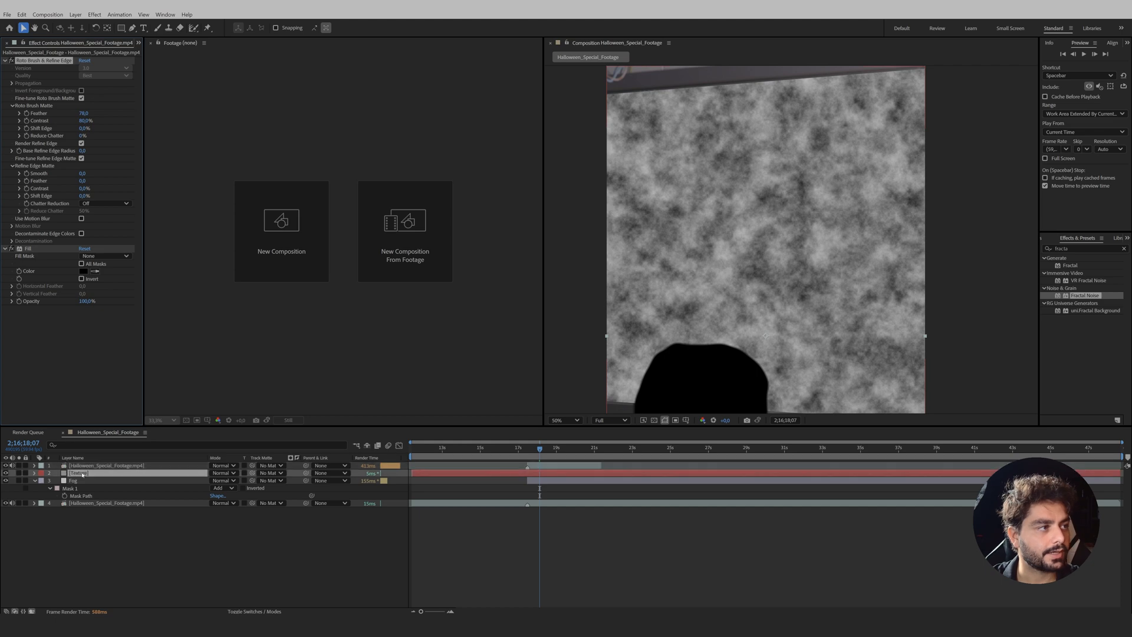
pyautogui.click(41, 60)
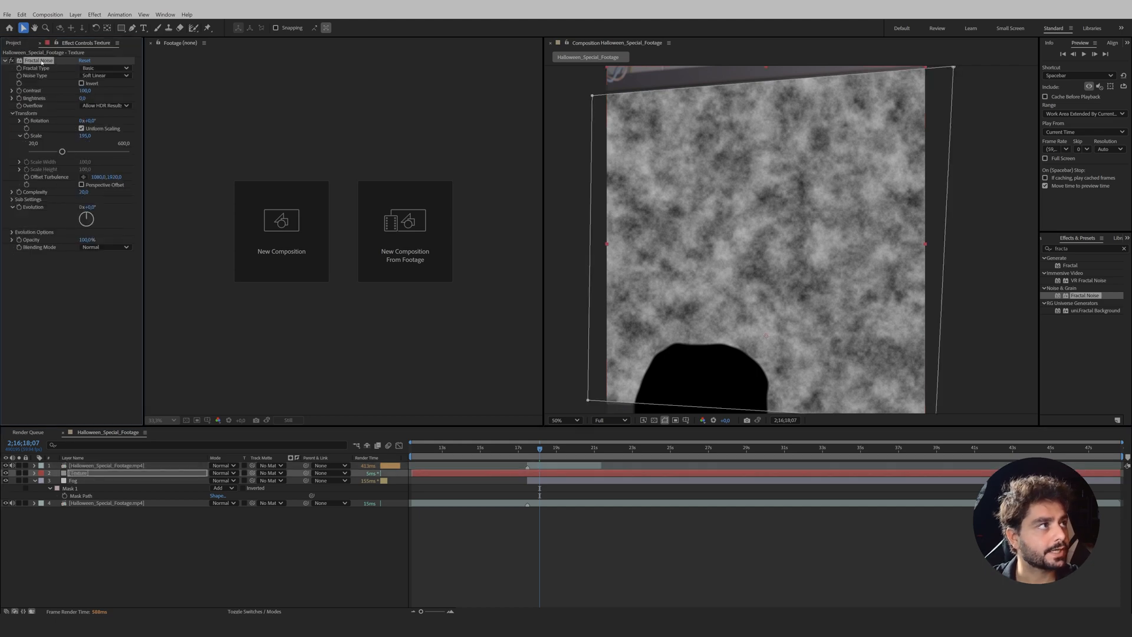
pyautogui.click(21, 15)
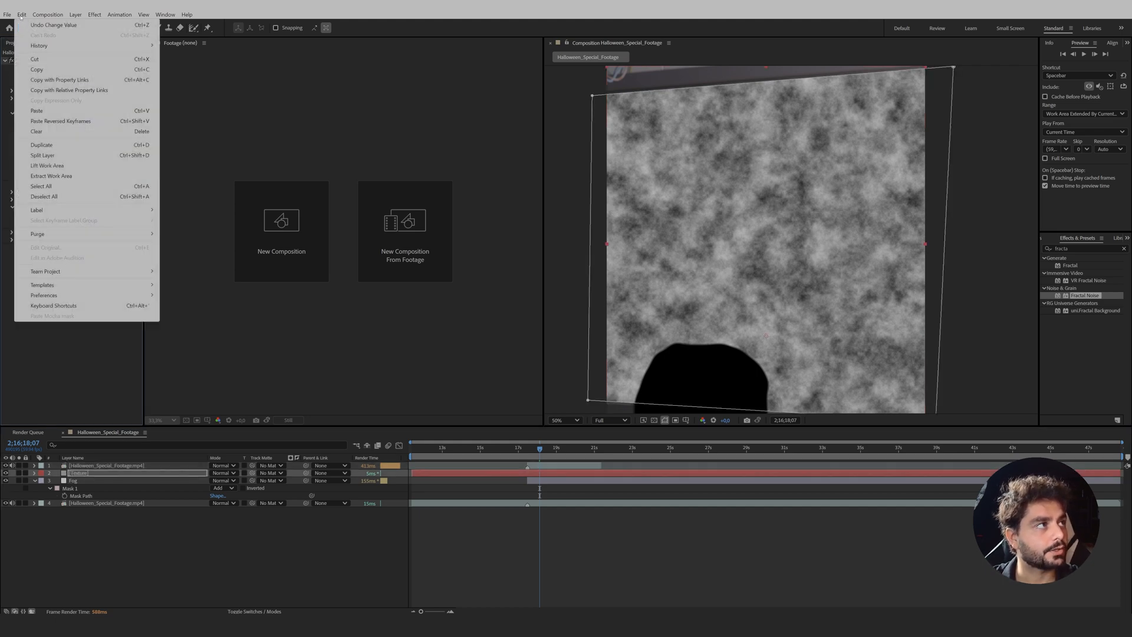
pyautogui.click(51, 147)
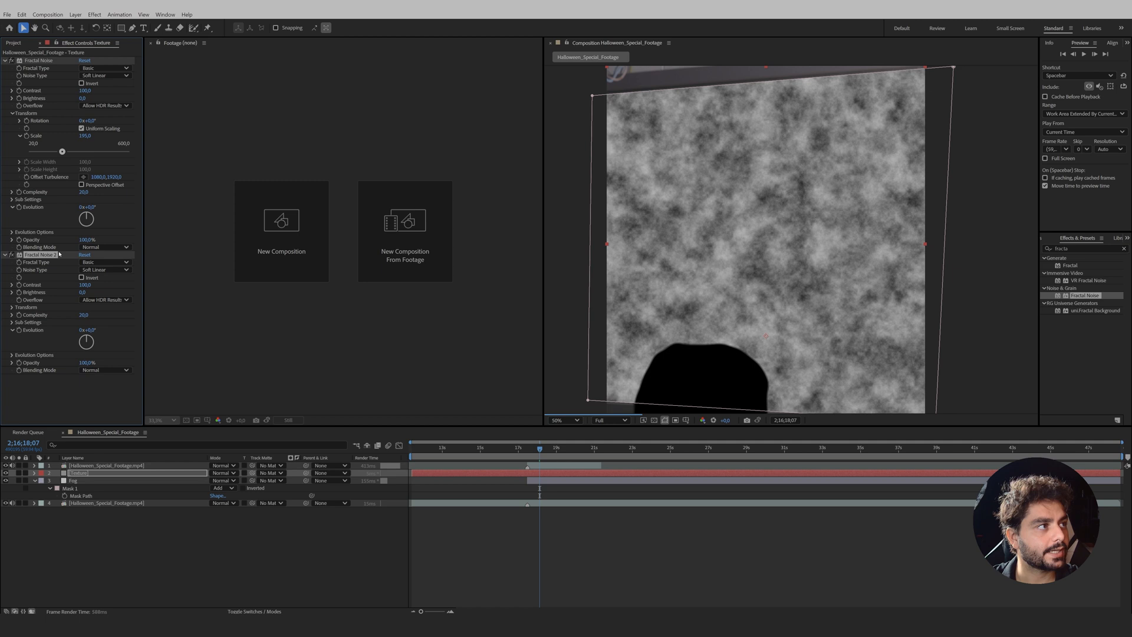
pyautogui.click(96, 370)
pyautogui.click(110, 415)
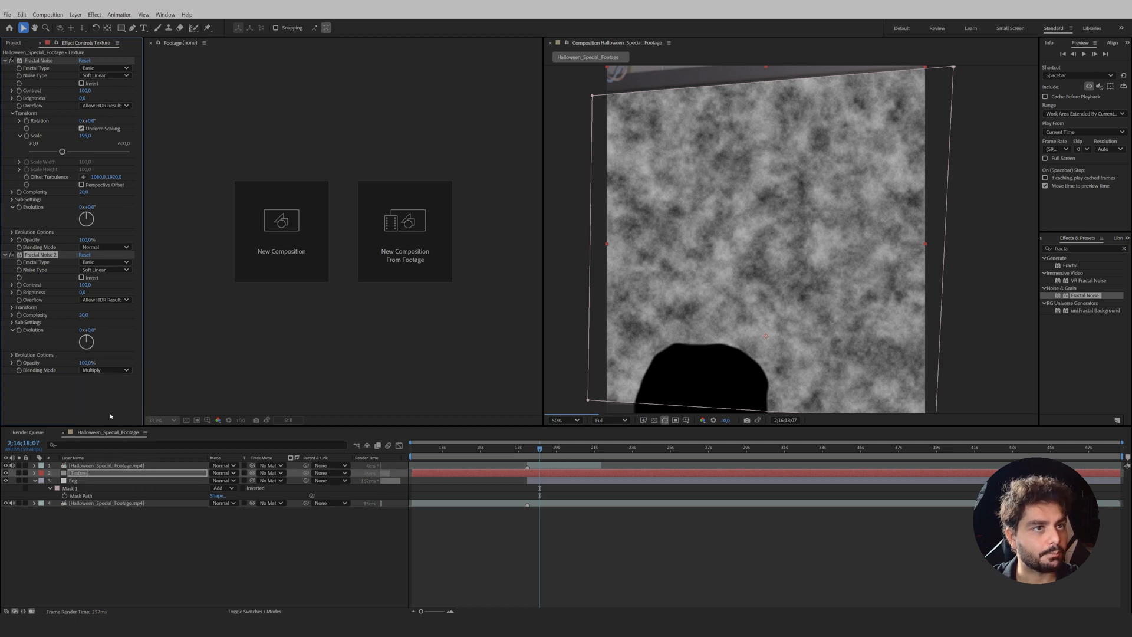
# Set the second Fractal Noise effect's scale to about 468 and its brightness to 47
pyautogui.click(12, 307)
pyautogui.moveTo(85, 329); pyautogui.dragTo(212, 339)
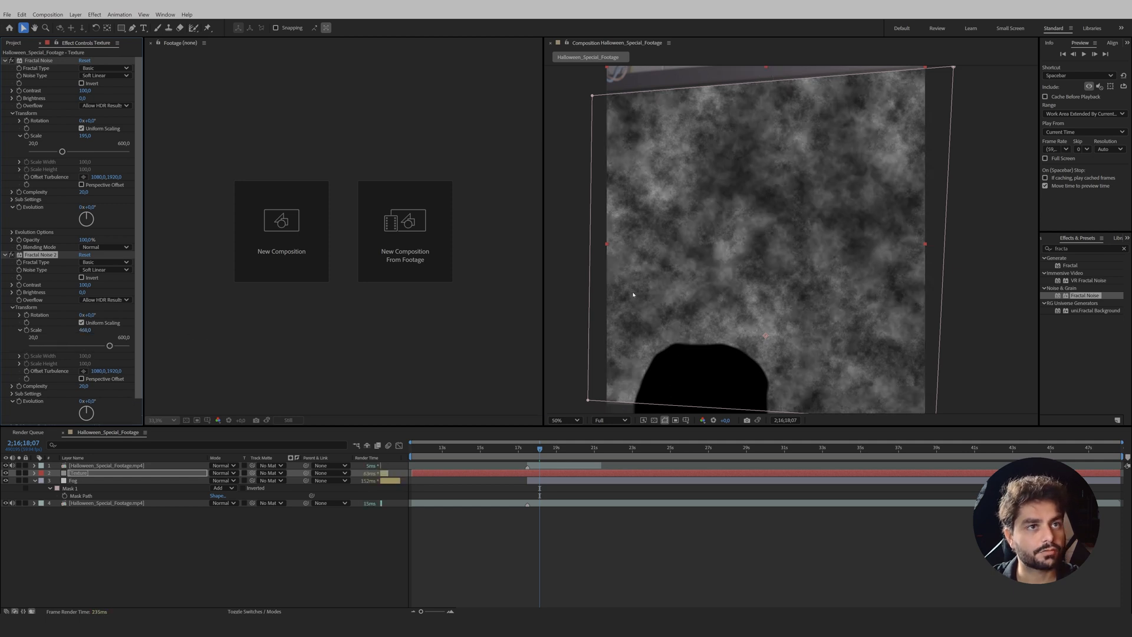
pyautogui.click(83, 292)
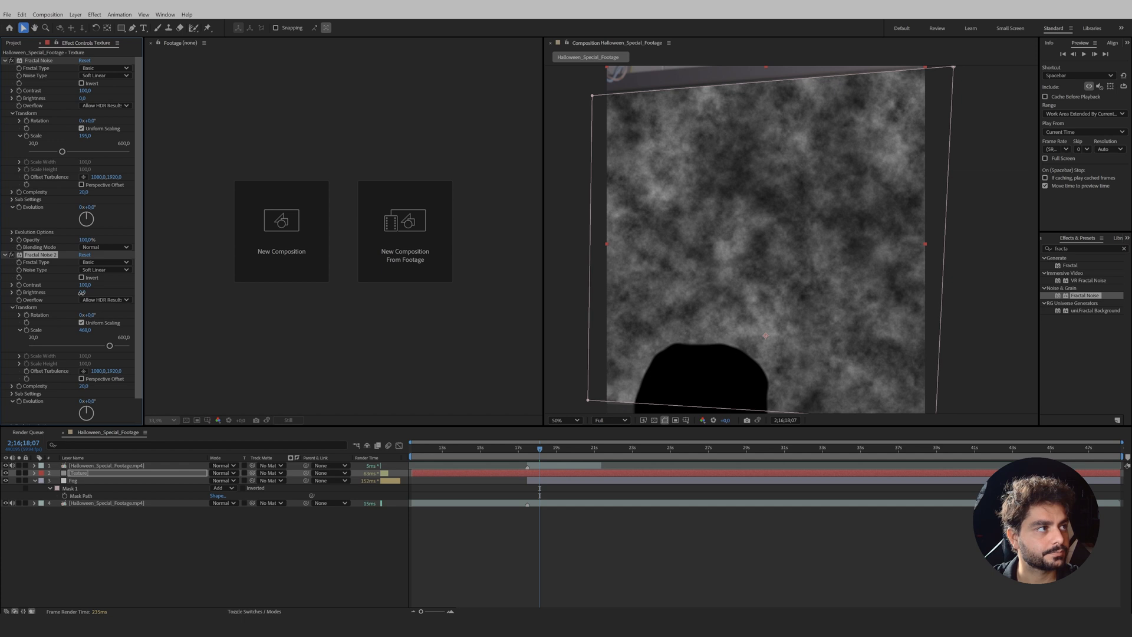
pyautogui.write('-54')
pyautogui.press('Return')
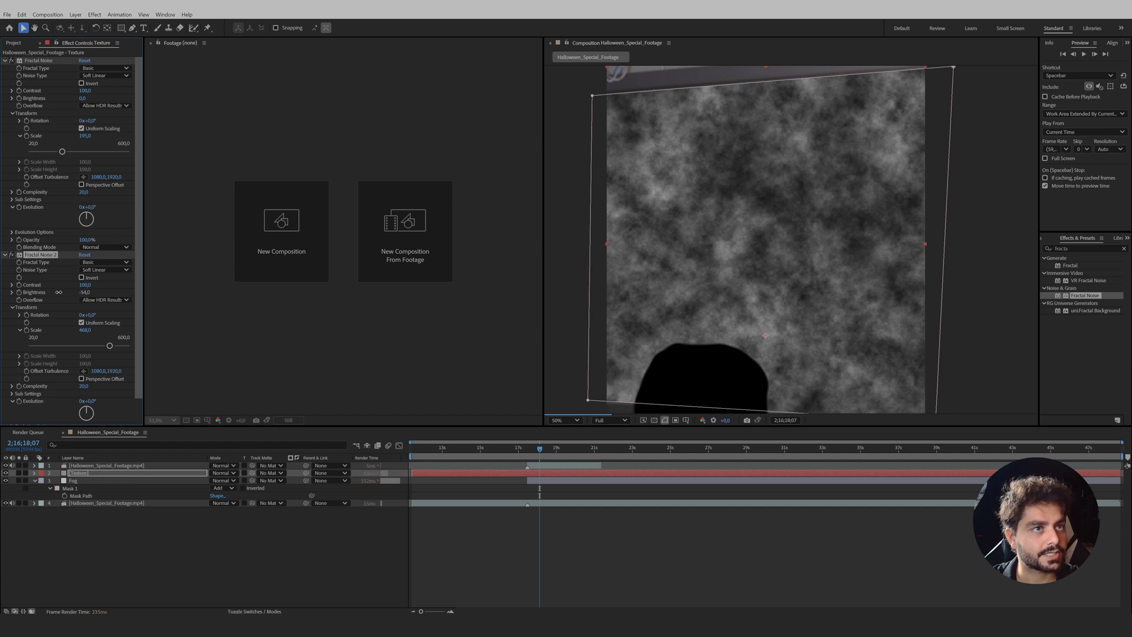
pyautogui.moveTo(58, 292); pyautogui.dragTo(106, 294)
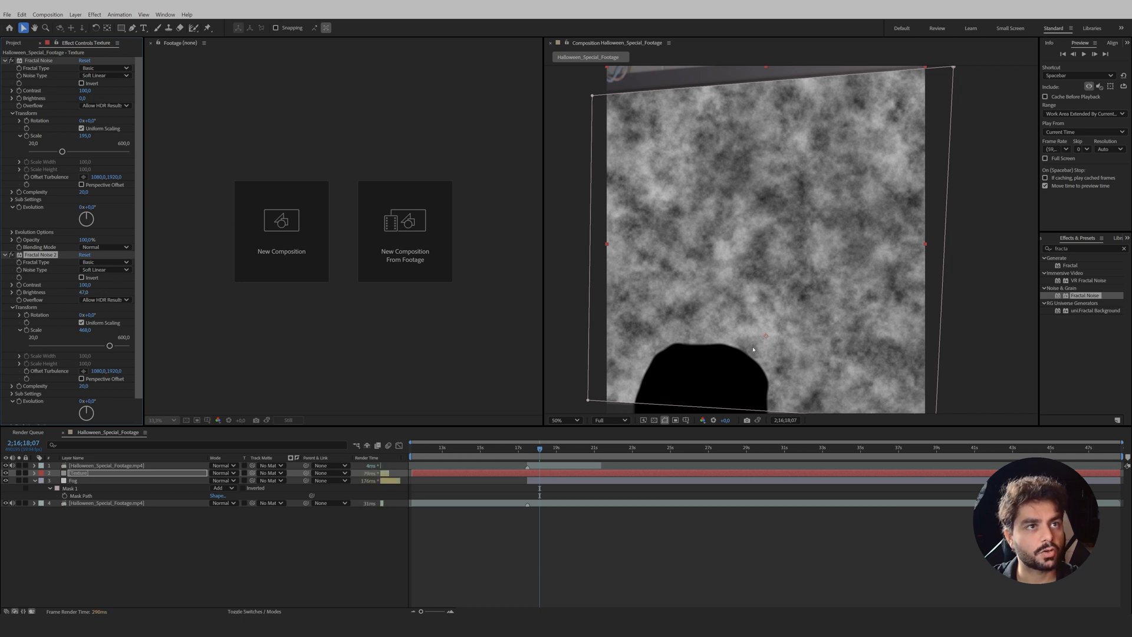
# Trim the start of the Texture layer to match the start of the Fog layer
pyautogui.click(83, 473)
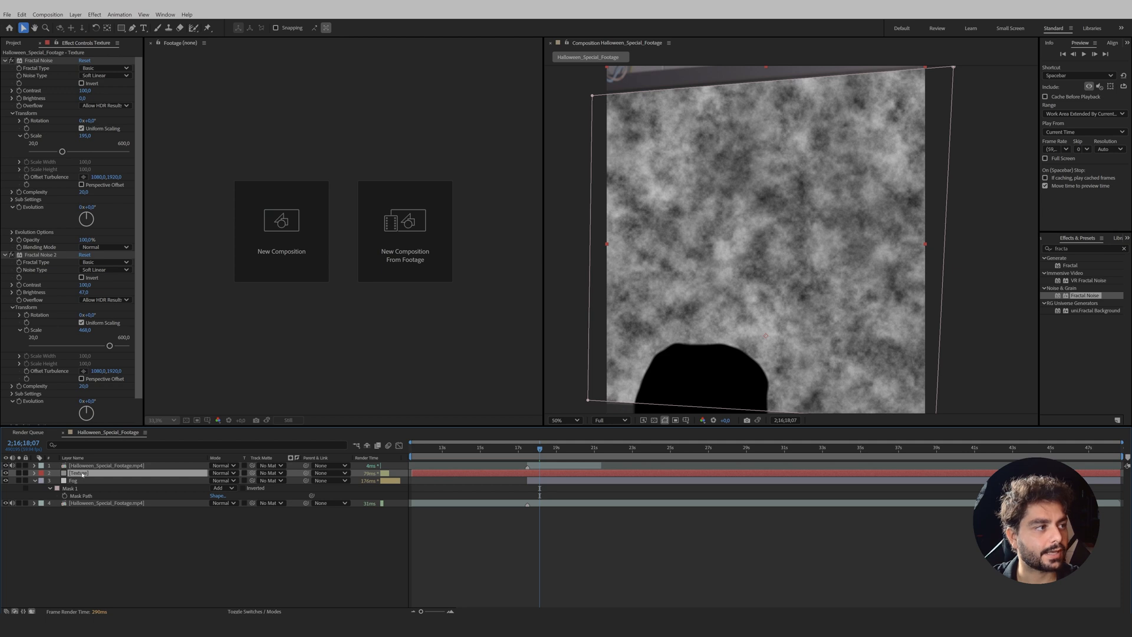
pyautogui.click(88, 466)
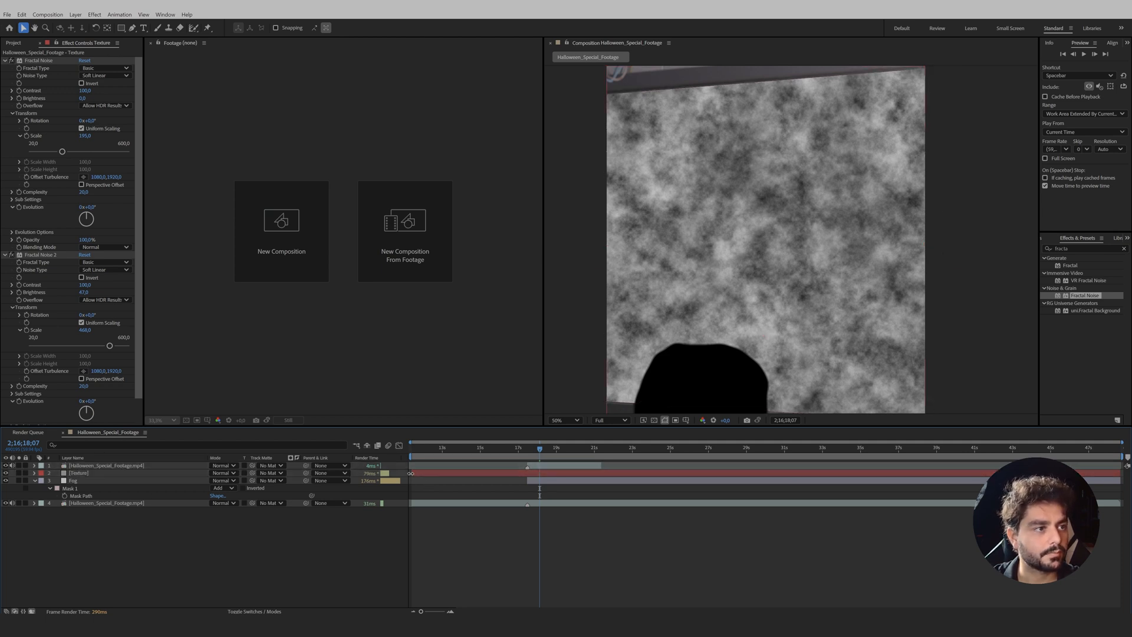
pyautogui.moveTo(411, 472); pyautogui.dragTo(527, 473)
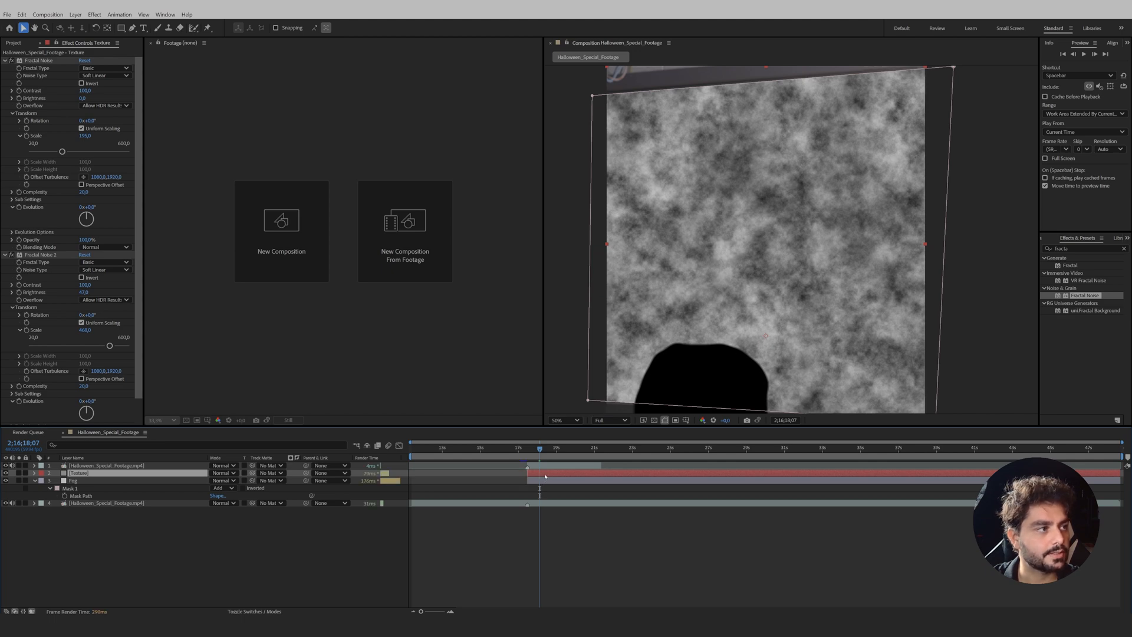
# Pre-compose the Texture and rotoscoped footage layers into a composition named Texture, moving all attributes into it
pyautogui.click(544, 466)
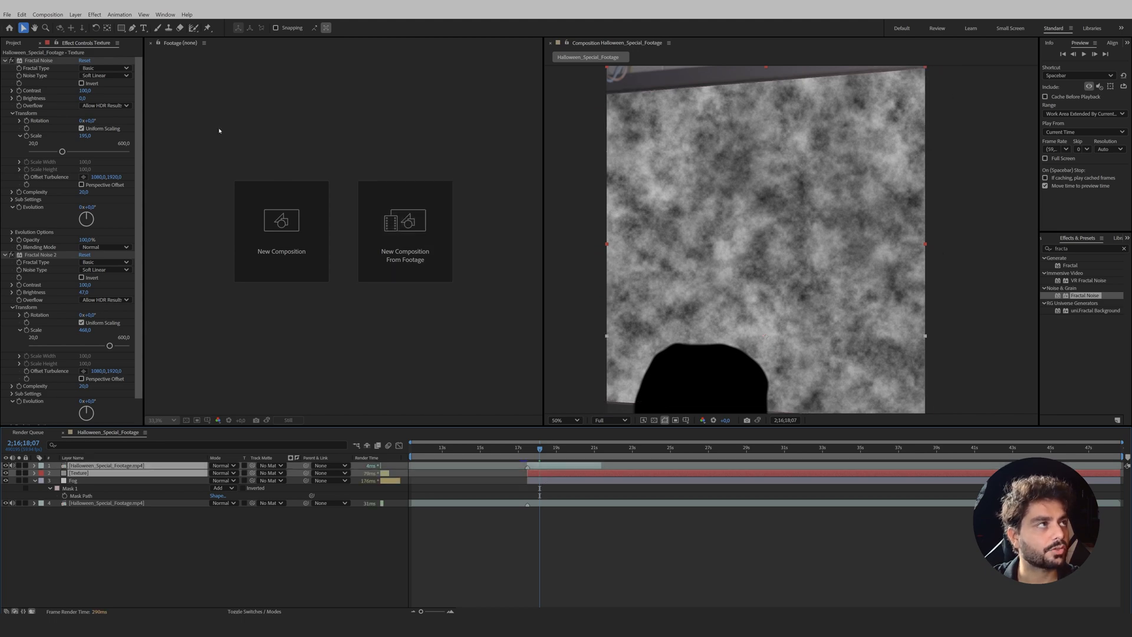
pyautogui.click(76, 15)
pyautogui.click(133, 333)
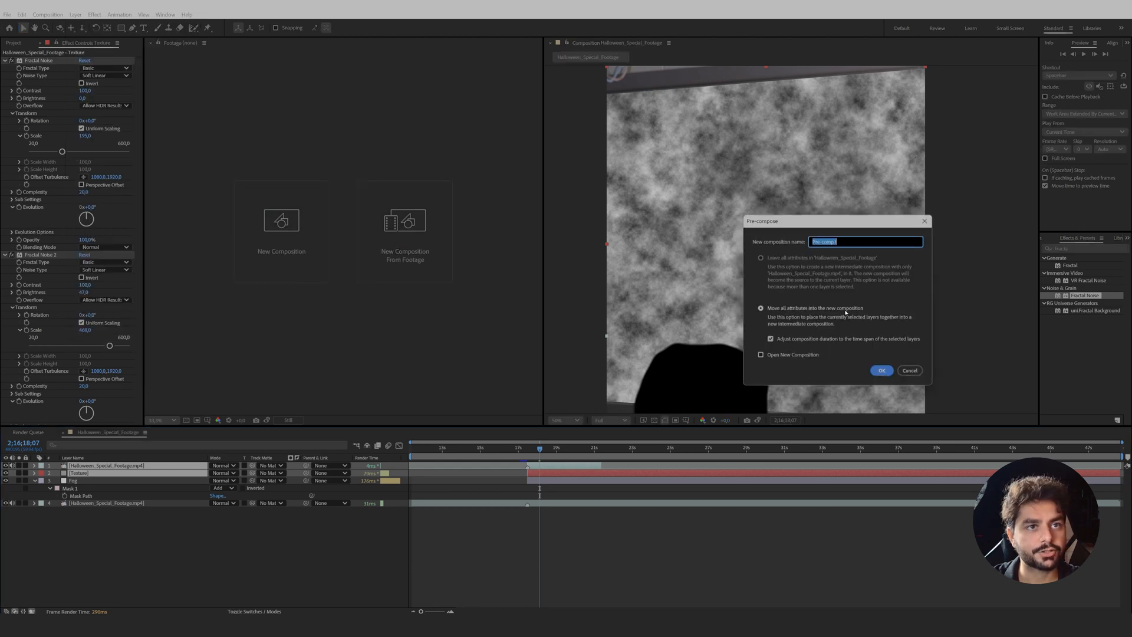
pyautogui.write('Te')
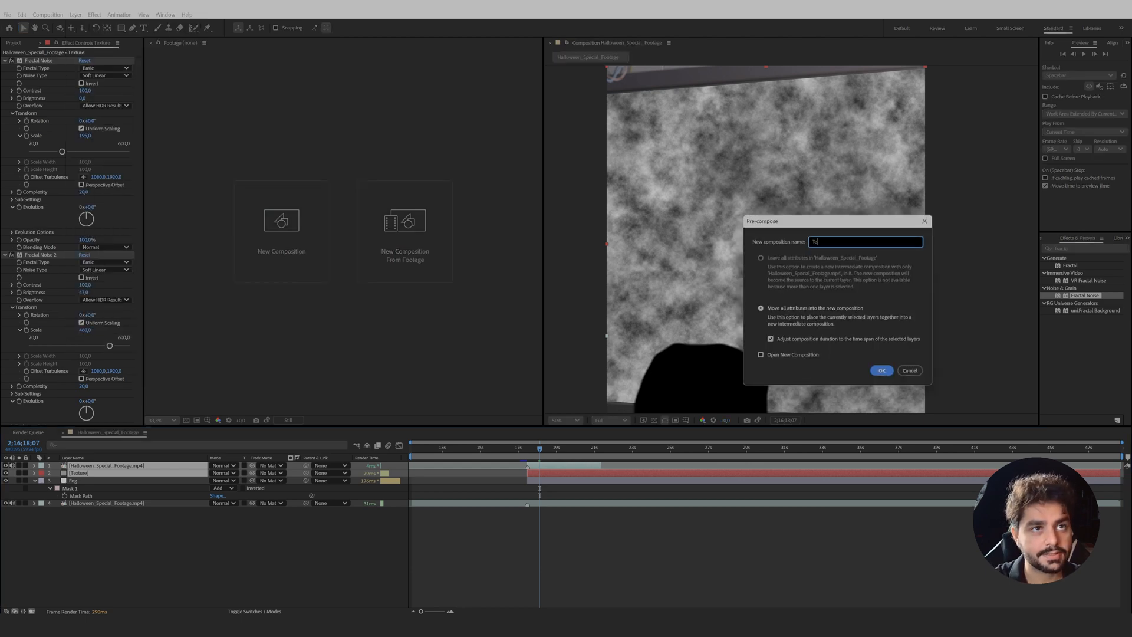
pyautogui.write('xture')
pyautogui.press('Return')
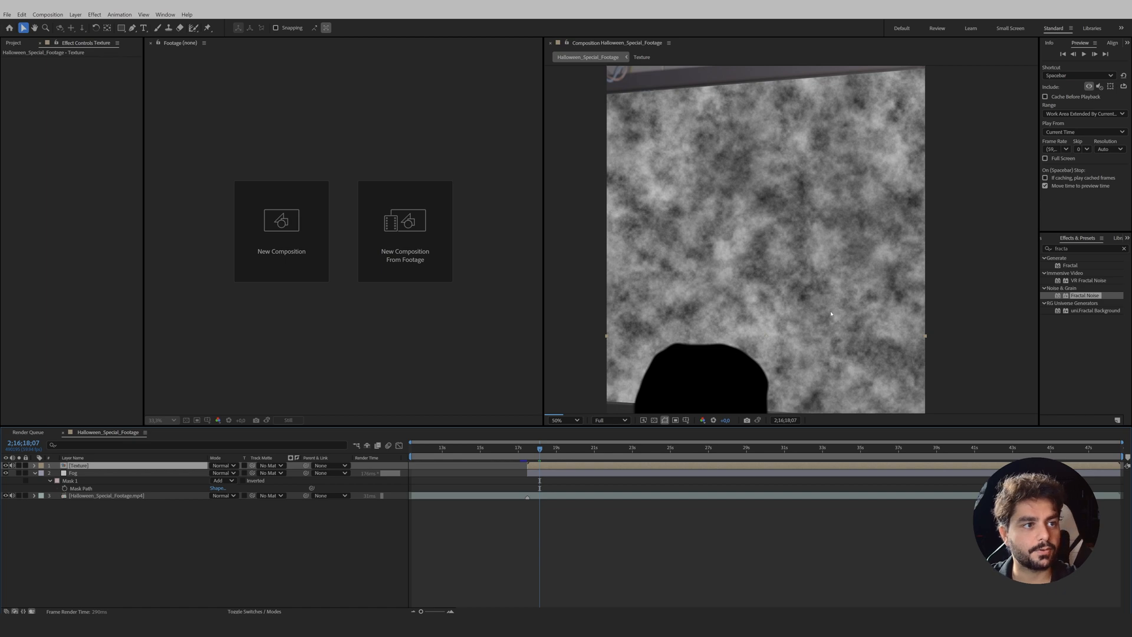
# Hide the Texture layer and set the Fog layer's Compound Blur to use Texture as its blur layer
pyautogui.click(6, 465)
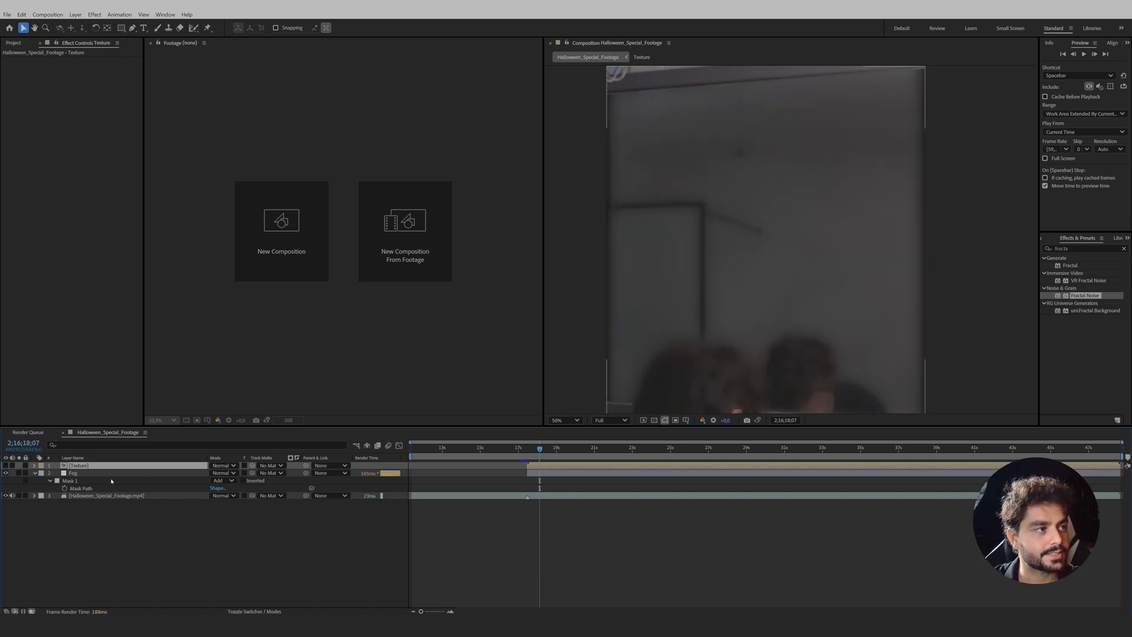
pyautogui.click(72, 473)
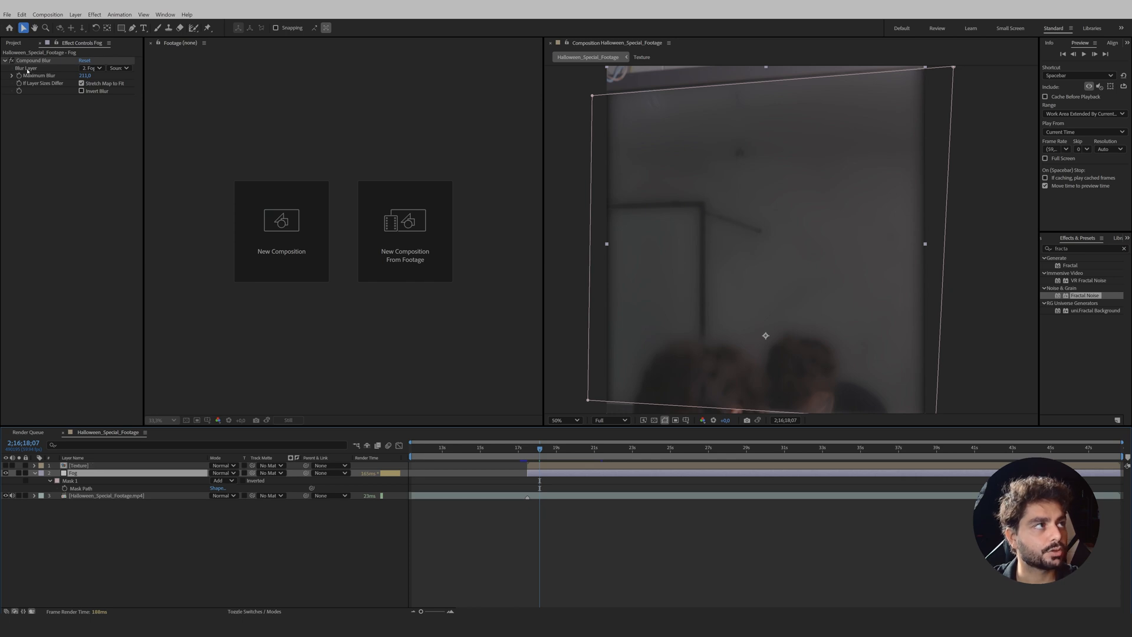
pyautogui.click(91, 68)
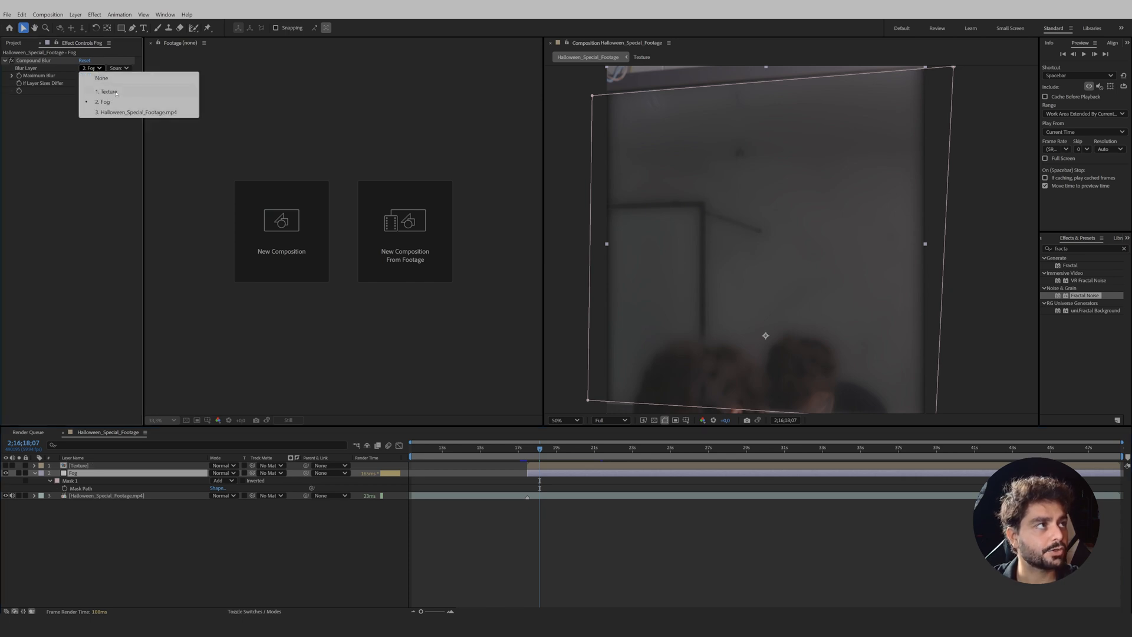
pyautogui.click(108, 91)
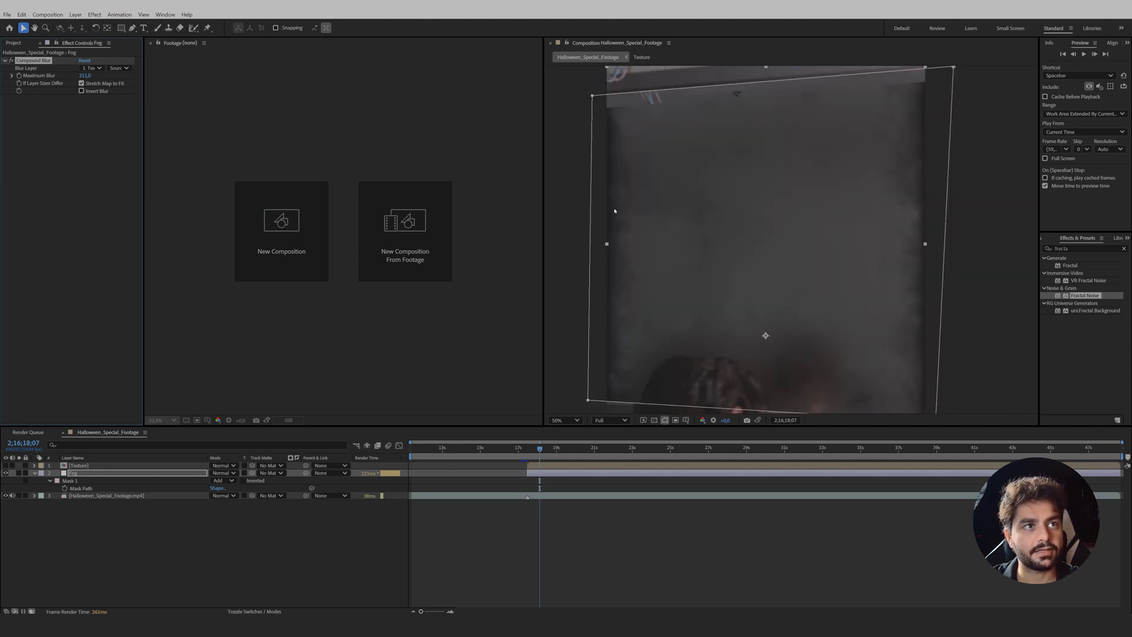
# Set the Compound Blur's maximum blur to 100 on the Fog layer, checking it at about 2;16;19;51
pyautogui.click(572, 448)
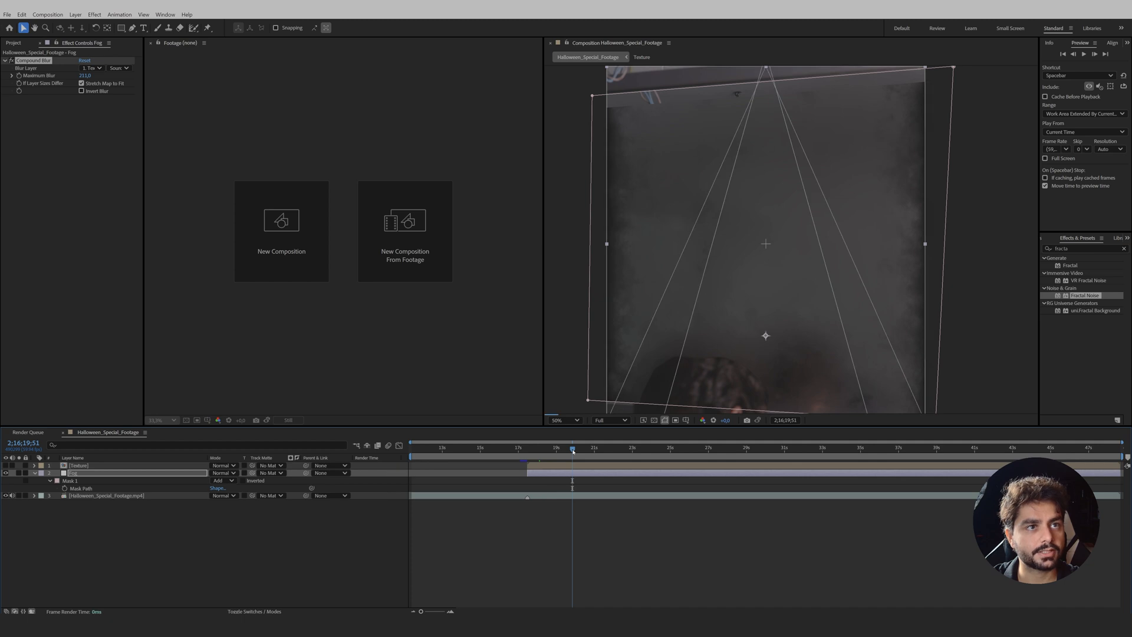
pyautogui.click(86, 75)
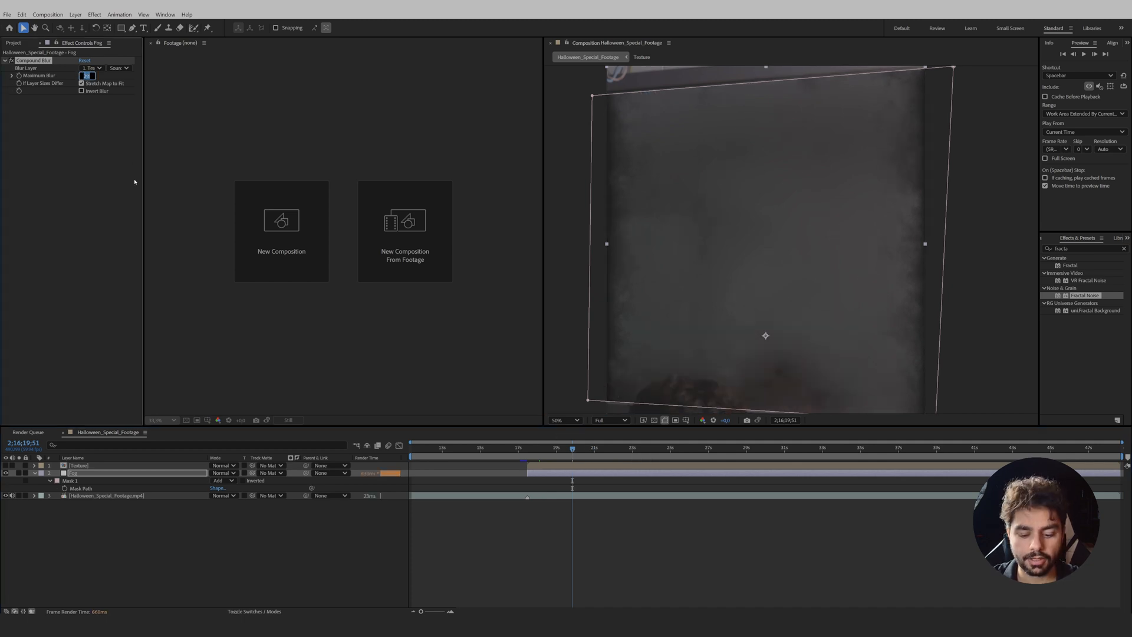
pyautogui.write('100')
pyautogui.press('Return')
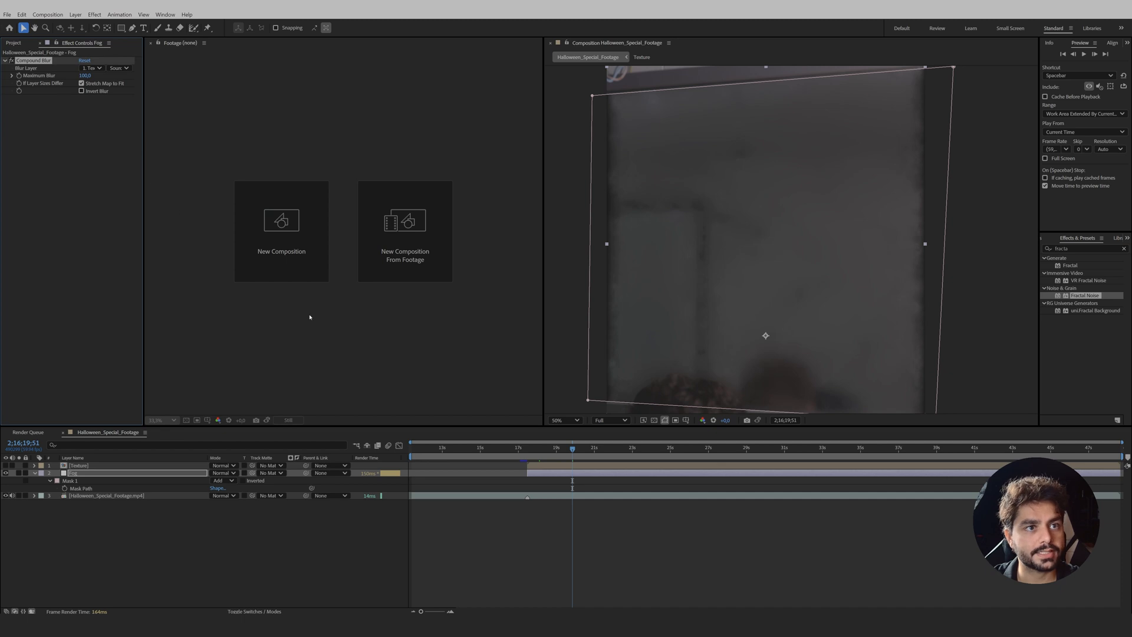
# Keyframe the Fog layer's maximum blur at 100 at 2;16;21;45 and at 0 at the layer's start
pyautogui.moveTo(565, 455); pyautogui.dragTo(609, 463)
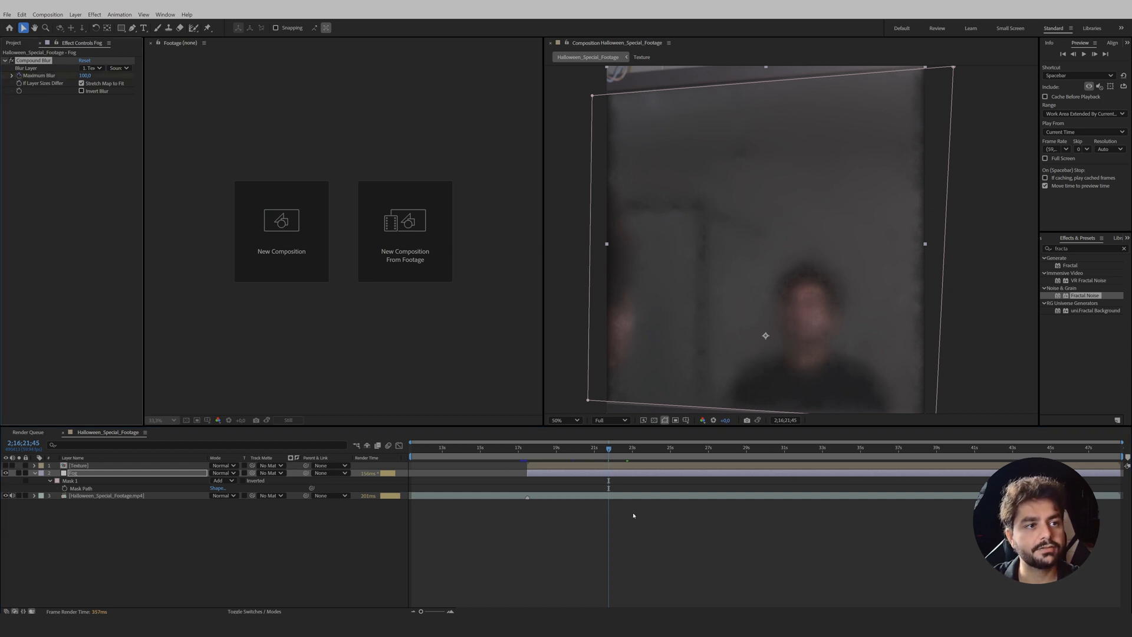
pyautogui.press('u')
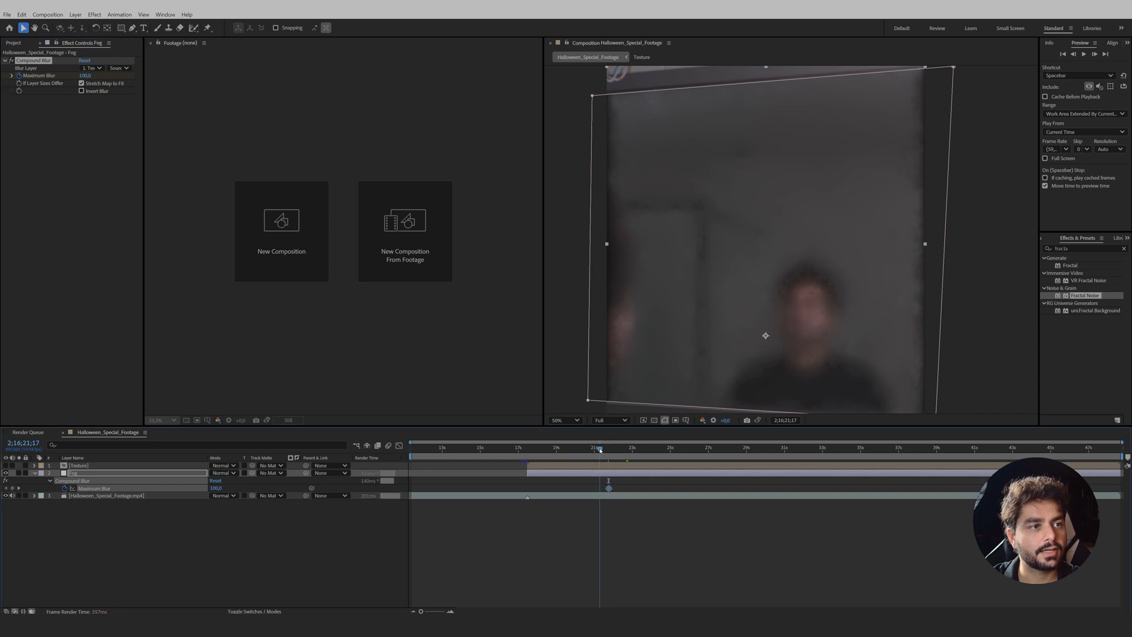
pyautogui.press('i')
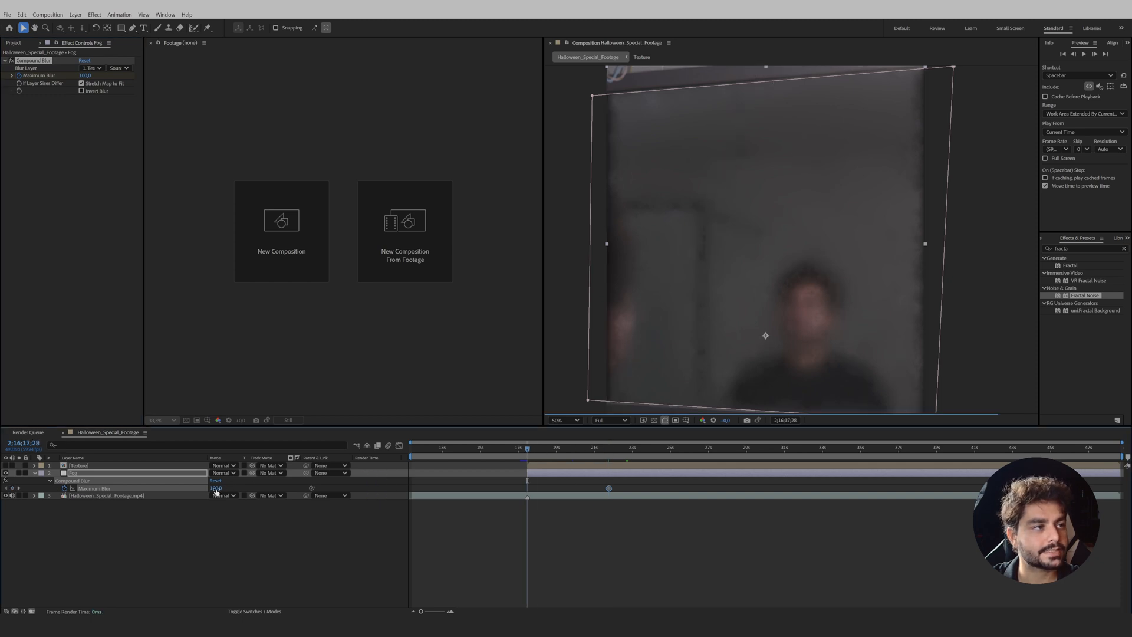
pyautogui.click(216, 488)
pyautogui.write('0')
pyautogui.press('Return')
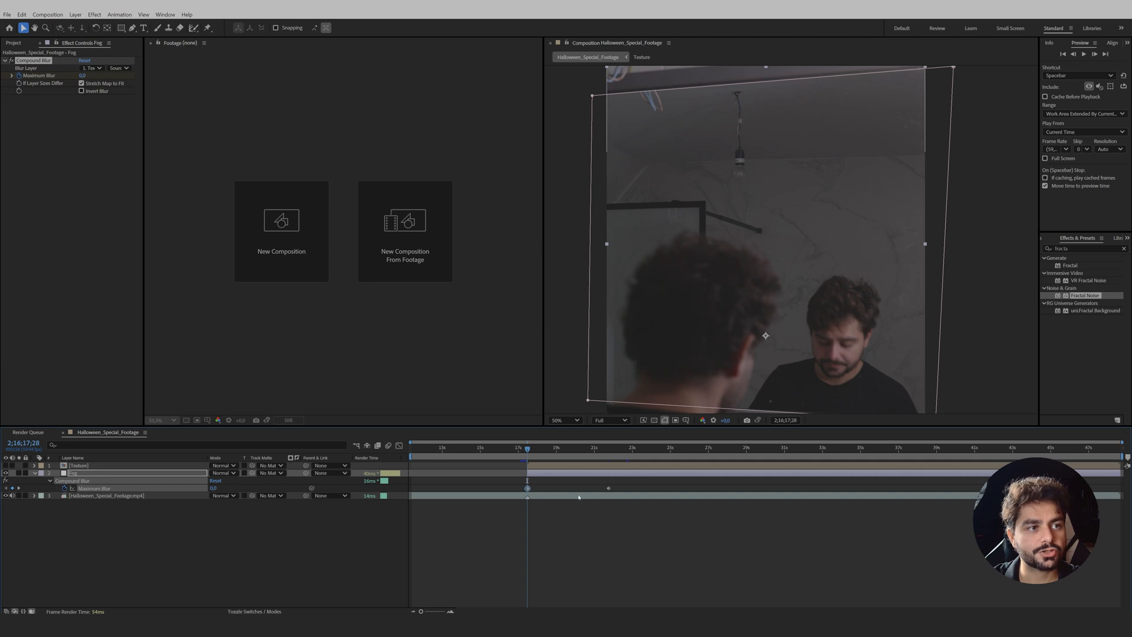
# Apply Easy Ease to the second Maximum Blur keyframe on the Fog layer
pyautogui.moveTo(626, 482); pyautogui.dragTo(588, 497)
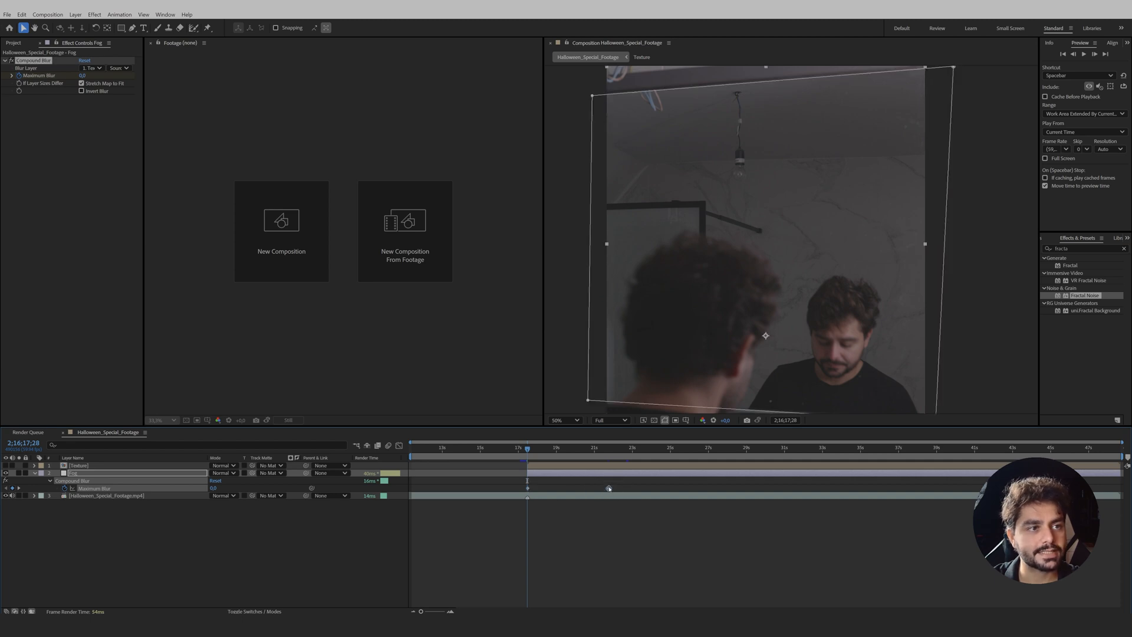
pyautogui.rightClick(609, 489)
pyautogui.moveTo(672, 481)
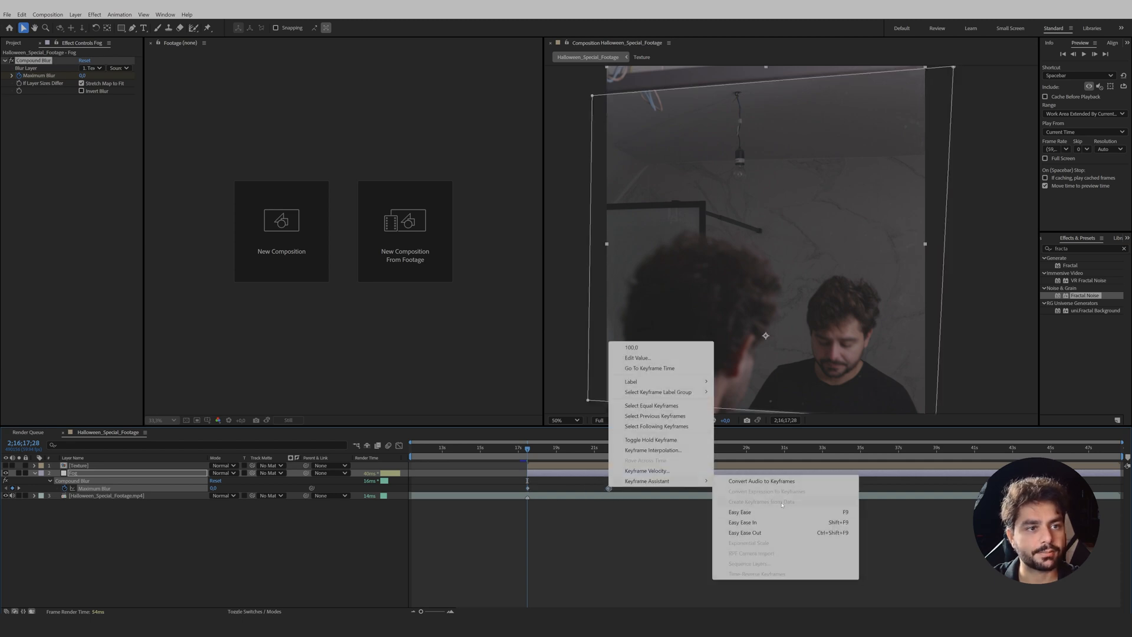
pyautogui.click(740, 511)
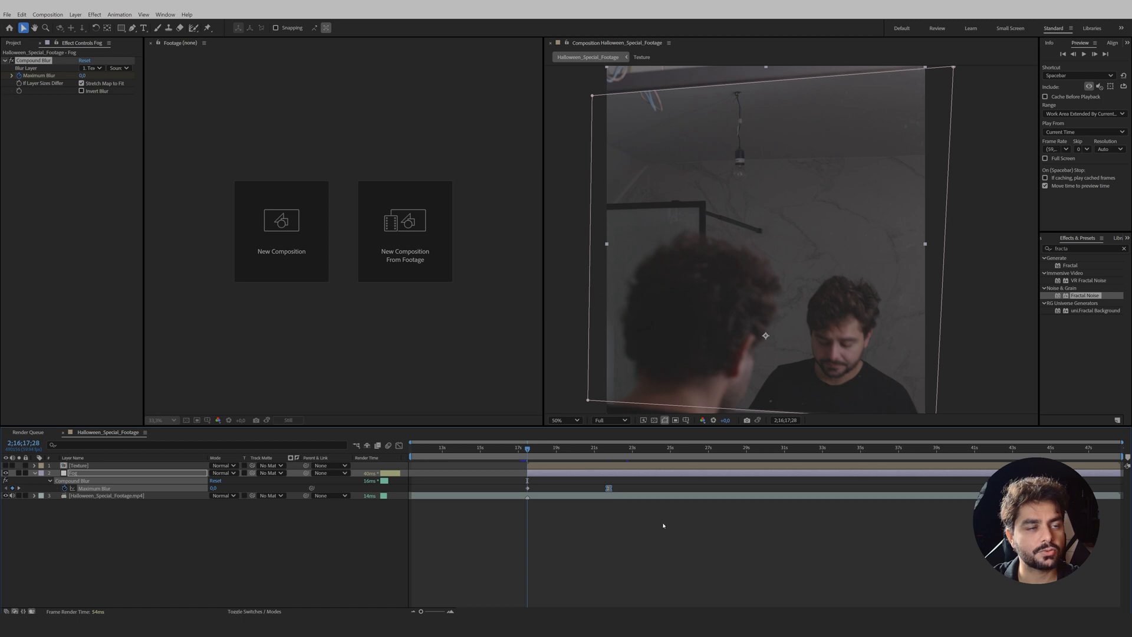
# Lower the preview resolution to Third and play back the fog build-up from just before the Fog layer starts
pyautogui.click(610, 420)
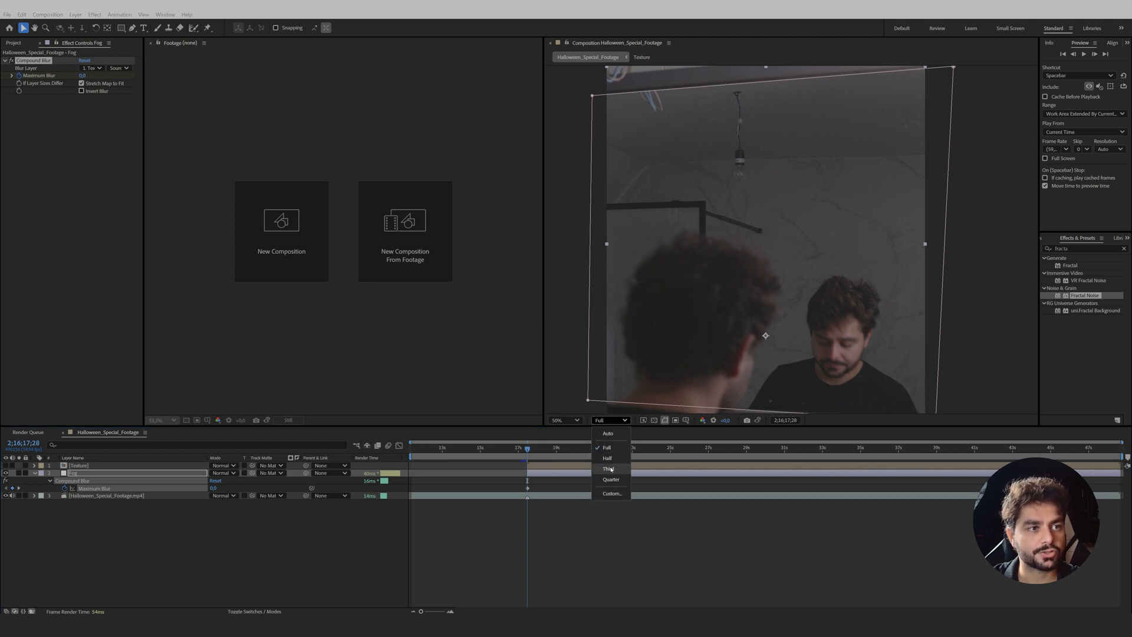
pyautogui.click(609, 469)
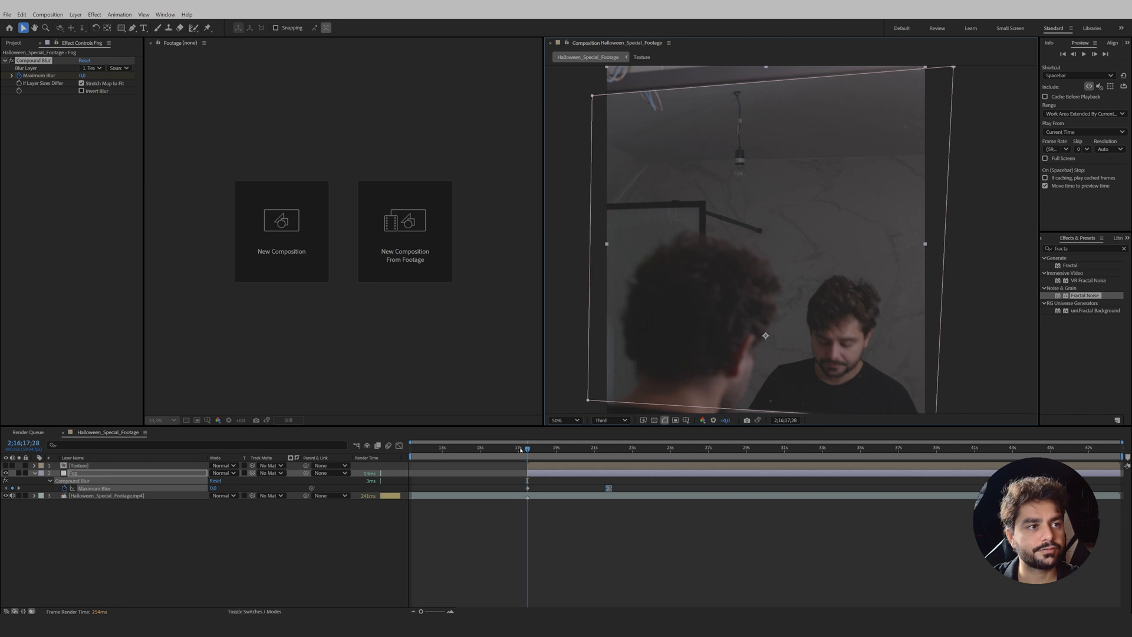
pyautogui.moveTo(520, 449); pyautogui.dragTo(511, 454)
pyautogui.press('space')
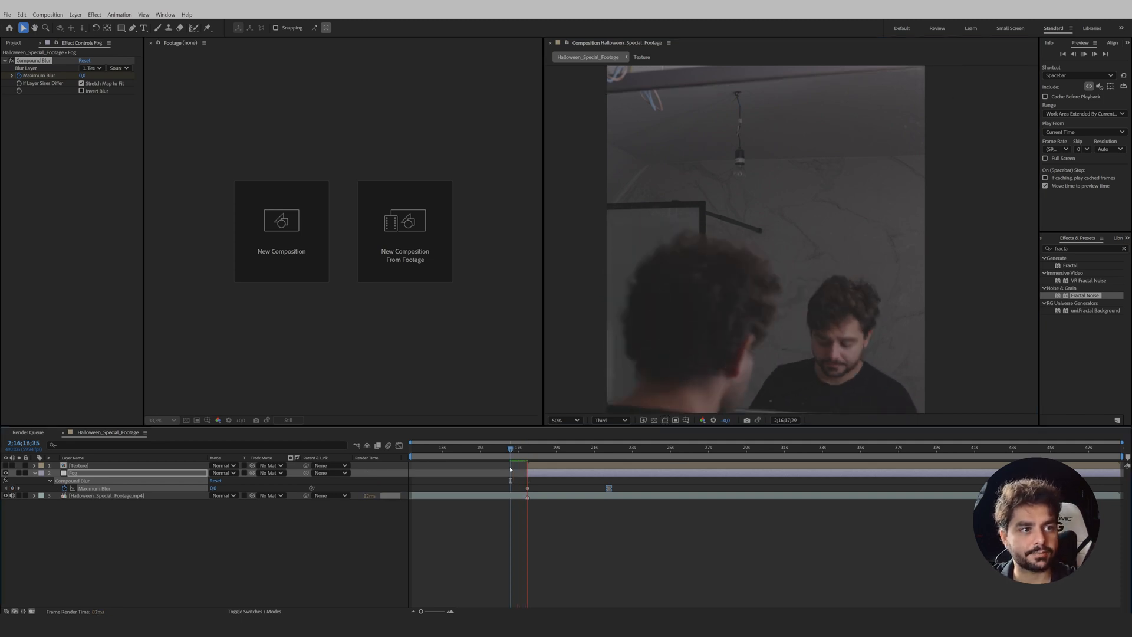
pyautogui.moveTo(511, 451); pyautogui.dragTo(518, 451)
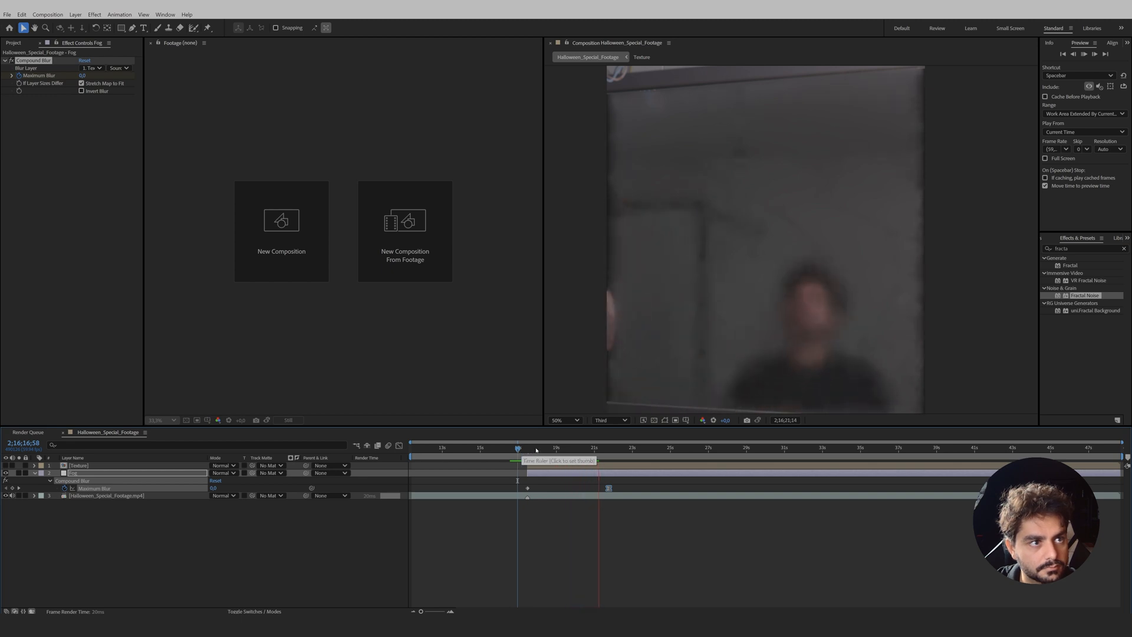
pyautogui.press('space')
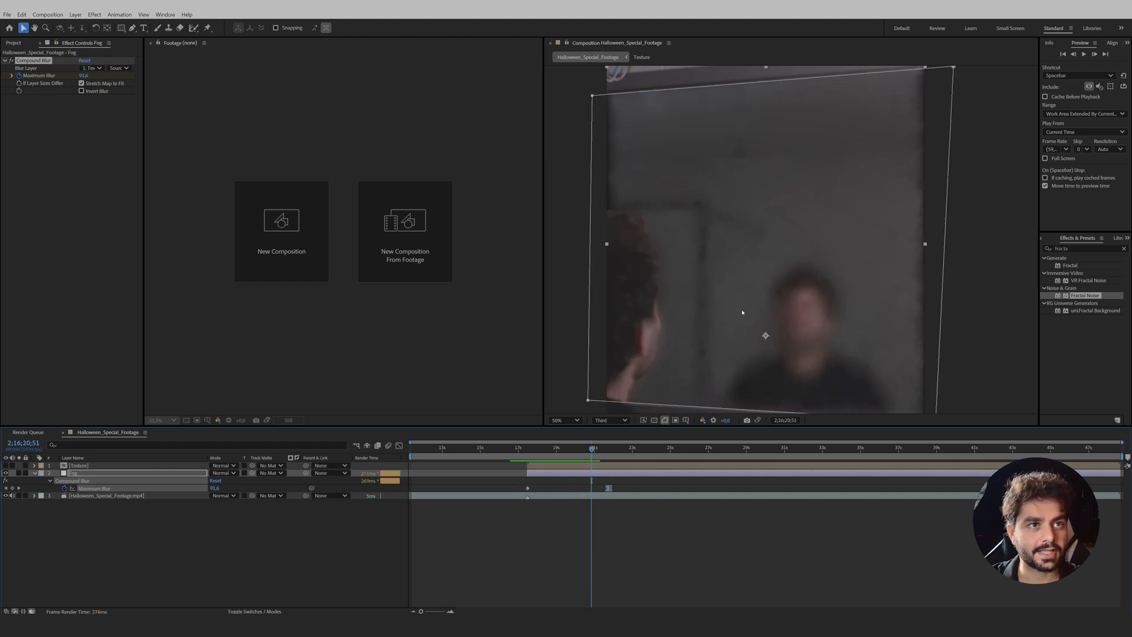
# Add a text layer over the mirror reading "I am Watching You", split across three lines
pyautogui.click(143, 28)
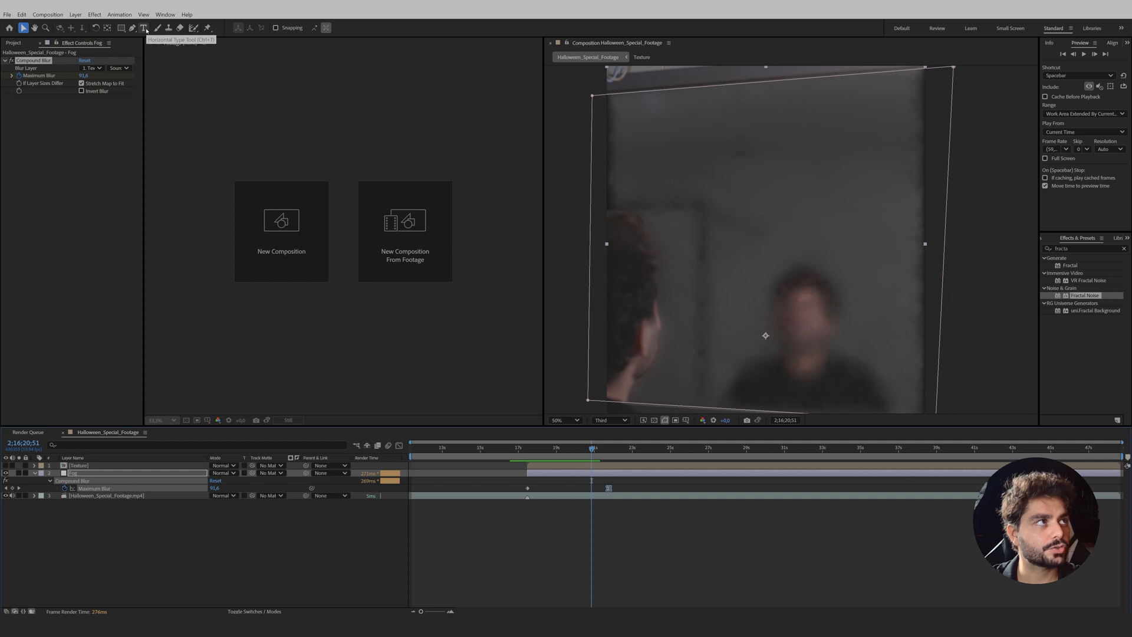
pyautogui.click(734, 237)
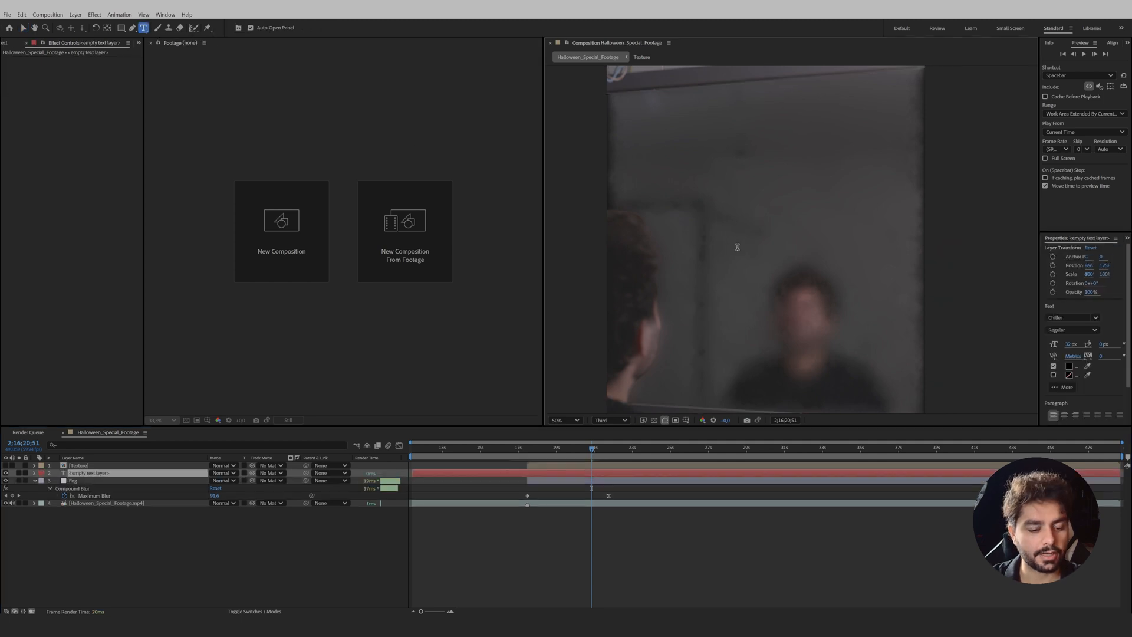
pyautogui.write('I am')
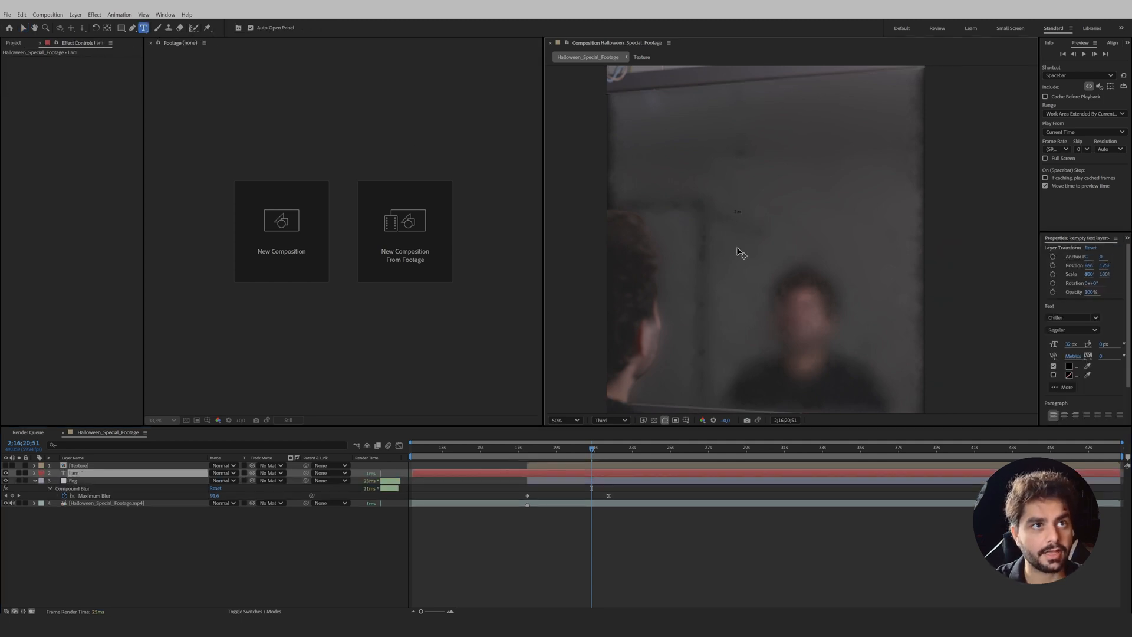
pyautogui.write(' Watching You')
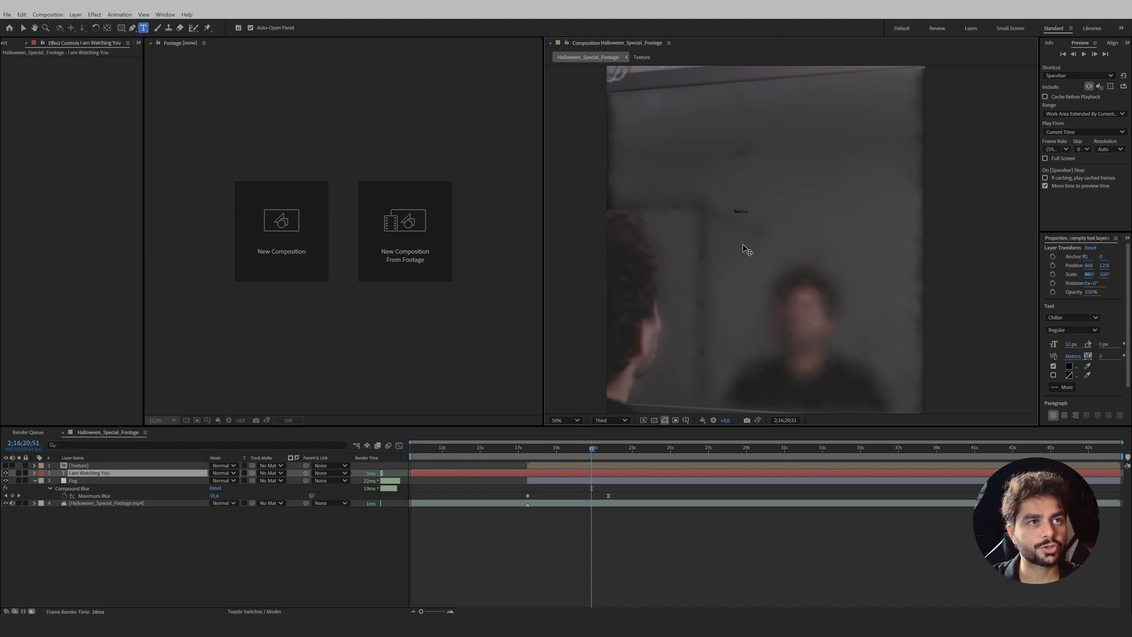
# Set the whole text's font size to 275 px and its leading to 246 px, and centre-align its lines
pyautogui.hotkey('ctrl', 'a')
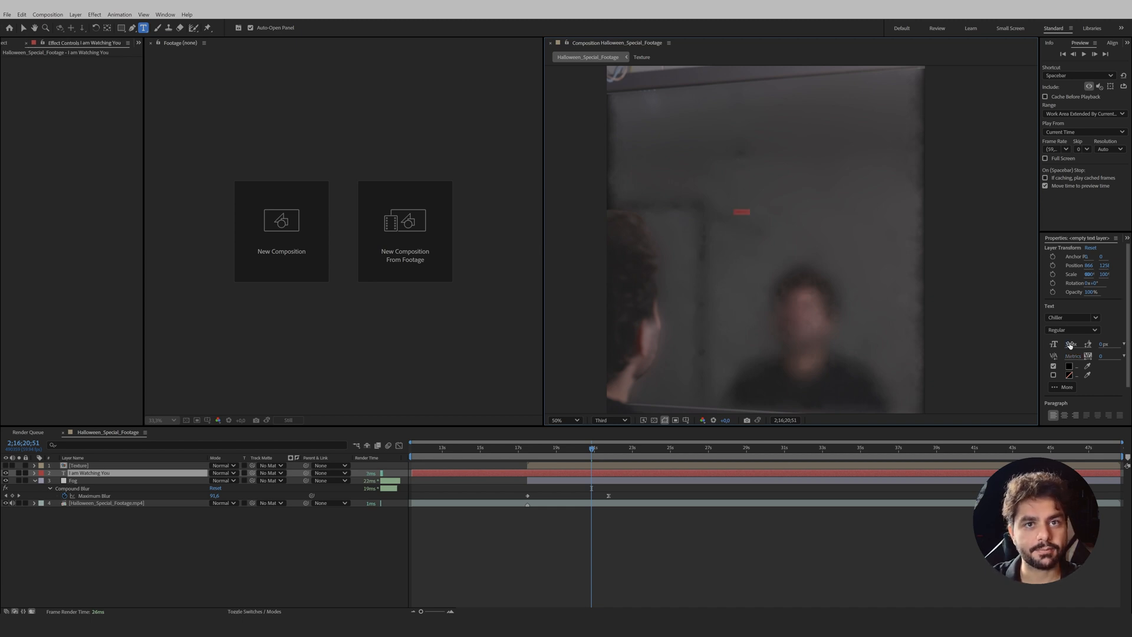
pyautogui.moveTo(1070, 345); pyautogui.dragTo(1096, 344)
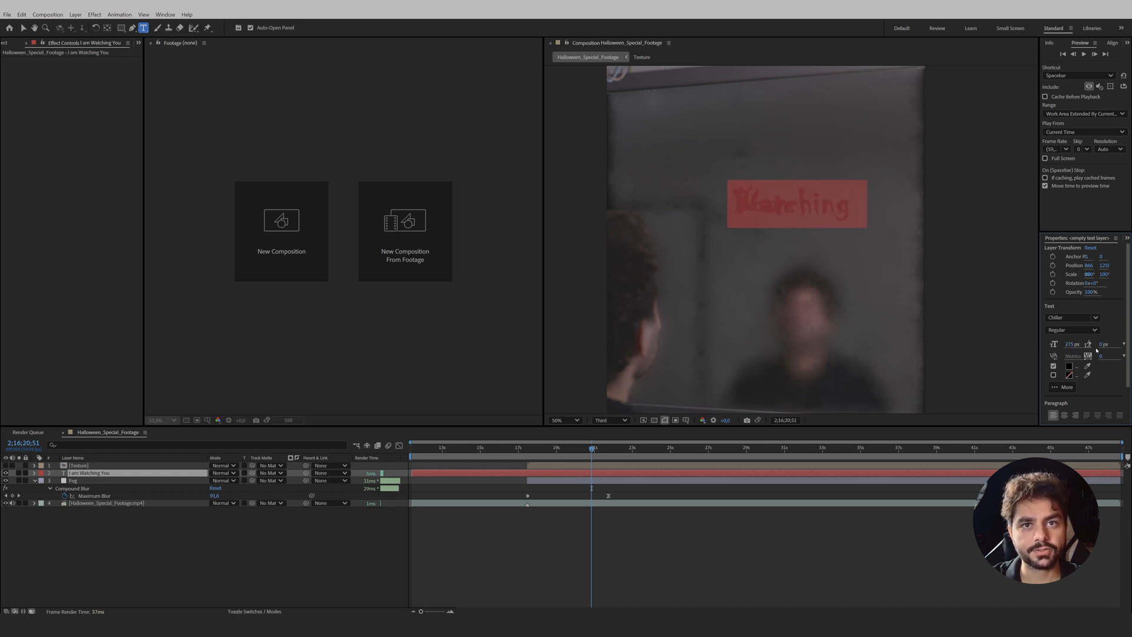
pyautogui.moveTo(1101, 347)
pyautogui.mouseDown()
pyautogui.moveTo(1129, 341)
pyautogui.moveTo(1106, 346)
pyautogui.mouseUp()
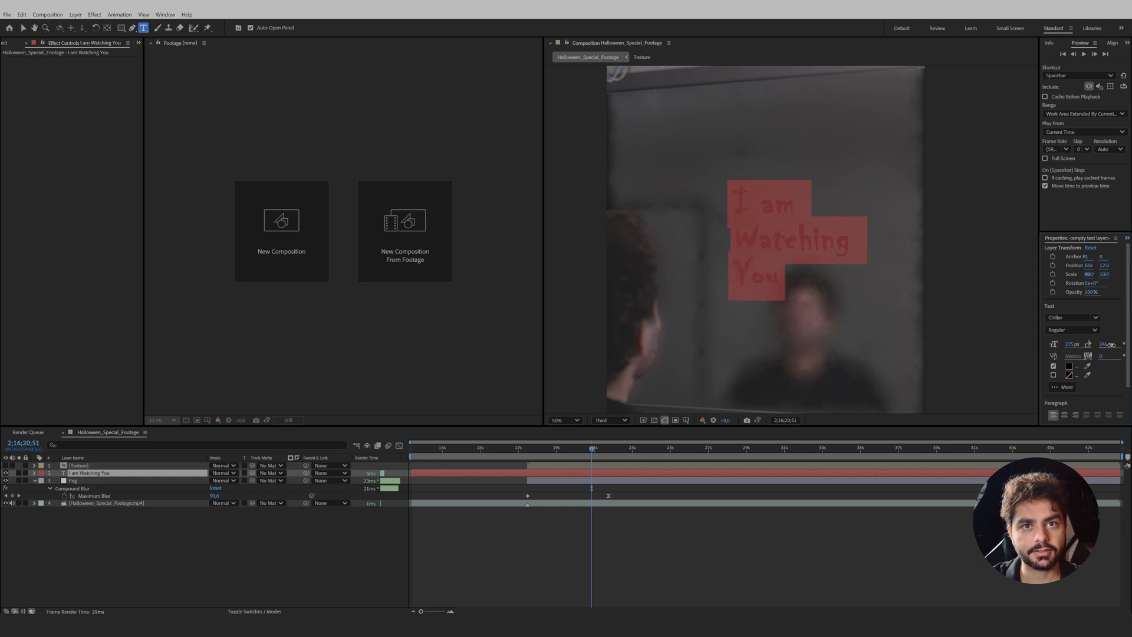
pyautogui.click(1064, 415)
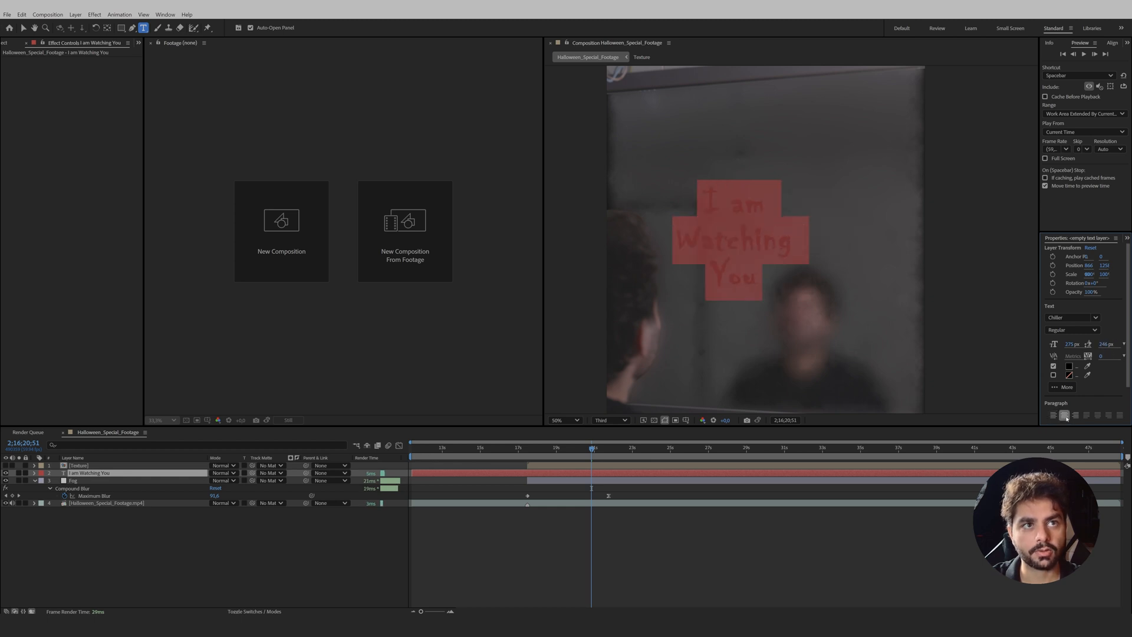
# Enlarge the text to about 464 px with wider leading and move it over the blurred reflection in the mirror
pyautogui.moveTo(1072, 344); pyautogui.dragTo(1129, 345)
pyautogui.click(1050, 317)
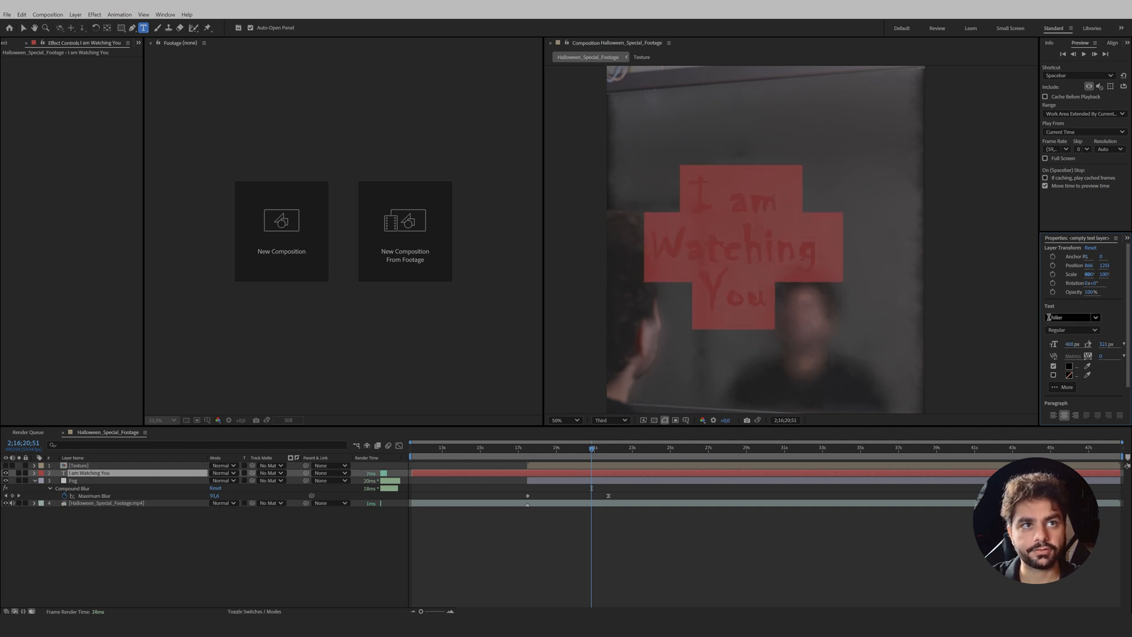
pyautogui.click(744, 259)
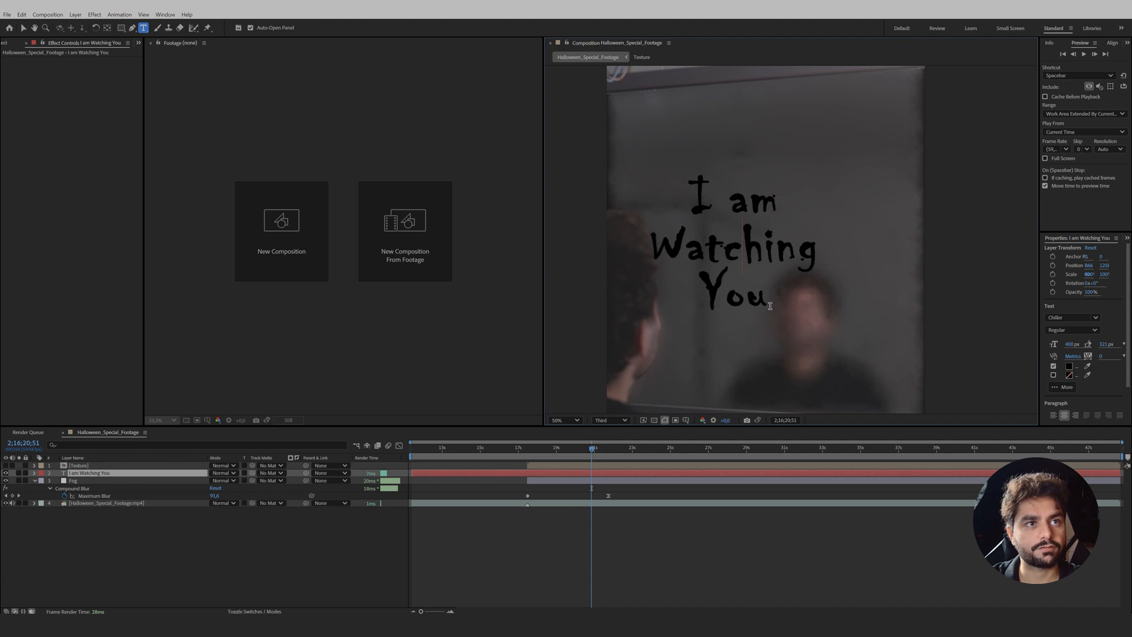
pyautogui.hotkey('ctrl', 'a')
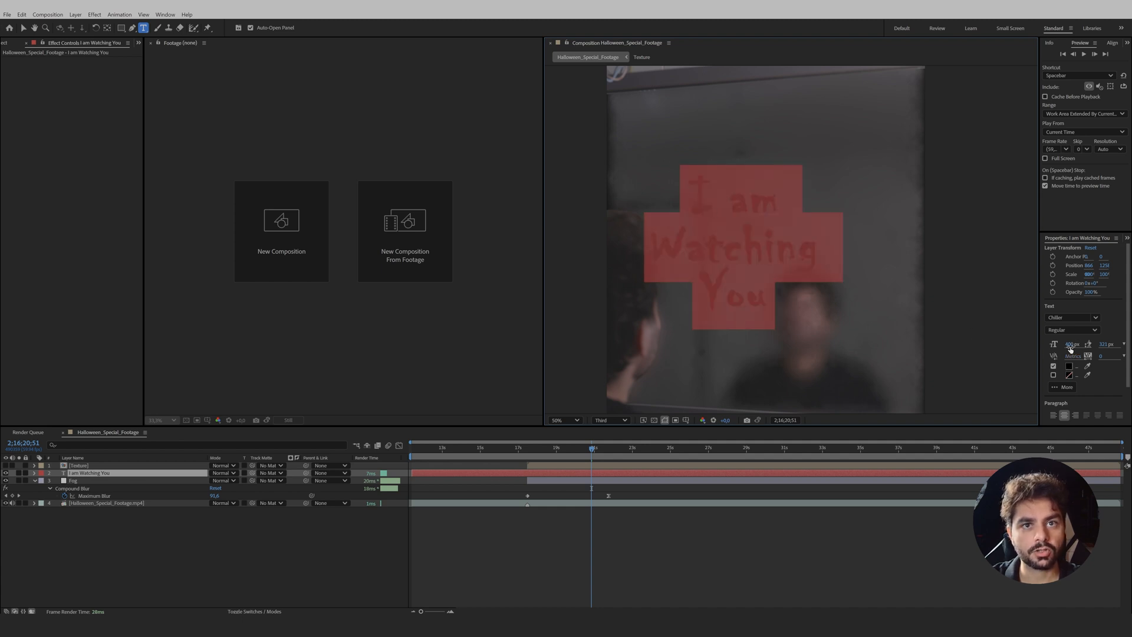
pyautogui.moveTo(1071, 348); pyautogui.dragTo(1039, 345)
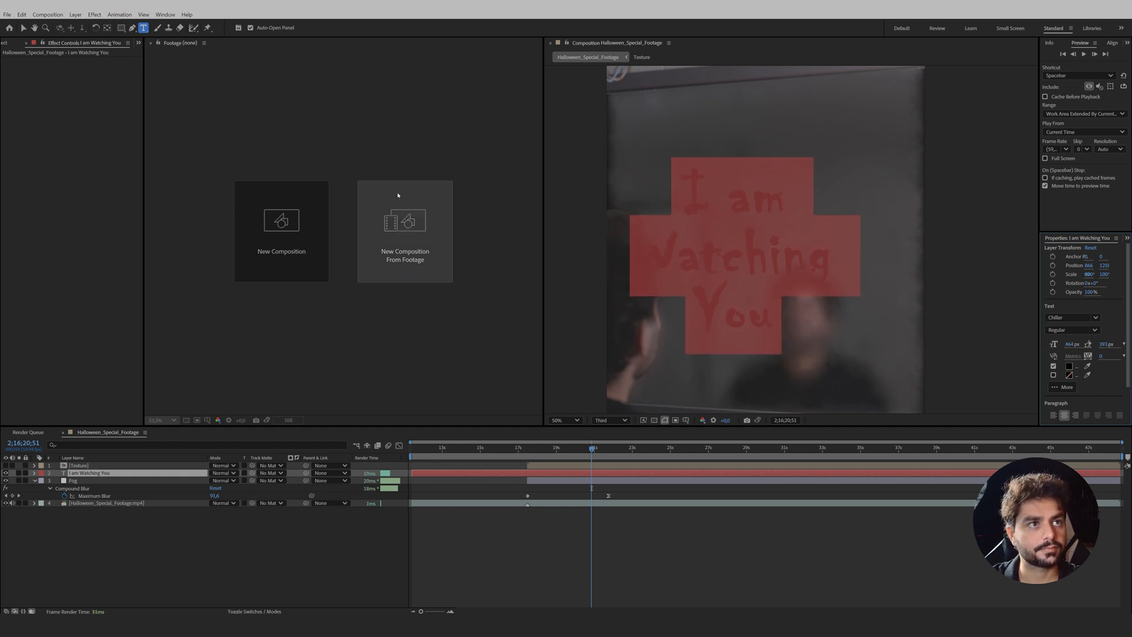
pyautogui.click(23, 27)
pyautogui.moveTo(734, 257); pyautogui.dragTo(791, 274)
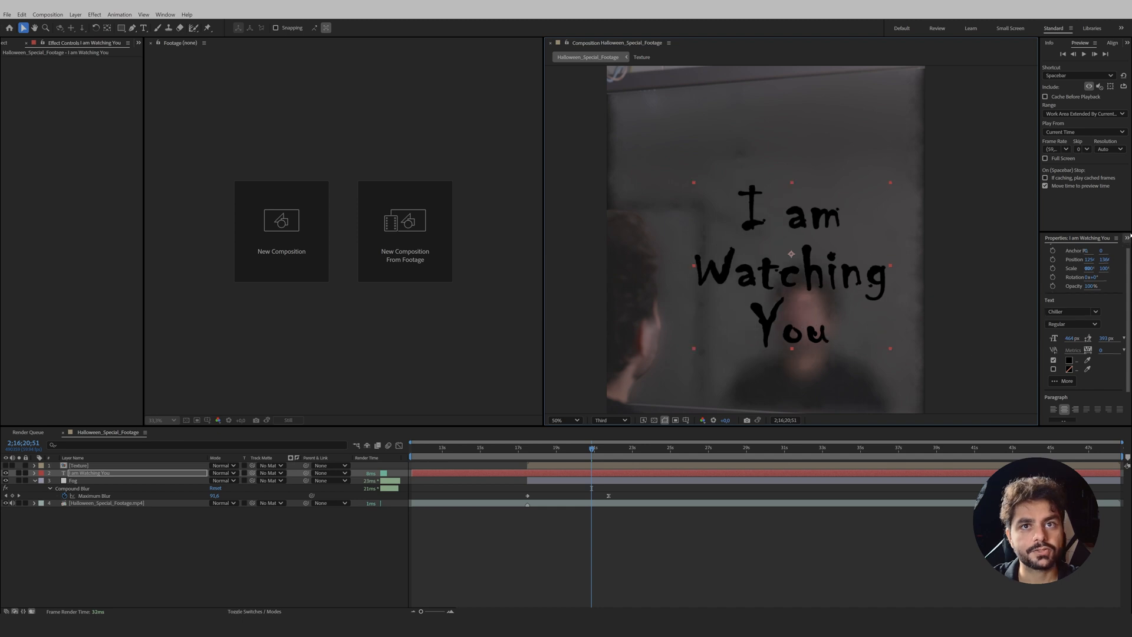
# Find the Fast Box Blur effect and apply it to the "I am Watching You" text layer
pyautogui.click(1127, 237)
pyautogui.click(1085, 259)
pyautogui.moveTo(1082, 248); pyautogui.dragTo(972, 244)
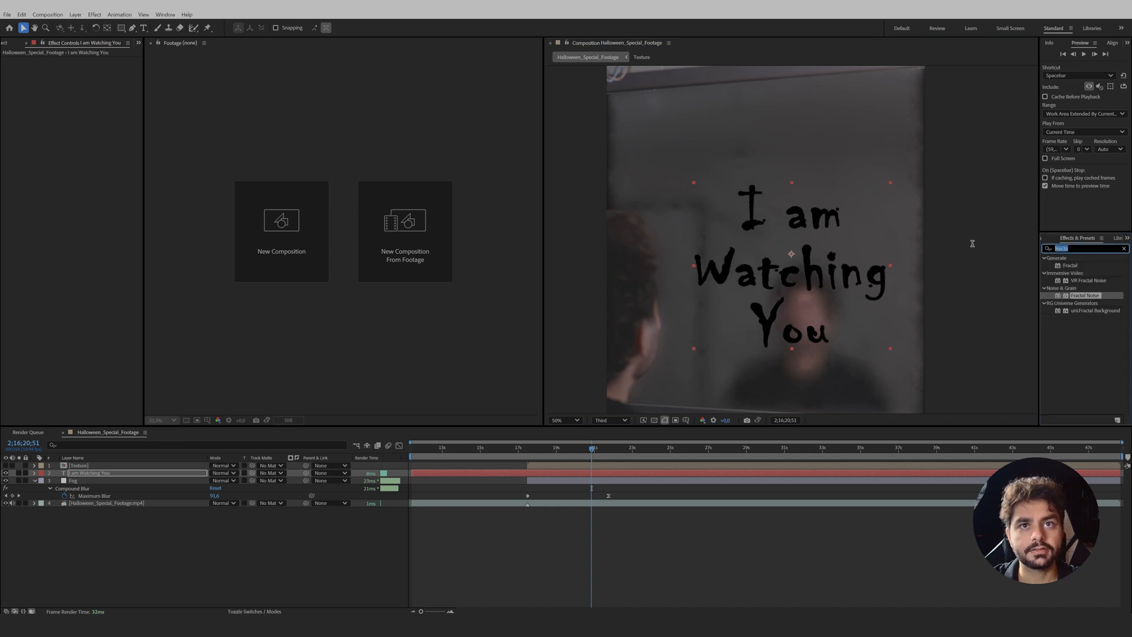
pyautogui.write('fas')
pyautogui.click(1083, 303)
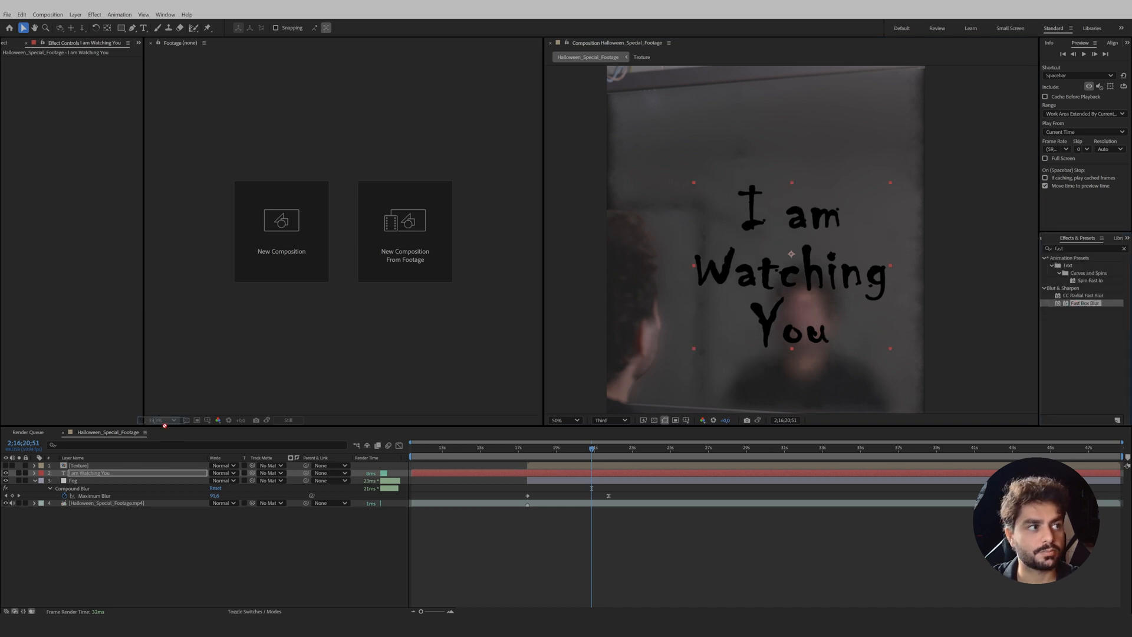
pyautogui.moveTo(165, 425); pyautogui.dragTo(102, 476)
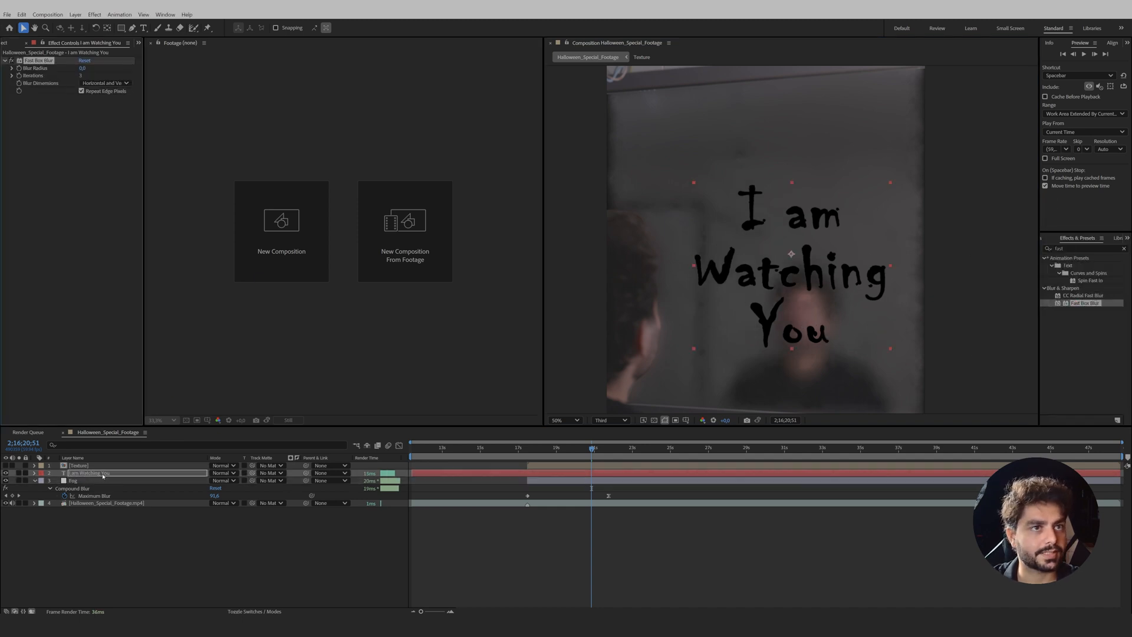
# Set the Fast Box Blur radius on the "I am Watching You" text to 1 and inspect the softened letter edges
pyautogui.click(83, 68)
pyautogui.write('1')
pyautogui.click(82, 158)
pyautogui.scroll(4, 785, 241)
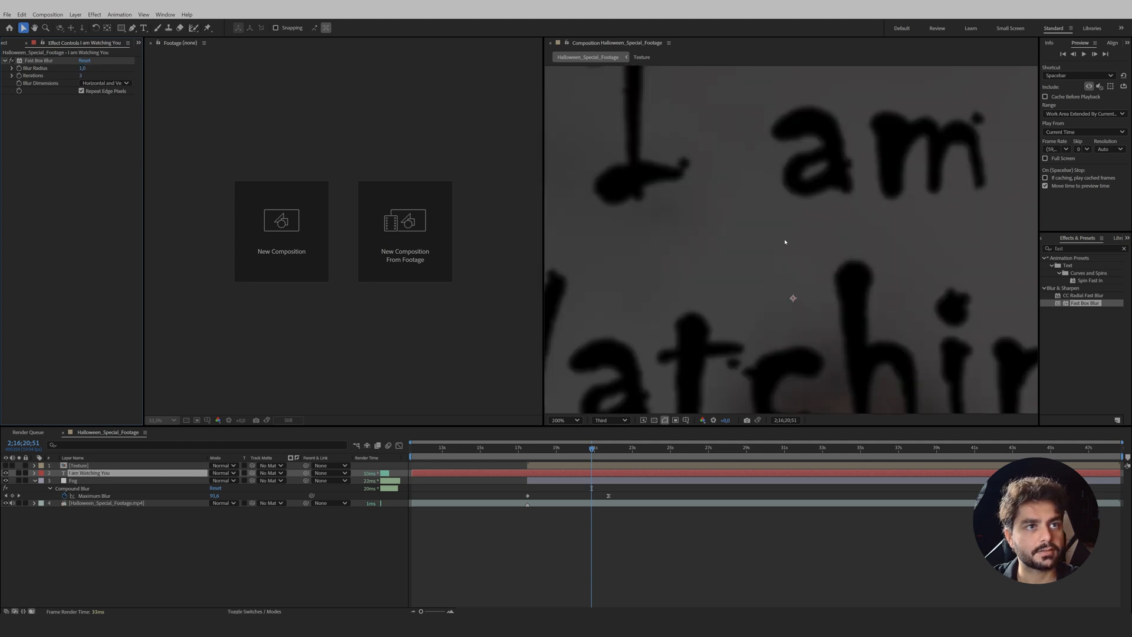
pyautogui.scroll(-4, 785, 242)
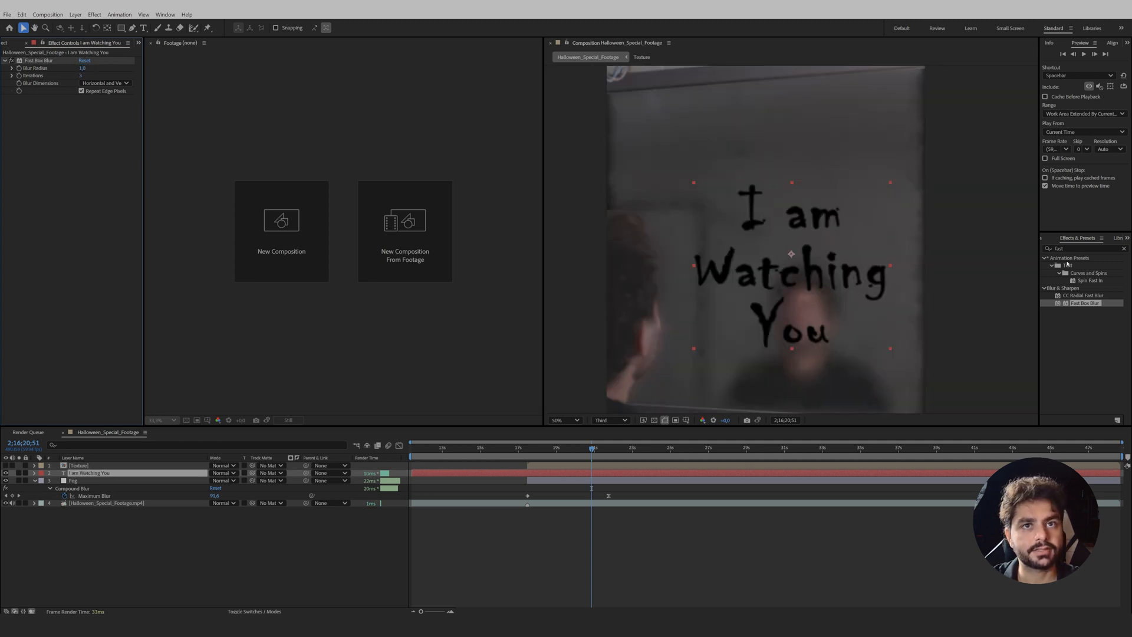
# Find the Simple Choker effect, apply it to the "I am Watching You" text layer, and raise its Choke Matte to 80.50
pyautogui.click(1064, 248)
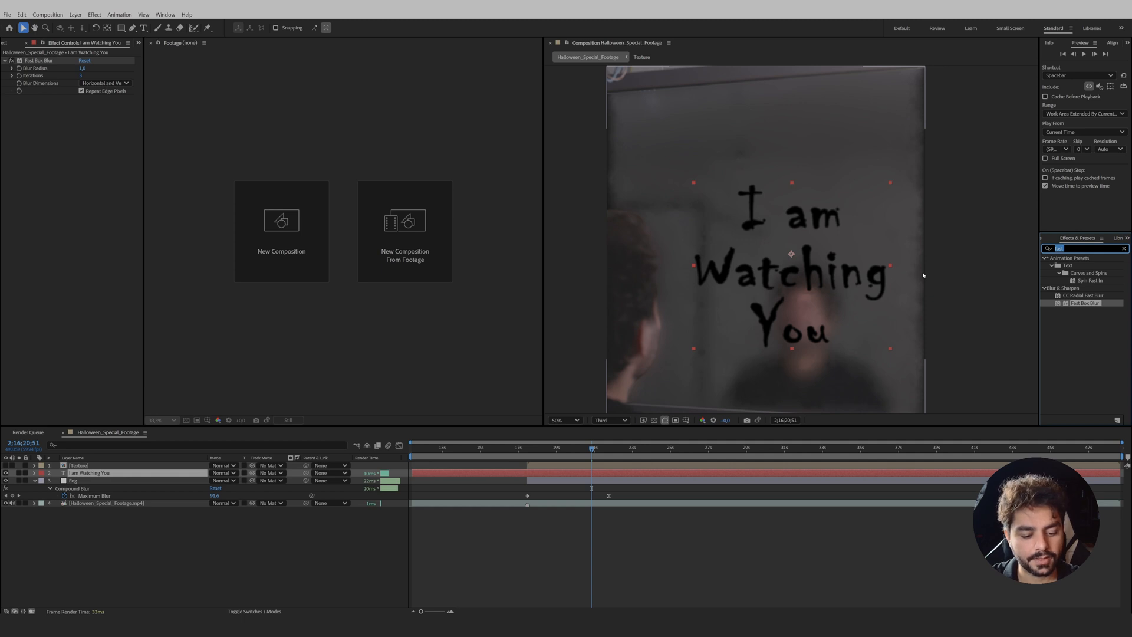
pyautogui.write('simple')
pyautogui.moveTo(1076, 311); pyautogui.dragTo(107, 228)
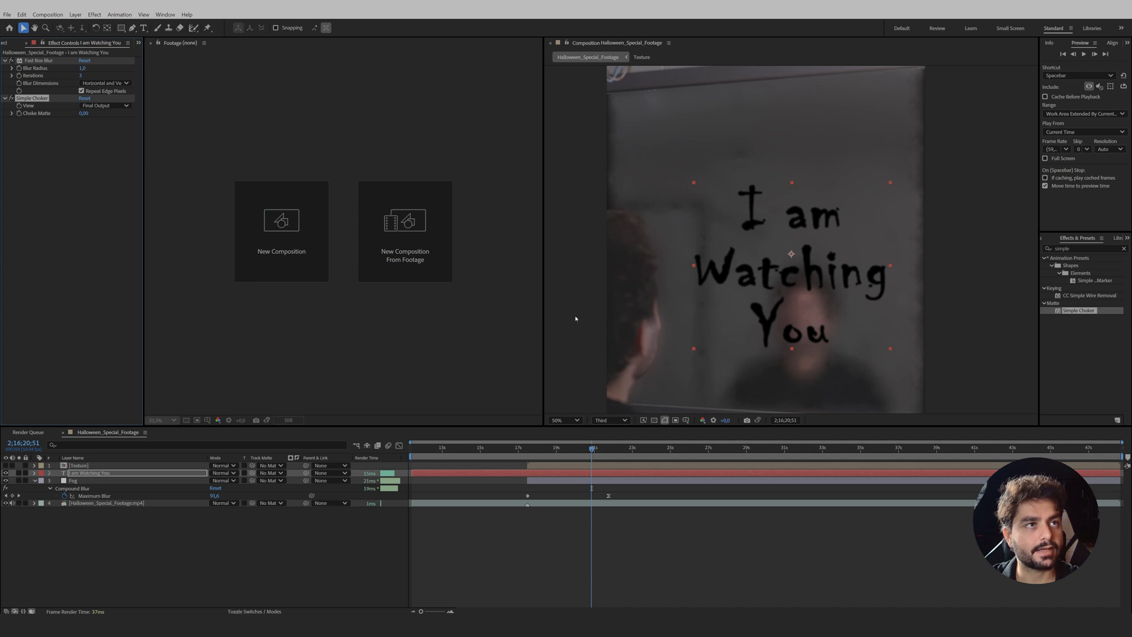
pyautogui.moveTo(87, 119); pyautogui.dragTo(4, 123)
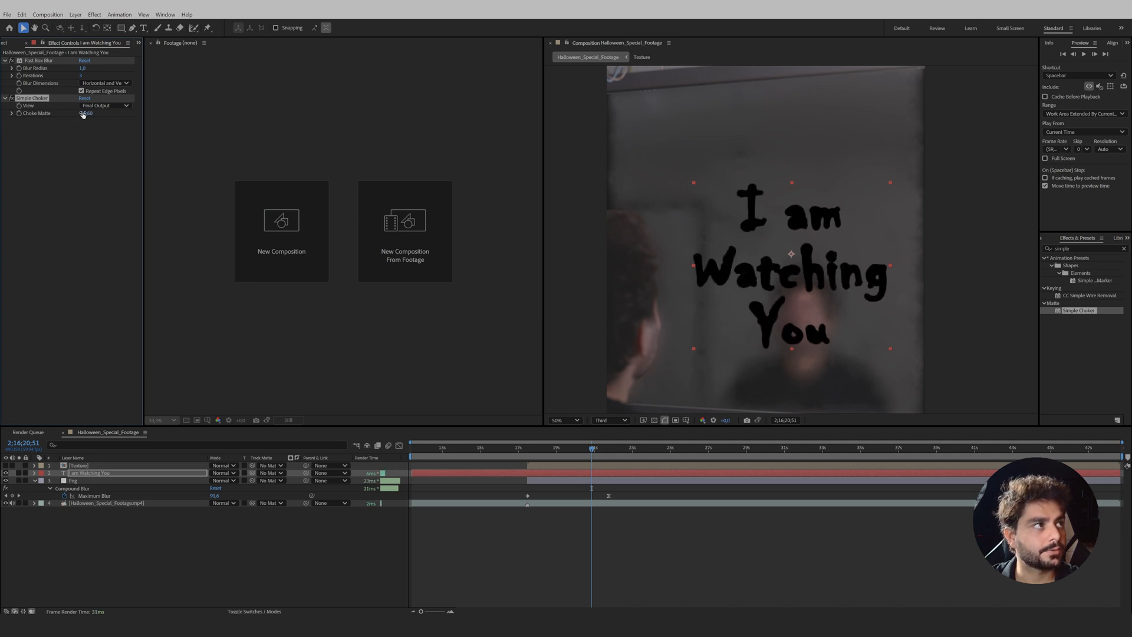
pyautogui.moveTo(83, 114); pyautogui.dragTo(328, 128)
pyautogui.moveTo(246, 126); pyautogui.dragTo(562, 144)
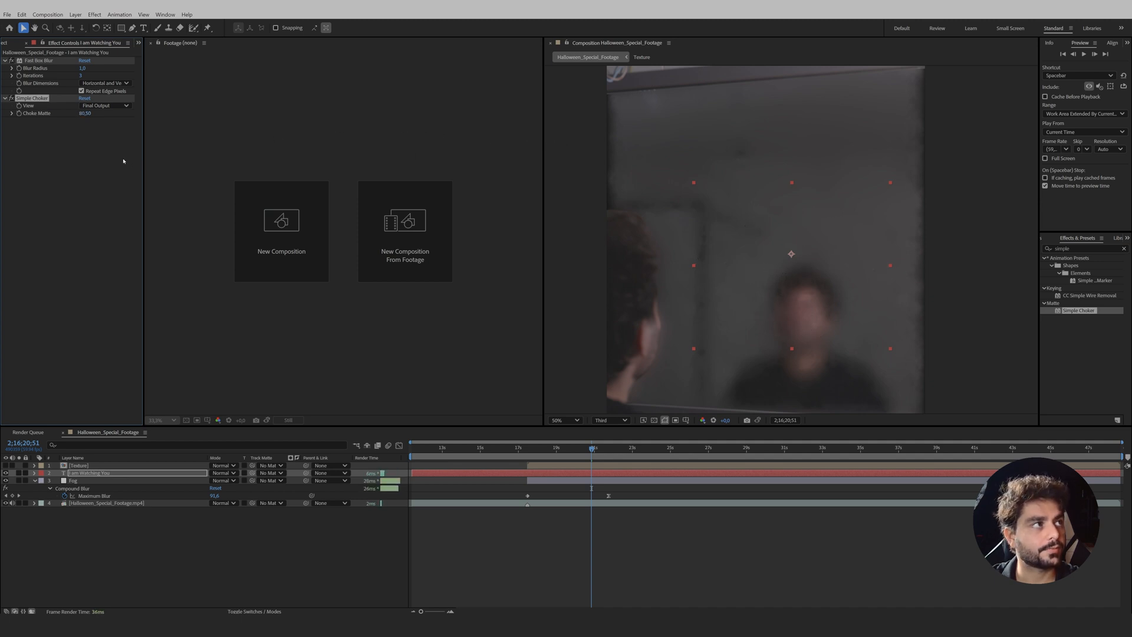
# Keyframe the text's Choke Matte from 80.50 at 2;16;18;58 to 0 at 2;16;23;46
pyautogui.moveTo(570, 454); pyautogui.dragTo(555, 457)
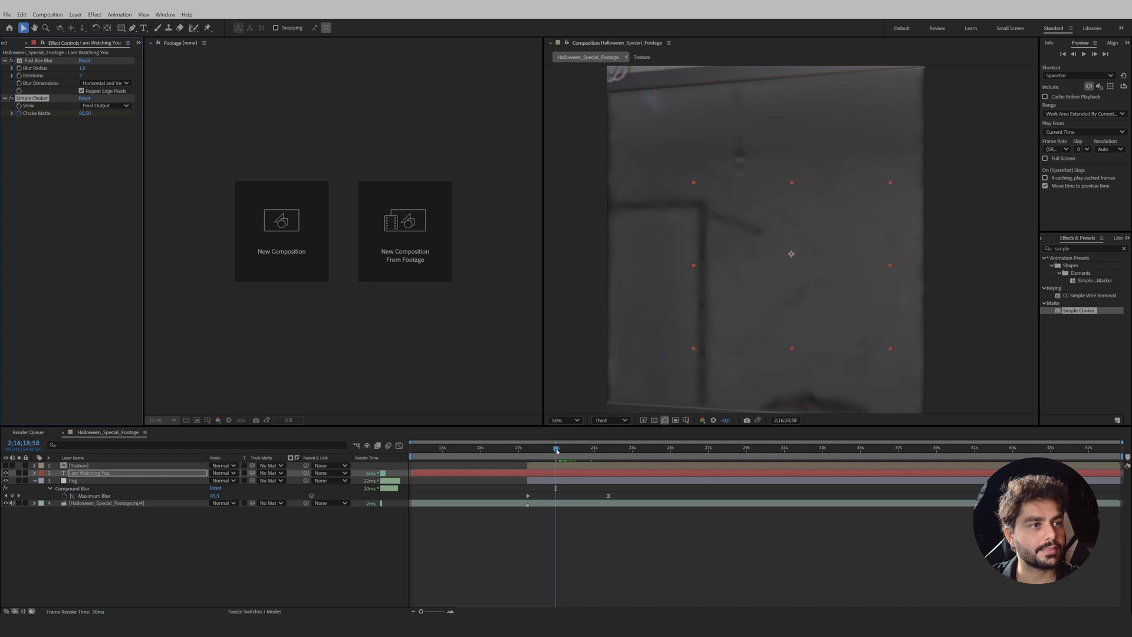
pyautogui.moveTo(556, 451); pyautogui.dragTo(647, 452)
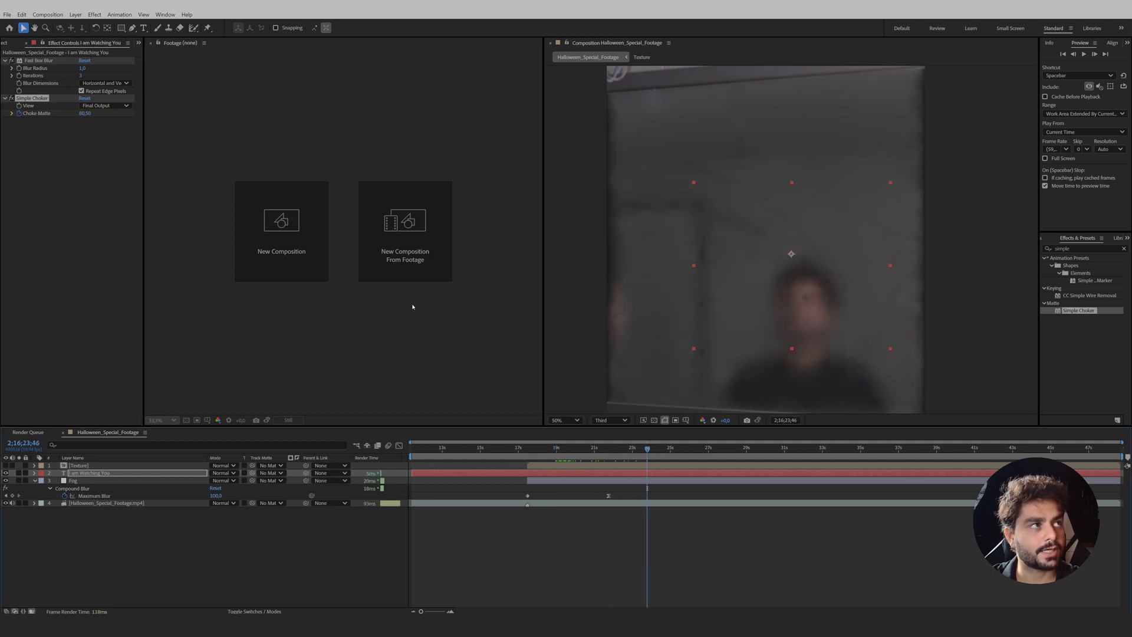
pyautogui.click(85, 113)
pyautogui.write('0')
pyautogui.press('Return')
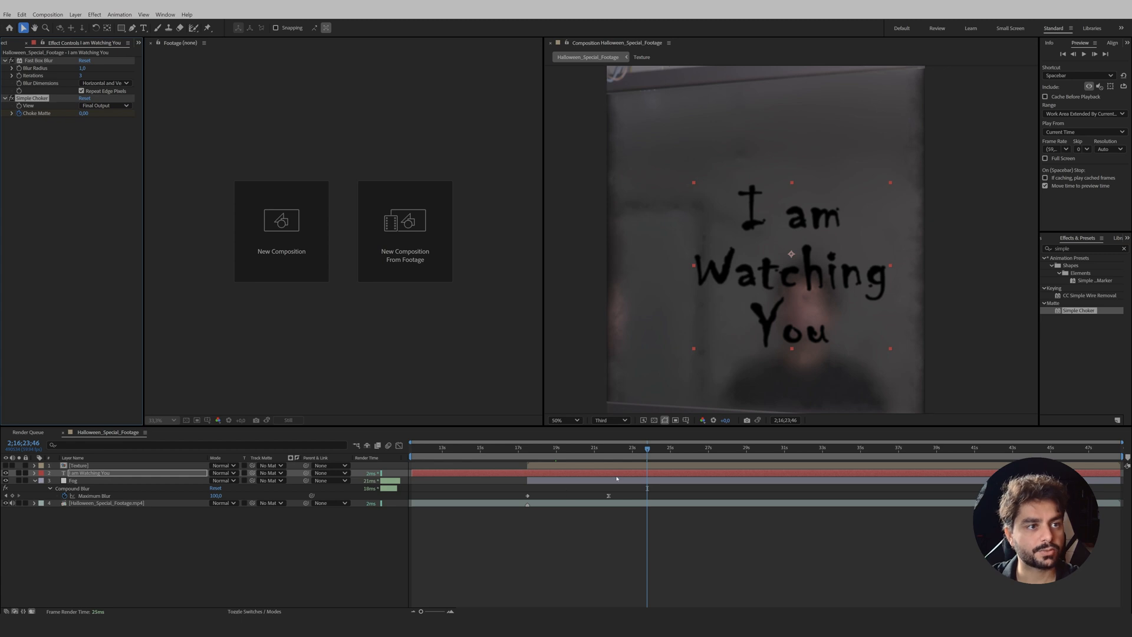
# Apply Easy Ease to the text's second Choke Matte keyframe and preview the reveal around it
pyautogui.moveTo(640, 450)
pyautogui.mouseDown()
pyautogui.moveTo(568, 451)
pyautogui.moveTo(626, 466)
pyautogui.mouseUp()
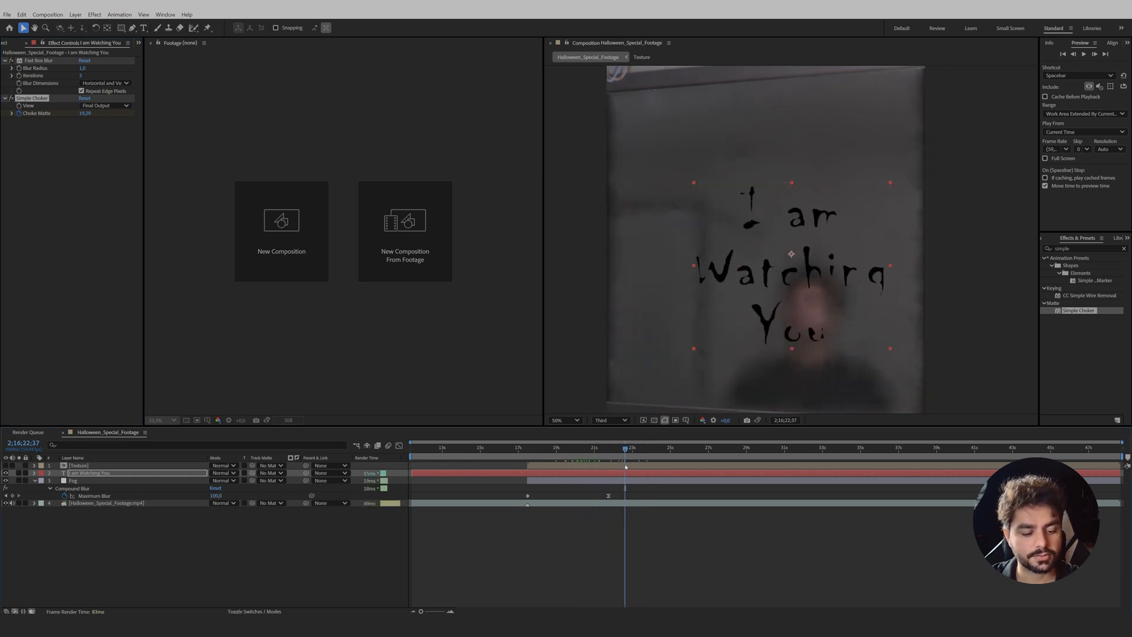
pyautogui.press('u')
pyautogui.rightClick(647, 488)
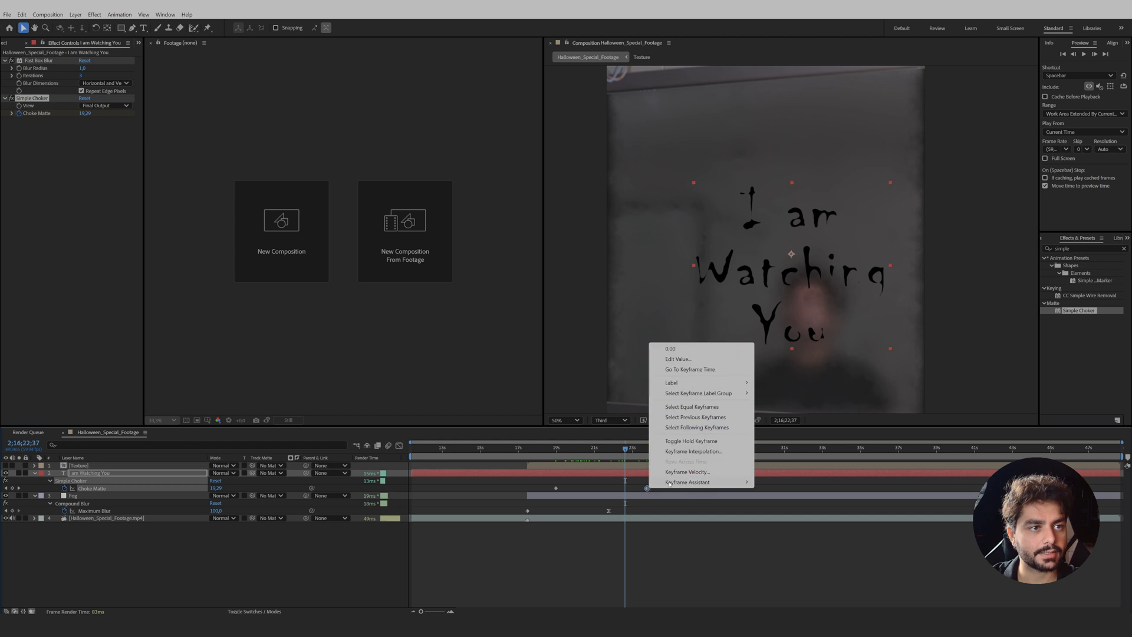
pyautogui.moveTo(702, 481)
pyautogui.click(813, 518)
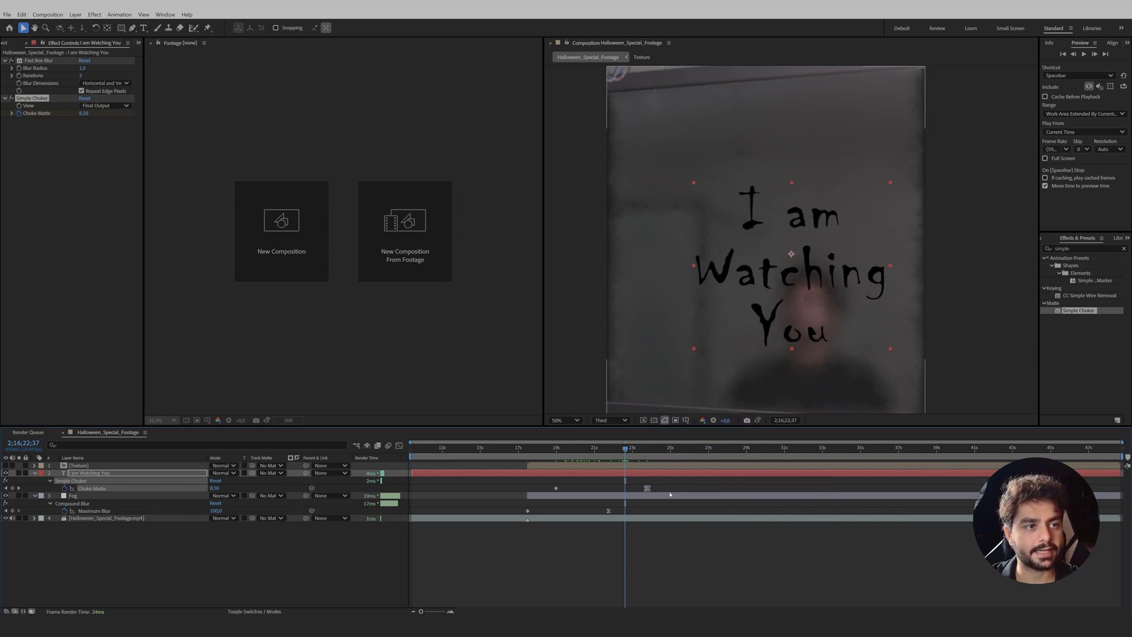
pyautogui.click(636, 454)
pyautogui.moveTo(636, 455); pyautogui.dragTo(645, 455)
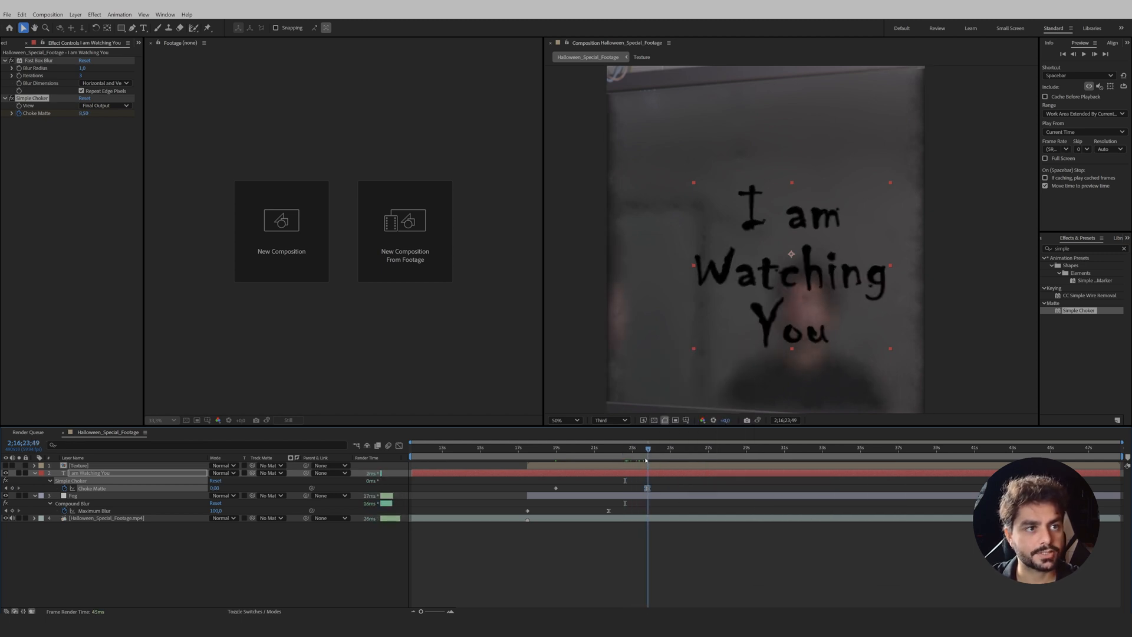
# Duplicate the text's Fast Box Blur, place the copy after Simple Choker in the effect order, and preview the writing animation
pyautogui.click(48, 61)
pyautogui.hotkey('ctrl', 'd')
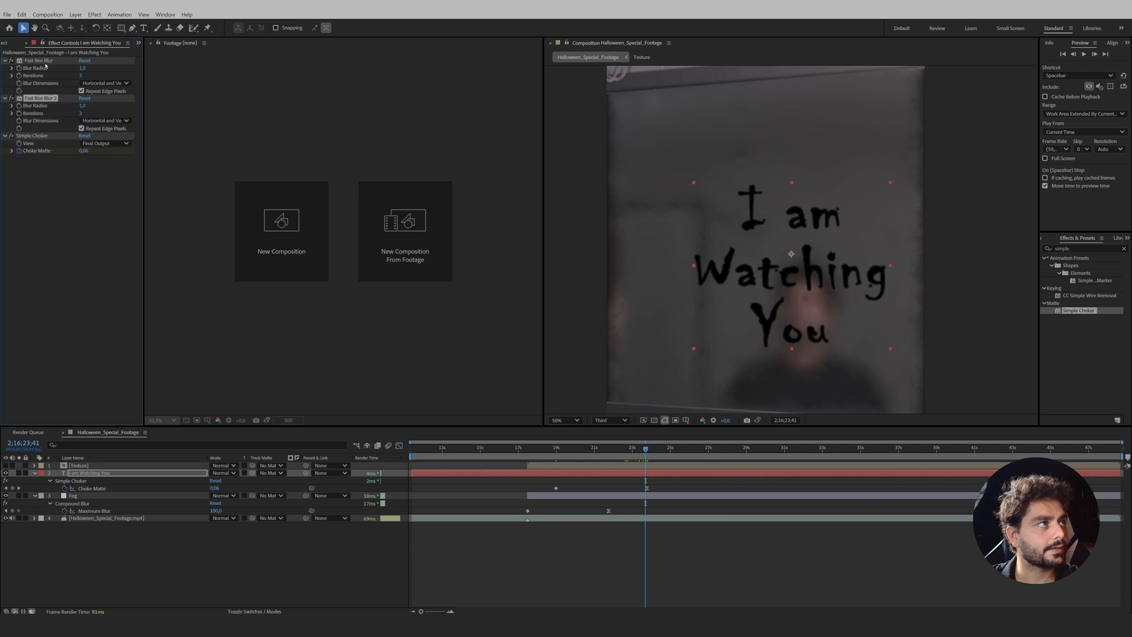
pyautogui.moveTo(41, 100); pyautogui.dragTo(53, 178)
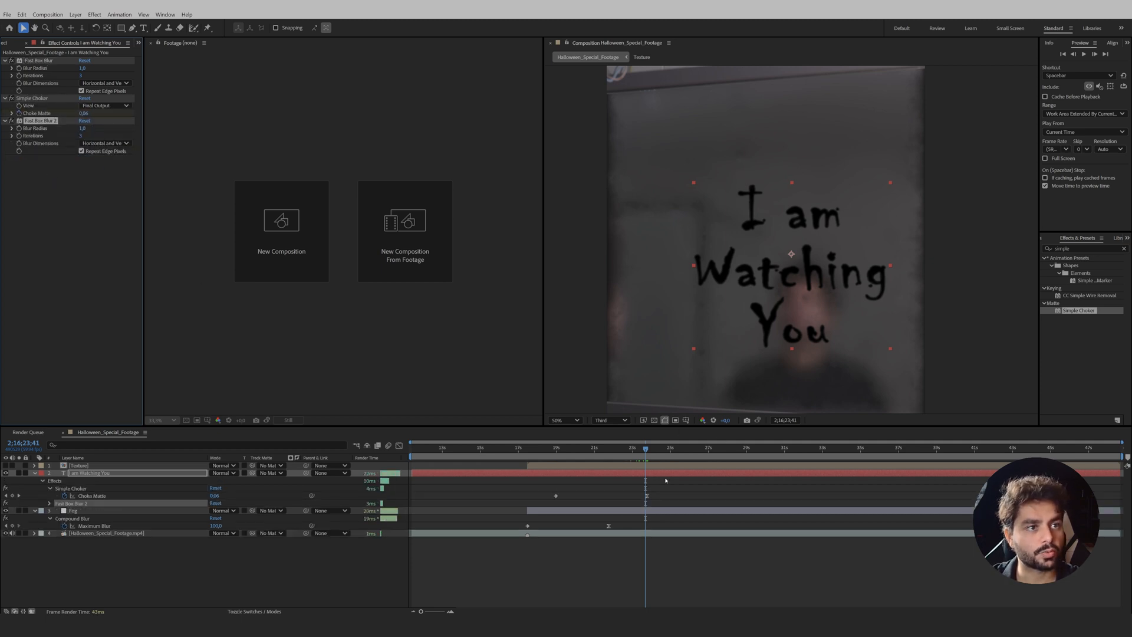
pyautogui.click(559, 450)
pyautogui.moveTo(560, 449); pyautogui.dragTo(633, 466)
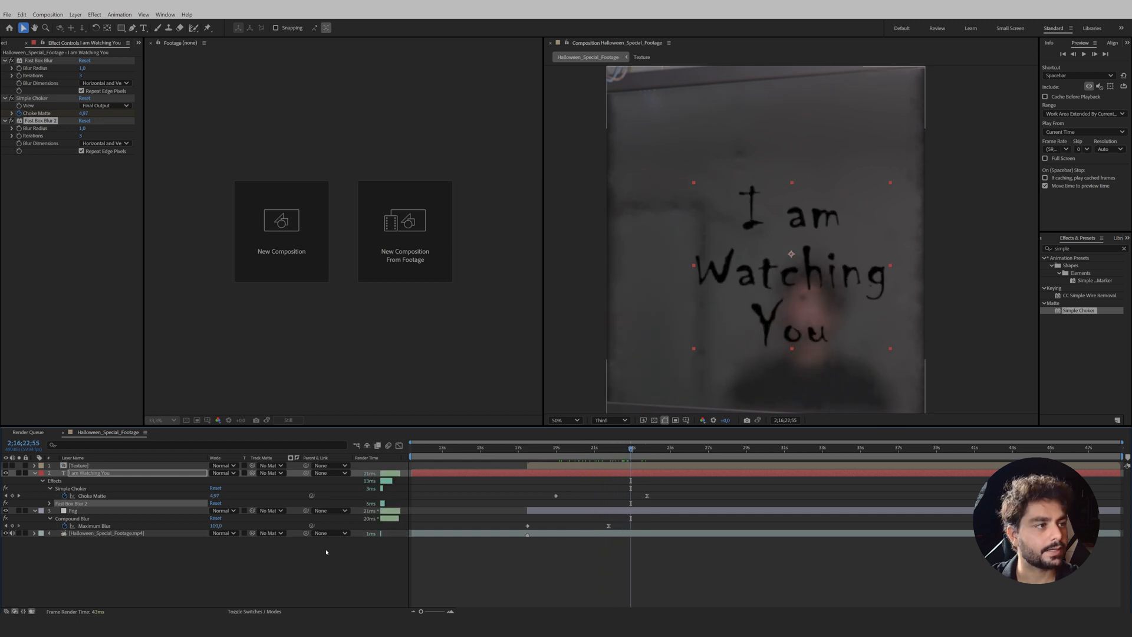
# Make the text layer 3D, then rotate, enlarge and reposition it to match the mirror's perspective
pyautogui.click(251, 612)
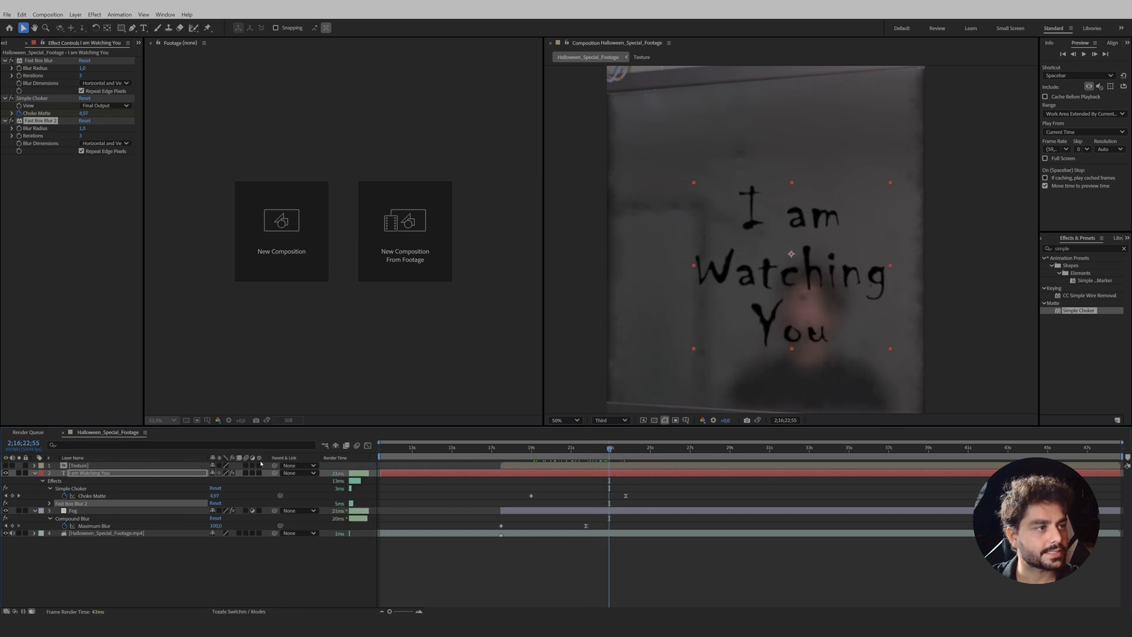
pyautogui.click(260, 473)
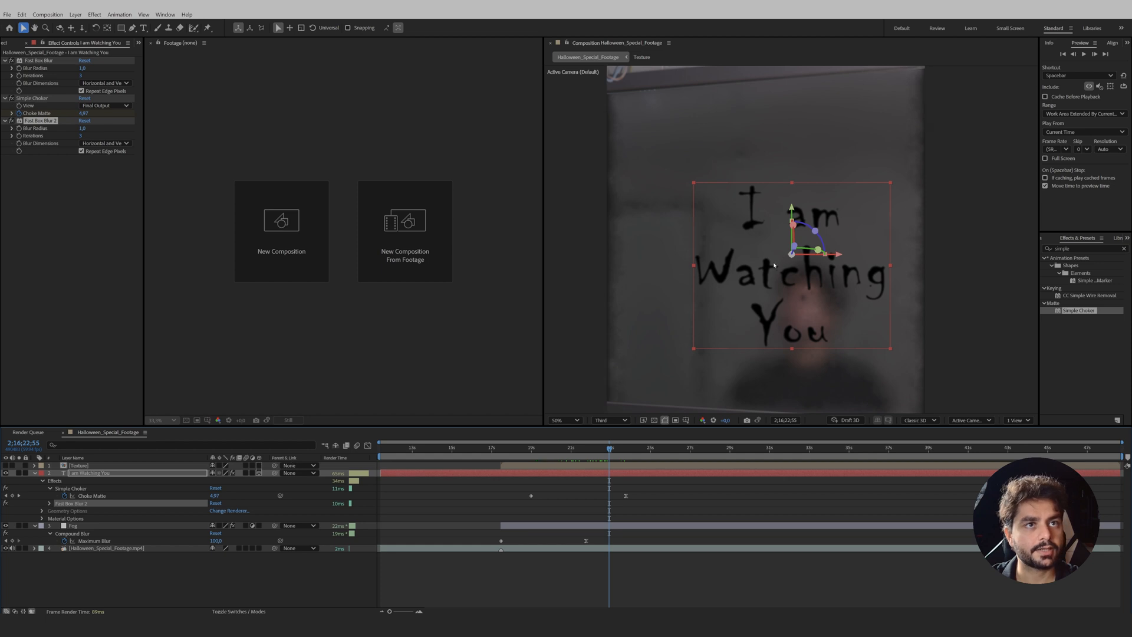
pyautogui.moveTo(812, 246)
pyautogui.mouseDown()
pyautogui.moveTo(786, 228)
pyautogui.moveTo(823, 238)
pyautogui.mouseUp()
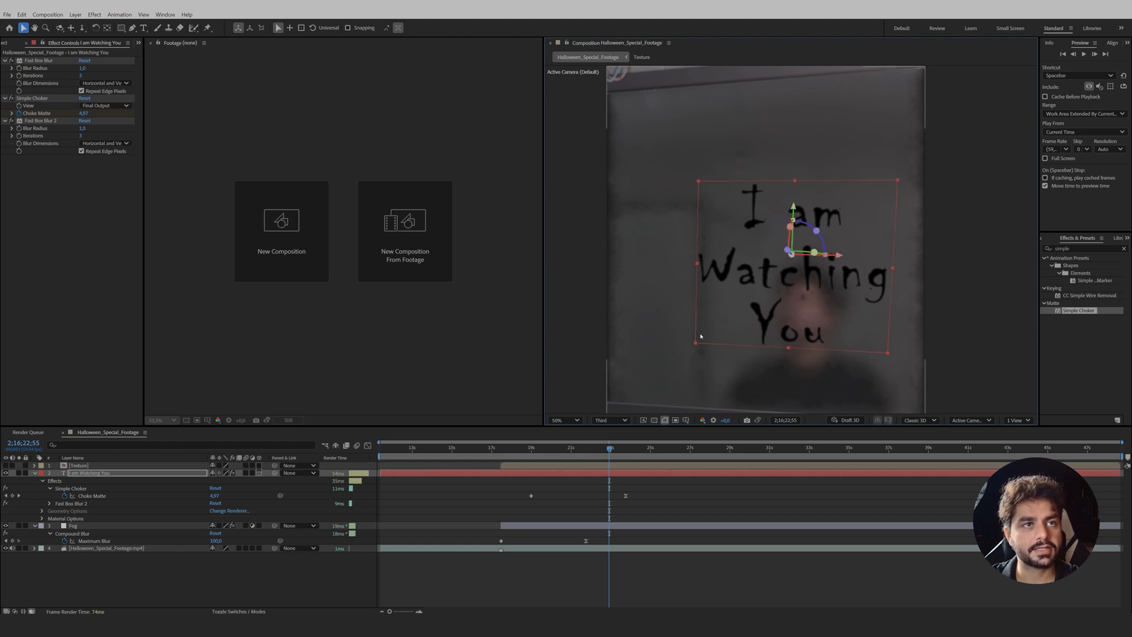
pyautogui.moveTo(899, 182); pyautogui.dragTo(920, 166)
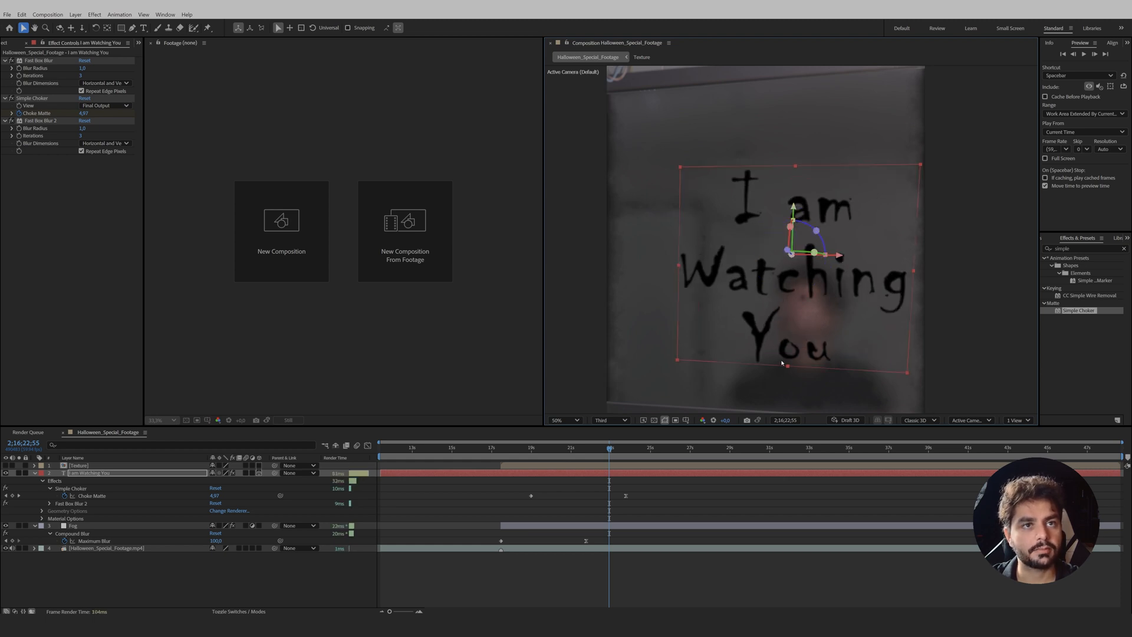
pyautogui.moveTo(832, 335); pyautogui.dragTo(827, 330)
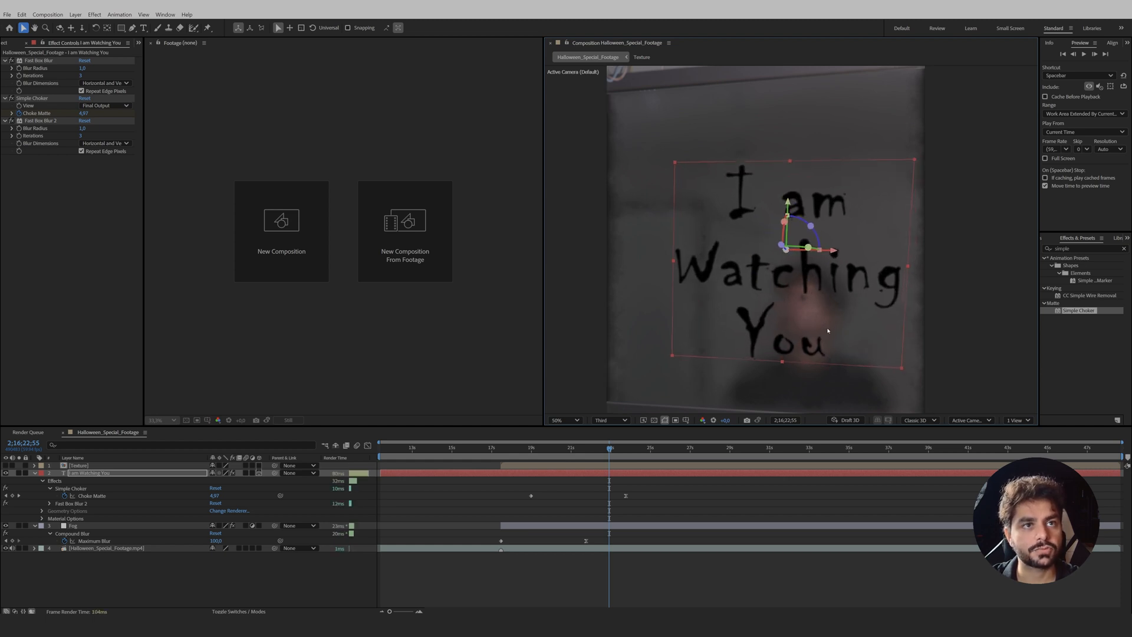
# Cut the "I am Watching You" layer out of the footage composition, paste it into the Texture composition, and reveal its Choke Matte keyframes
pyautogui.click(108, 475)
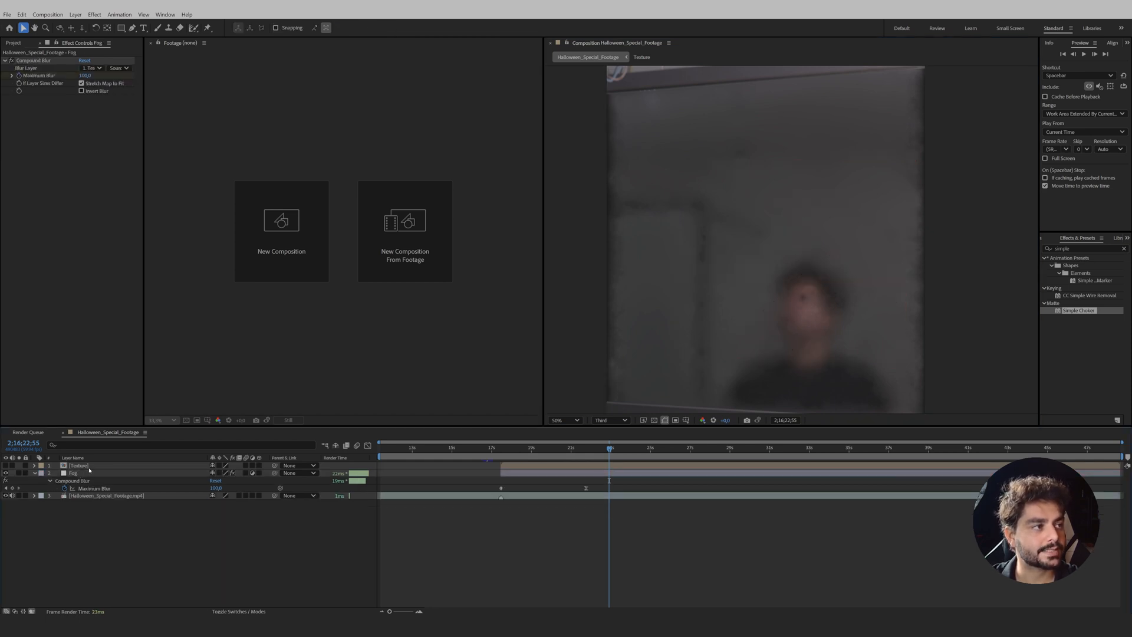
pyautogui.doubleClick(82, 465)
pyautogui.hotkey('ctrl', 'v')
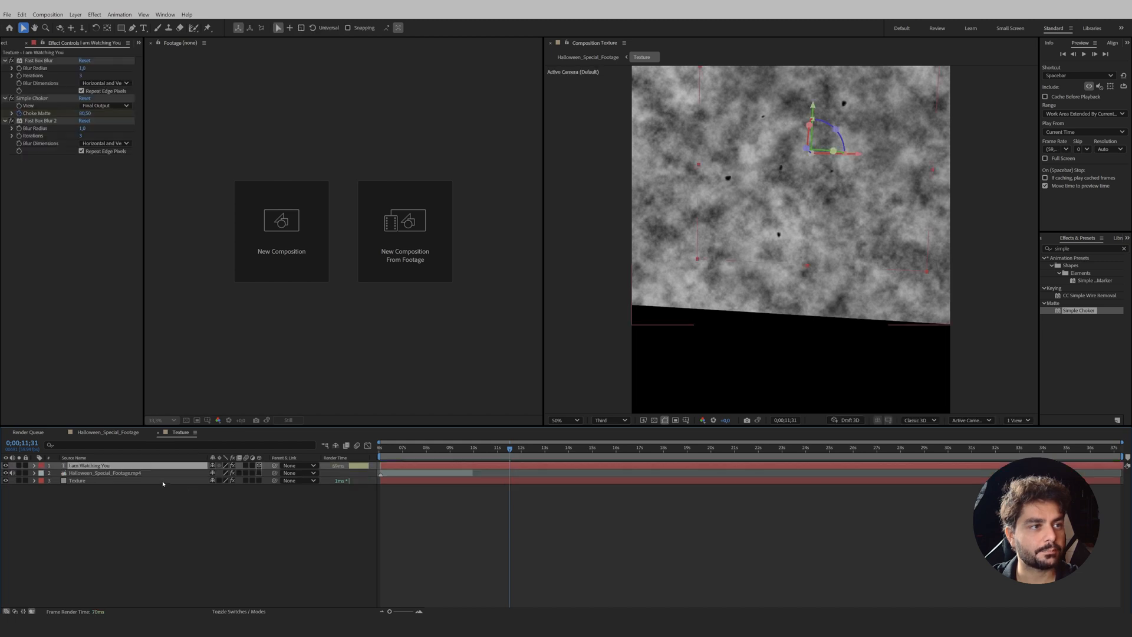
pyautogui.moveTo(476, 449); pyautogui.dragTo(585, 467)
pyautogui.moveTo(622, 468); pyautogui.dragTo(525, 490)
pyautogui.press('u')
pyautogui.click(533, 503)
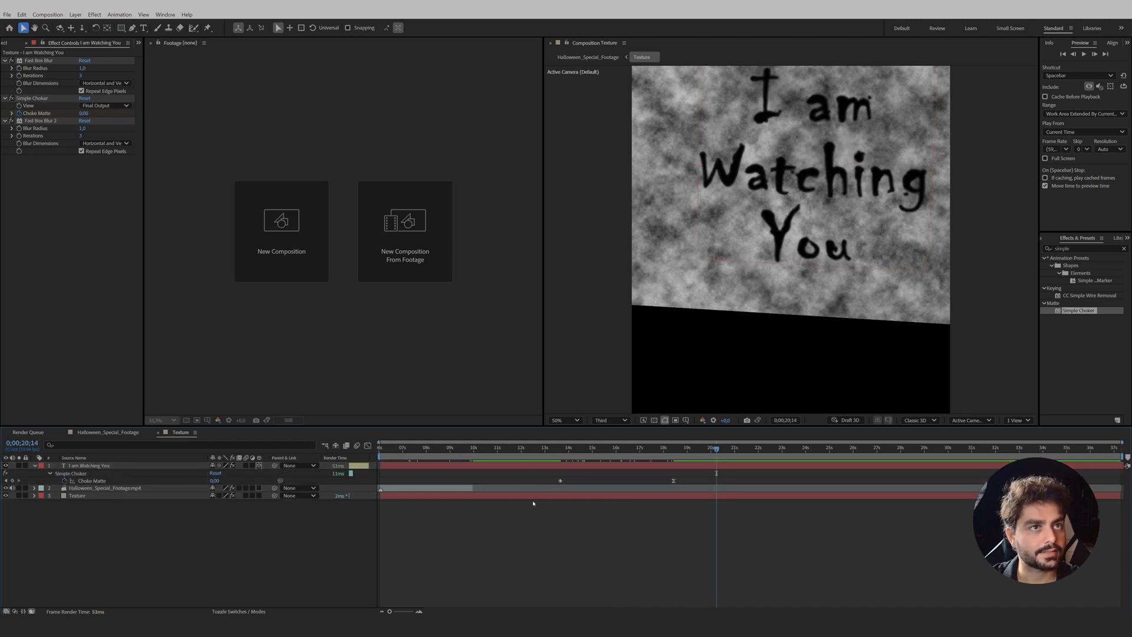
# Shift both Choke Matte keyframes in the Texture composition earlier, to about 8 s and 13 s, and check the timing in the footage composition
pyautogui.click(588, 57)
pyautogui.moveTo(505, 449); pyautogui.dragTo(618, 458)
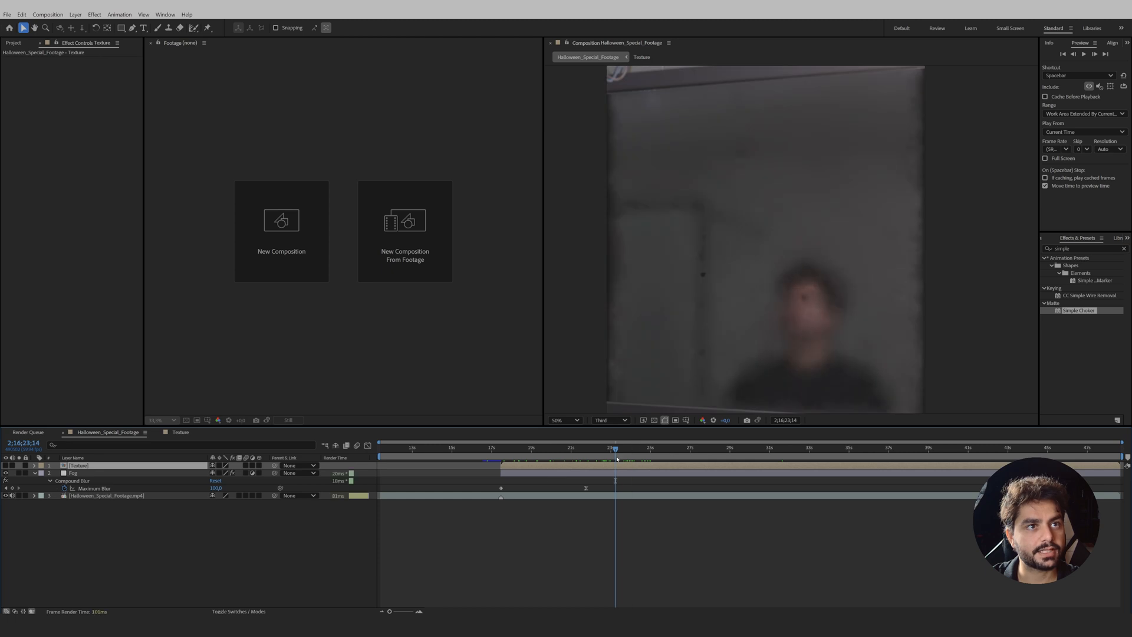
pyautogui.doubleClick(596, 468)
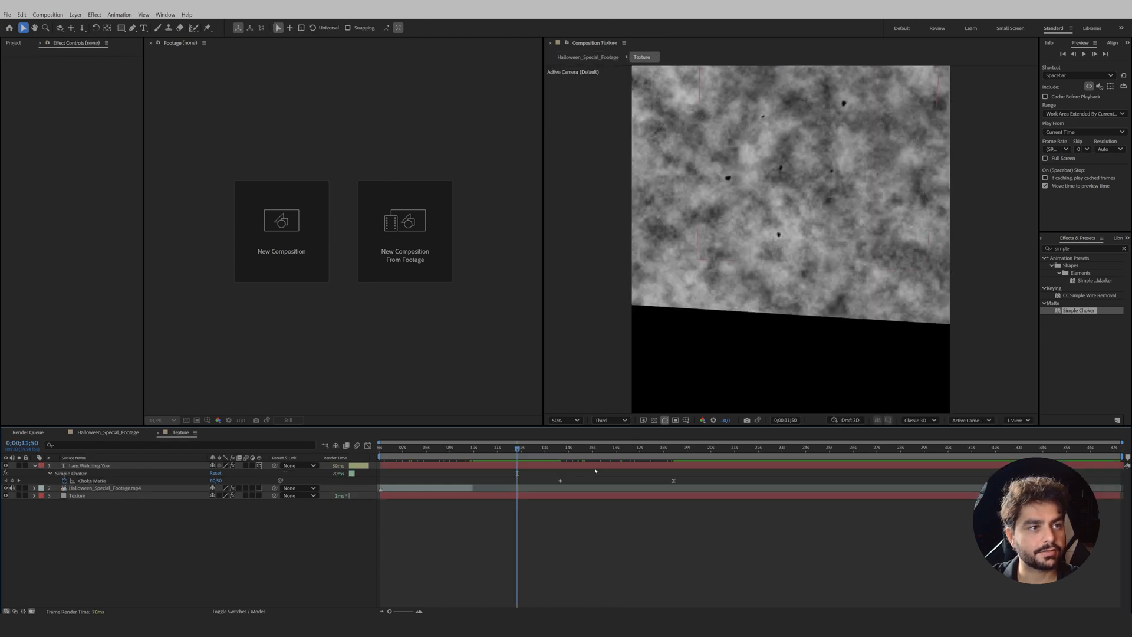
pyautogui.moveTo(553, 481)
pyautogui.mouseDown()
pyautogui.moveTo(678, 483)
pyautogui.moveTo(547, 482)
pyautogui.mouseUp()
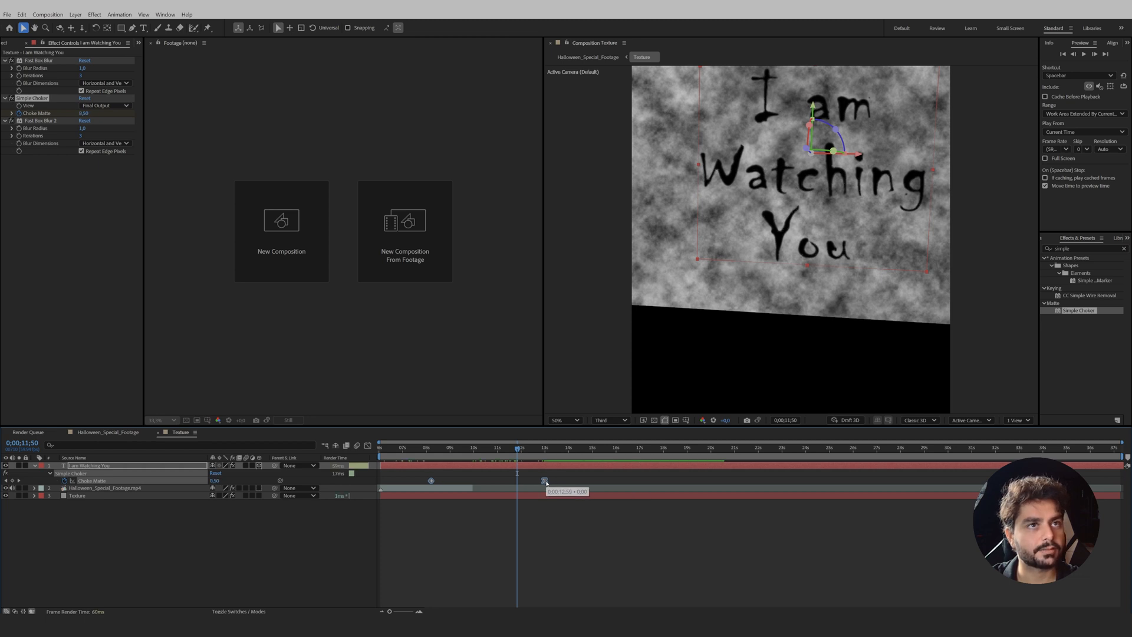
pyautogui.click(588, 56)
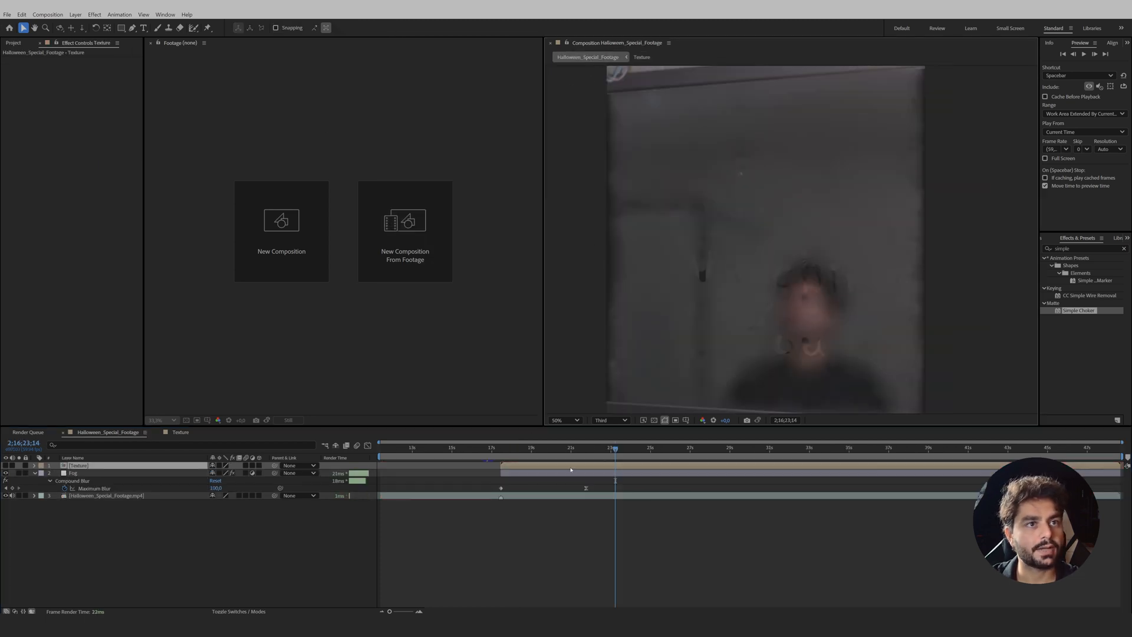
pyautogui.moveTo(602, 449); pyautogui.dragTo(660, 467)
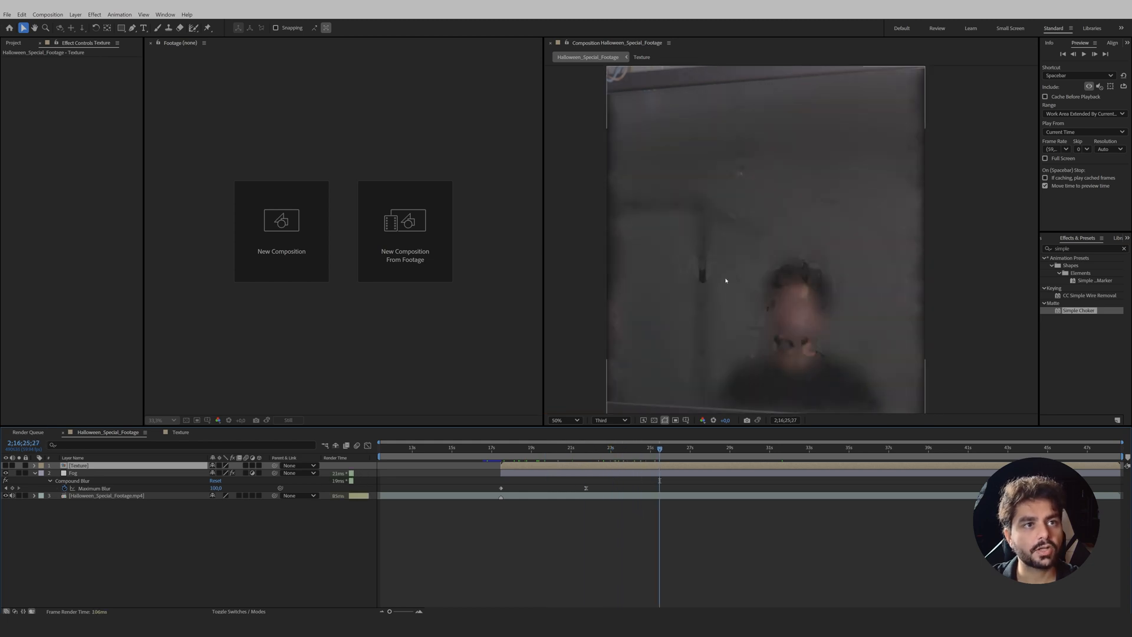
# Create an adjustment layer directly above the Fog layer and name it Exposure
pyautogui.click(73, 473)
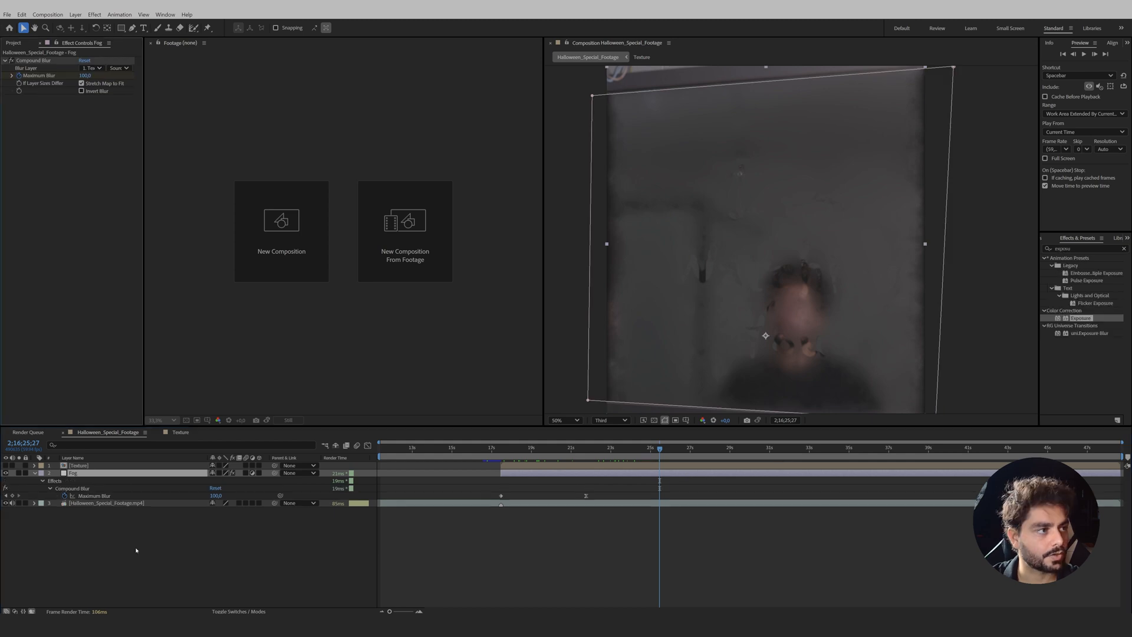
pyautogui.rightClick(136, 550)
pyautogui.moveTo(171, 438)
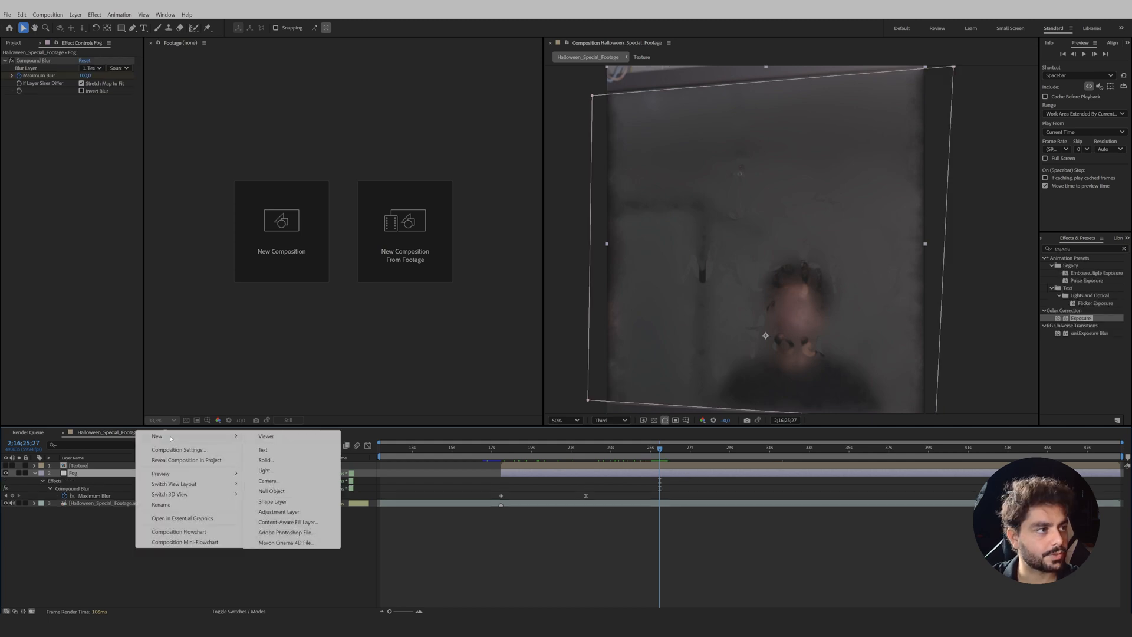
pyautogui.click(278, 511)
pyautogui.press('Return')
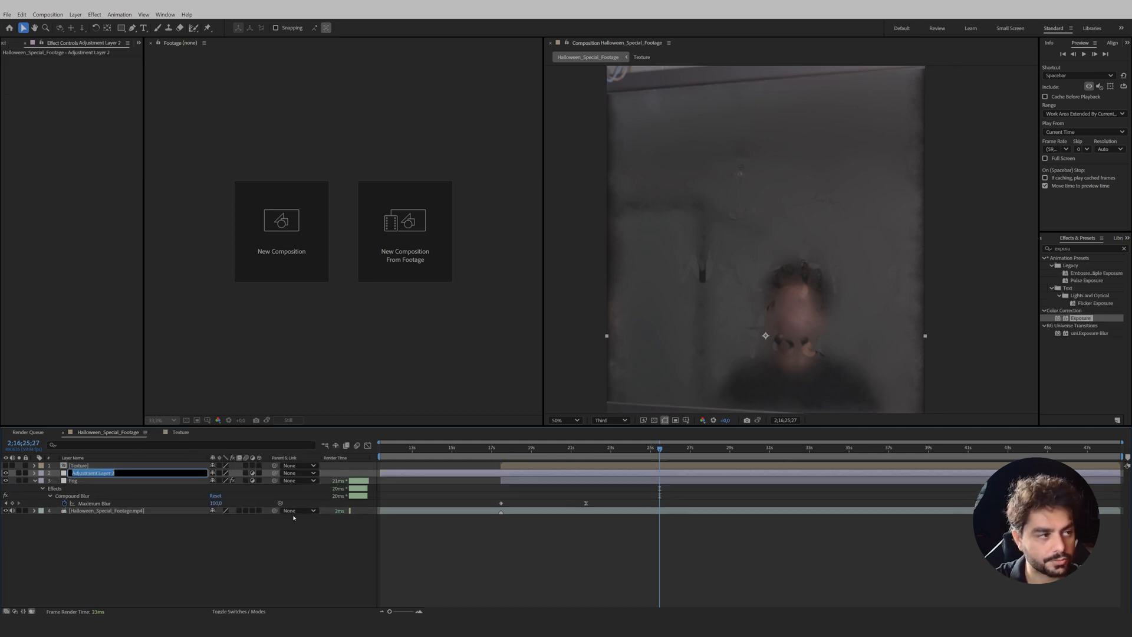
pyautogui.write('Exposure')
pyautogui.press('Return')
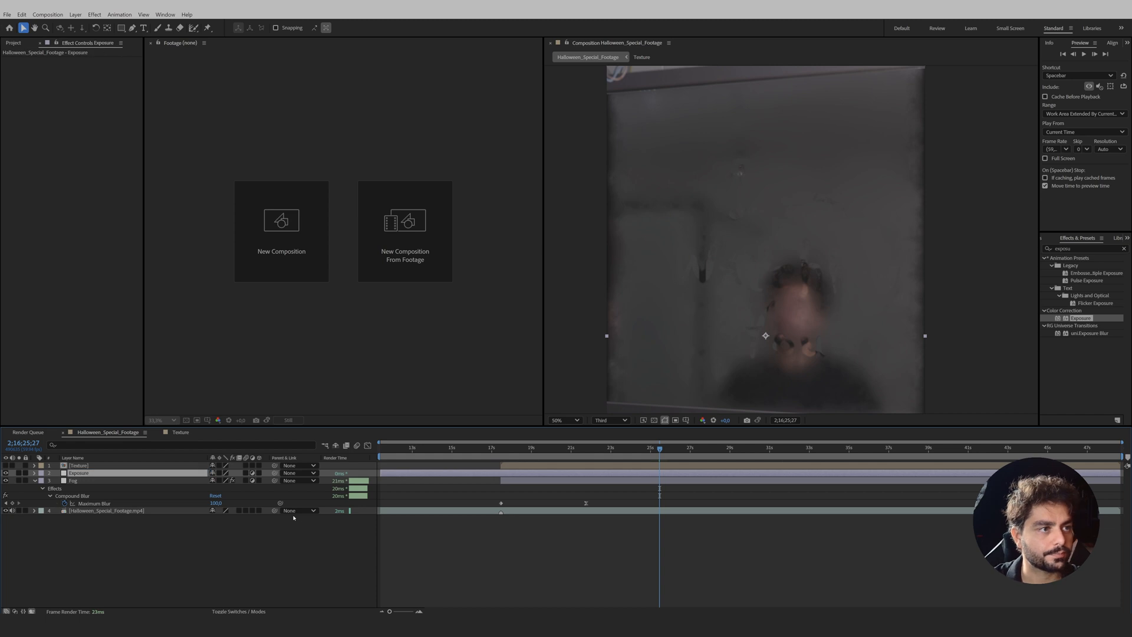
# Set the Texture layer as the luma track matte of the Exposure adjustment layer
pyautogui.click(232, 608)
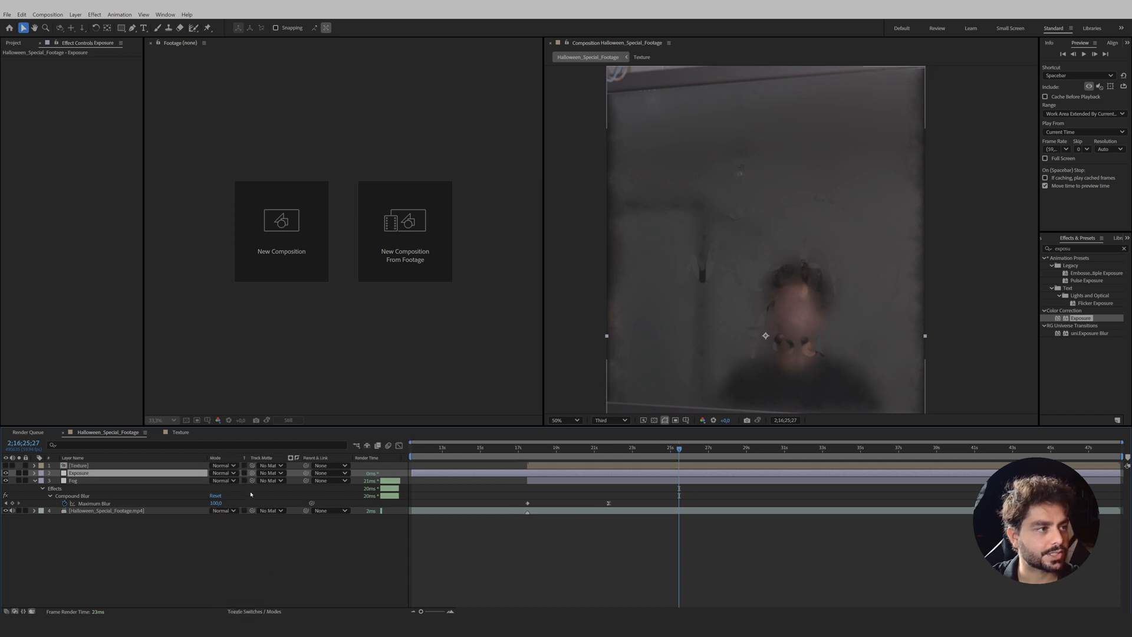
pyautogui.moveTo(251, 475); pyautogui.dragTo(80, 465)
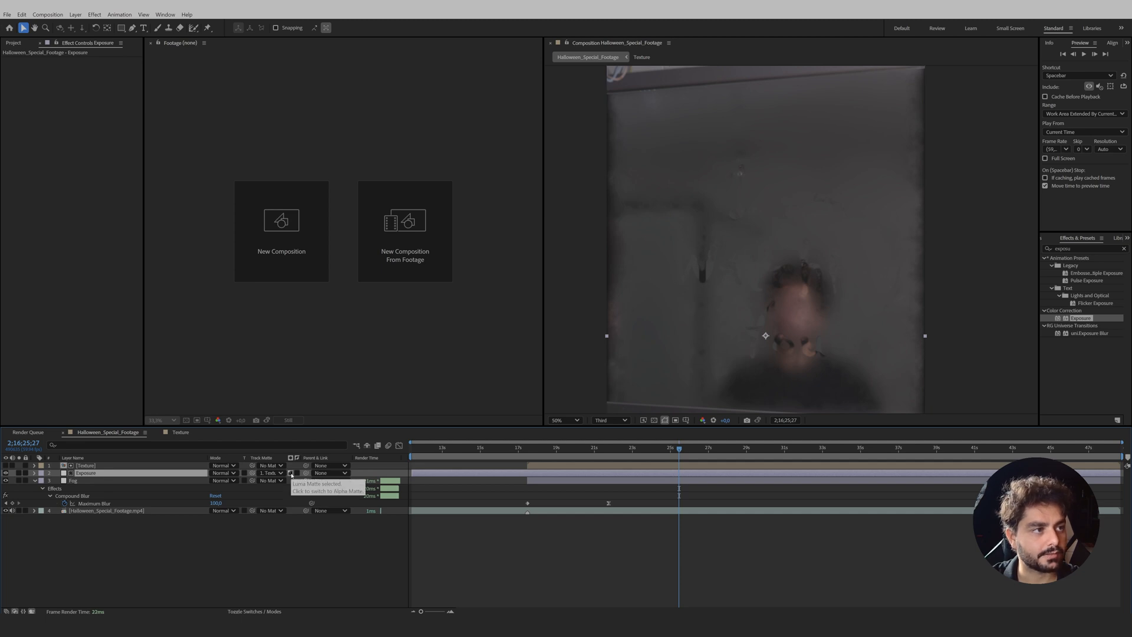
# Apply the Exposure effect to the Exposure adjustment layer and raise its Exposure to 1,00 at 2;16;25;27
pyautogui.moveTo(1081, 320); pyautogui.dragTo(778, 365)
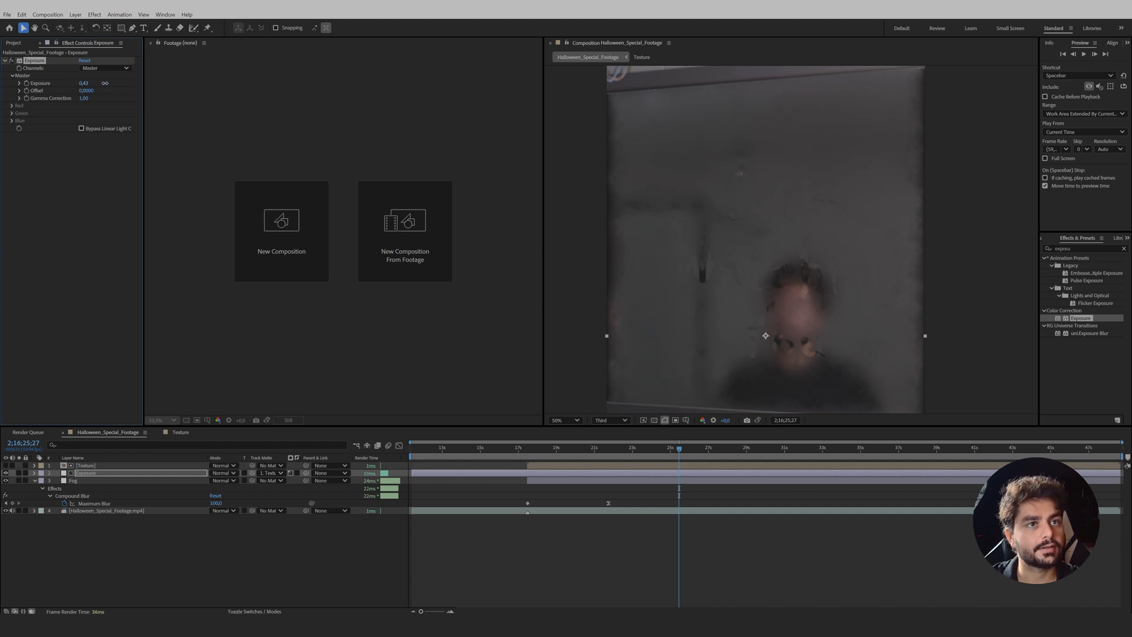
pyautogui.moveTo(105, 83); pyautogui.dragTo(161, 109)
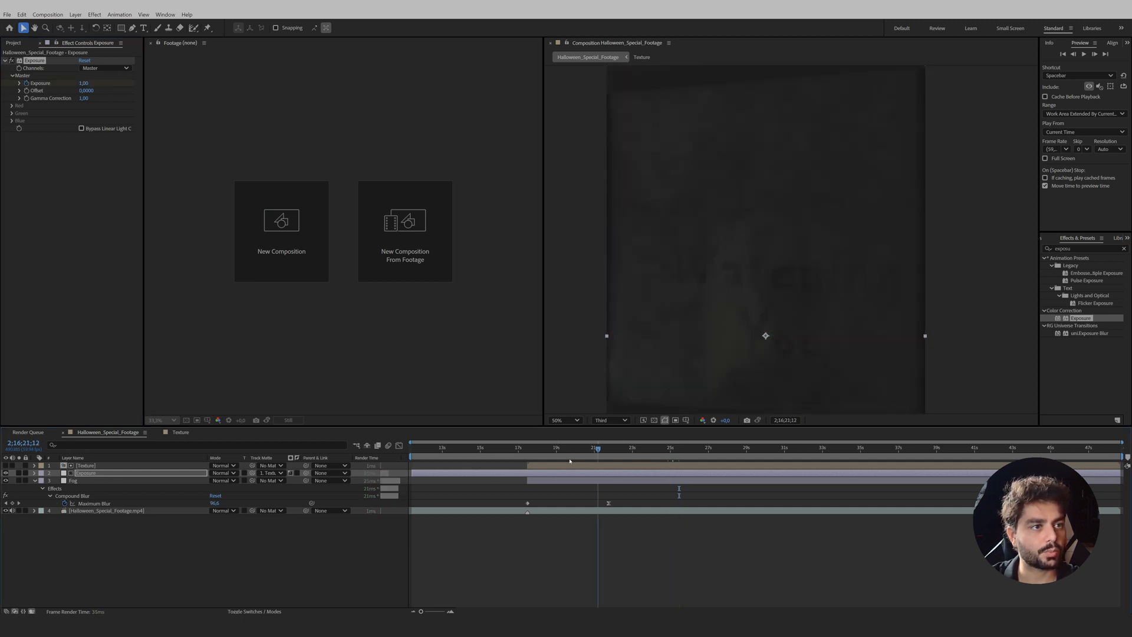
# Keyframe Exposure to 0,00 at 2;16;17;28 and trim the Exposure layer to start at the same point as the Fog layer
pyautogui.moveTo(569, 461); pyautogui.dragTo(527, 451)
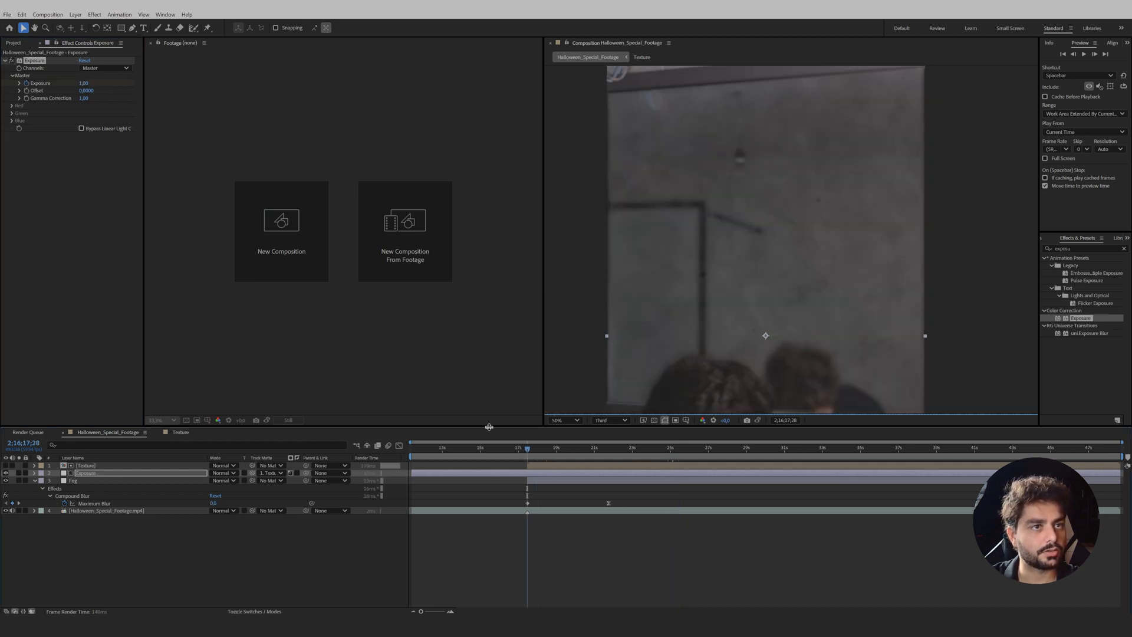
pyautogui.press('space')
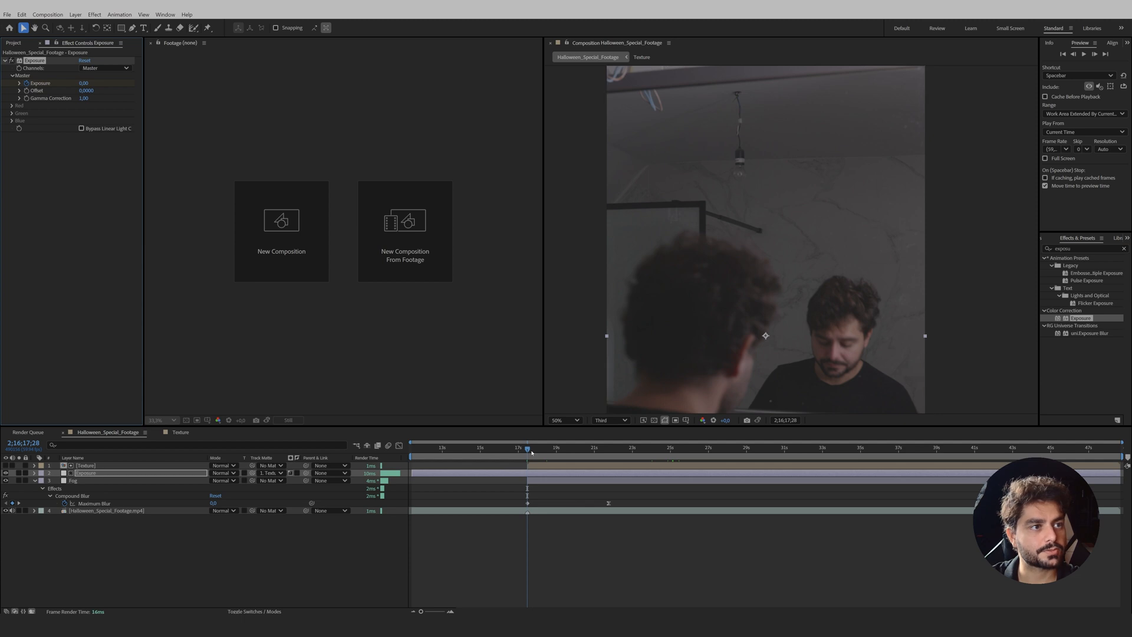
pyautogui.moveTo(412, 473); pyautogui.dragTo(610, 475)
# Move the Choke Matte keyframes in the Texture composition earlier, to just before 8 s and 11 s, and check the timing in the footage composition
pyautogui.doubleClick(609, 466)
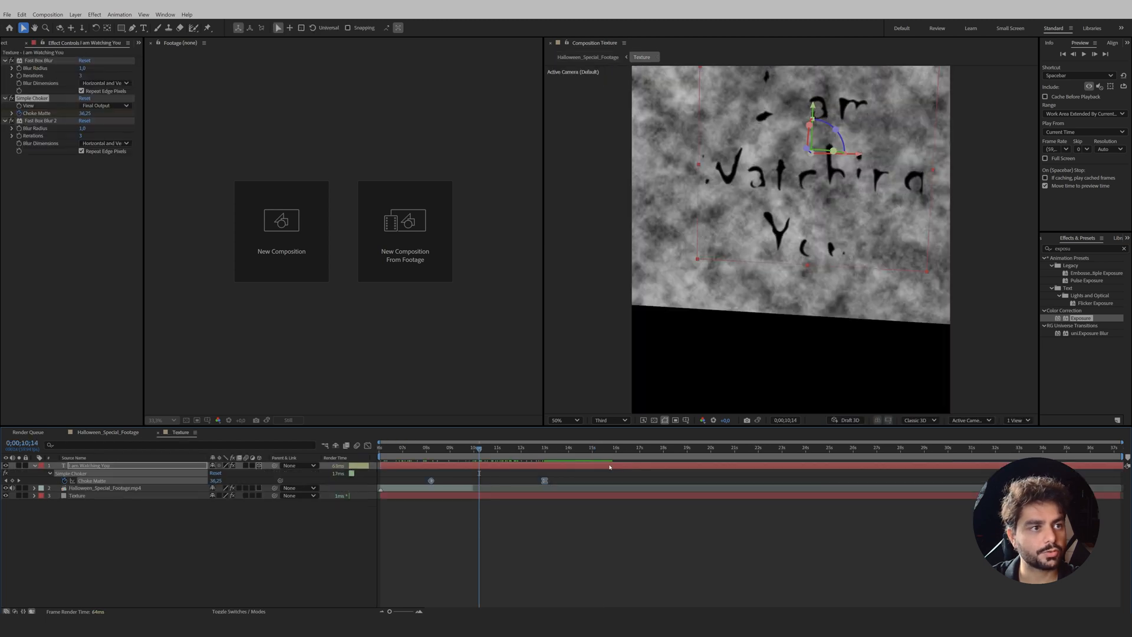
pyautogui.moveTo(544, 480); pyautogui.dragTo(510, 481)
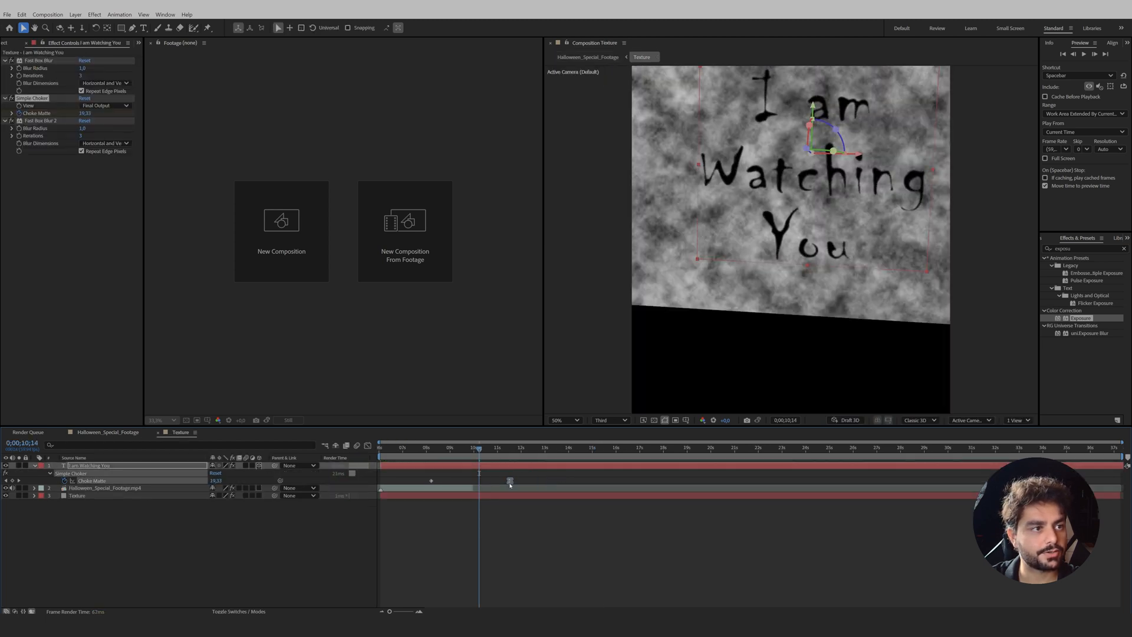
pyautogui.moveTo(431, 481); pyautogui.dragTo(422, 480)
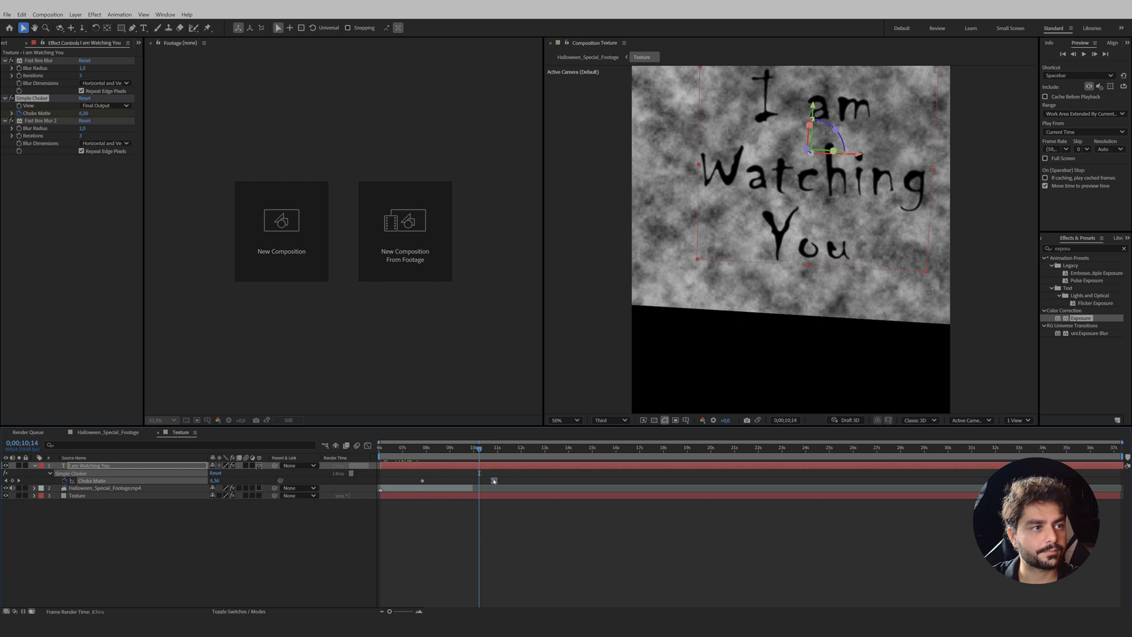
pyautogui.click(593, 57)
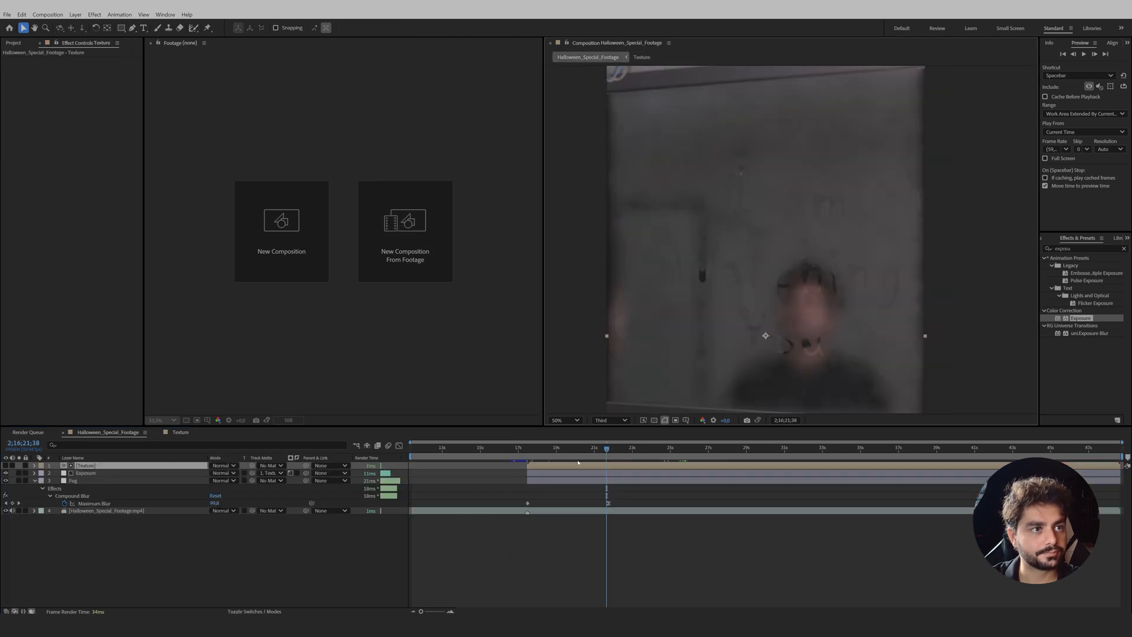
pyautogui.moveTo(608, 453); pyautogui.dragTo(620, 449)
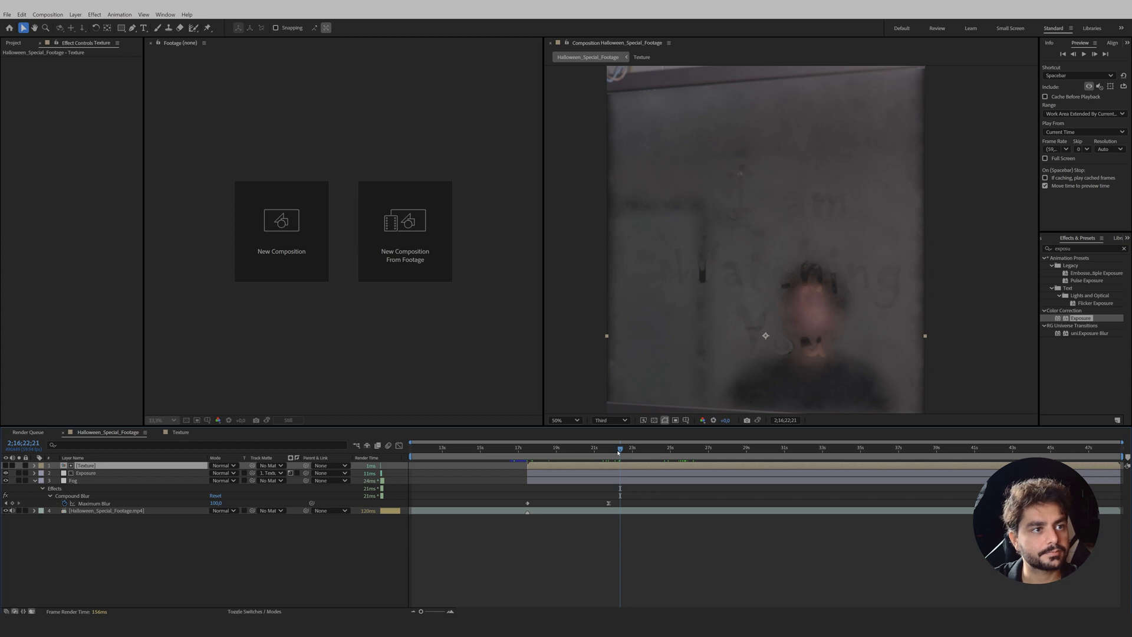
pyautogui.moveTo(618, 452)
pyautogui.mouseDown()
pyautogui.moveTo(670, 460)
pyautogui.moveTo(634, 467)
pyautogui.mouseUp()
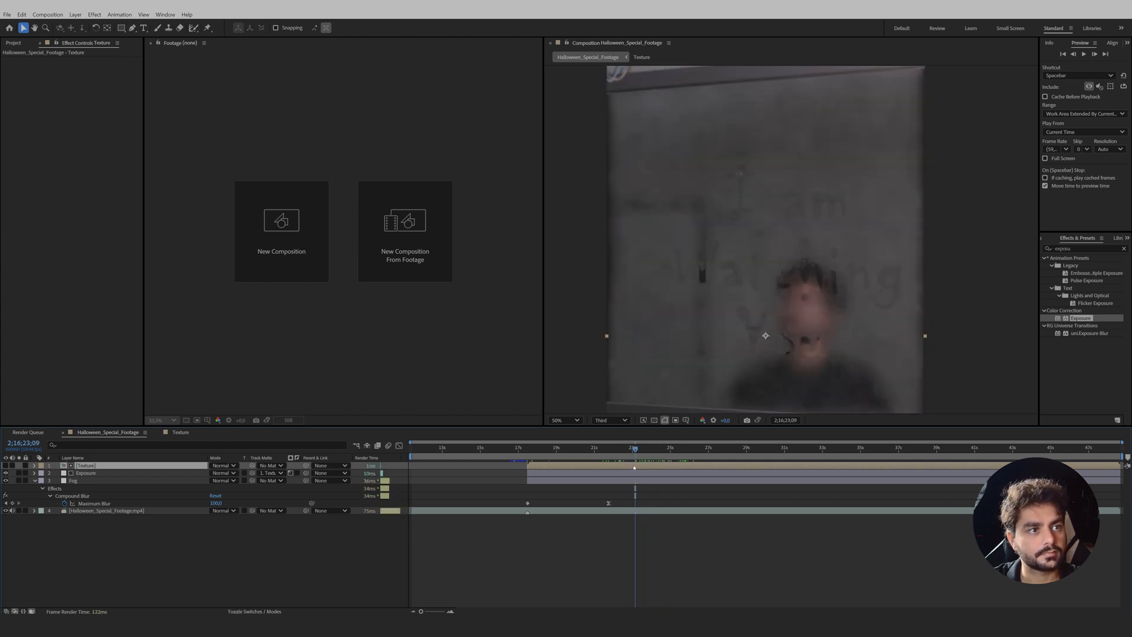
# Scale down the "I am Watching You" text in the Texture composition, shift it down and to the right, and preview it in the footage composition
pyautogui.doubleClick(634, 468)
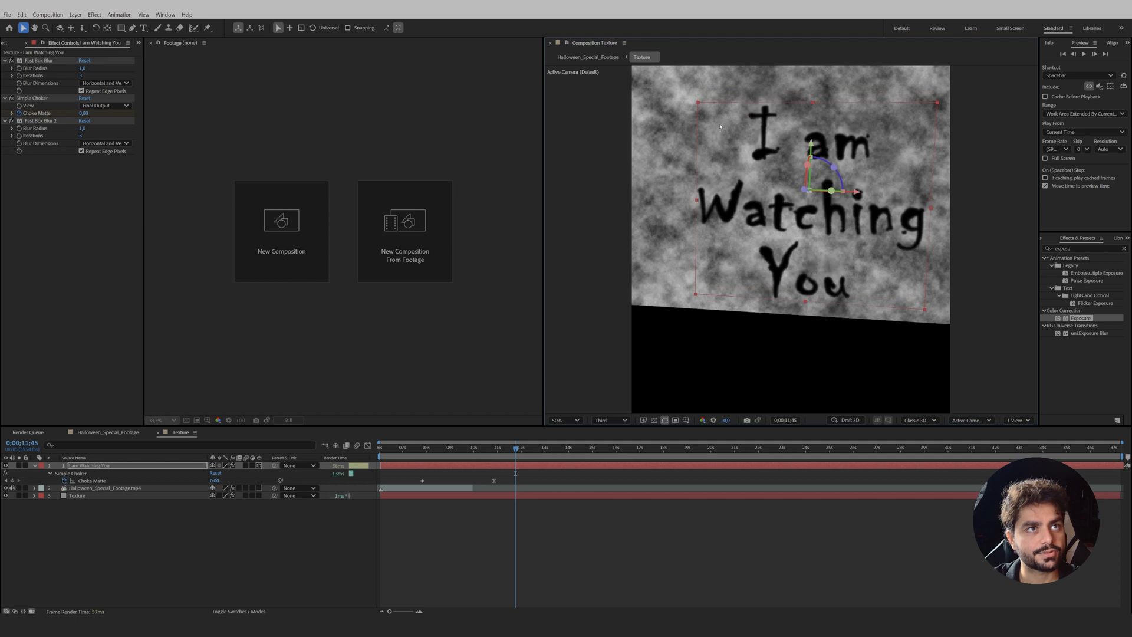
pyautogui.moveTo(698, 103); pyautogui.dragTo(726, 124)
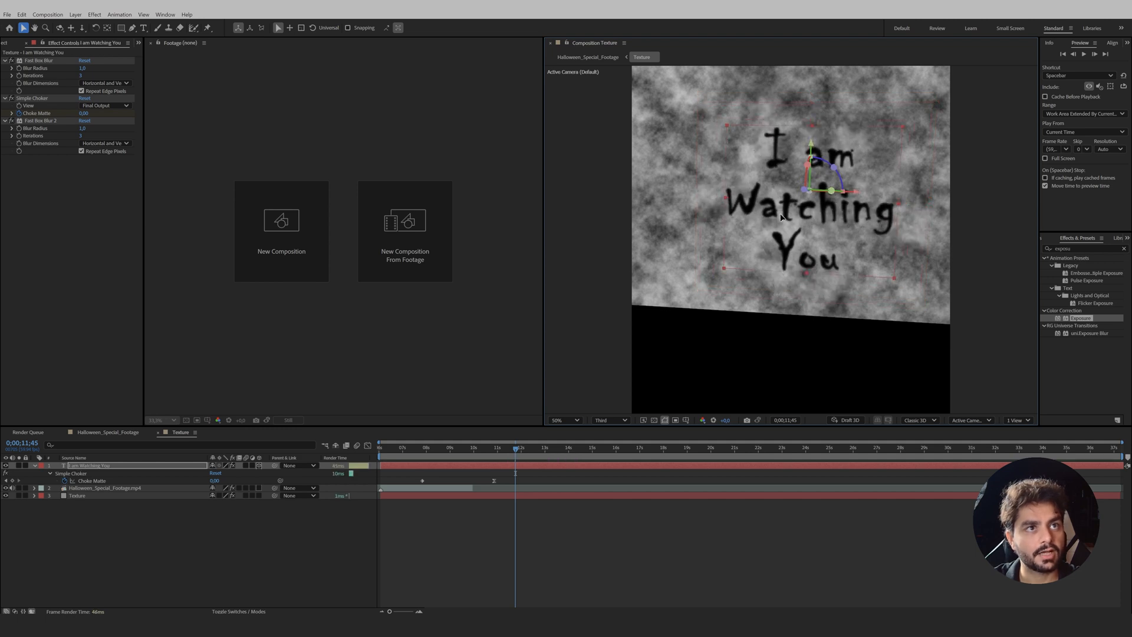
pyautogui.moveTo(782, 216); pyautogui.dragTo(780, 226)
pyautogui.click(588, 56)
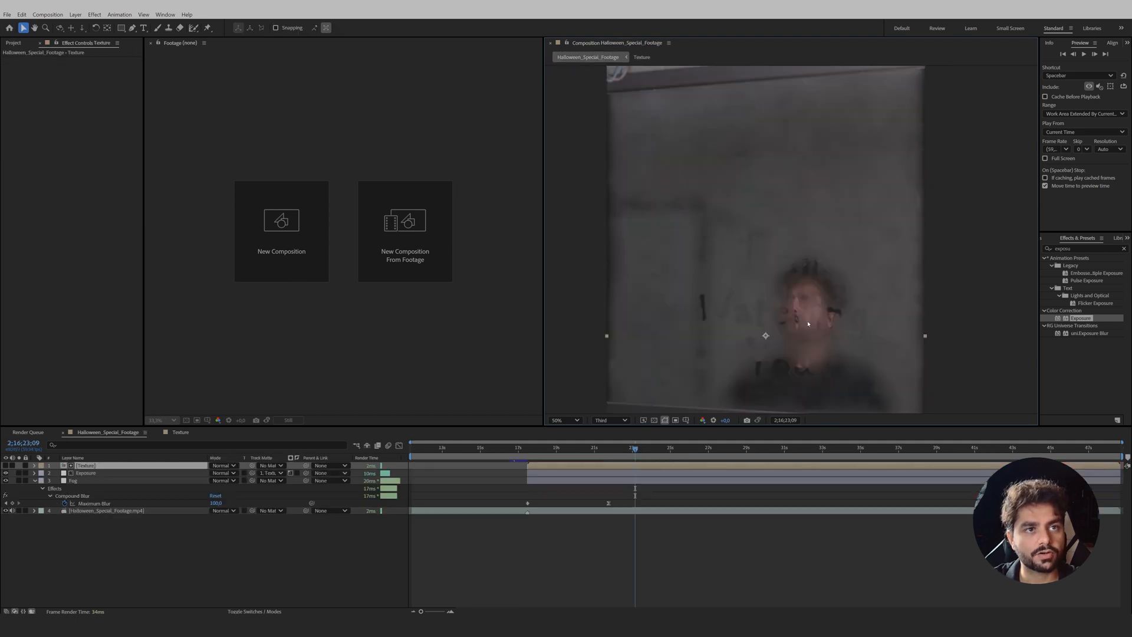
pyautogui.doubleClick(636, 465)
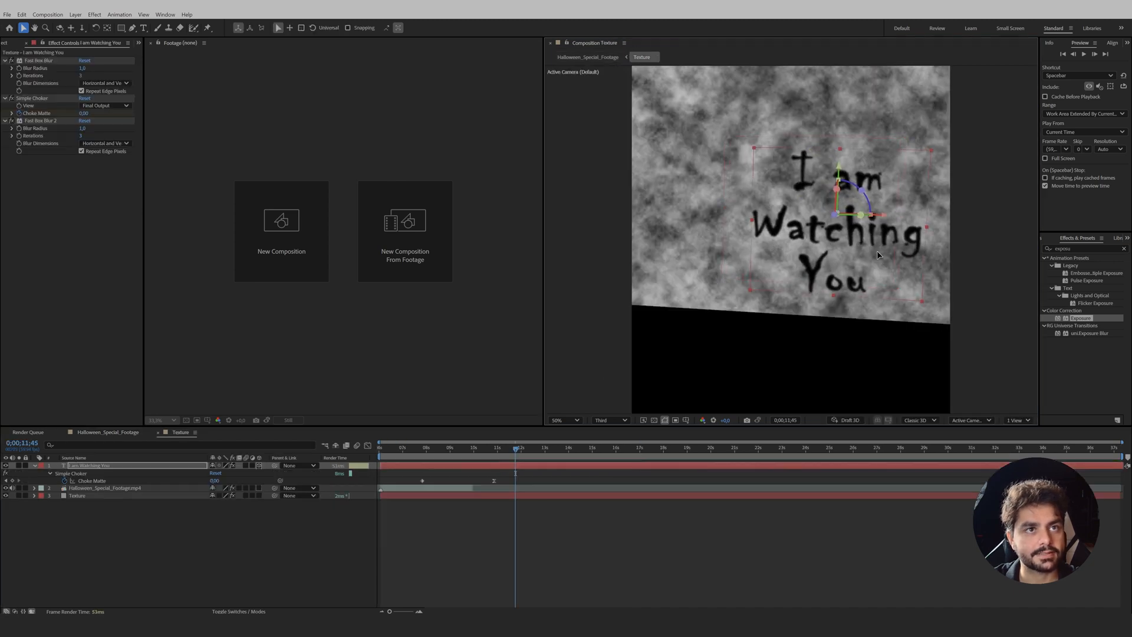
pyautogui.click(588, 56)
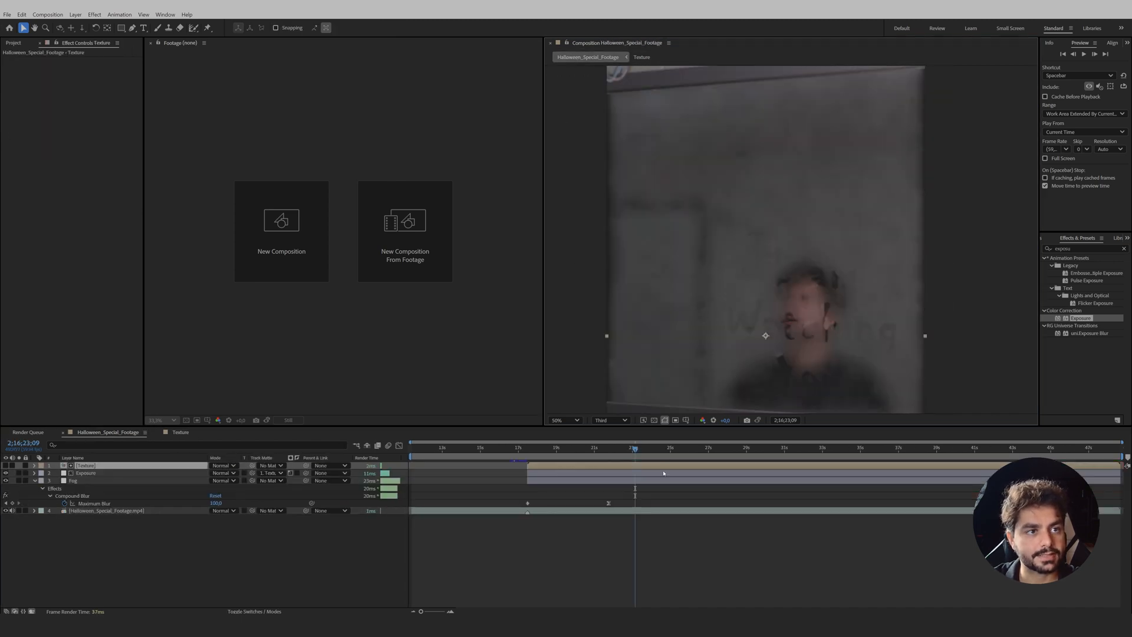
pyautogui.press('space')
# Draw a large elliptical mask around the man and the message on the Exposure layer and feather it by about 668 pixels
pyautogui.click(115, 472)
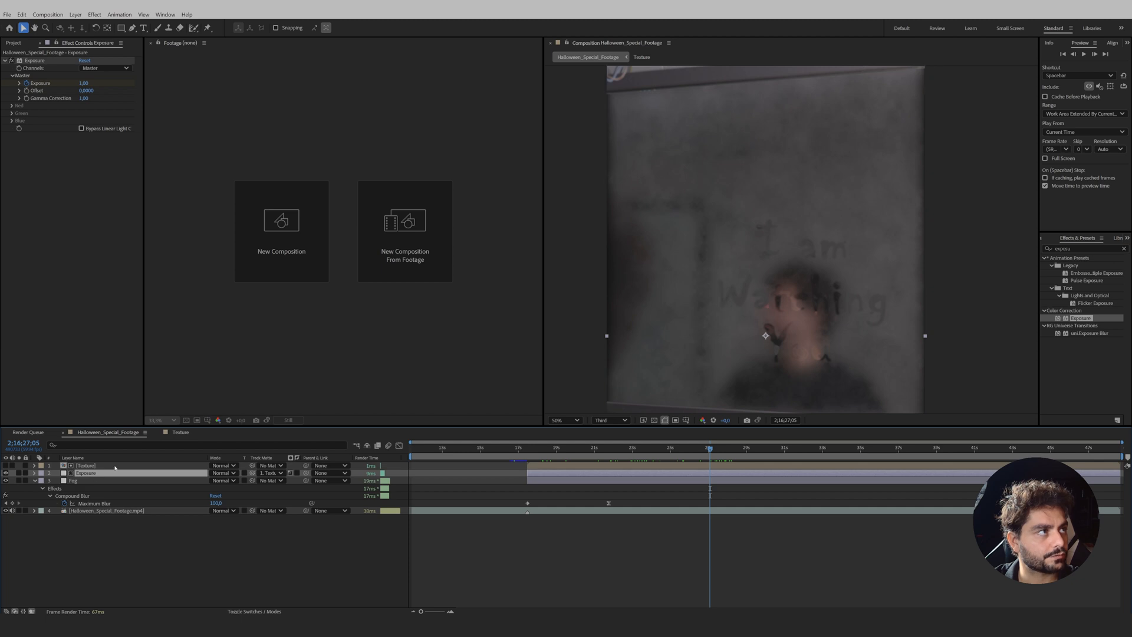
pyautogui.moveTo(120, 28); pyautogui.dragTo(147, 53)
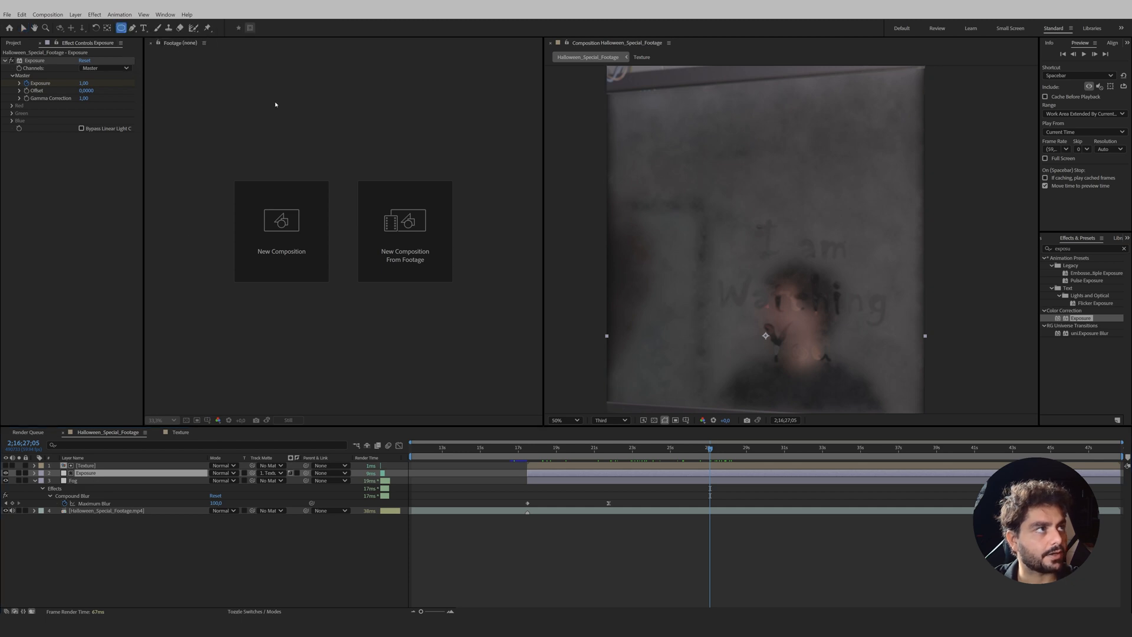
pyautogui.moveTo(807, 295); pyautogui.dragTo(938, 431)
pyautogui.press('f')
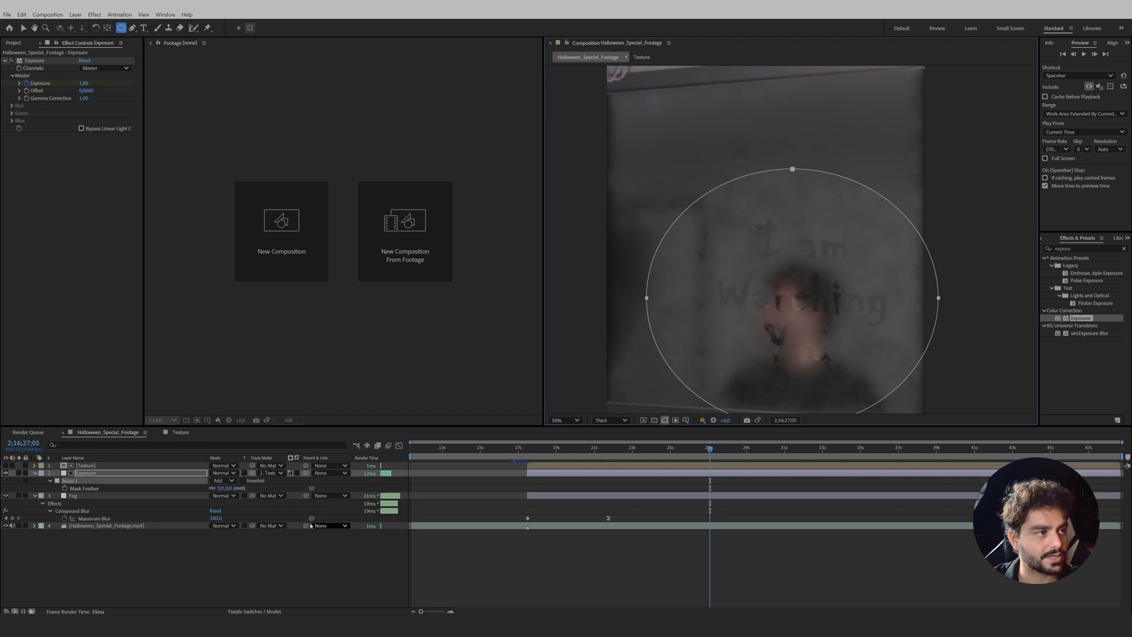
pyautogui.moveTo(226, 489); pyautogui.dragTo(283, 489)
pyautogui.moveTo(470, 495); pyautogui.dragTo(533, 496)
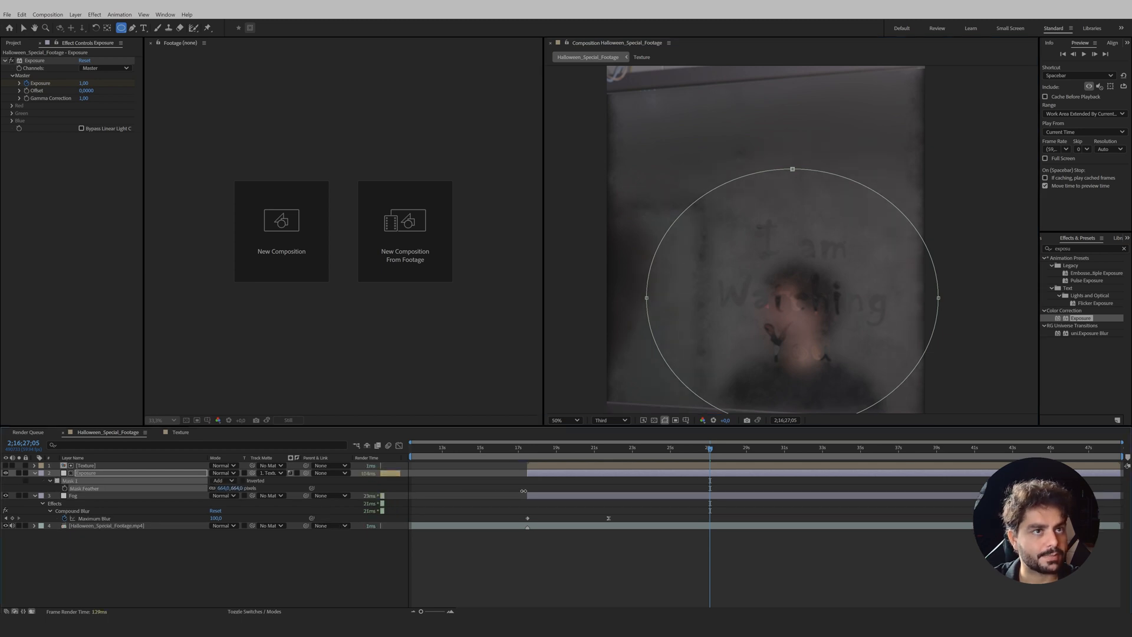
pyautogui.click(329, 551)
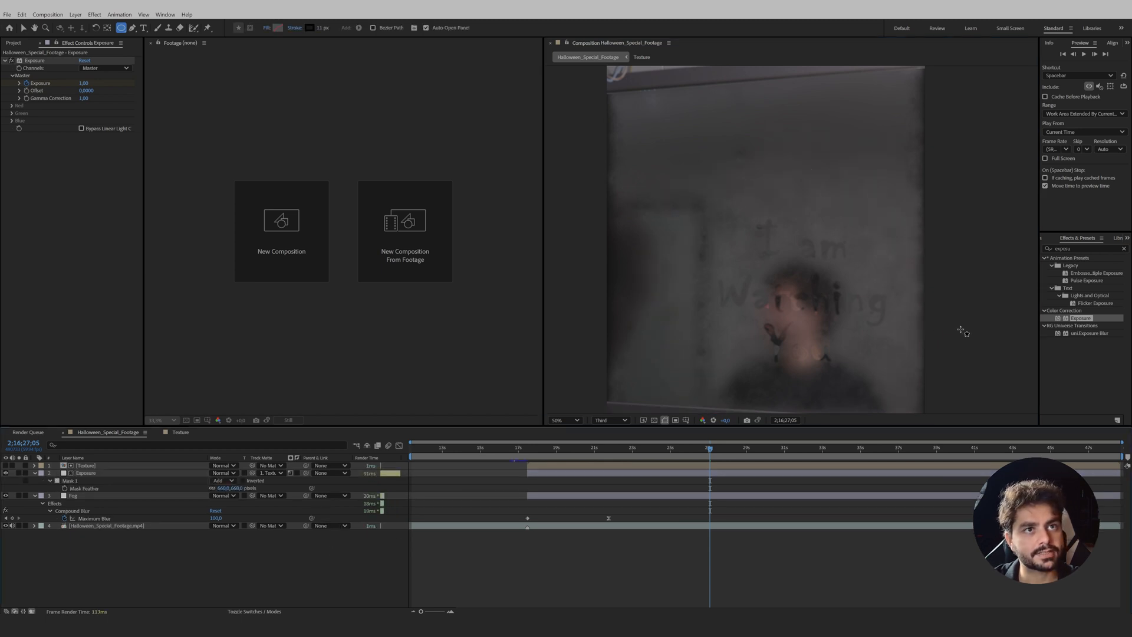
# Reveal the Exposure layer's keyframes and set the Exposure value at 2;16;25;27 to 2,00
pyautogui.click(87, 474)
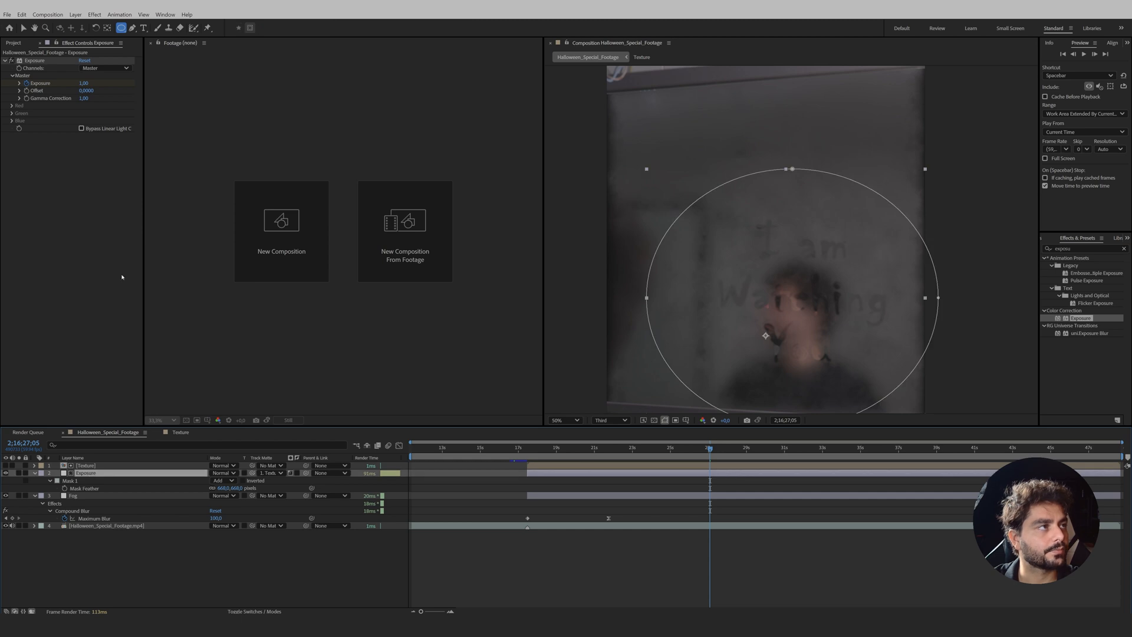
pyautogui.press('u')
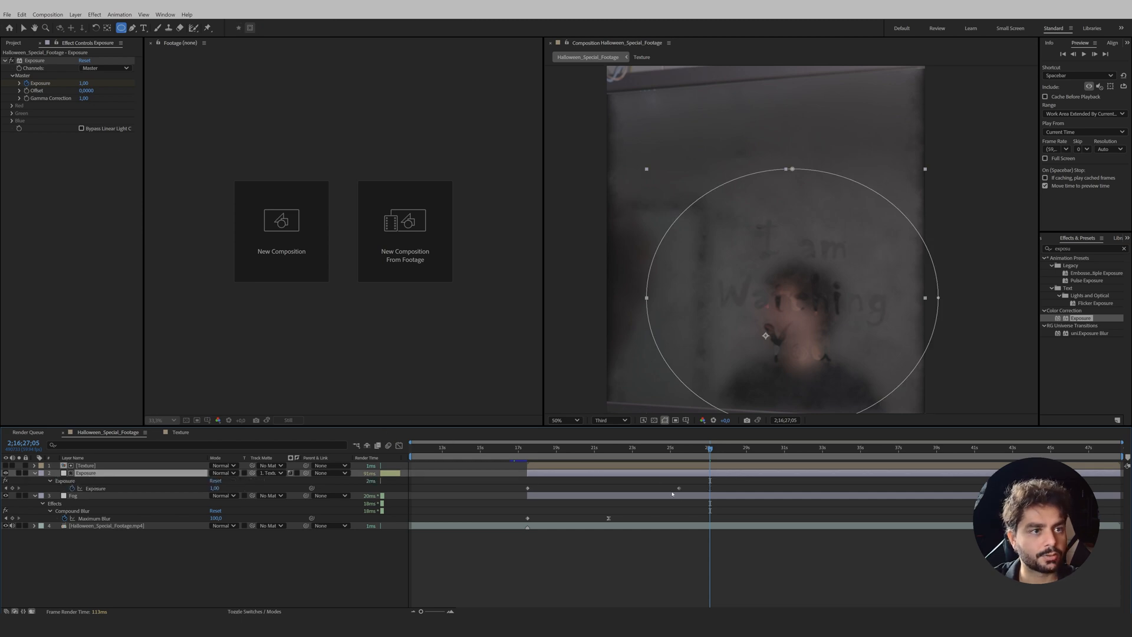
pyautogui.moveTo(703, 452); pyautogui.dragTo(680, 456)
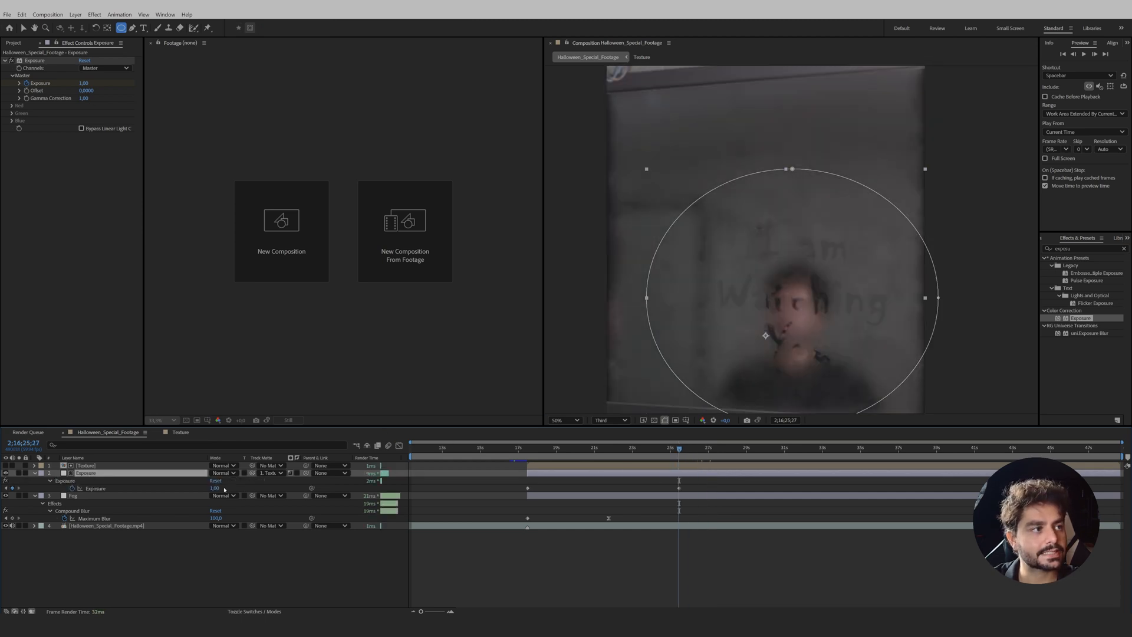
pyautogui.click(238, 489)
pyautogui.click(215, 488)
pyautogui.write('2')
pyautogui.press('Return')
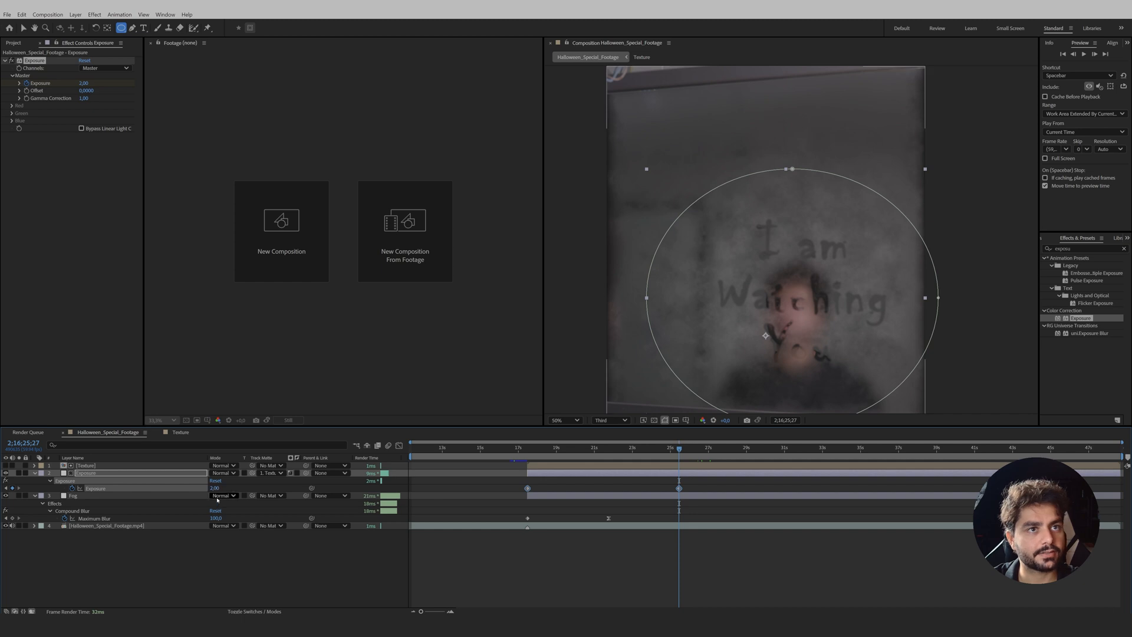
pyautogui.click(222, 554)
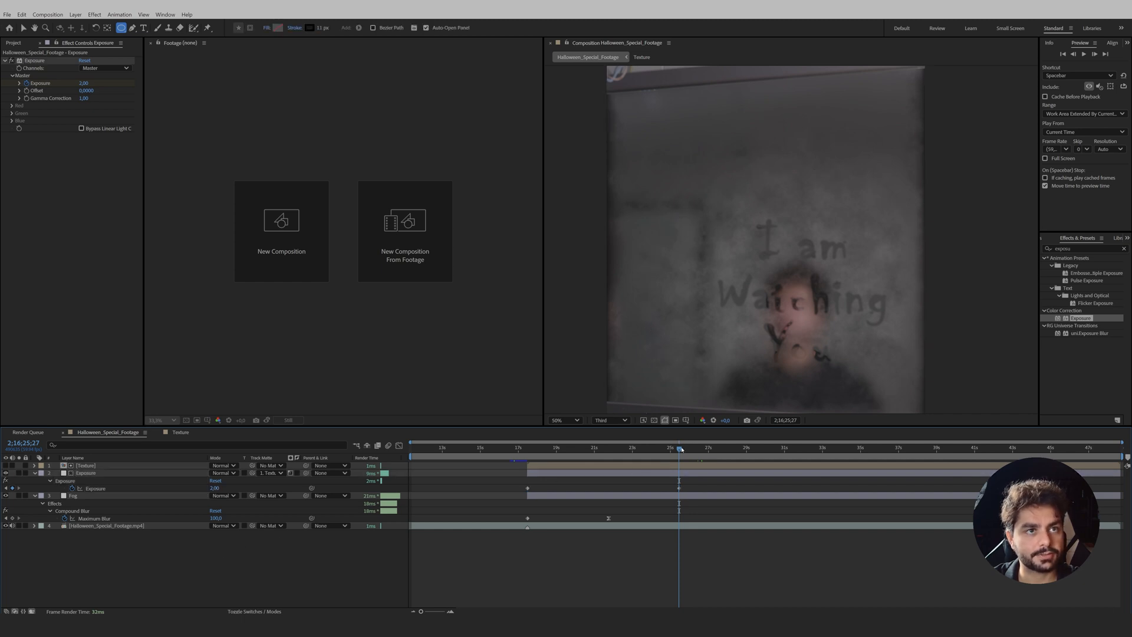
# Pre-compose all layers of the footage composition into a new composition named Effects Comp, moving all attributes
pyautogui.click(106, 526)
pyautogui.keyDown('shift'); pyautogui.click(100, 468); pyautogui.keyUp('shift')
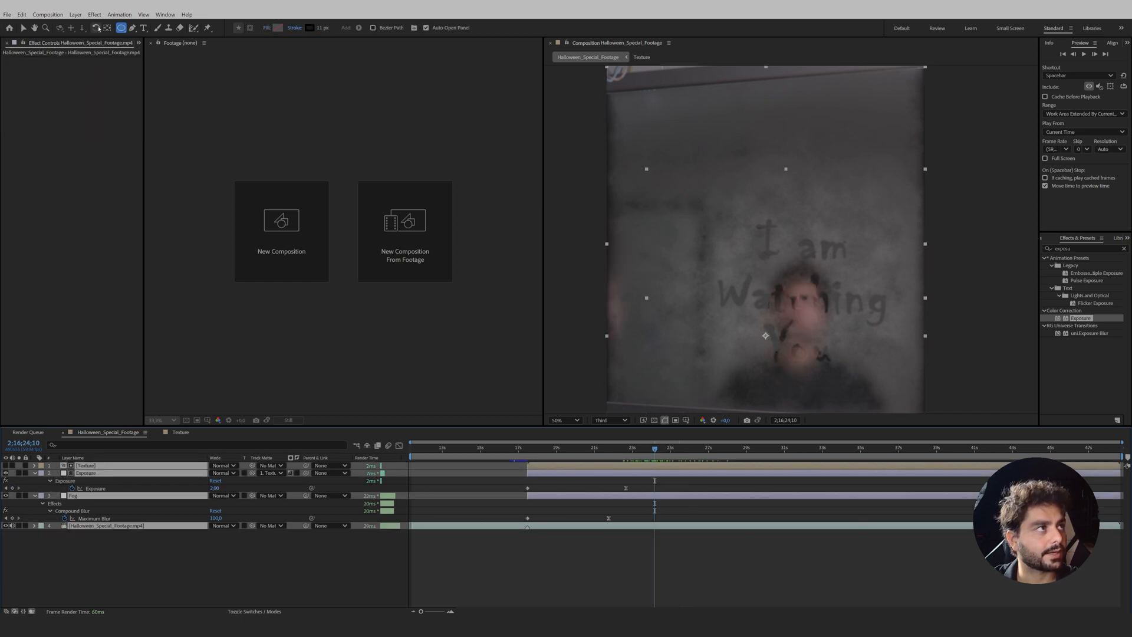
pyautogui.click(75, 14)
pyautogui.click(95, 334)
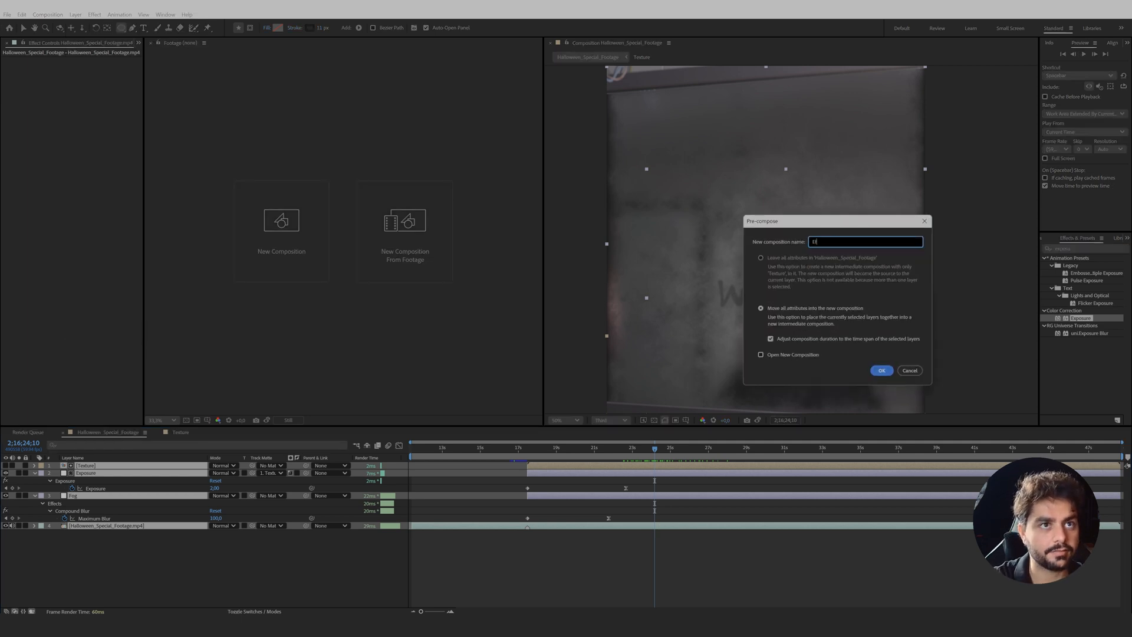
pyautogui.press('Return')
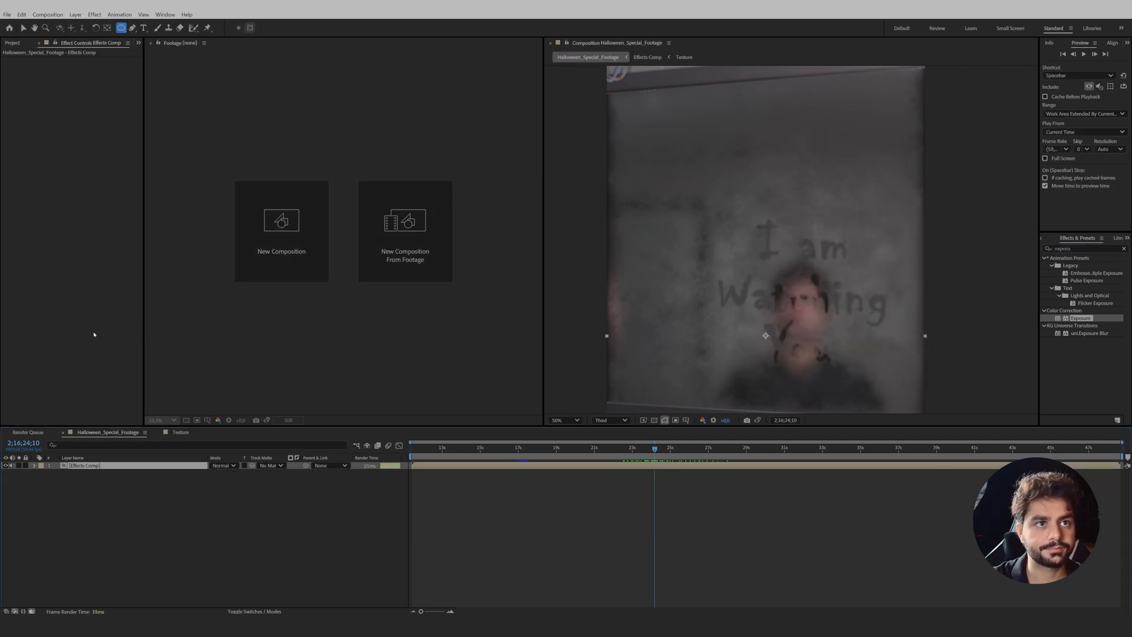
# Split the Effects Comp layer at about 2;16;24;21 and again at 2;16;24;45
pyautogui.moveTo(660, 450); pyautogui.dragTo(661, 457)
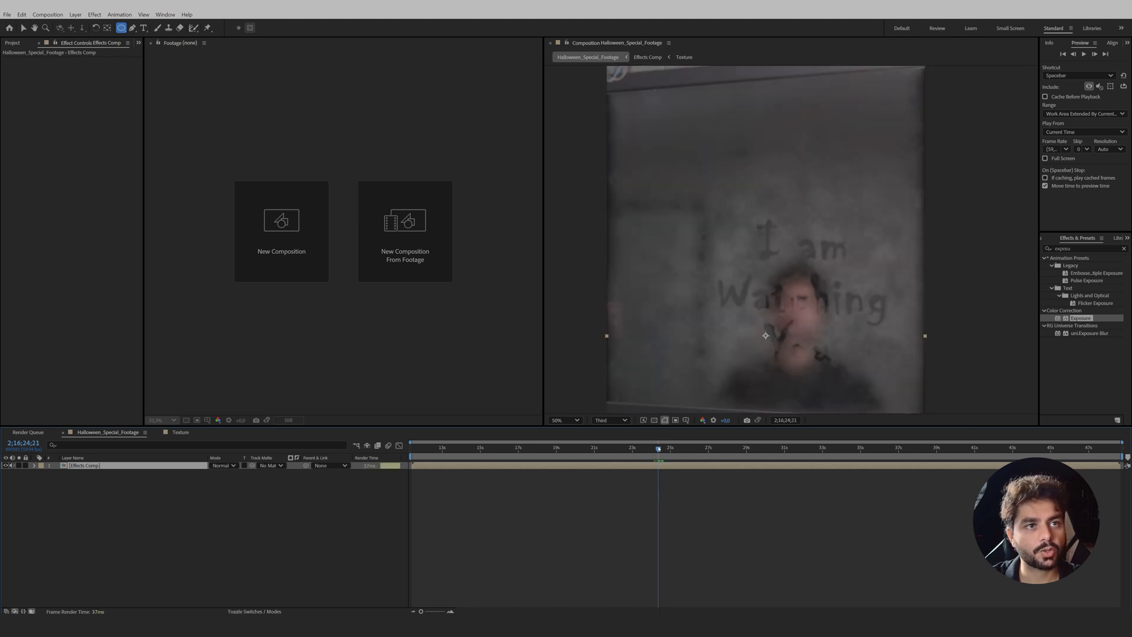
pyautogui.moveTo(659, 449)
pyautogui.mouseDown()
pyautogui.moveTo(679, 465)
pyautogui.moveTo(654, 469)
pyautogui.moveTo(666, 455)
pyautogui.mouseUp()
pyautogui.hotkey('ctrl', 'shift', 'd')
pyautogui.hotkey('ctrl', 'shift', 'd')
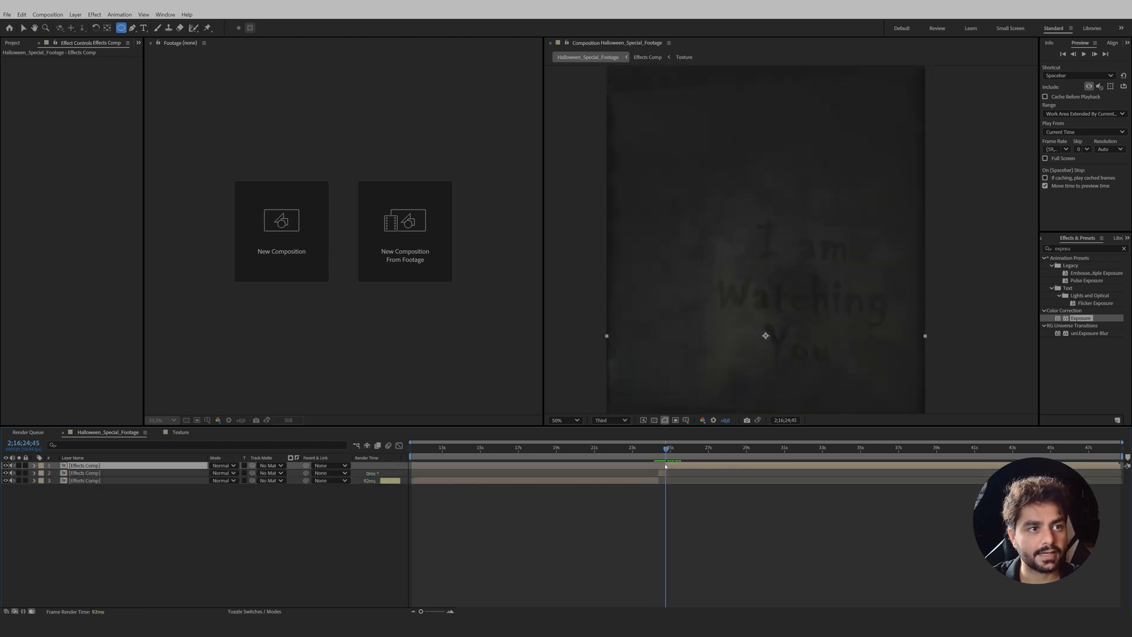
# Delete the short middle segment of Effects Comp and slide the following segment earlier to close the gap
pyautogui.click(662, 467)
pyautogui.click(661, 473)
pyautogui.press('Delete')
pyautogui.click(664, 466)
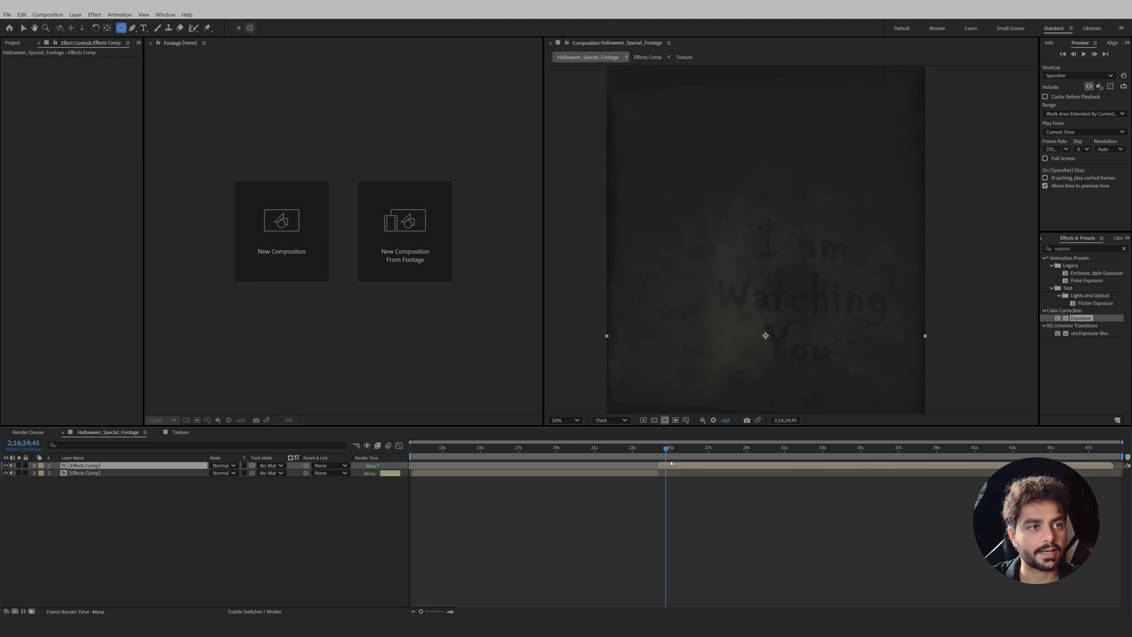
# Split the later Effects Comp segment at 2;16;24;46
pyautogui.click(657, 449)
pyautogui.moveTo(658, 449); pyautogui.dragTo(666, 457)
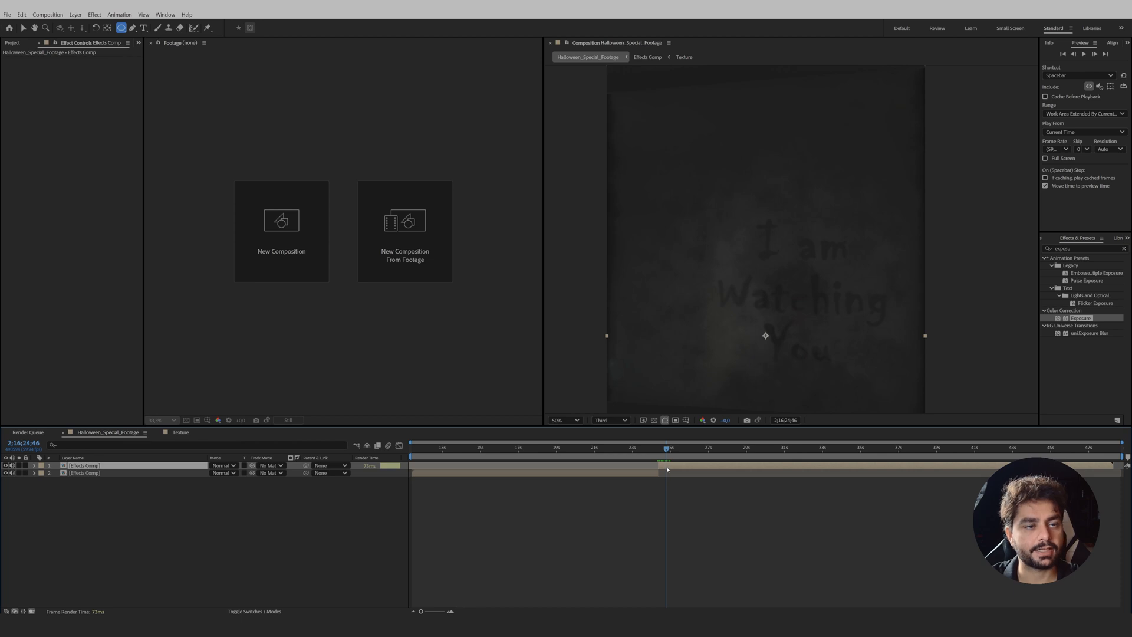
pyautogui.hotkey('ctrl', 'shift', 'd')
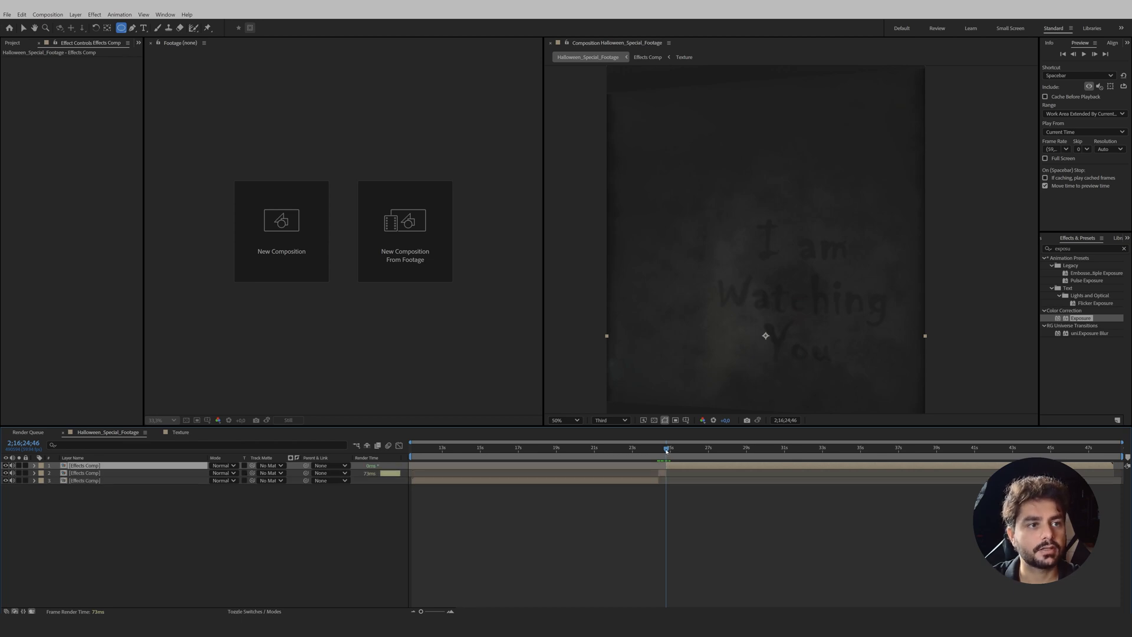
# Cut another jump at about 2;16;25;48 by splitting Effects Comp, deleting the short piece and closing the gap with the remaining segment
pyautogui.moveTo(666, 451)
pyautogui.mouseDown()
pyautogui.moveTo(676, 467)
pyautogui.moveTo(668, 451)
pyautogui.moveTo(685, 452)
pyautogui.mouseUp()
pyautogui.hotkey('ctrl', 'shift', 'd')
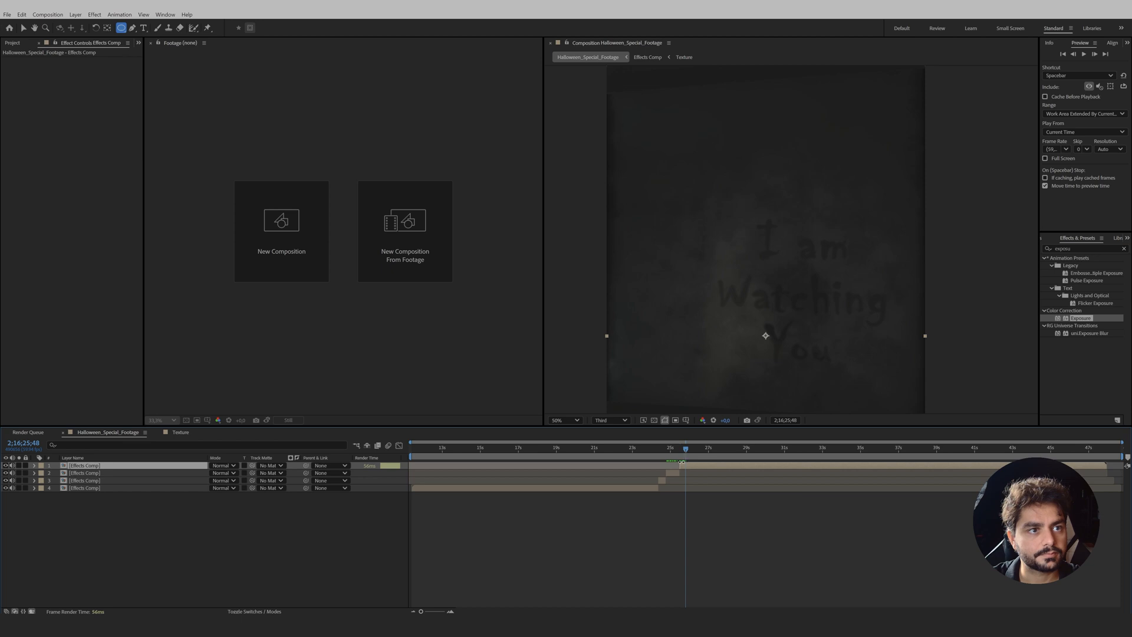
pyautogui.hotkey('ctrl', 'shift', 'd')
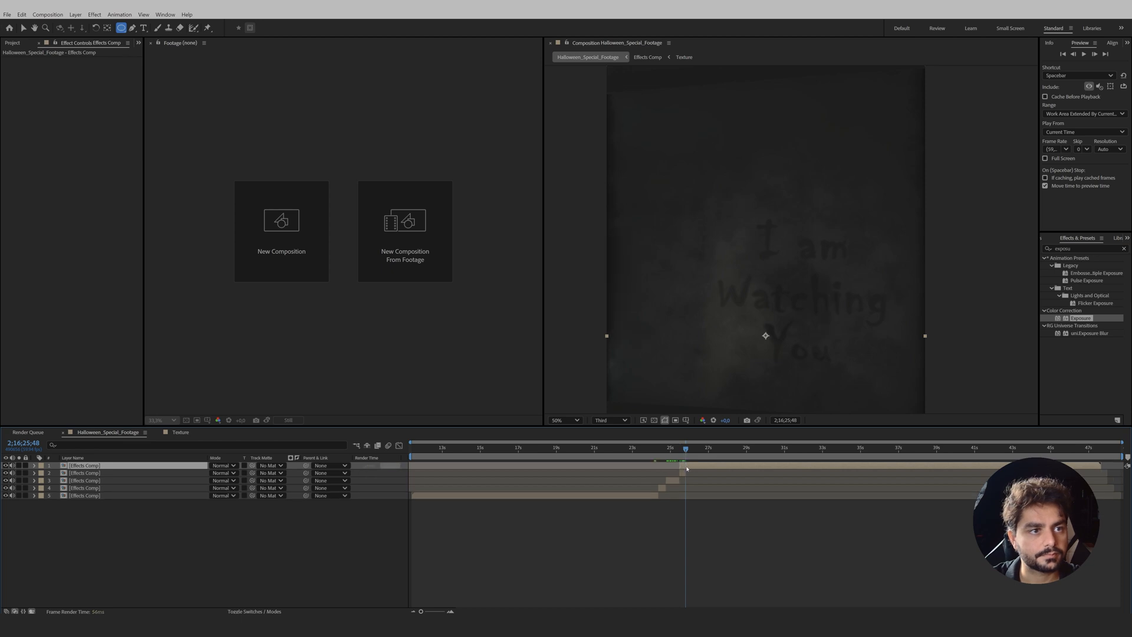
pyautogui.click(682, 472)
pyautogui.click(684, 465)
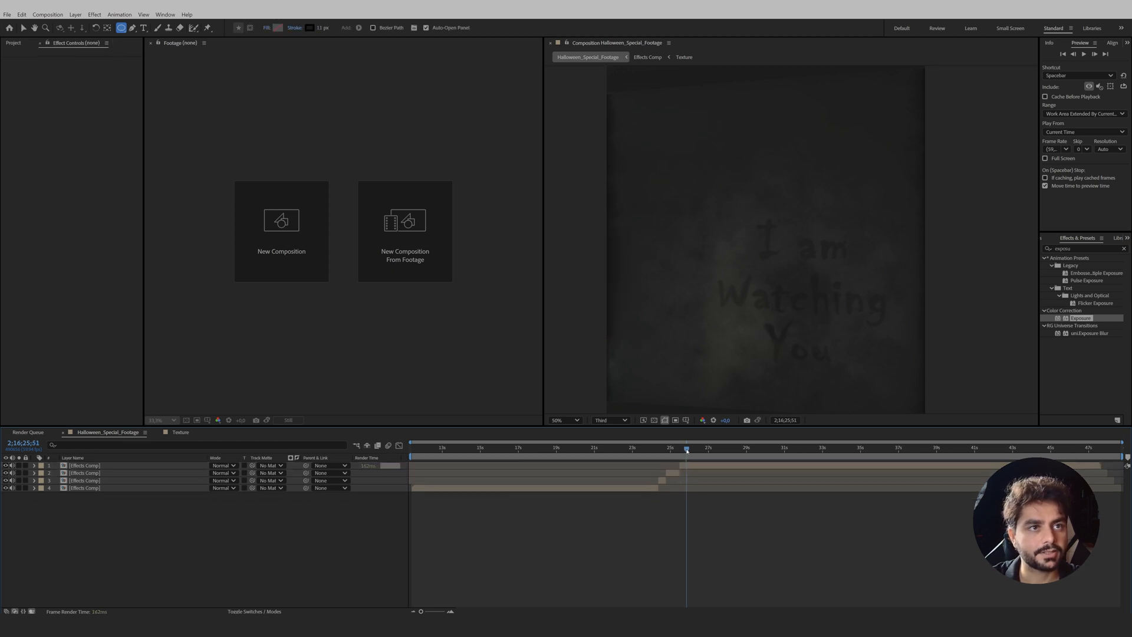
# Split the final Effects Comp segment once more and trim the end of the short segment before it to an earlier point
pyautogui.moveTo(685, 452); pyautogui.dragTo(568, 449)
pyautogui.press('F2')
pyautogui.press('=')
pyautogui.press('=')
pyautogui.hotkey('ctrl', 'shift', 'd')
pyautogui.hotkey('ctrl', 'z')
pyautogui.click(667, 466)
pyautogui.moveTo(615, 480); pyautogui.dragTo(587, 482)
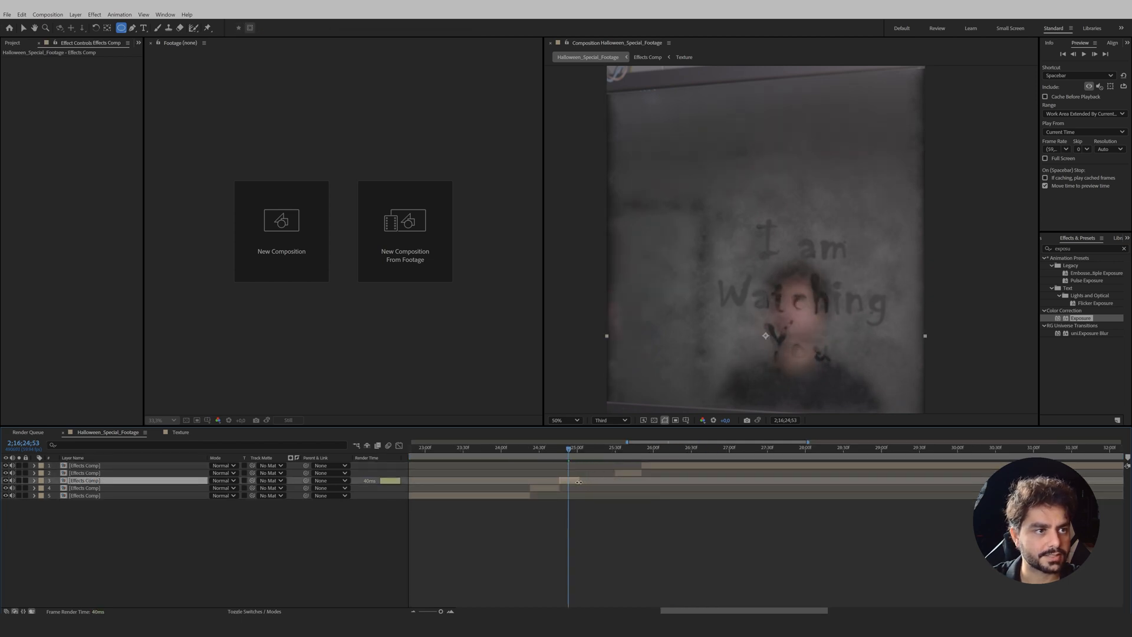
# Slide the two following Effects Comp segments earlier together to close the gap after the trimmed segment
pyautogui.click(624, 473)
pyautogui.keyDown('shift'); pyautogui.click(648, 466); pyautogui.keyUp('shift')
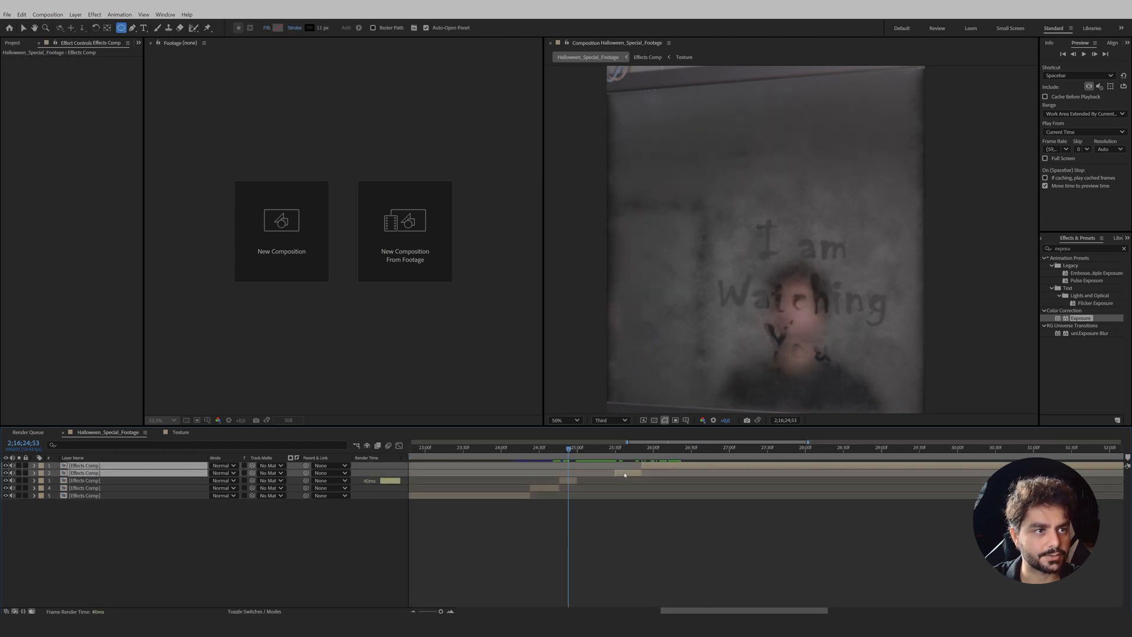
pyautogui.moveTo(624, 474); pyautogui.dragTo(605, 474)
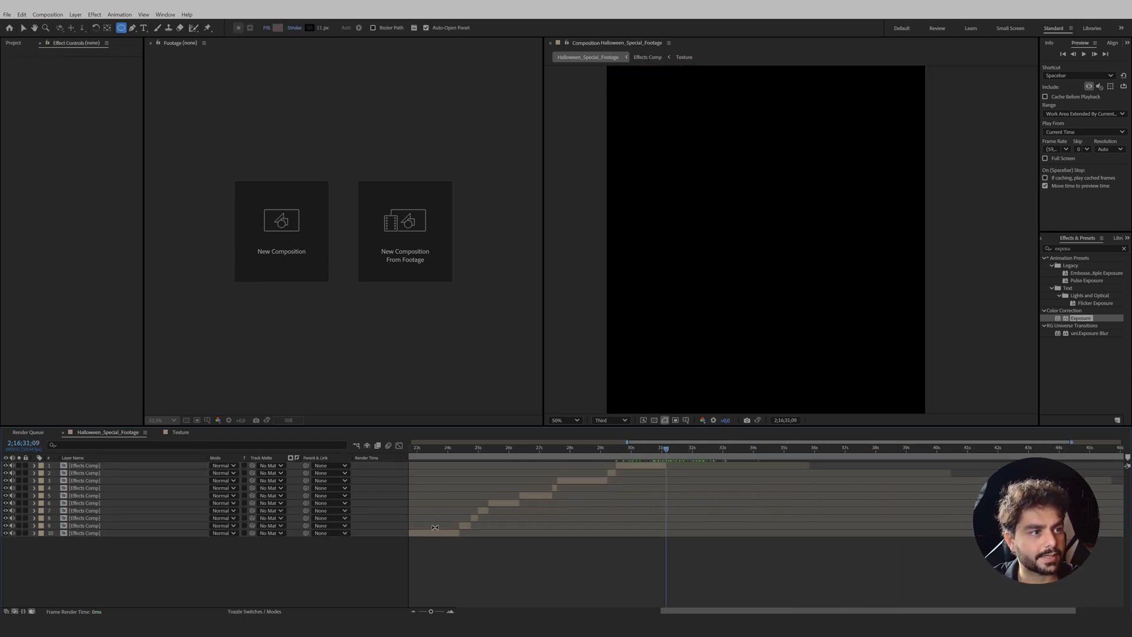
# Try duplicating the long opening Effects Comp segment, moving the copy above all layers and sliding it to the end of the cuts
pyautogui.moveTo(691, 610); pyautogui.dragTo(426, 586)
pyautogui.press('-')
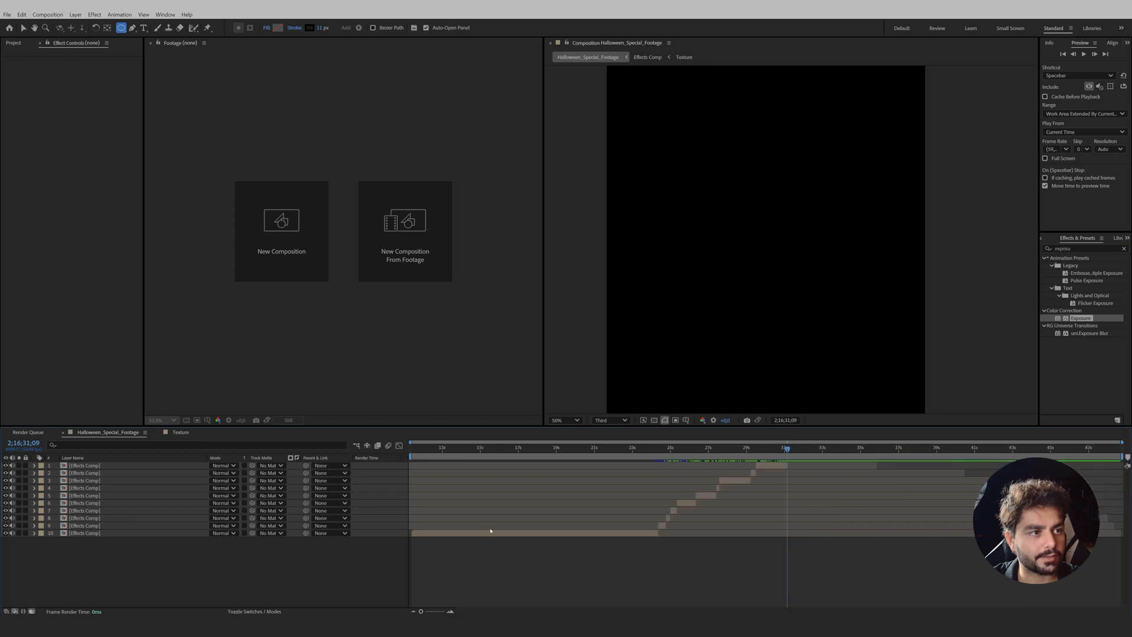
pyautogui.click(449, 535)
pyautogui.hotkey('ctrl', 'd')
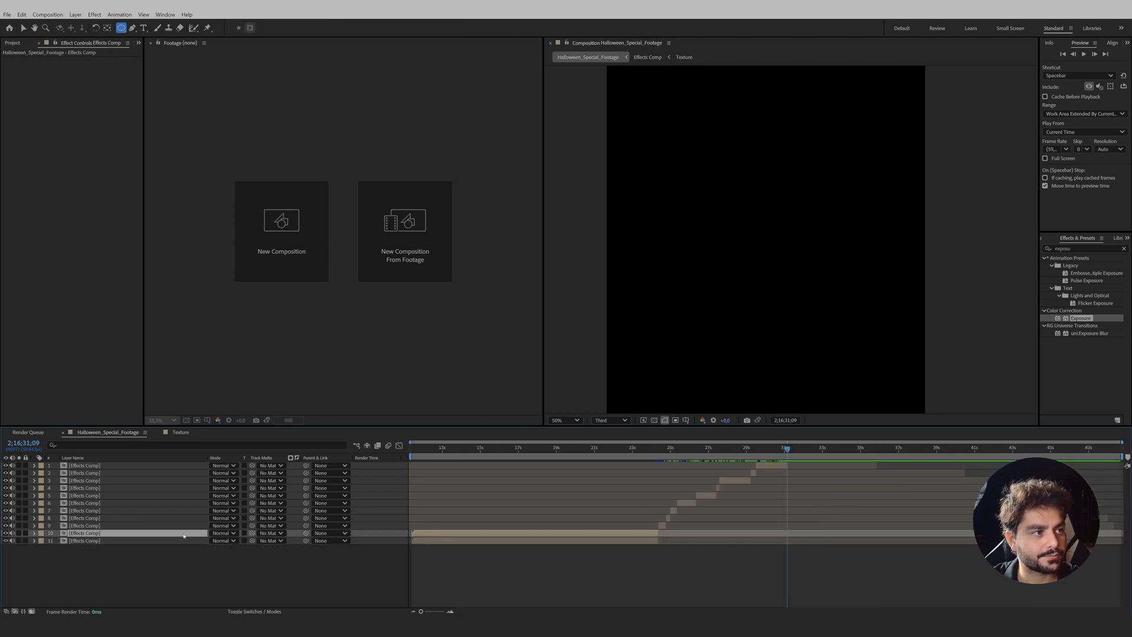
pyautogui.moveTo(171, 459); pyautogui.dragTo(176, 465)
pyautogui.moveTo(440, 466); pyautogui.dragTo(816, 484)
# Scrub through the last jump-cut segments to check the end of the sequence
pyautogui.moveTo(778, 451); pyautogui.dragTo(780, 455)
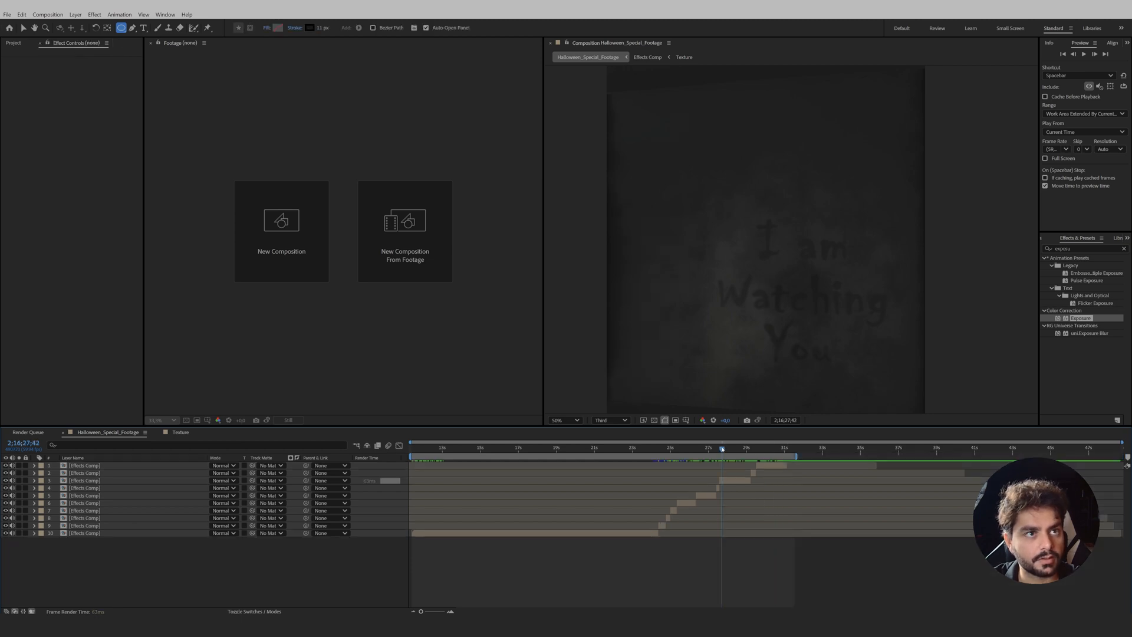
pyautogui.moveTo(722, 450); pyautogui.dragTo(761, 439)
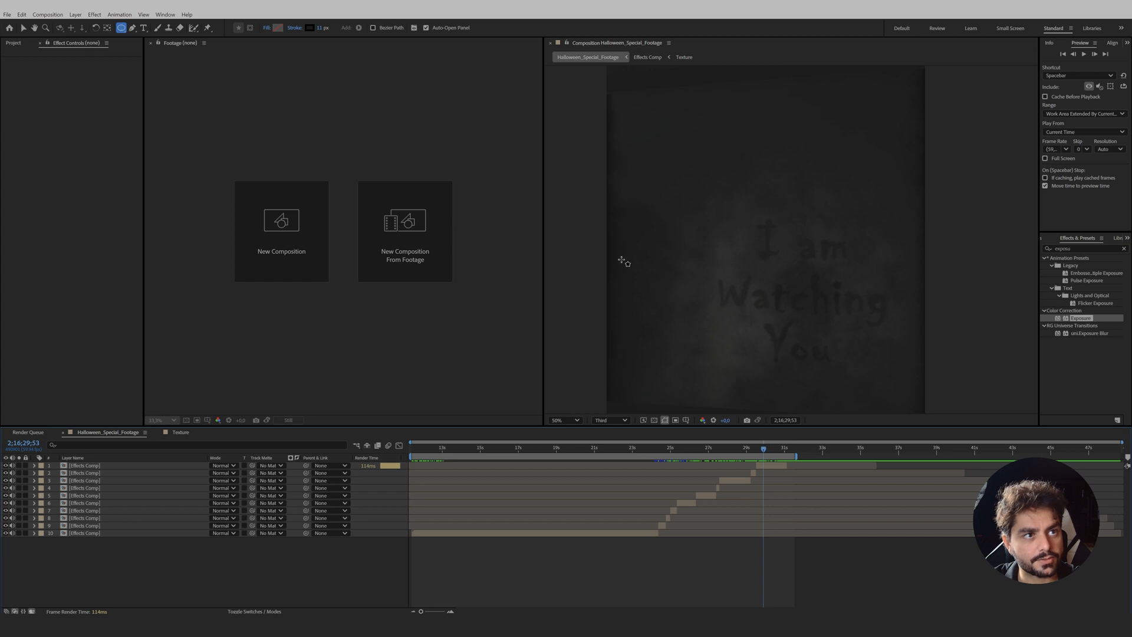
pyautogui.click(773, 449)
pyautogui.moveTo(773, 450); pyautogui.dragTo(777, 450)
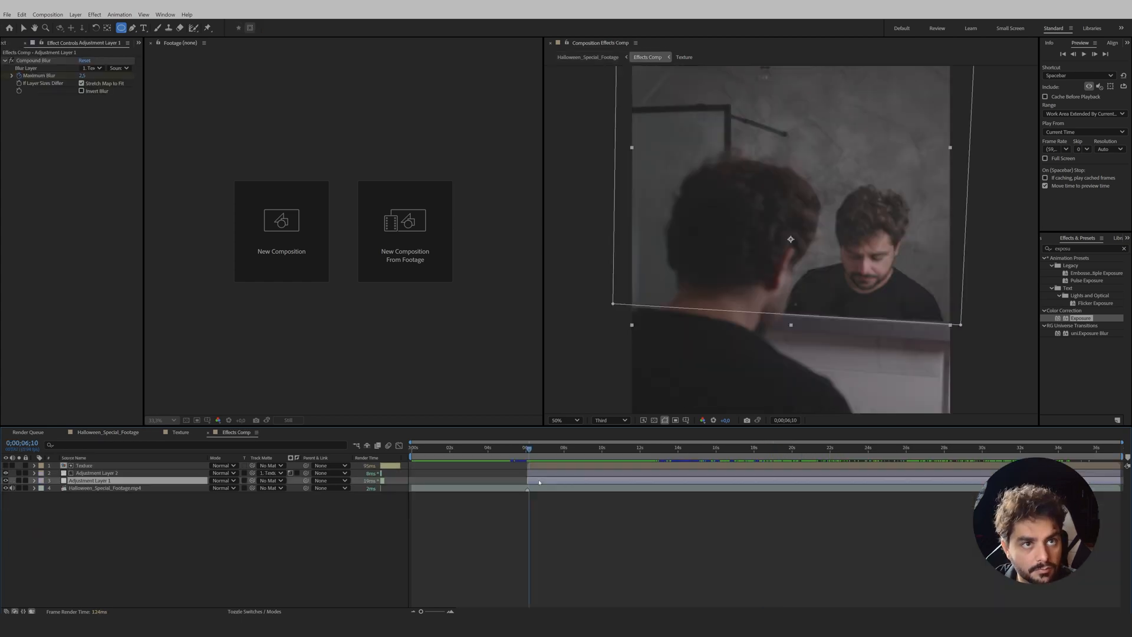
# In Effects Comp, reveal the keyframes of Adjustment Layers 1 and 2 and set the Exposure to 0 at 0;00;06;04
pyautogui.press('u')
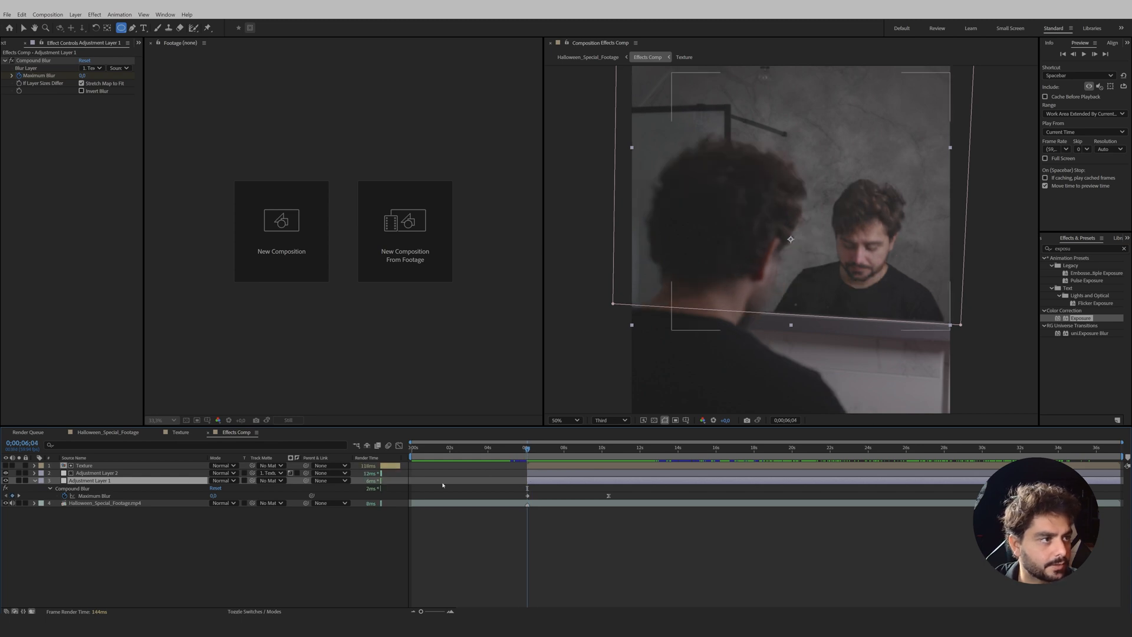
pyautogui.click(545, 472)
pyautogui.press('u')
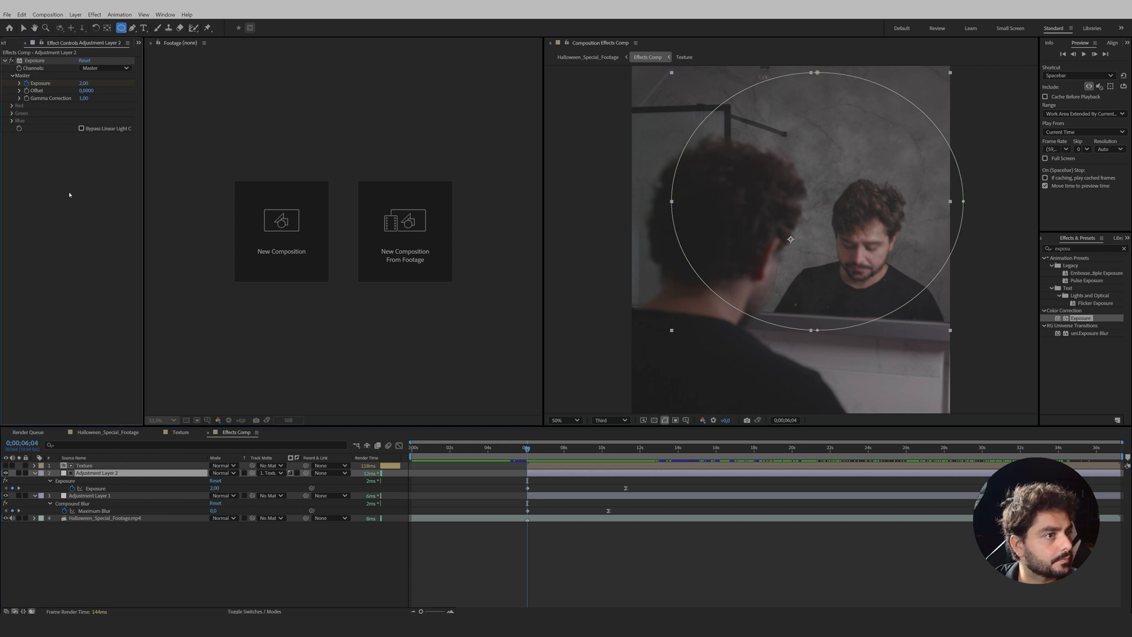
pyautogui.click(215, 488)
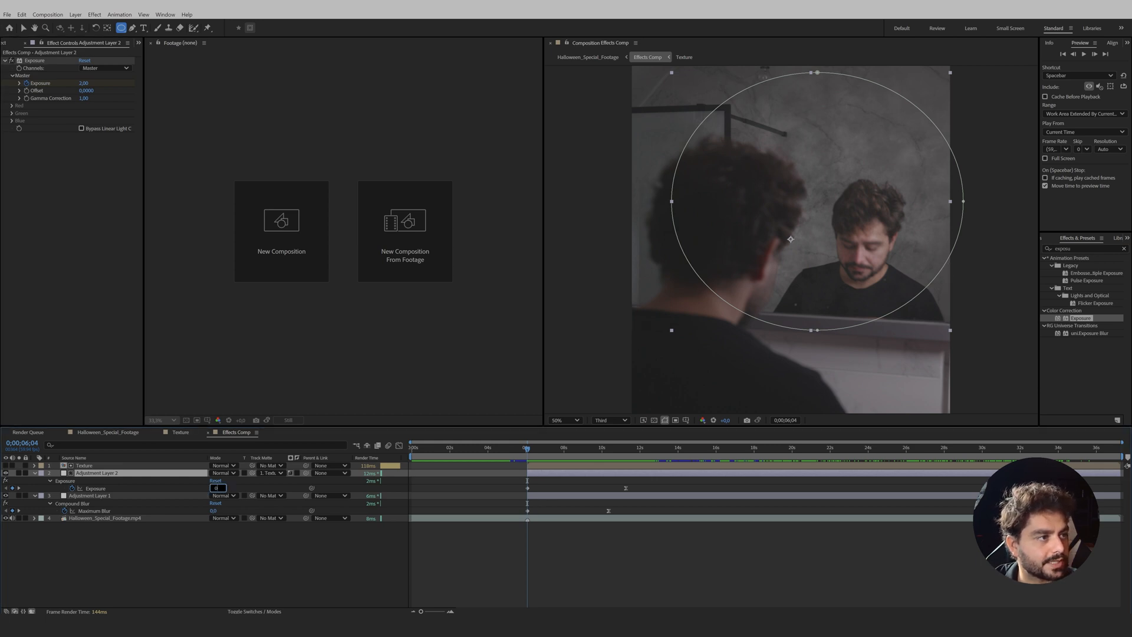
pyautogui.write('0')
pyautogui.press('Return')
# Open the Texture composition at 0;00;10;21, inspect the message lettering up close and clear the layer selection
pyautogui.moveTo(527, 450); pyautogui.dragTo(609, 472)
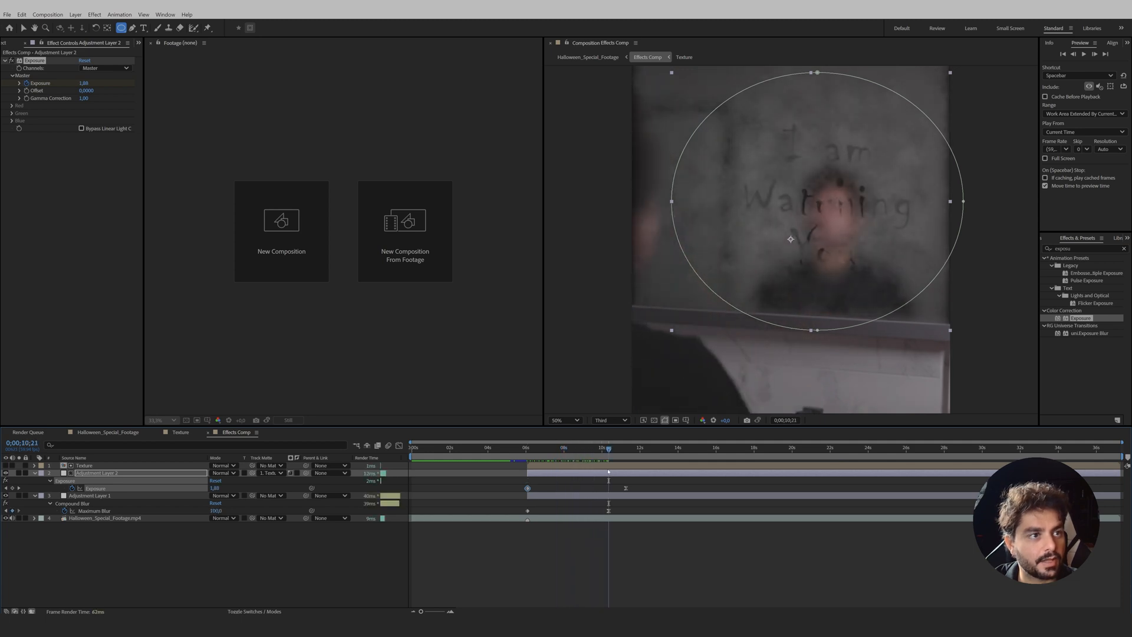
pyautogui.doubleClick(605, 466)
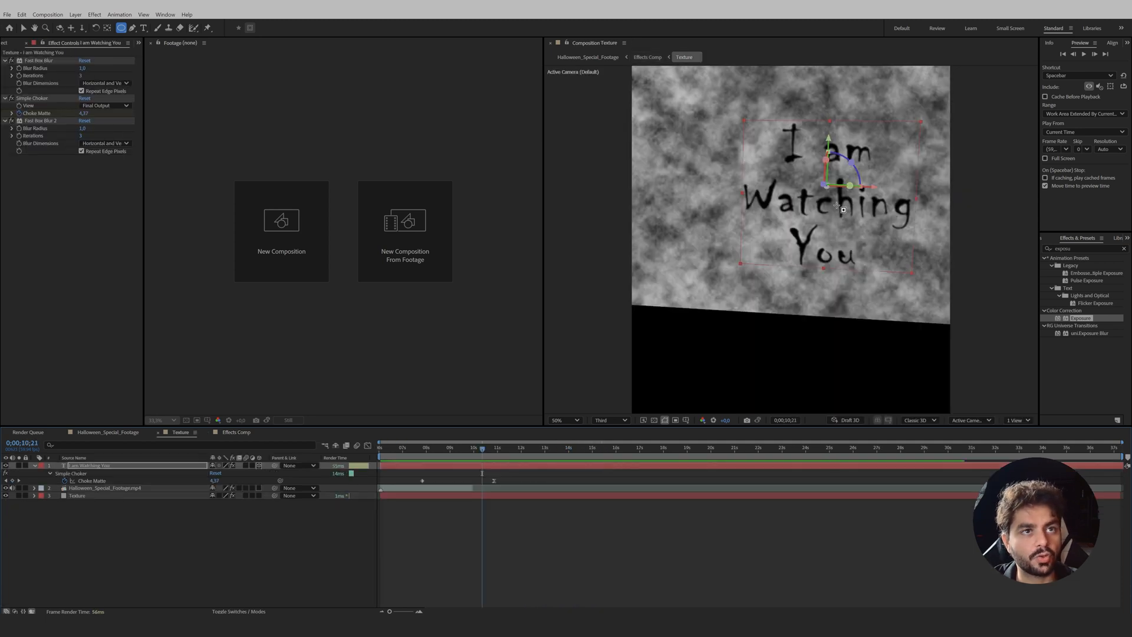
pyautogui.scroll(1, 853, 210)
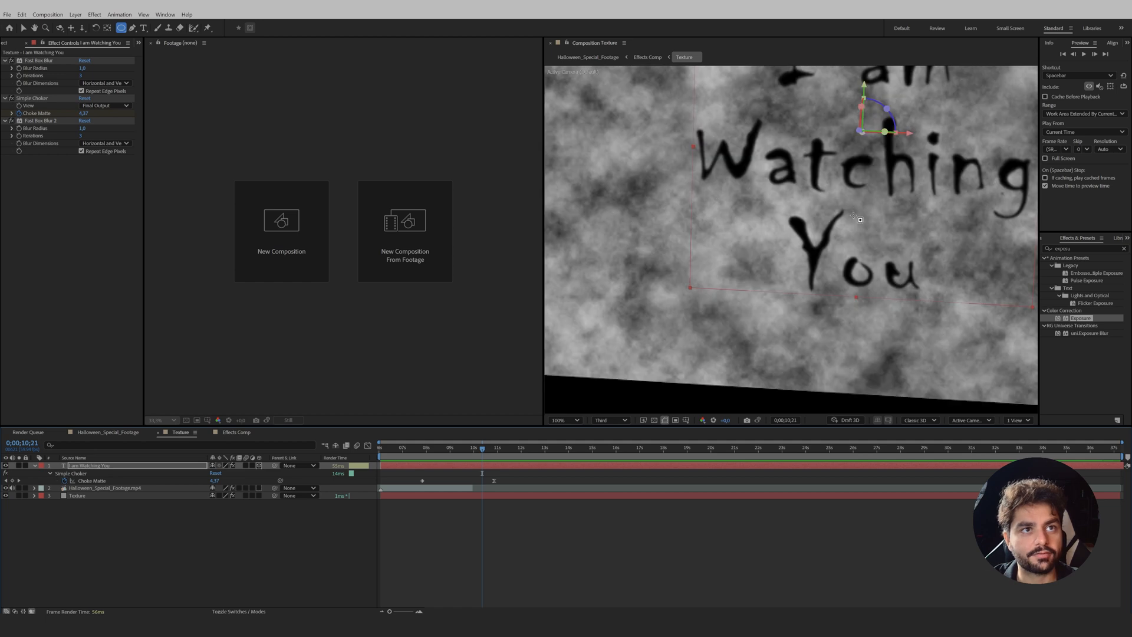
pyautogui.press('space')
pyautogui.moveTo(889, 216); pyautogui.dragTo(776, 277)
pyautogui.click(514, 485)
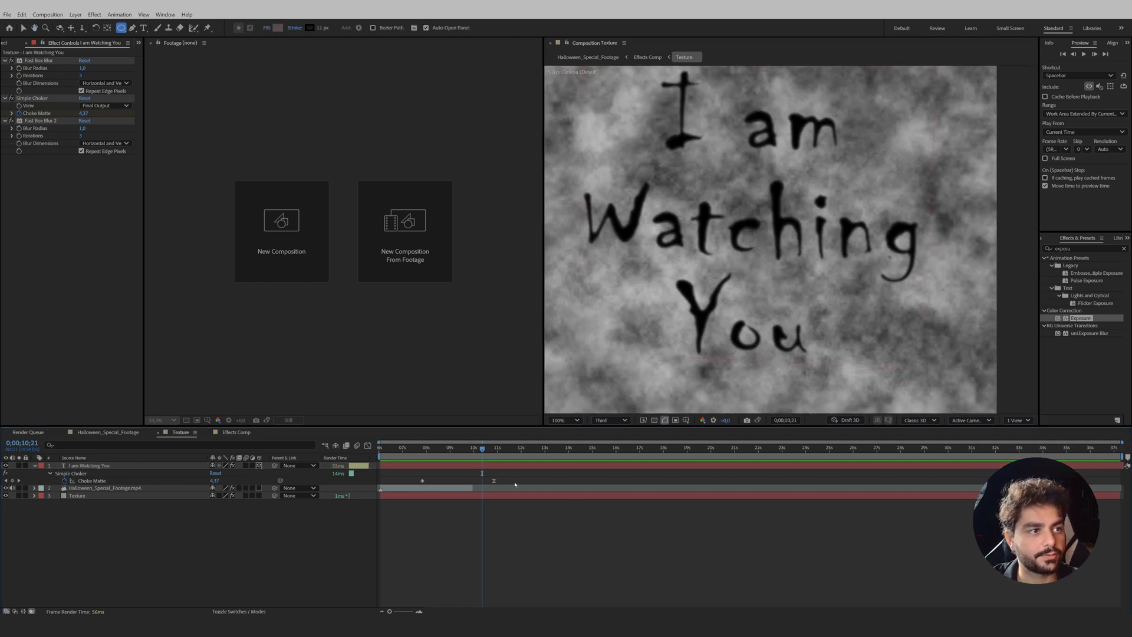
# Draw a straight vertical line with the Pen tool just left of the "I am Watching You" text
pyautogui.click(132, 27)
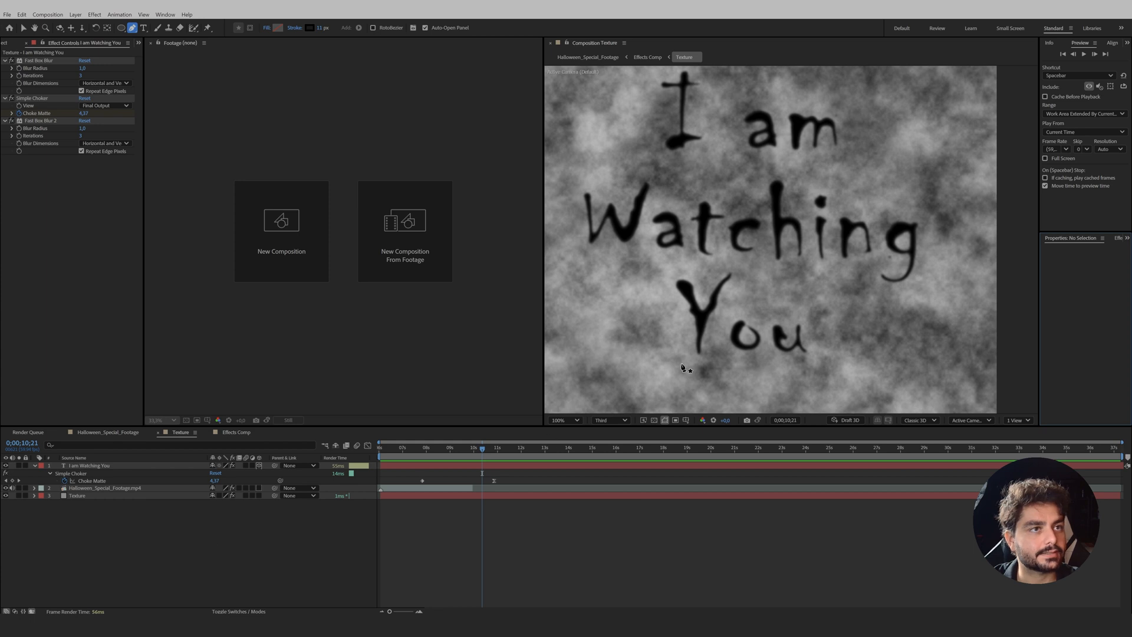
pyautogui.scroll(-1, 752, 246)
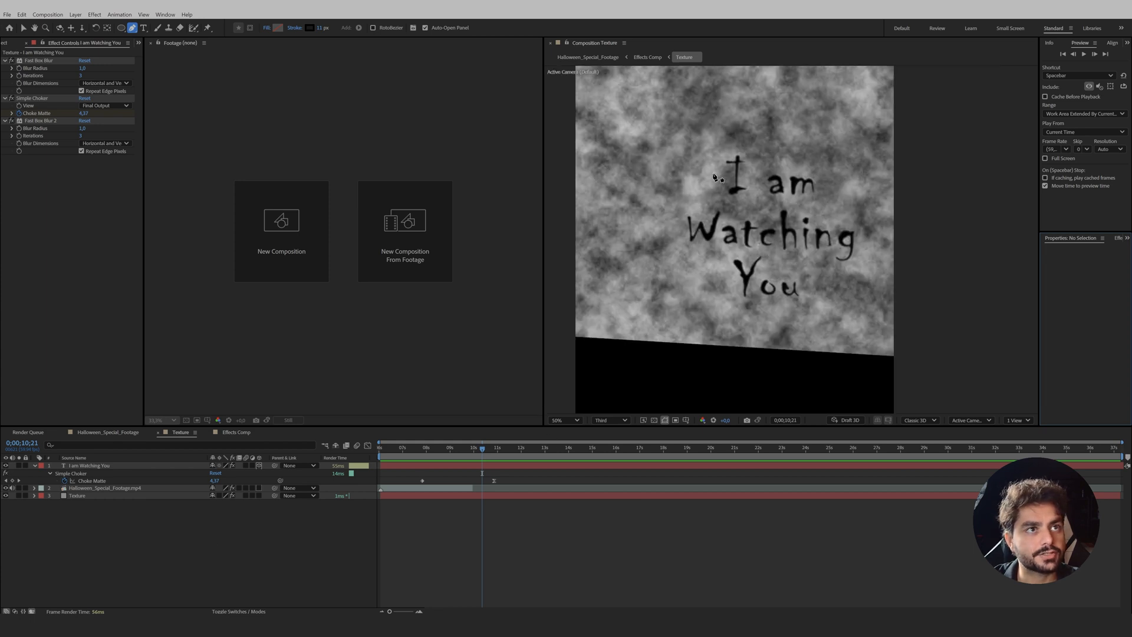
pyautogui.click(678, 147)
pyautogui.click(679, 258)
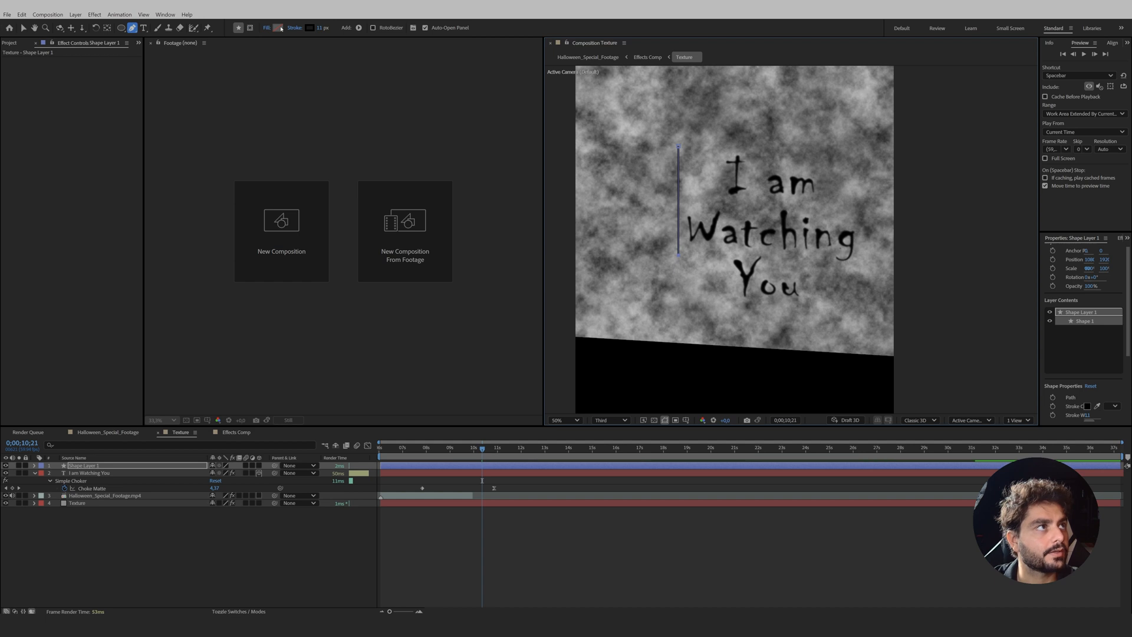
# Set the vertical line's stroke colour to black and increase its stroke width
pyautogui.click(310, 28)
pyautogui.moveTo(469, 350); pyautogui.dragTo(429, 387)
pyautogui.click(618, 279)
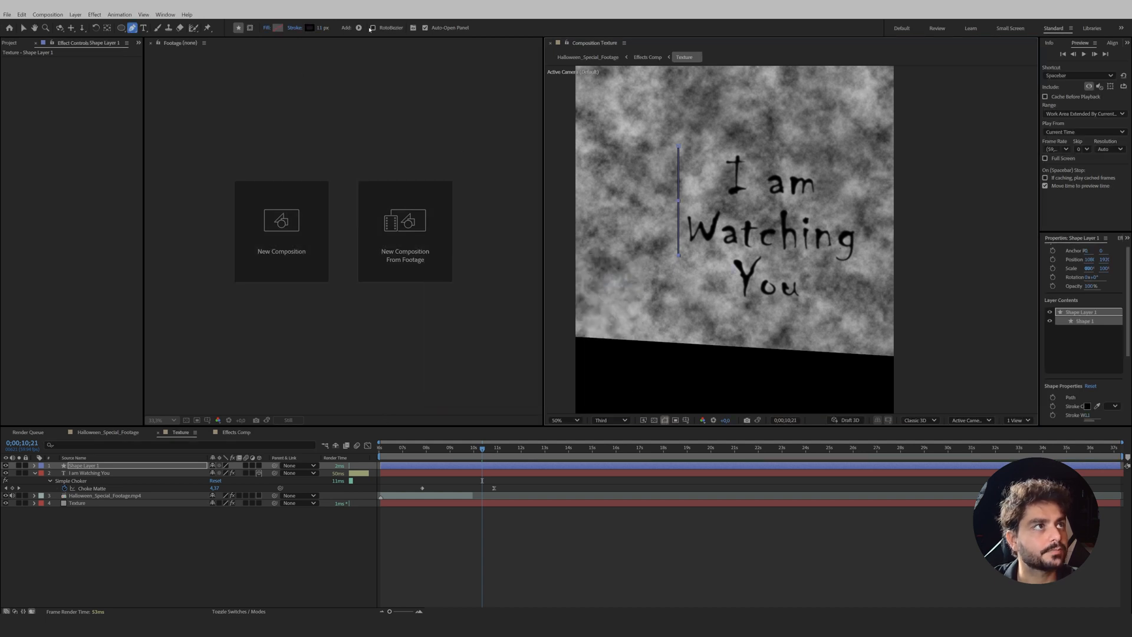
pyautogui.moveTo(320, 28)
pyautogui.mouseDown()
pyautogui.moveTo(351, 27)
pyautogui.moveTo(342, 28)
pyautogui.mouseUp()
# Expand the contents of Shape Layer 1 to reach the path and stroke properties of Shape 1
pyautogui.click(33, 466)
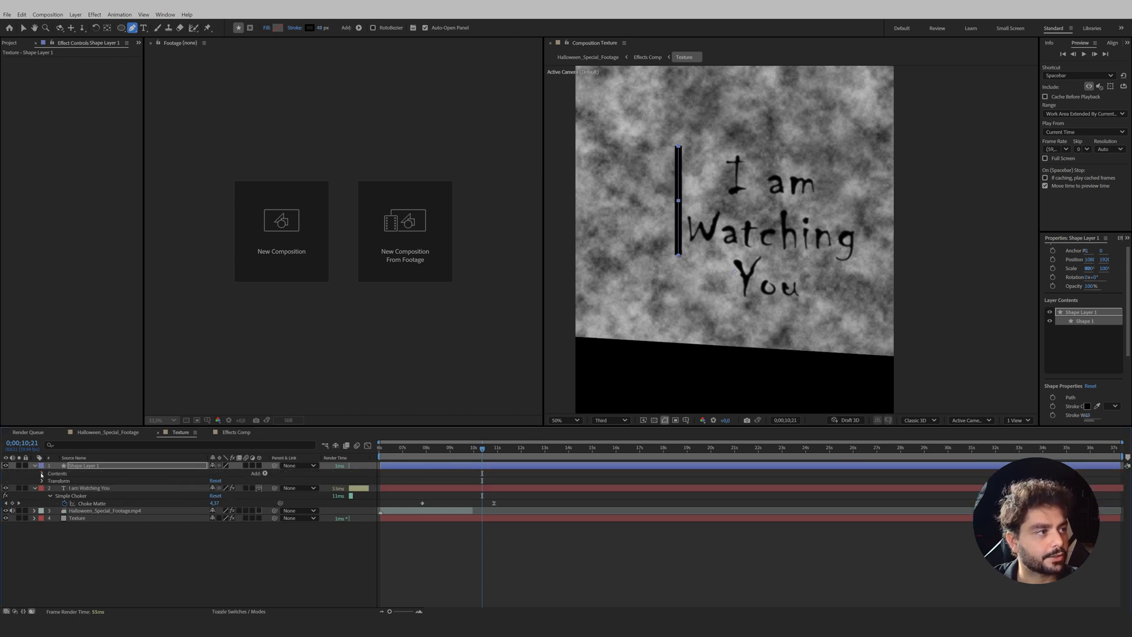
pyautogui.click(42, 474)
pyautogui.click(50, 481)
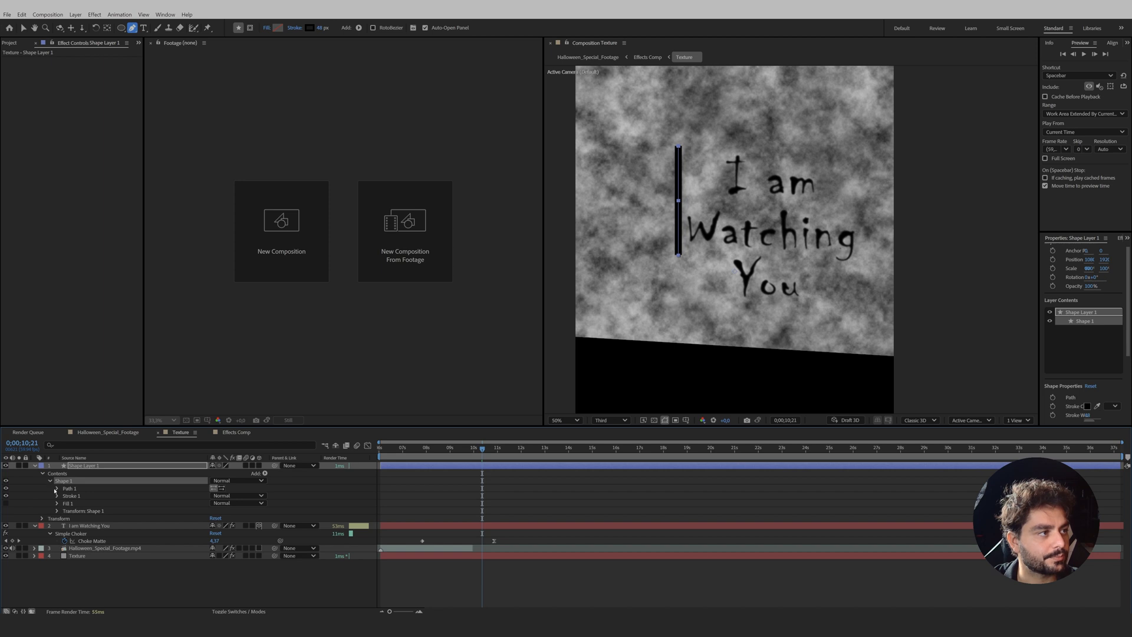
# Set the Line Cap of the vertical line's stroke on Shape Layer 1 to Round Cap
pyautogui.click(57, 496)
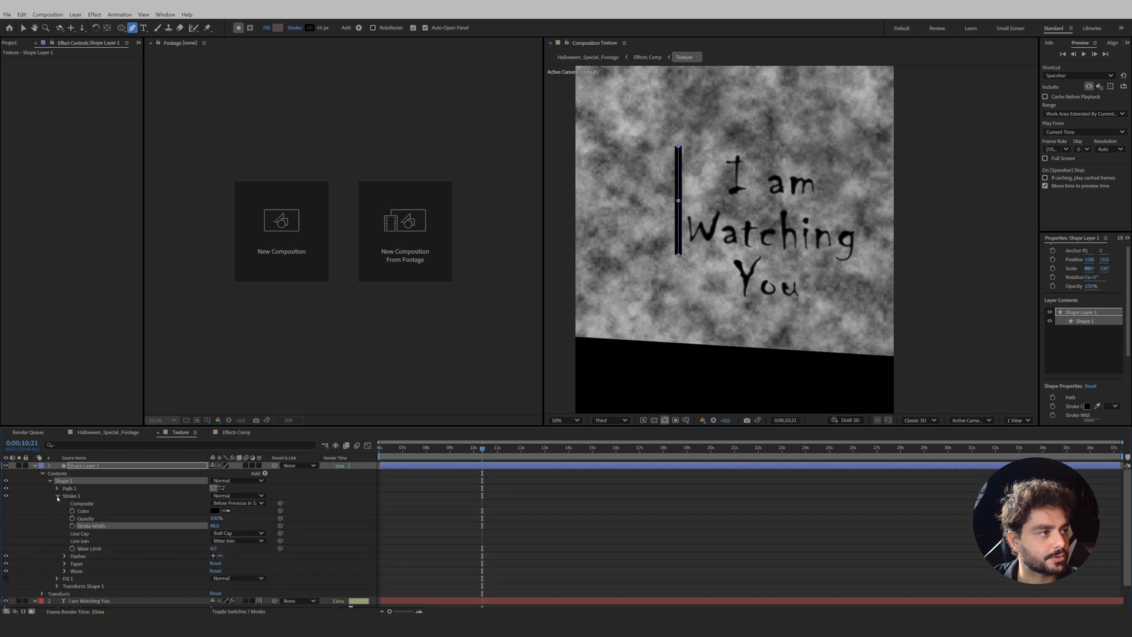
pyautogui.click(239, 533)
pyautogui.click(240, 548)
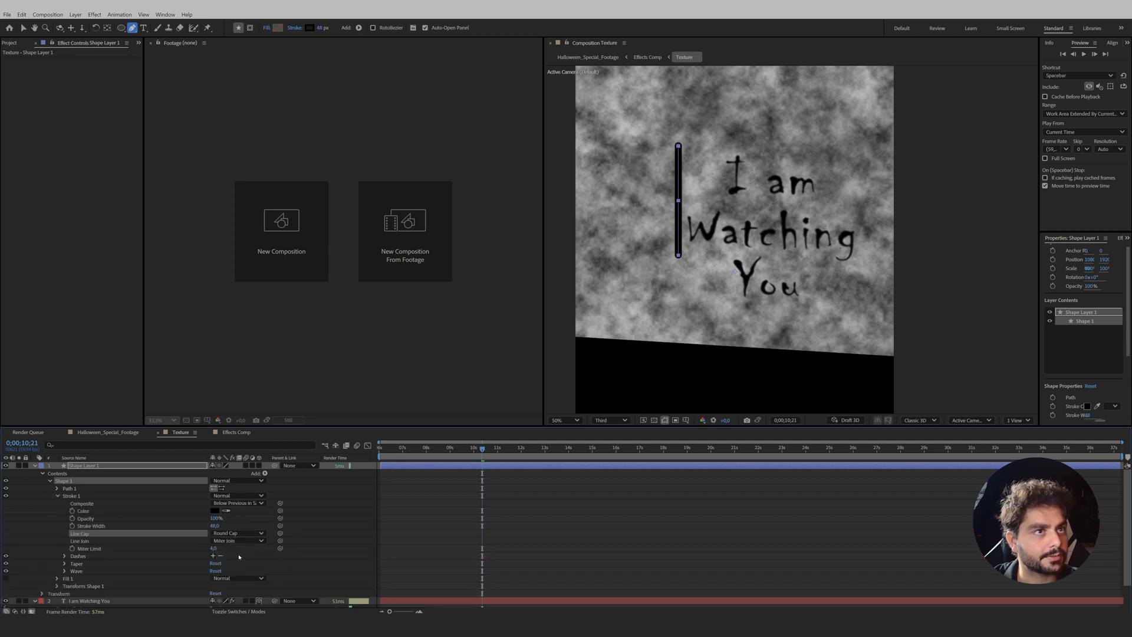
# Add Trim Paths to the line and keyframe End from 0% at 0;00;10;21 to 100% at 0;00;12;29
pyautogui.click(265, 473)
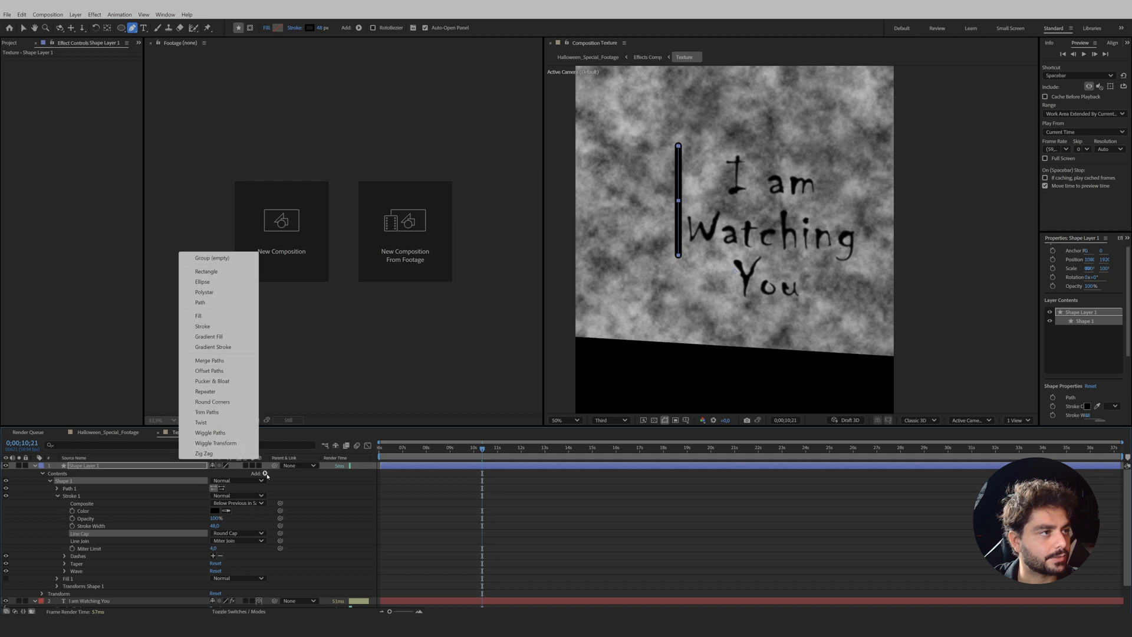
pyautogui.click(212, 412)
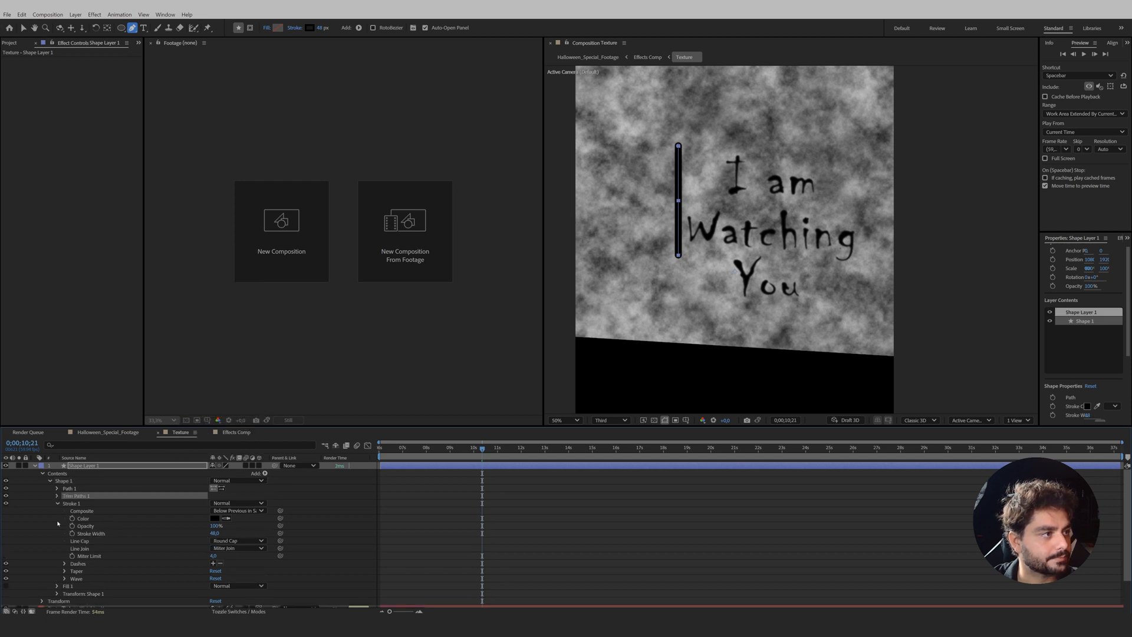
pyautogui.click(56, 495)
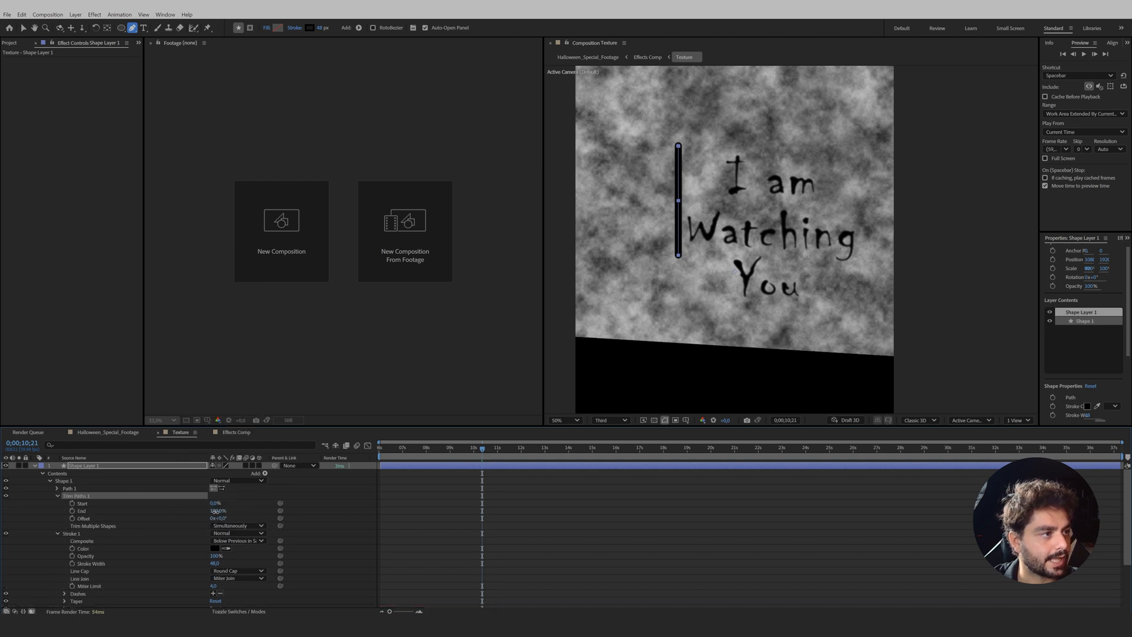
pyautogui.moveTo(215, 511); pyautogui.dragTo(78, 517)
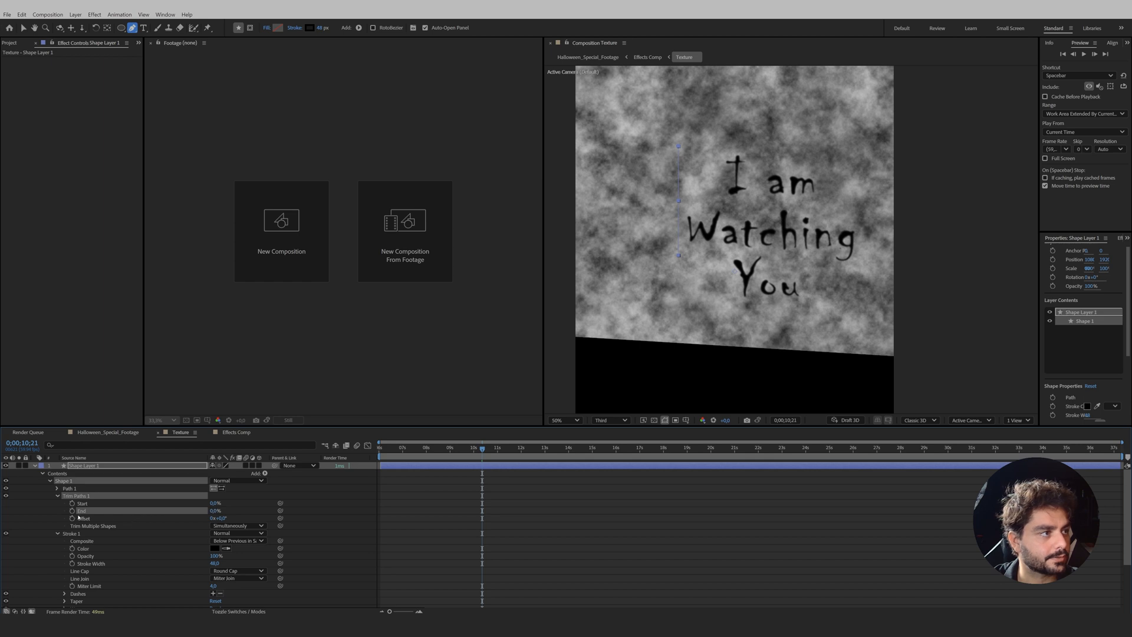
pyautogui.press('space')
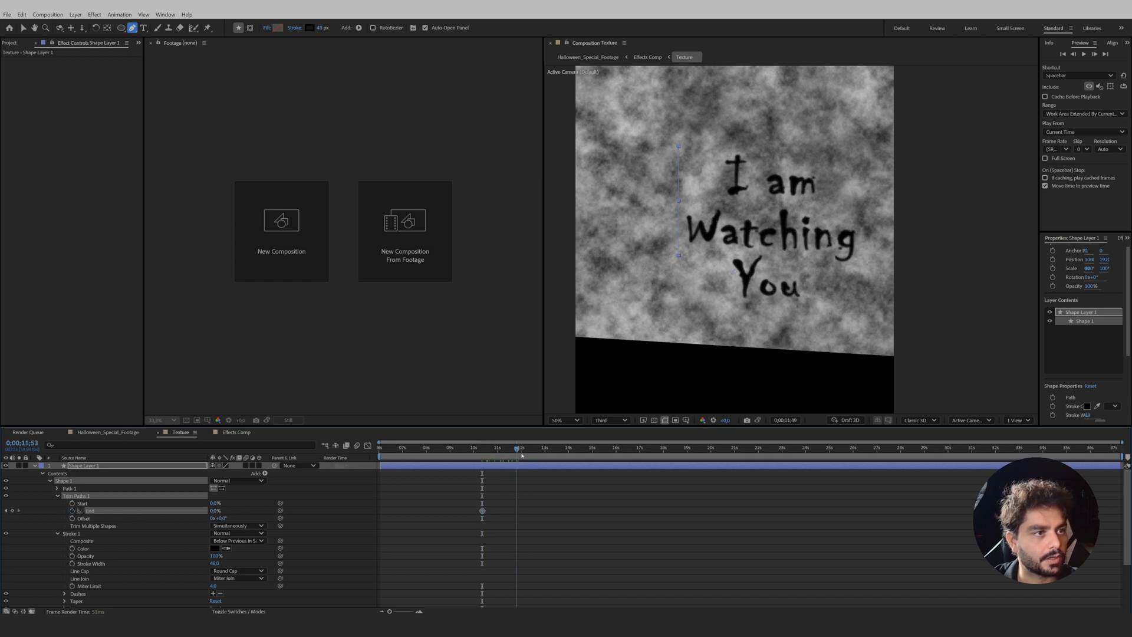
pyautogui.moveTo(218, 512); pyautogui.dragTo(278, 511)
# Apply Easy Ease to the 100% End keyframe and reshape its speed curve to start fast and slow down gradually
pyautogui.rightClick(535, 510)
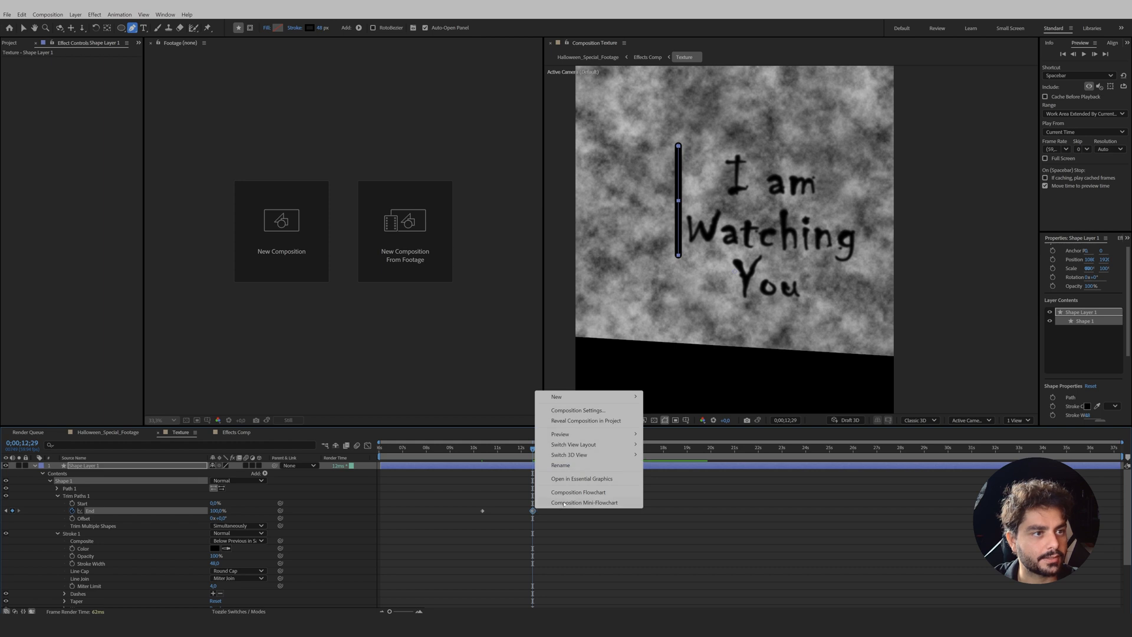
pyautogui.rightClick(533, 511)
pyautogui.moveTo(558, 504)
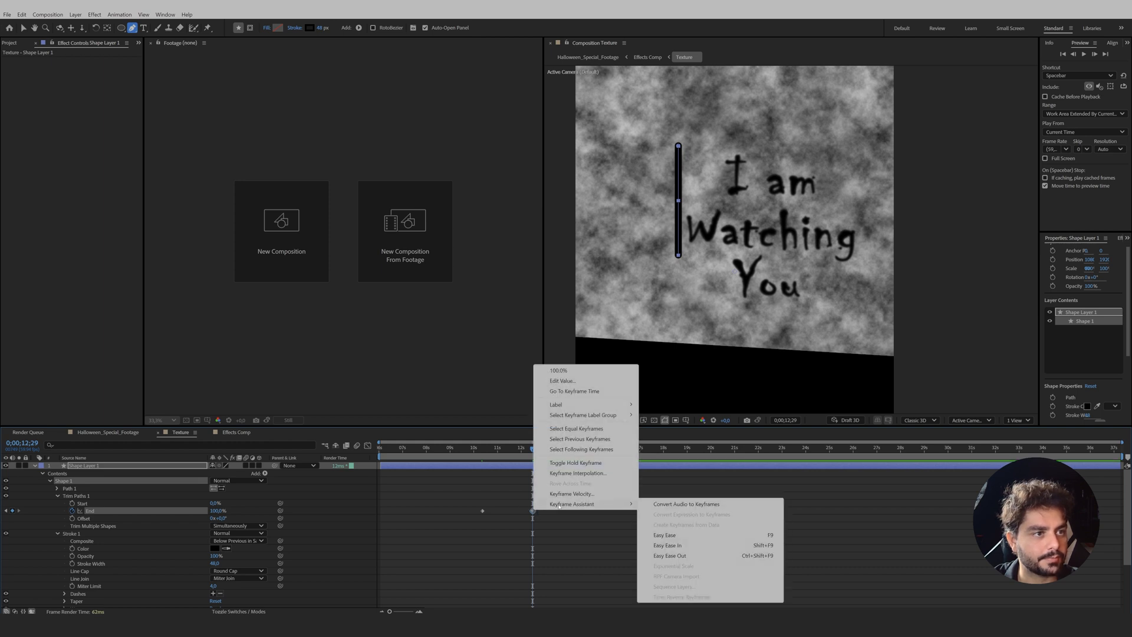
pyautogui.click(683, 534)
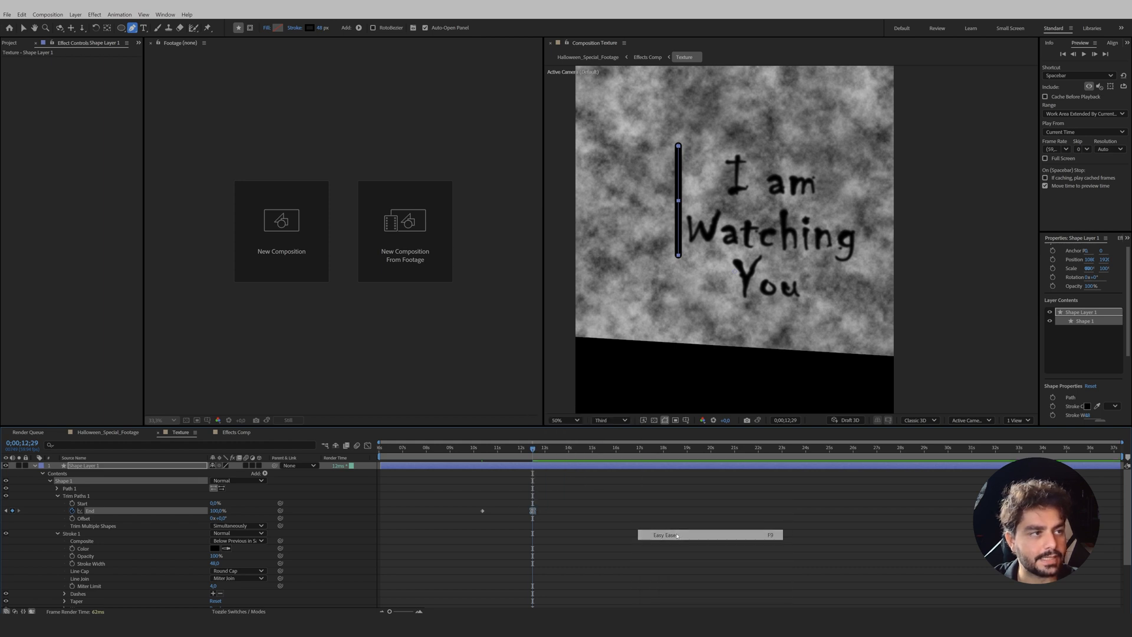
pyautogui.click(368, 446)
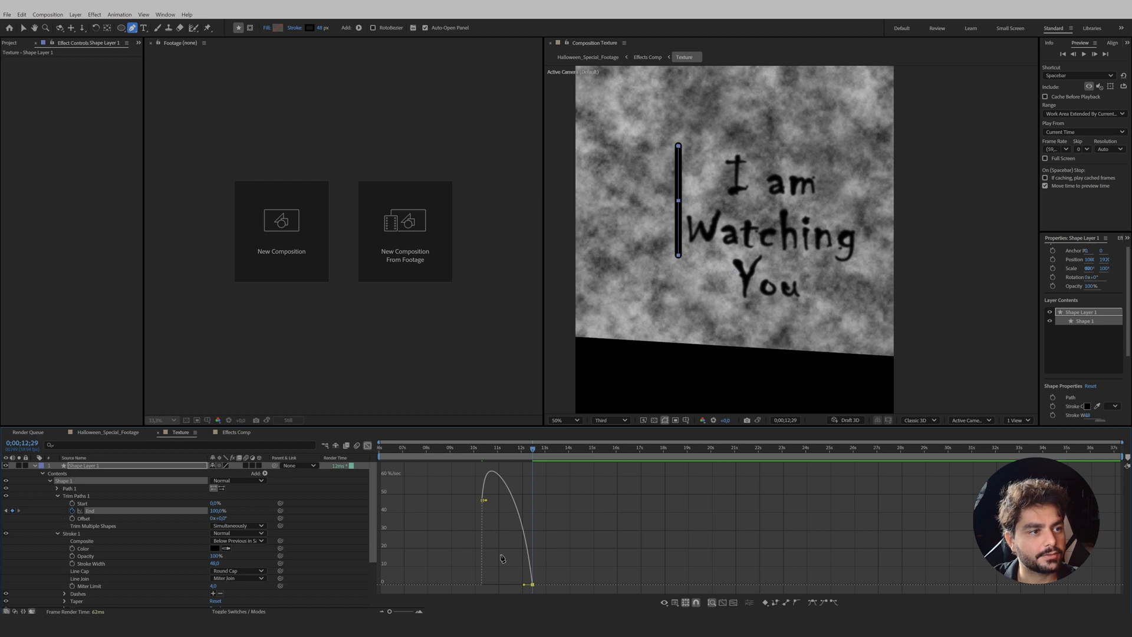
pyautogui.moveTo(526, 585); pyautogui.dragTo(509, 584)
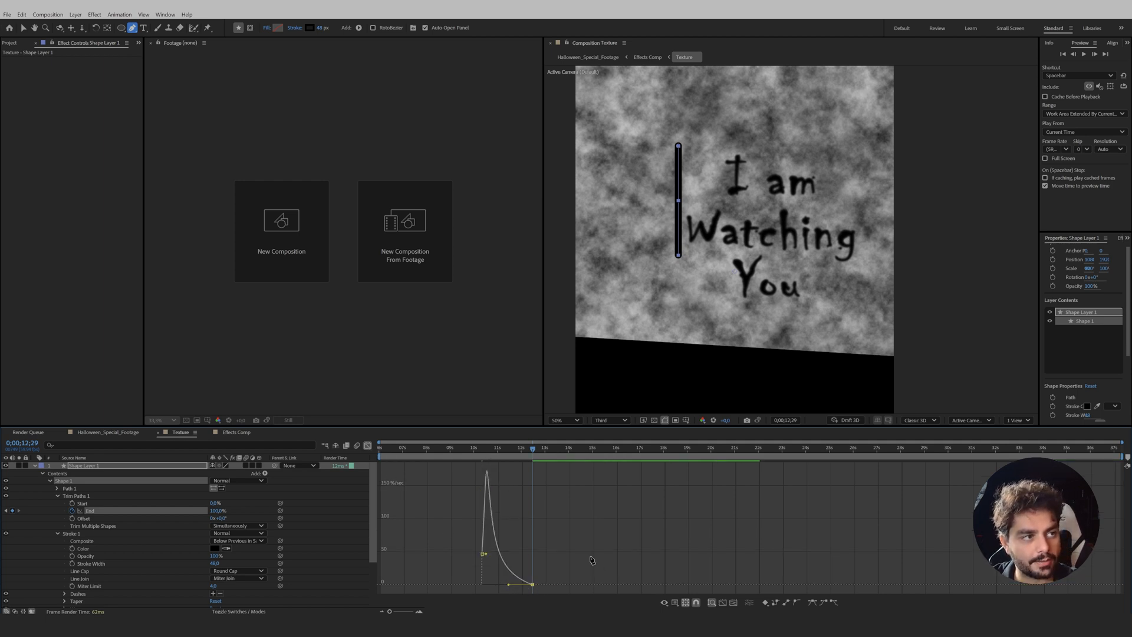
pyautogui.click(366, 446)
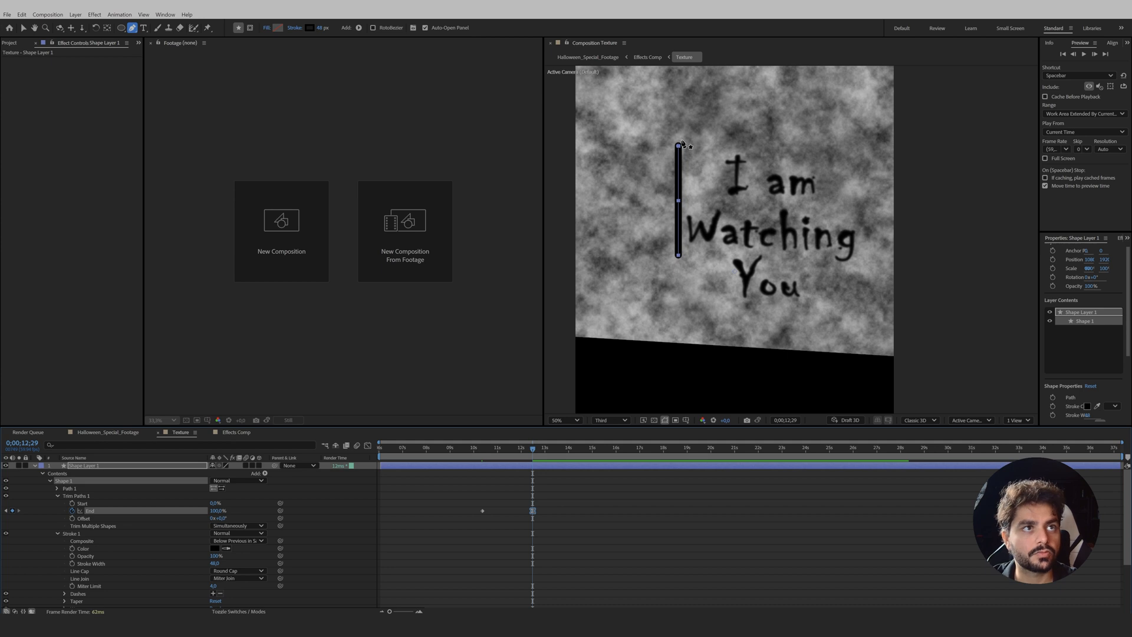
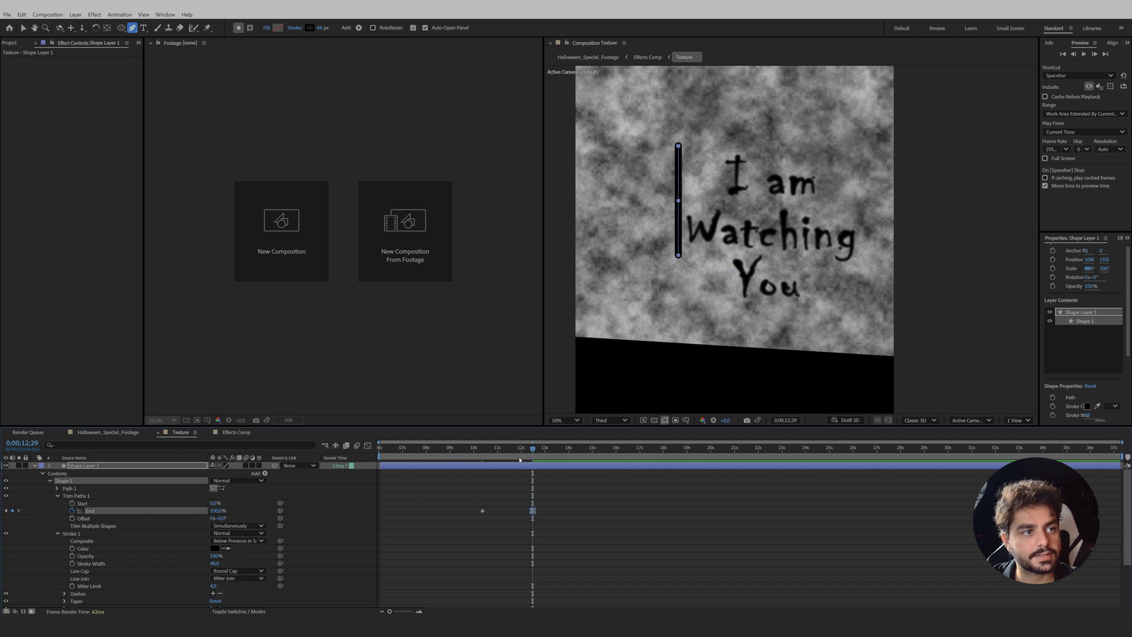
# Trim Shape Layer 1 so it spans only the time between its two End keyframes
pyautogui.moveTo(532, 452)
pyautogui.mouseDown()
pyautogui.moveTo(482, 451)
pyautogui.moveTo(482, 465)
pyautogui.moveTo(495, 449)
pyautogui.moveTo(533, 449)
pyautogui.moveTo(474, 447)
pyautogui.moveTo(535, 460)
pyautogui.moveTo(497, 459)
pyautogui.mouseUp()
pyautogui.click(433, 465)
pyautogui.hotkey('ctrl', 'shift', 'd')
pyautogui.press('Delete')
pyautogui.click(497, 466)
pyautogui.press('q')
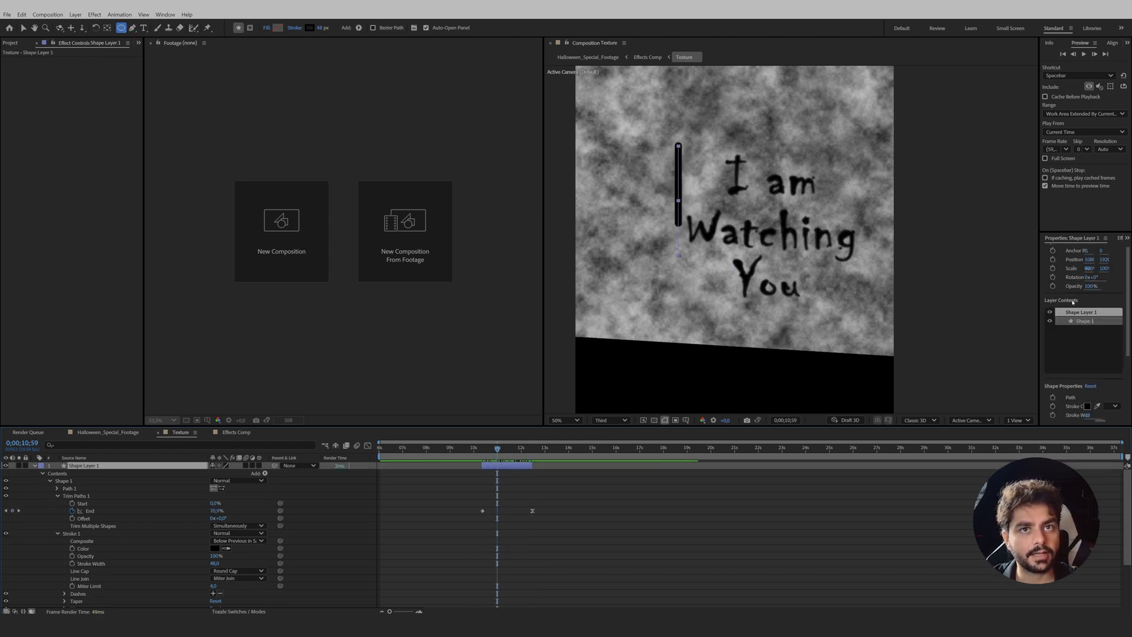
# Find the Linear Wipe transition effect and apply it to Shape Layer 1
pyautogui.hotkey('ctrl', '5')
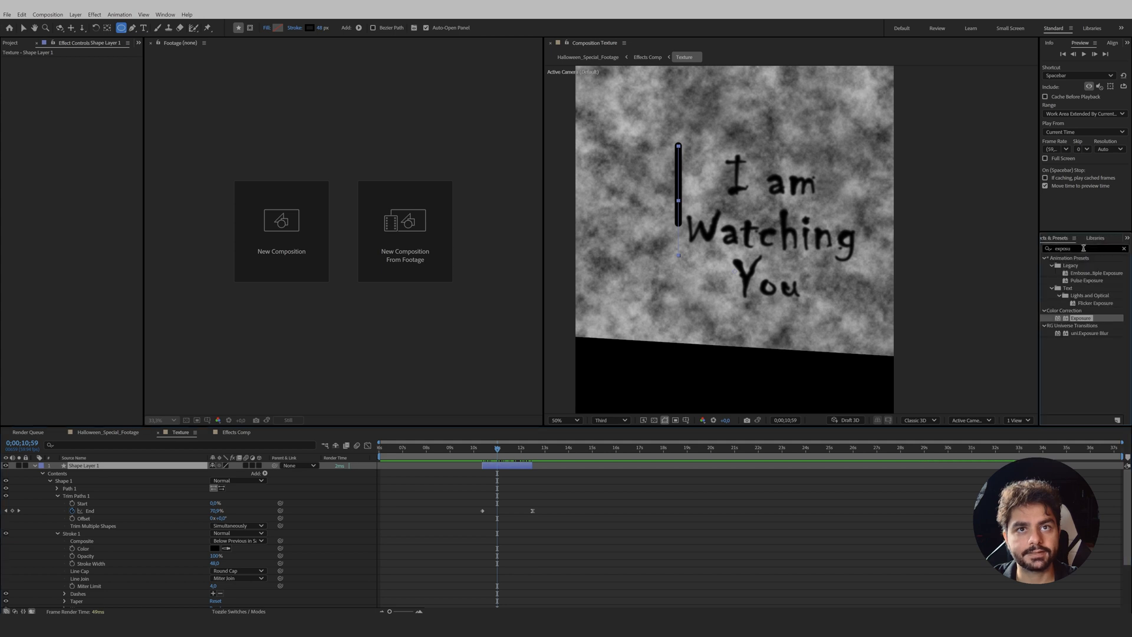
pyautogui.write('linear w')
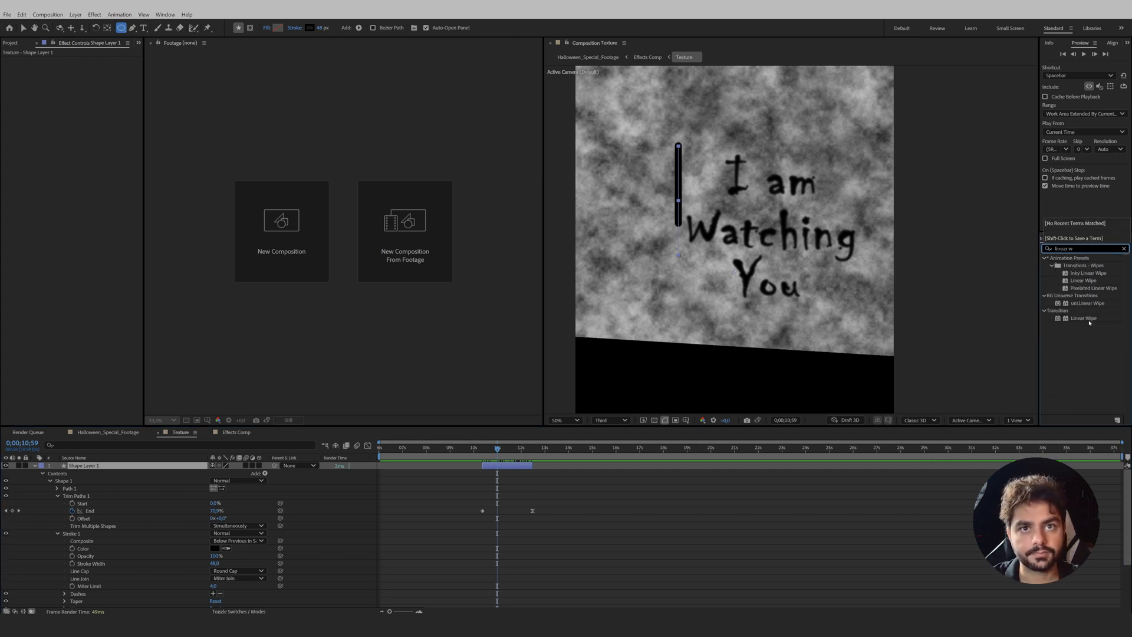
pyautogui.moveTo(1088, 319); pyautogui.dragTo(508, 466)
pyautogui.press('v')
# Set the Linear Wipe angle to 180°, Transition Completion to about 32% and Feather to about 279, and check the fade along the timeline
pyautogui.click(89, 76)
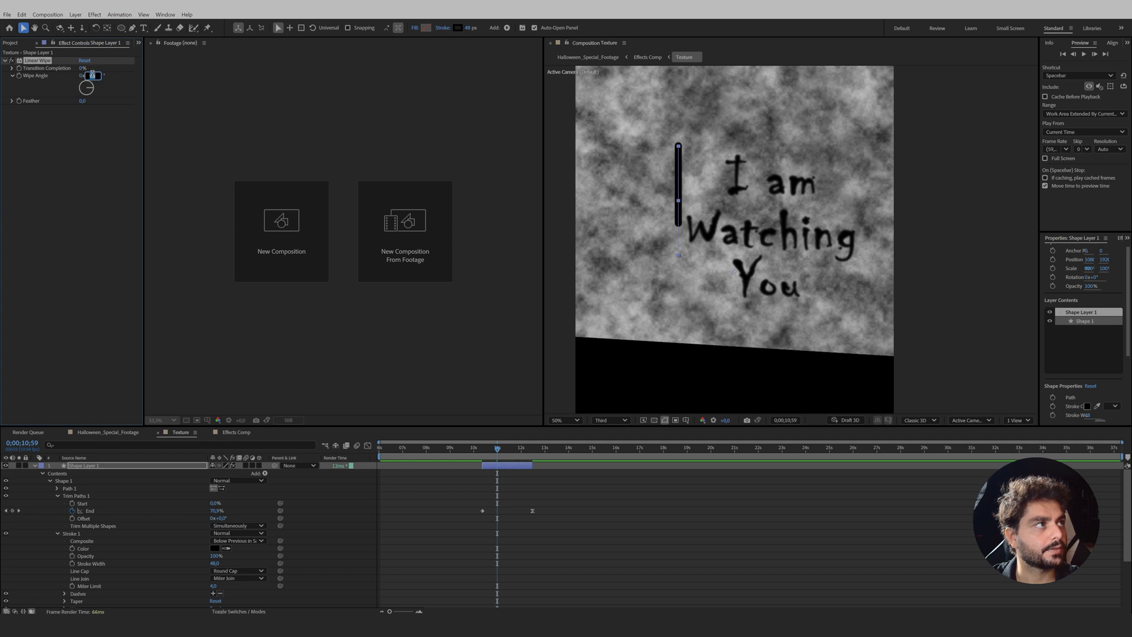
pyautogui.write('180')
pyautogui.press('Return')
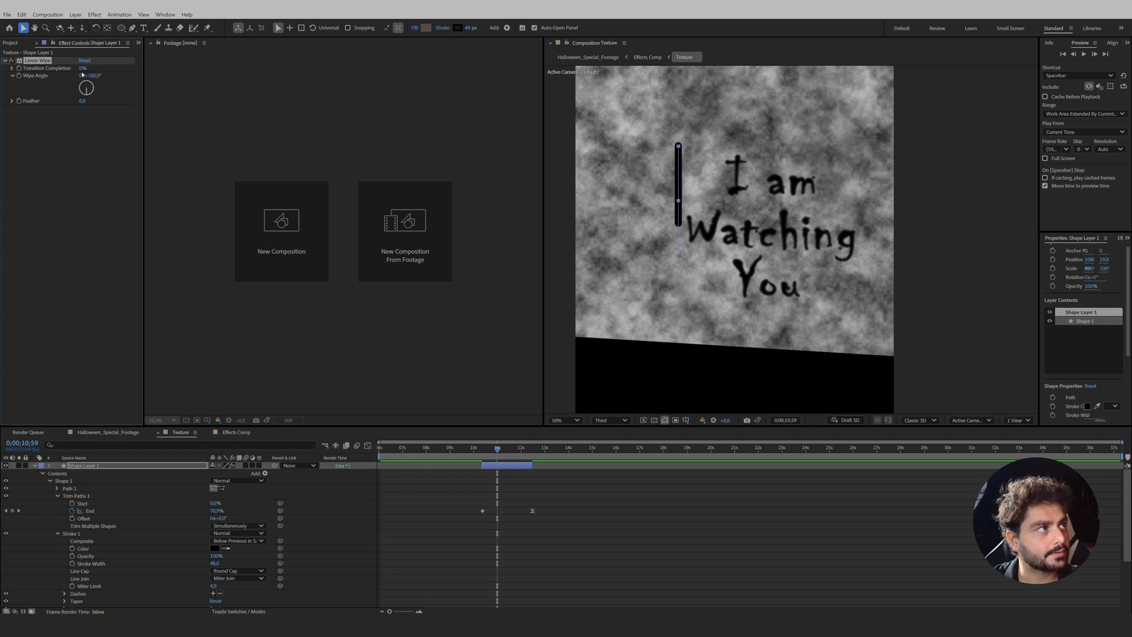
pyautogui.moveTo(95, 68); pyautogui.dragTo(166, 103)
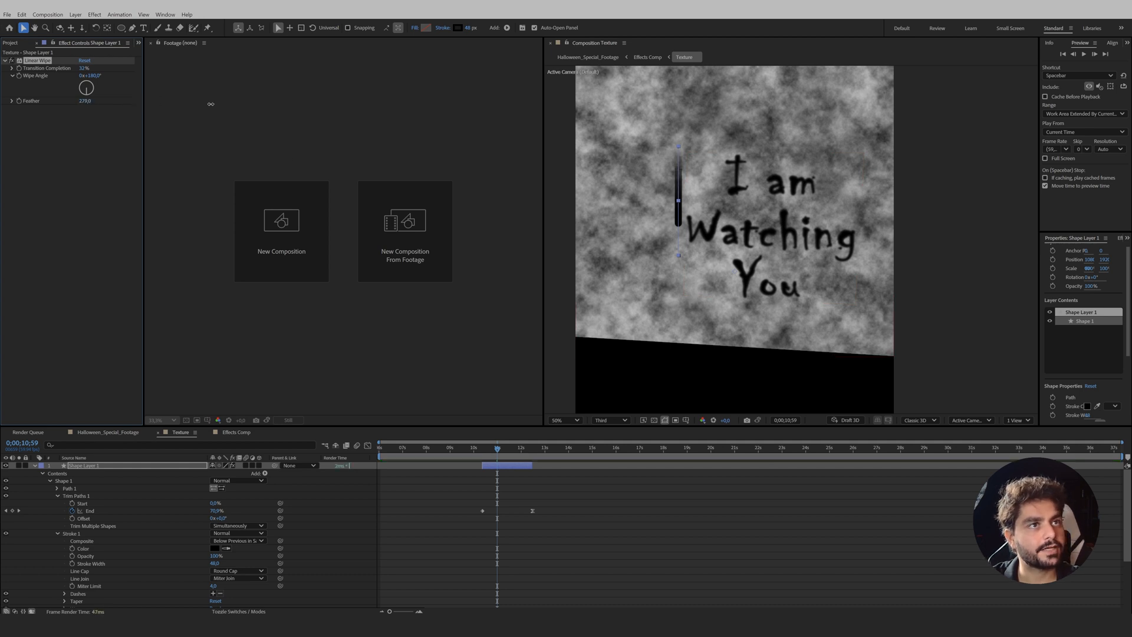
pyautogui.moveTo(495, 449)
pyautogui.mouseDown()
pyautogui.moveTo(481, 449)
pyautogui.moveTo(511, 455)
pyautogui.mouseUp()
# Find the Turbulent Displace effect and apply it to the line shape
pyautogui.click(1117, 238)
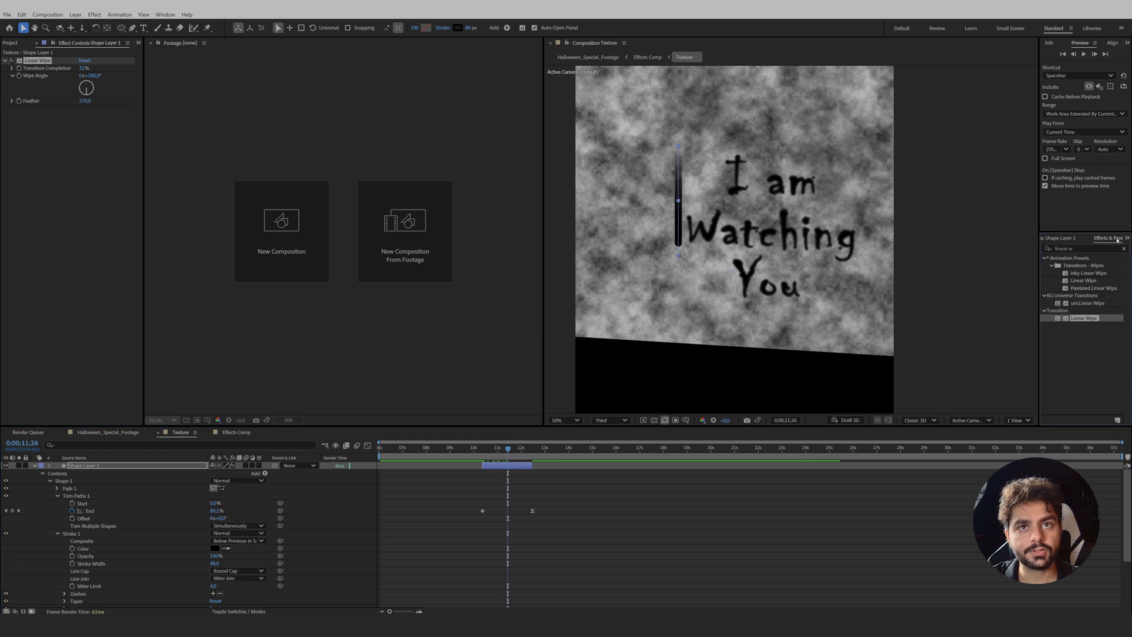
pyautogui.click(1093, 247)
pyautogui.hotkey('ctrl', 'a')
pyautogui.write('turbulence')
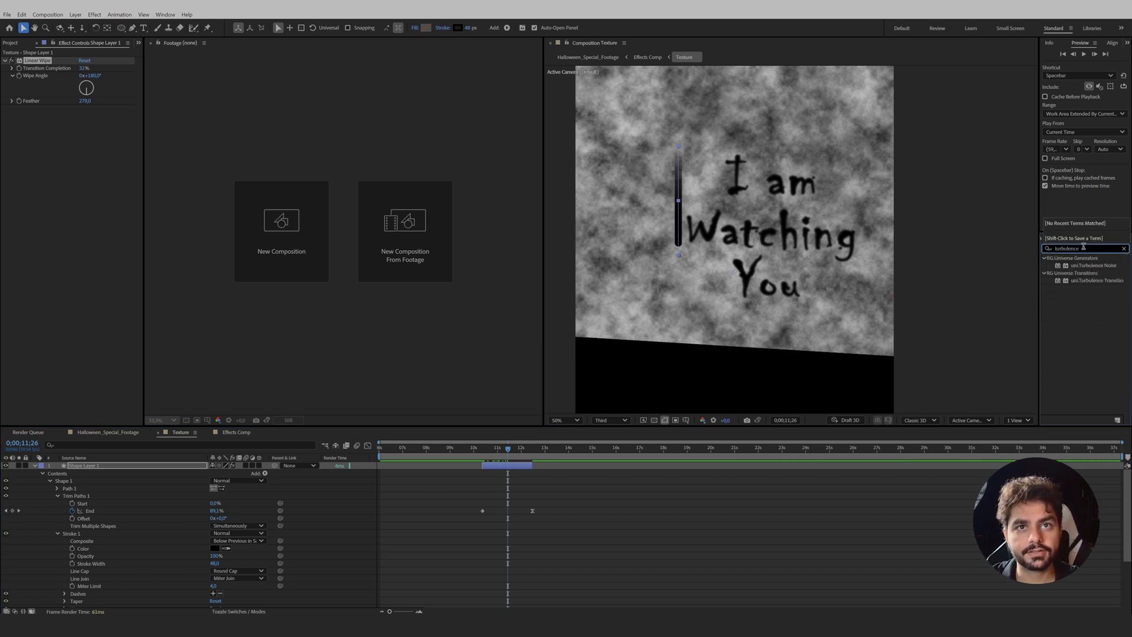
pyautogui.press('BackSpace')
pyautogui.press('BackSpace')
pyautogui.write('t')
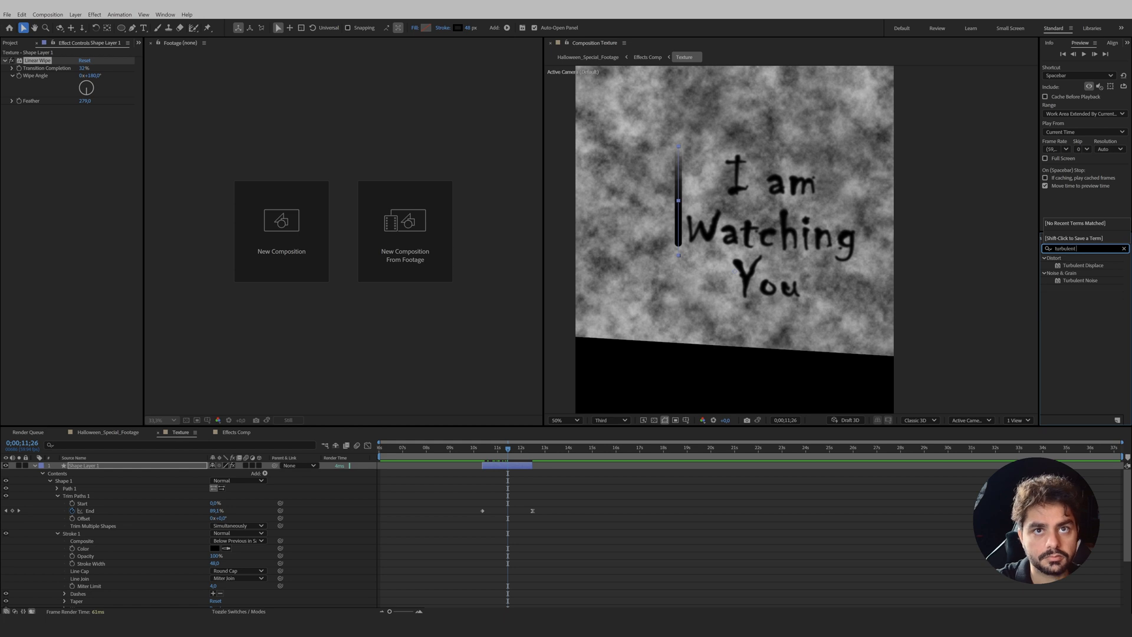
pyautogui.write(' d')
pyautogui.moveTo(1091, 266); pyautogui.dragTo(649, 263)
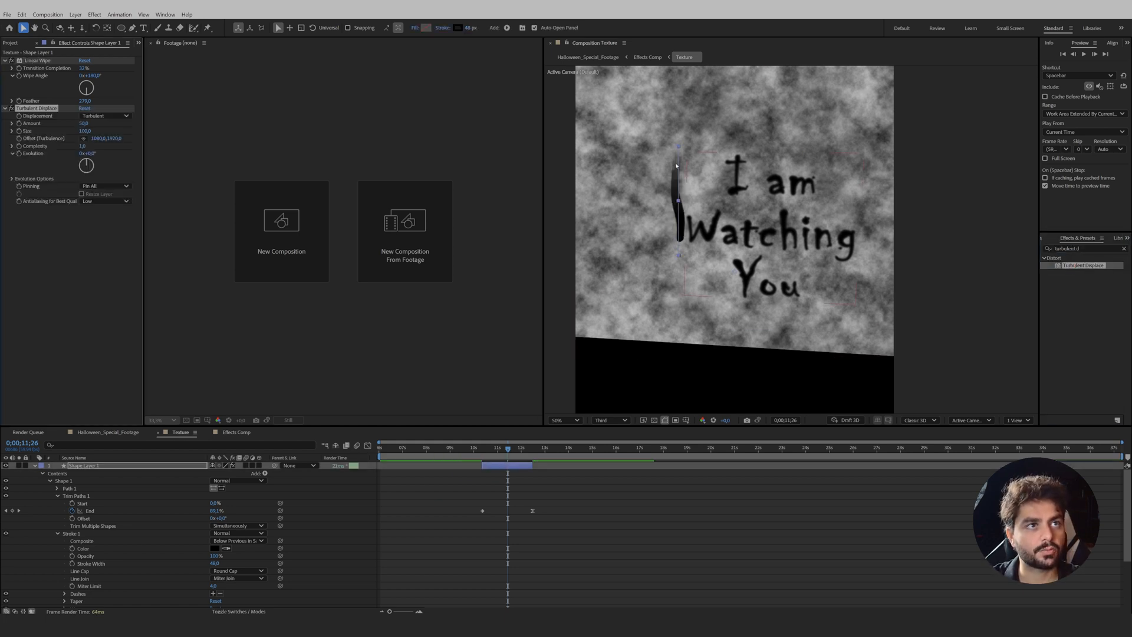
# Lower the Turbulent Displace Size to about 63 and Amount to about 42 for a subtle waviness
pyautogui.click(83, 146)
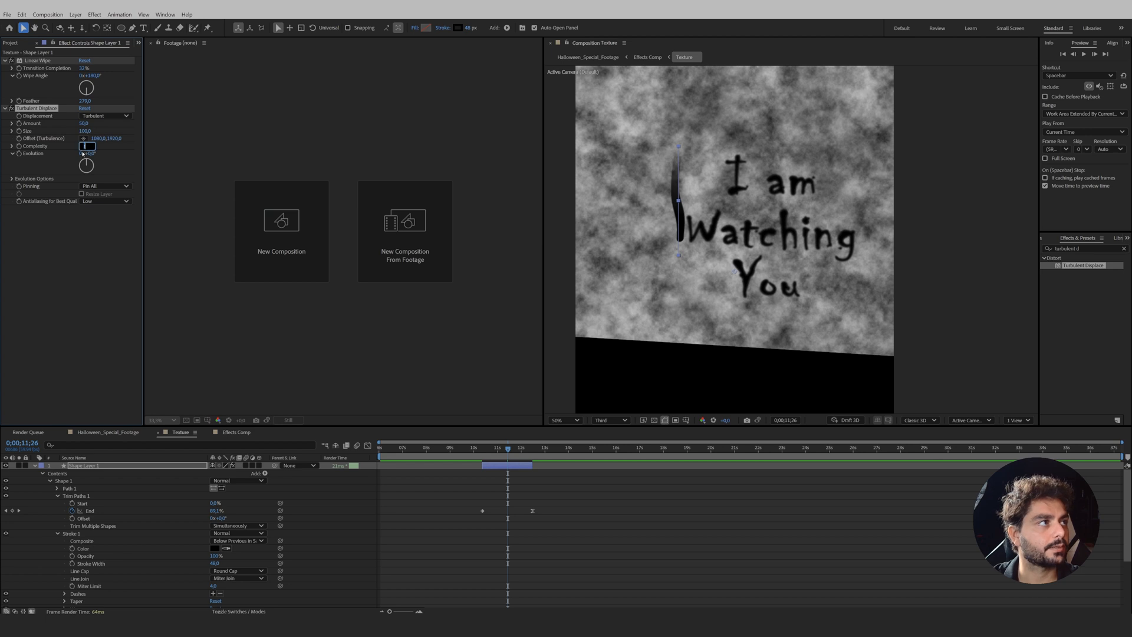
pyautogui.click(113, 155)
pyautogui.moveTo(83, 131)
pyautogui.mouseDown()
pyautogui.moveTo(73, 133)
pyautogui.moveTo(78, 124)
pyautogui.mouseUp()
pyautogui.click(468, 474)
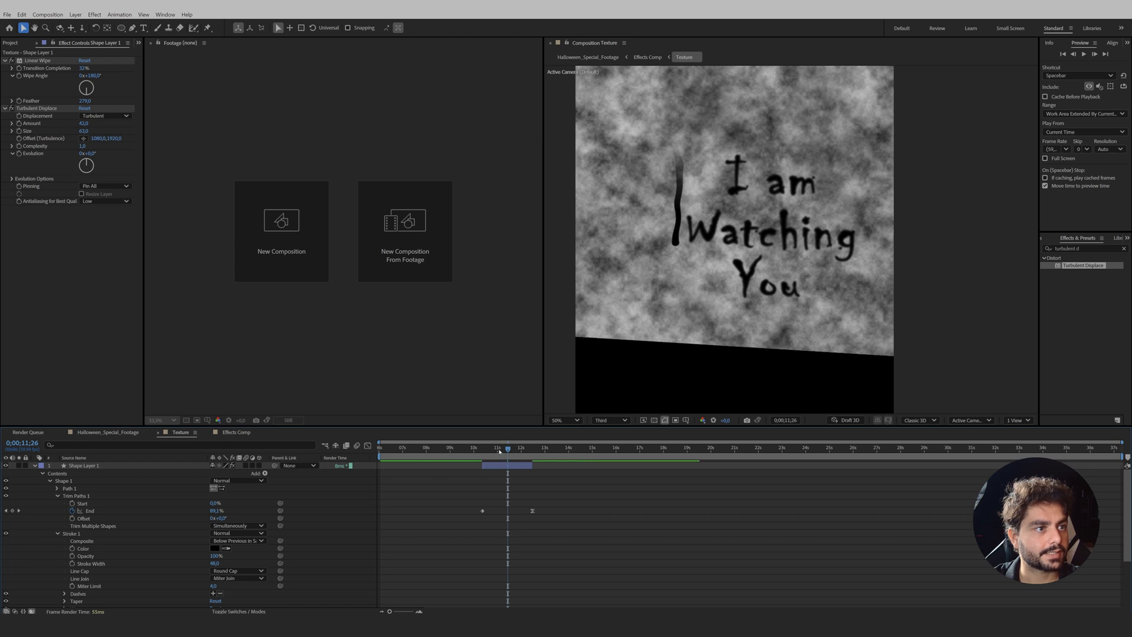
pyautogui.moveTo(499, 451)
pyautogui.mouseDown()
pyautogui.moveTo(476, 452)
pyautogui.moveTo(490, 451)
pyautogui.mouseUp()
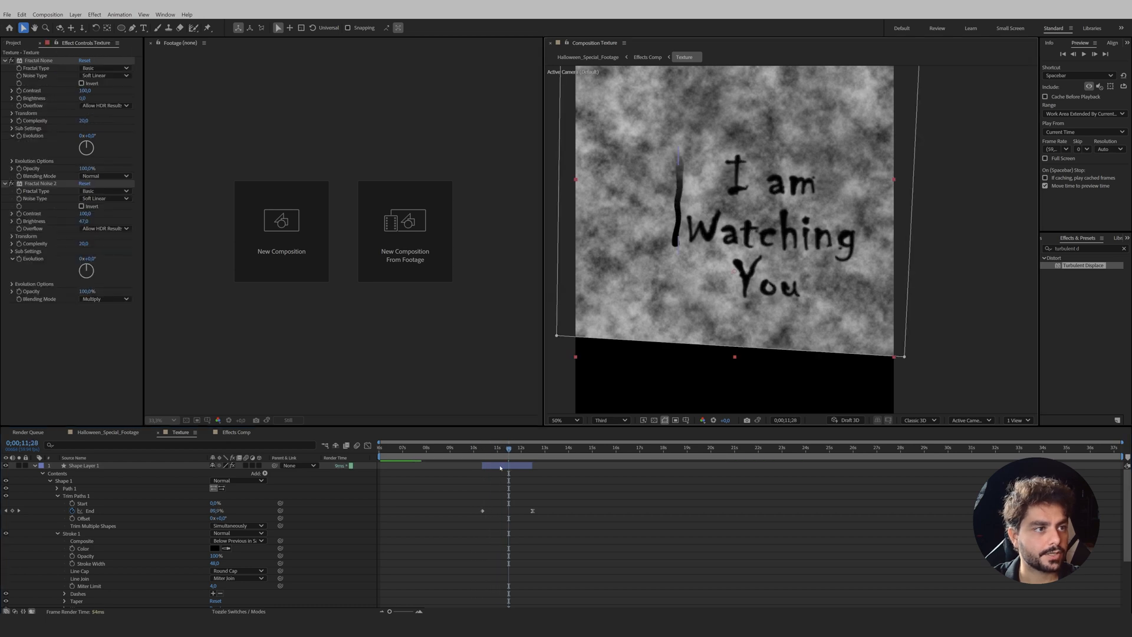
# Move the drip line beneath the W of "Watching" and place a duplicate of it beneath the Y of "You"
pyautogui.click(501, 466)
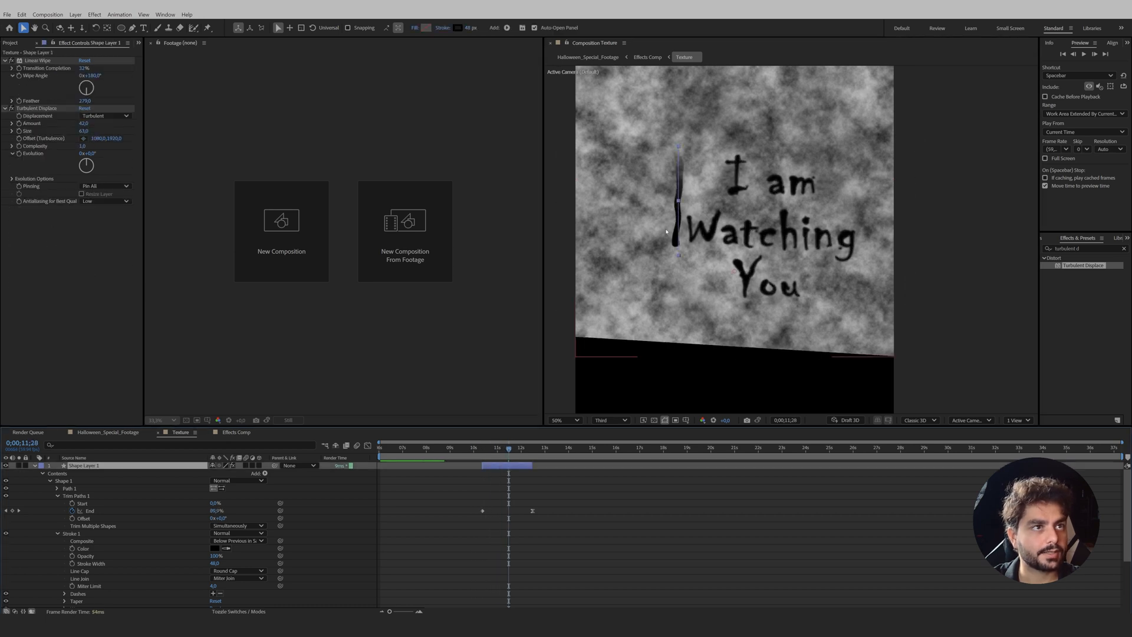
pyautogui.moveTo(676, 226)
pyautogui.mouseDown()
pyautogui.moveTo(710, 260)
pyautogui.moveTo(708, 322)
pyautogui.mouseUp()
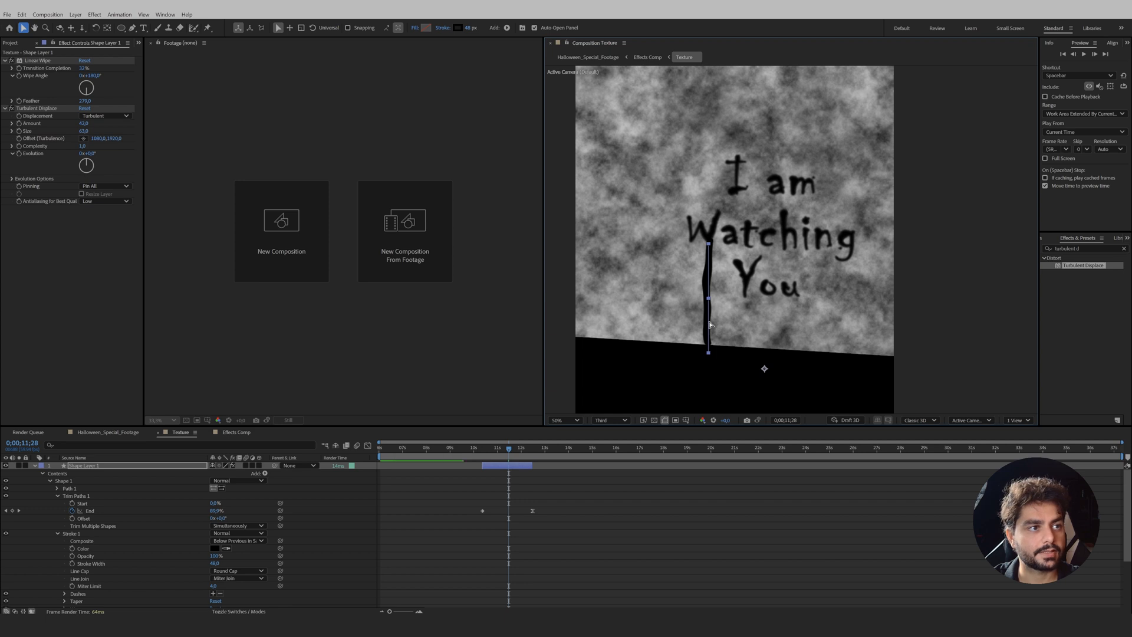
pyautogui.hotkey('ctrl', 'd')
pyautogui.moveTo(711, 336)
pyautogui.mouseDown()
pyautogui.moveTo(729, 343)
pyautogui.moveTo(750, 399)
pyautogui.mouseUp()
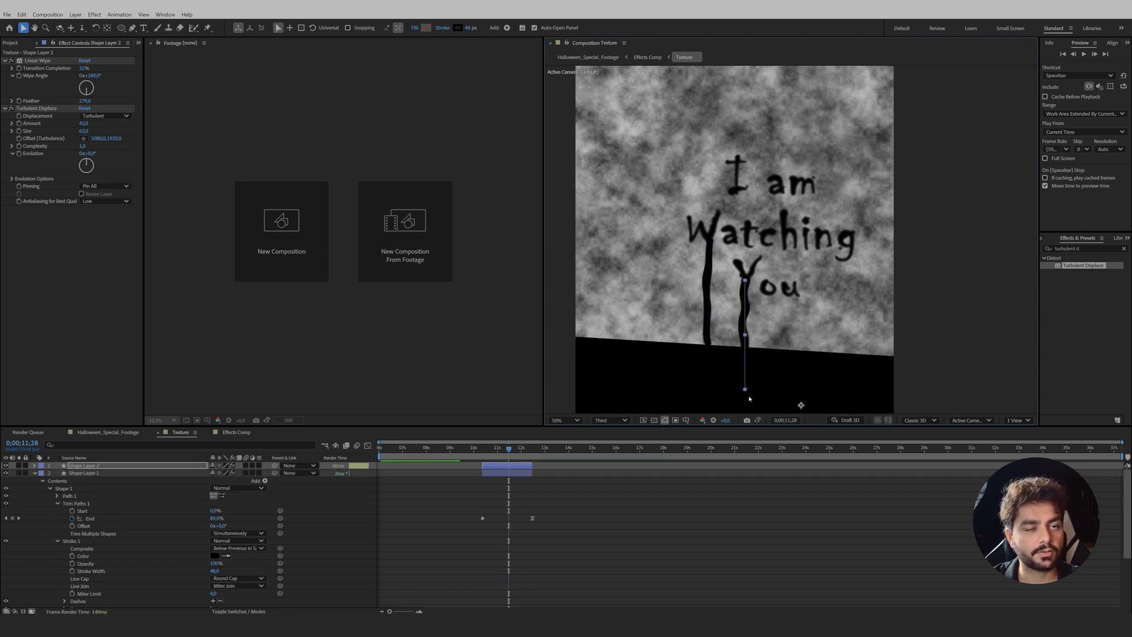
# Shorten the drip under the Y by raising its lower point to the texture's bottom edge, and reduce its stroke width to about 28 px
pyautogui.press('g')
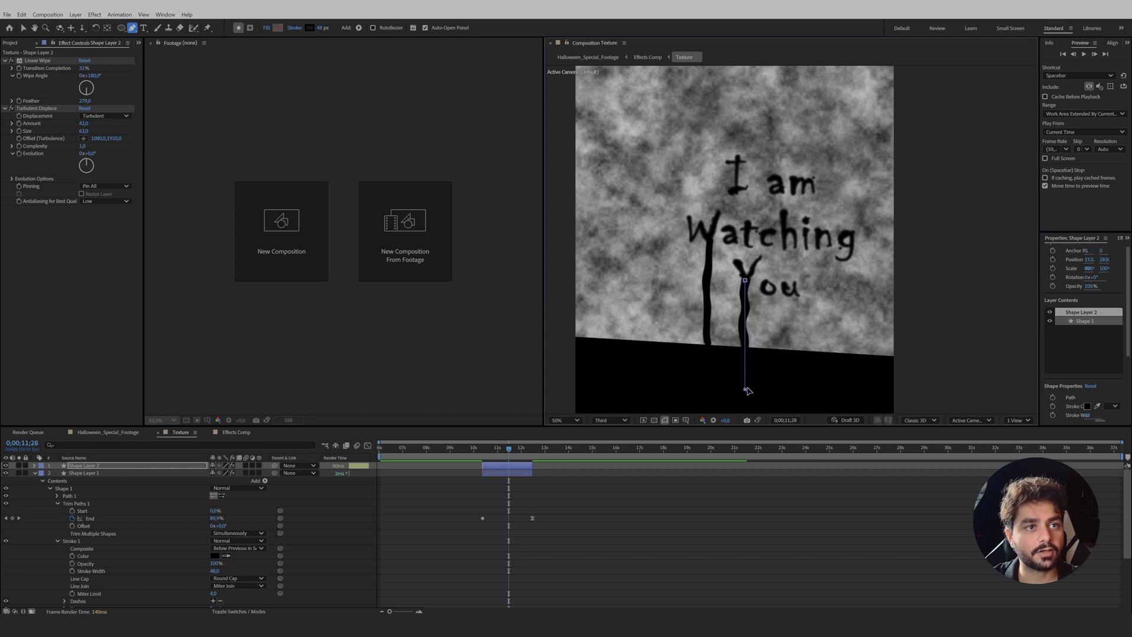
pyautogui.moveTo(746, 390); pyautogui.dragTo(743, 354)
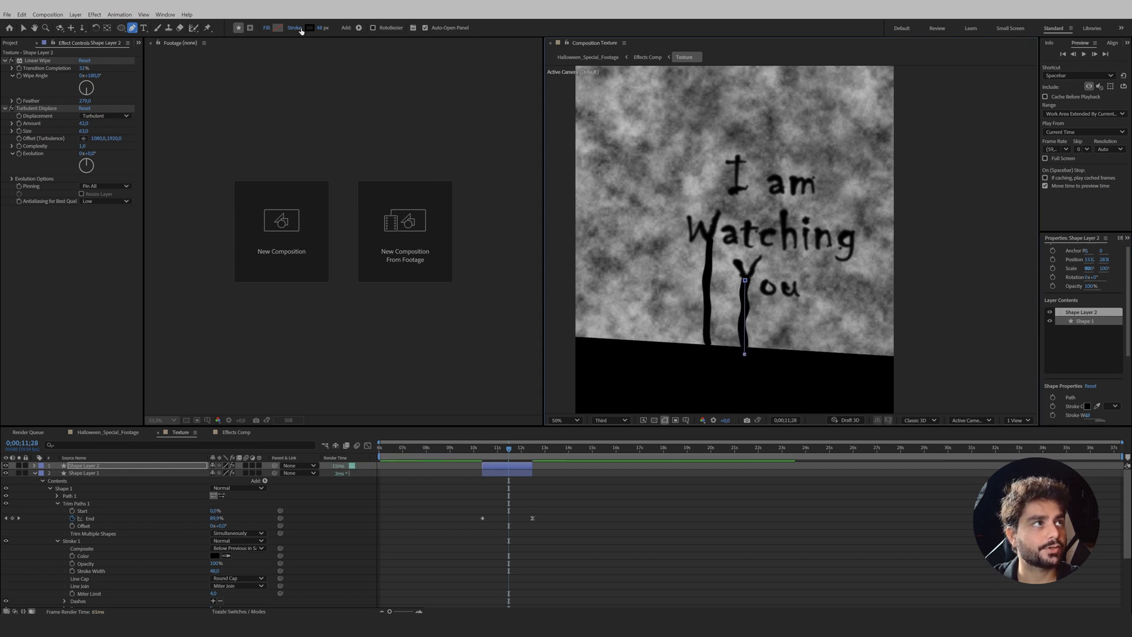
pyautogui.moveTo(322, 28); pyautogui.dragTo(309, 27)
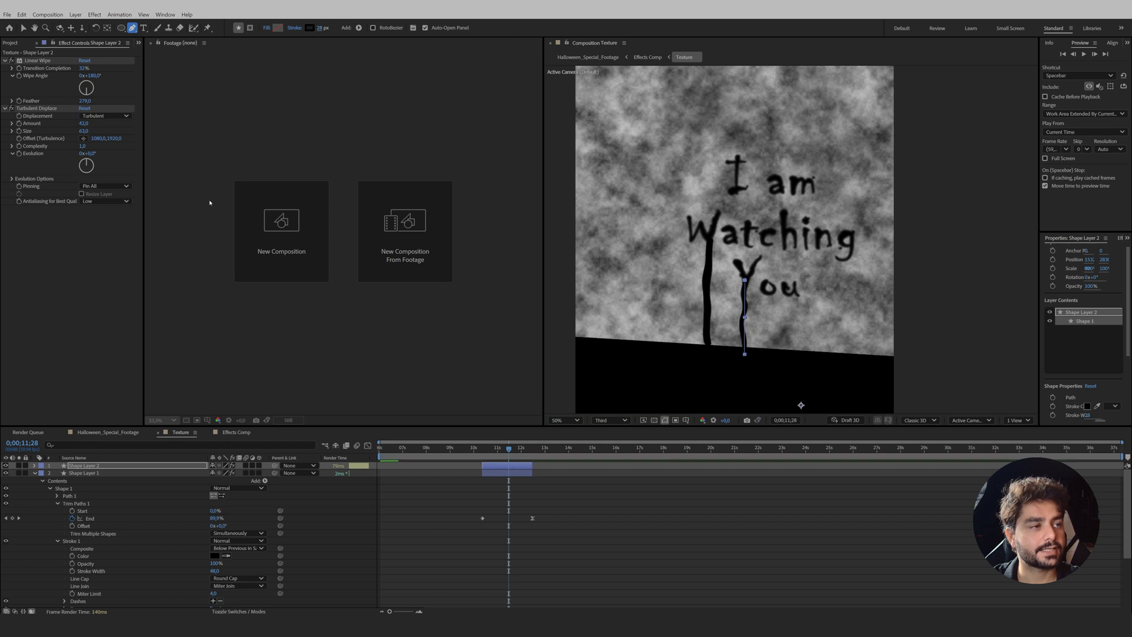
# Duplicate the thinner drip and place the copy beneath the g of "Watching"
pyautogui.hotkey('ctrl', 'd')
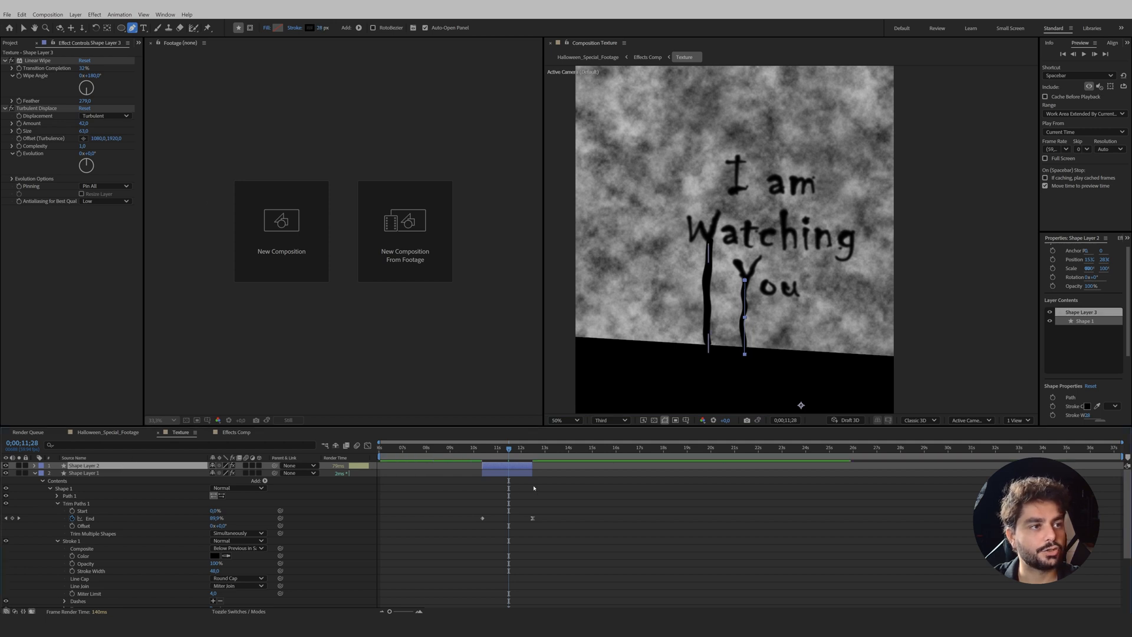
pyautogui.press('v')
pyautogui.moveTo(747, 330); pyautogui.dragTo(841, 293)
pyautogui.press('Return')
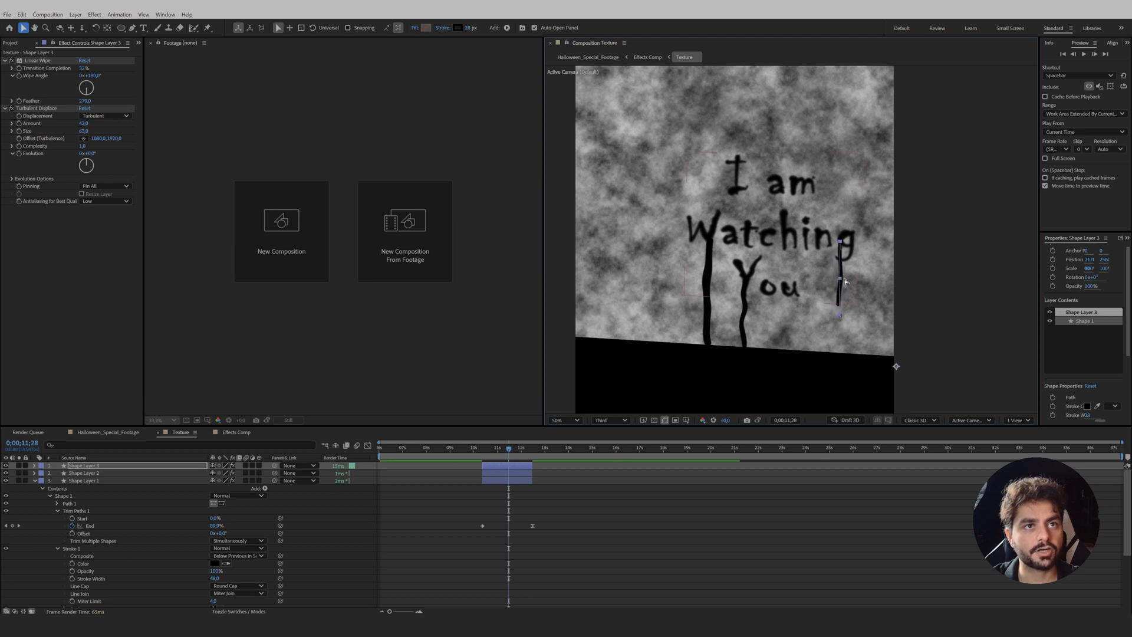
# Duplicate the thin drip twice, placing one copy beneath the h of "Watching" and the other beneath the I
pyautogui.click(510, 466)
pyautogui.hotkey('ctrl', 'd')
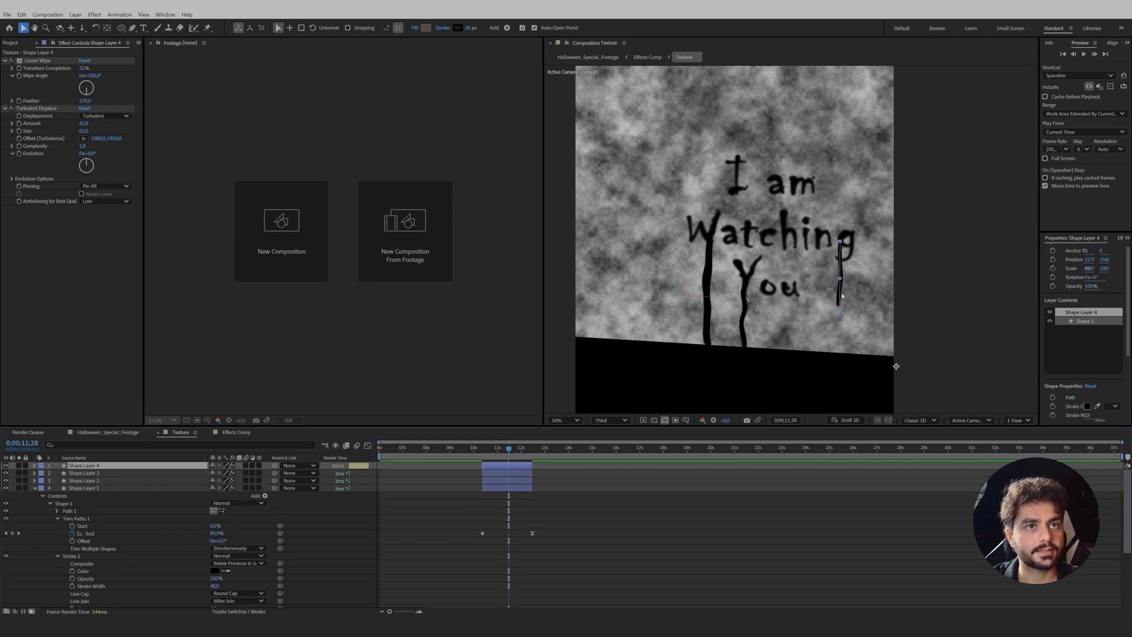
pyautogui.moveTo(841, 293); pyautogui.dragTo(789, 282)
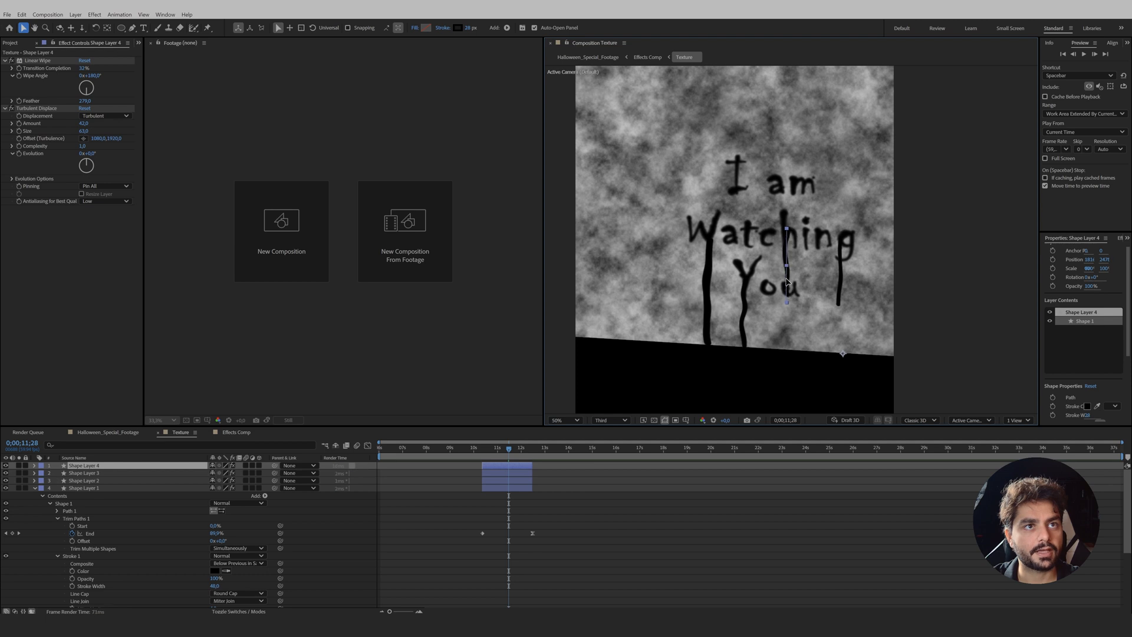
pyautogui.press('Return')
pyautogui.press('Return')
pyautogui.hotkey('ctrl', 'd')
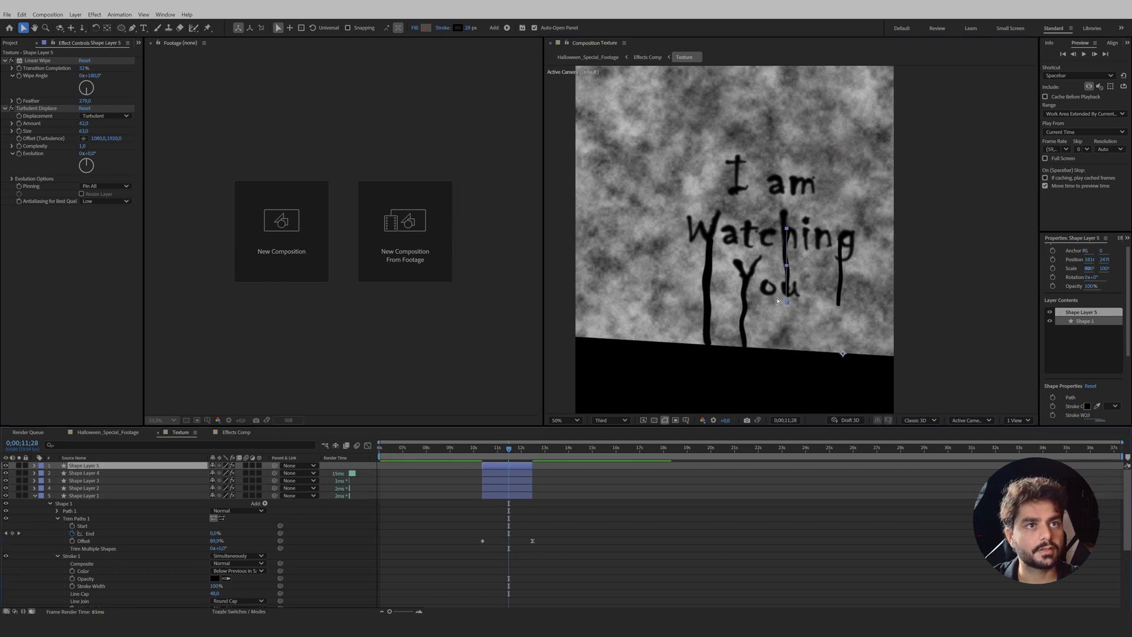
pyautogui.moveTo(788, 281)
pyautogui.mouseDown()
pyautogui.moveTo(763, 252)
pyautogui.moveTo(736, 245)
pyautogui.mouseUp()
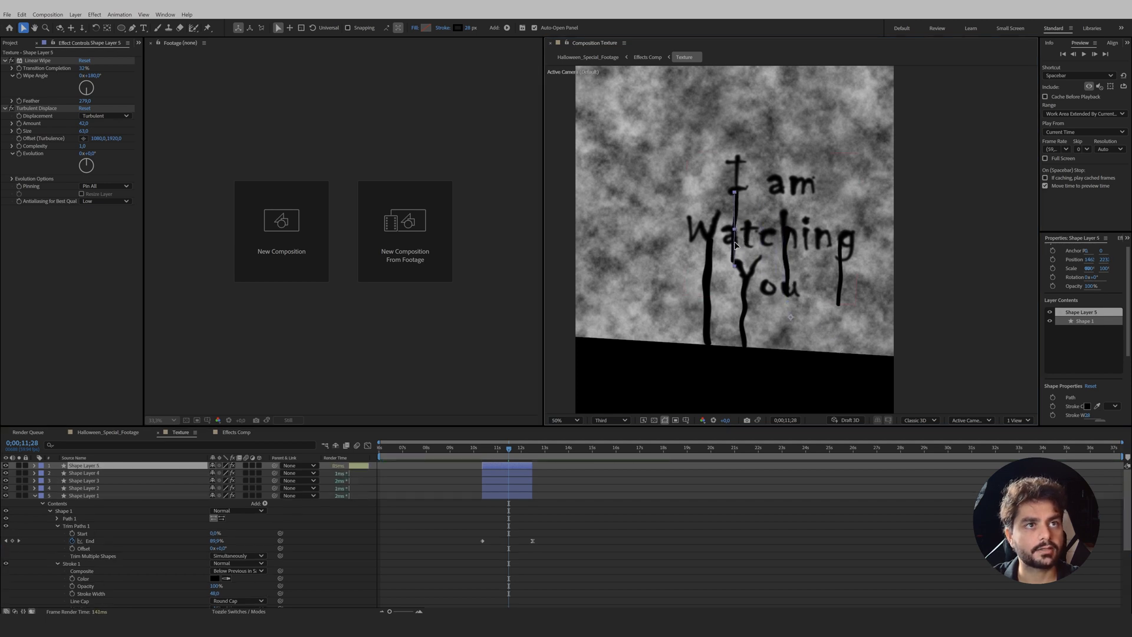
# Duplicate the drip beneath the I and place the copy beneath the u of "You"
pyautogui.press('Return')
pyautogui.press('Return')
pyautogui.hotkey('ctrl', 'd')
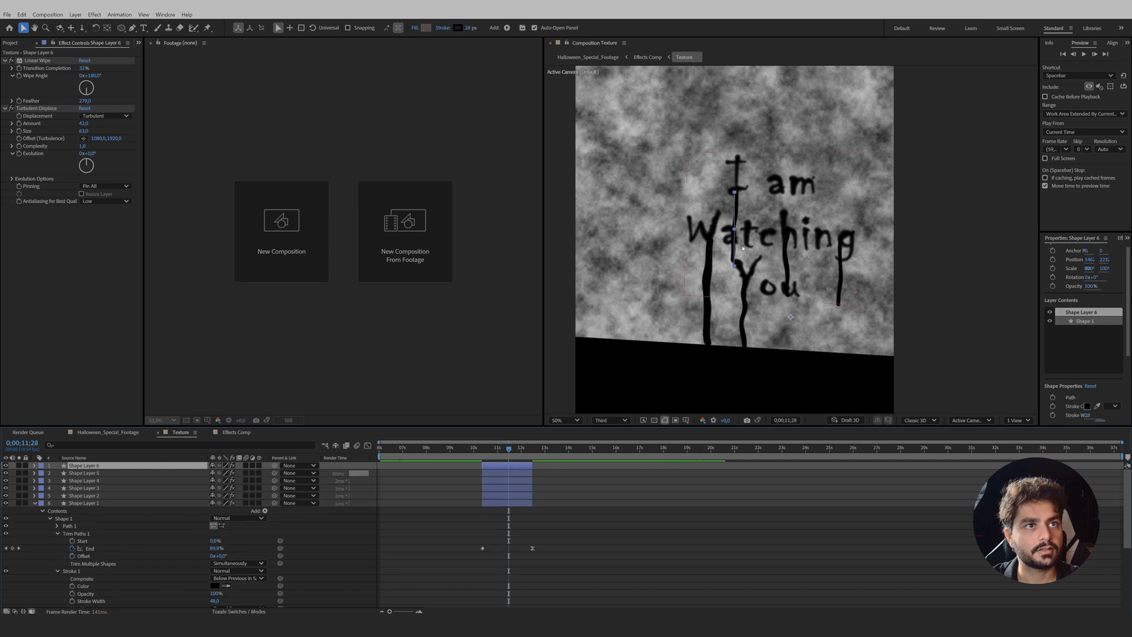
pyautogui.moveTo(737, 242)
pyautogui.mouseDown()
pyautogui.moveTo(812, 235)
pyautogui.moveTo(796, 354)
pyautogui.moveTo(790, 344)
pyautogui.mouseUp()
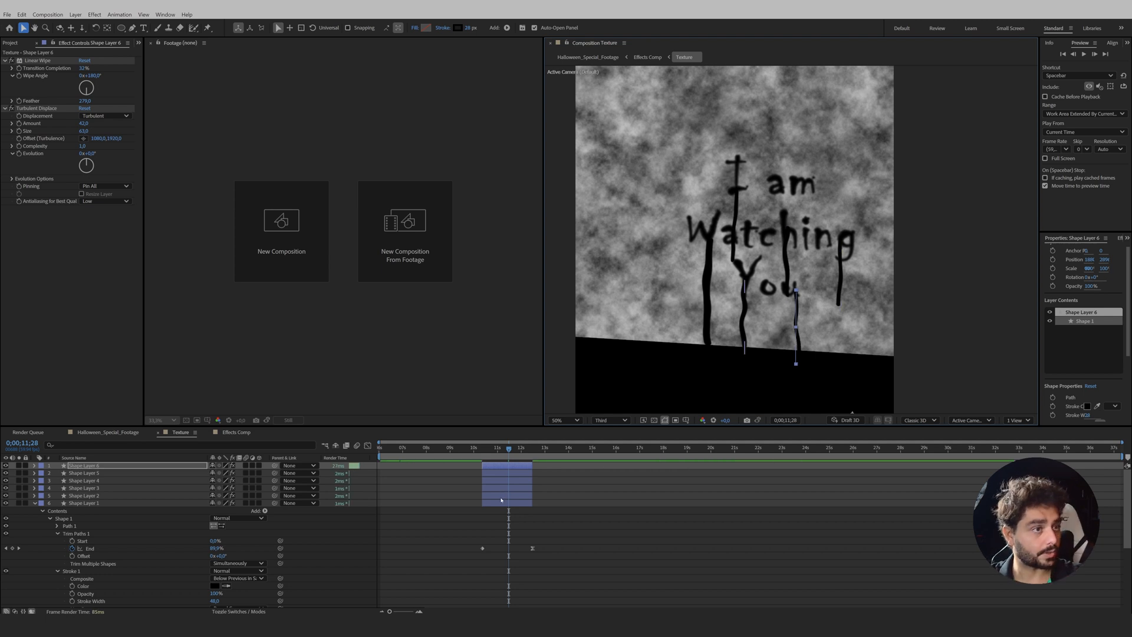
# Stagger the start times of the six drip layers and extend all their out points toward the end of the Texture composition
pyautogui.moveTo(503, 496)
pyautogui.mouseDown()
pyautogui.moveTo(492, 495)
pyautogui.moveTo(528, 489)
pyautogui.moveTo(489, 482)
pyautogui.moveTo(548, 479)
pyautogui.moveTo(495, 451)
pyautogui.moveTo(455, 454)
pyautogui.moveTo(533, 477)
pyautogui.moveTo(518, 484)
pyautogui.mouseUp()
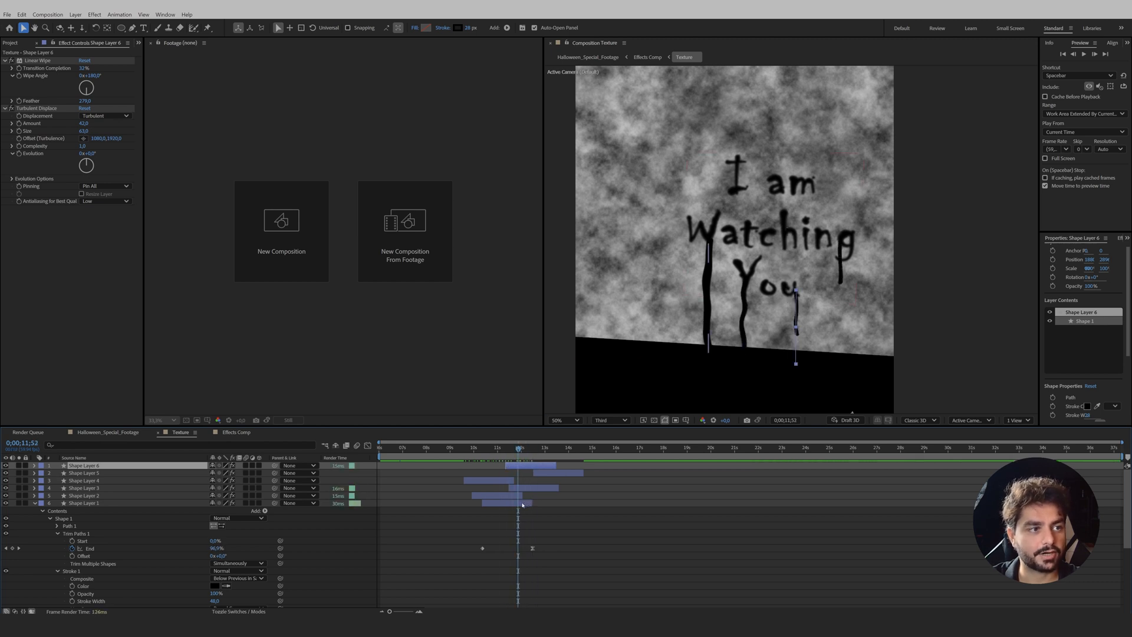
pyautogui.click(522, 505)
pyautogui.hotkey('ctrl', 'a')
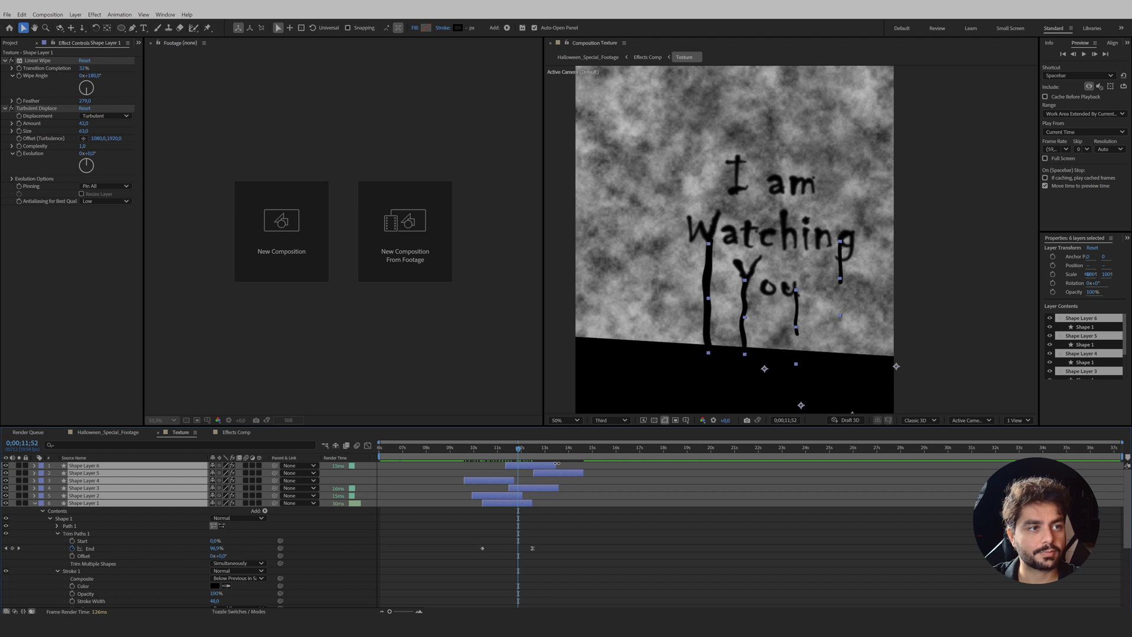
pyautogui.moveTo(556, 463); pyautogui.dragTo(1127, 465)
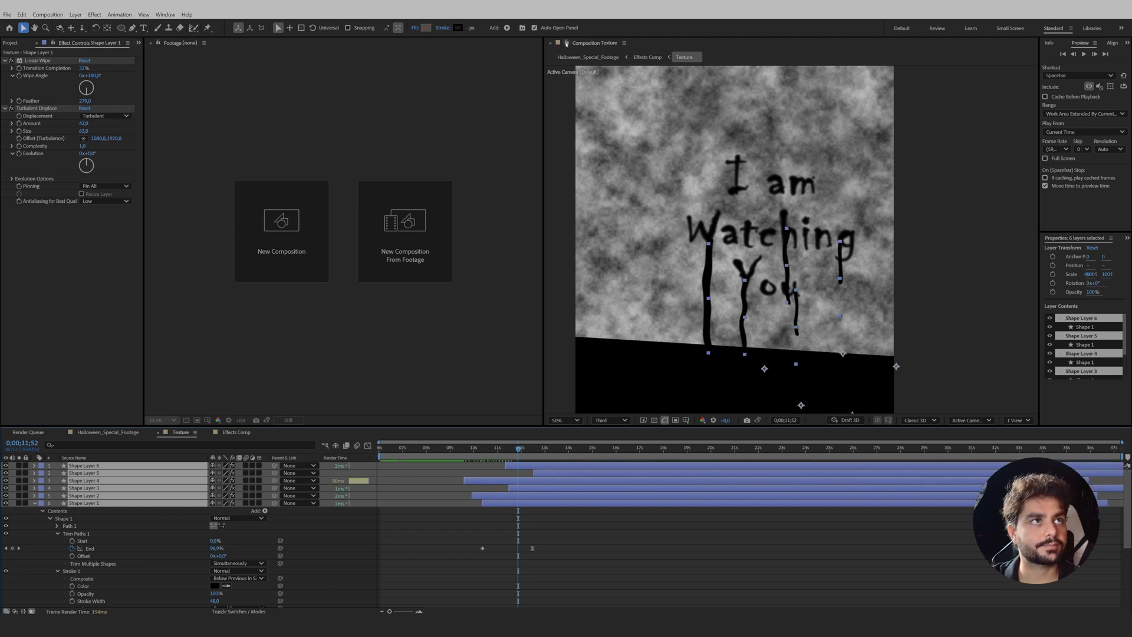
# Review the dripping text at several times in Effects Comp and in the main Halloween_Special_Footage composition
pyautogui.click(643, 59)
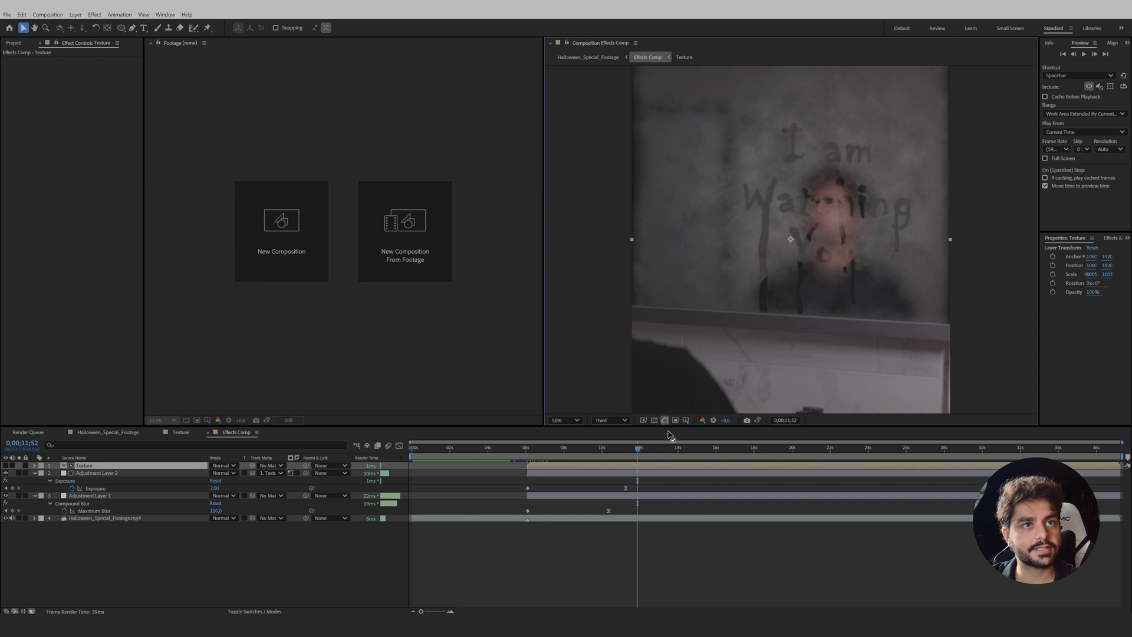
pyautogui.moveTo(630, 458); pyautogui.dragTo(654, 473)
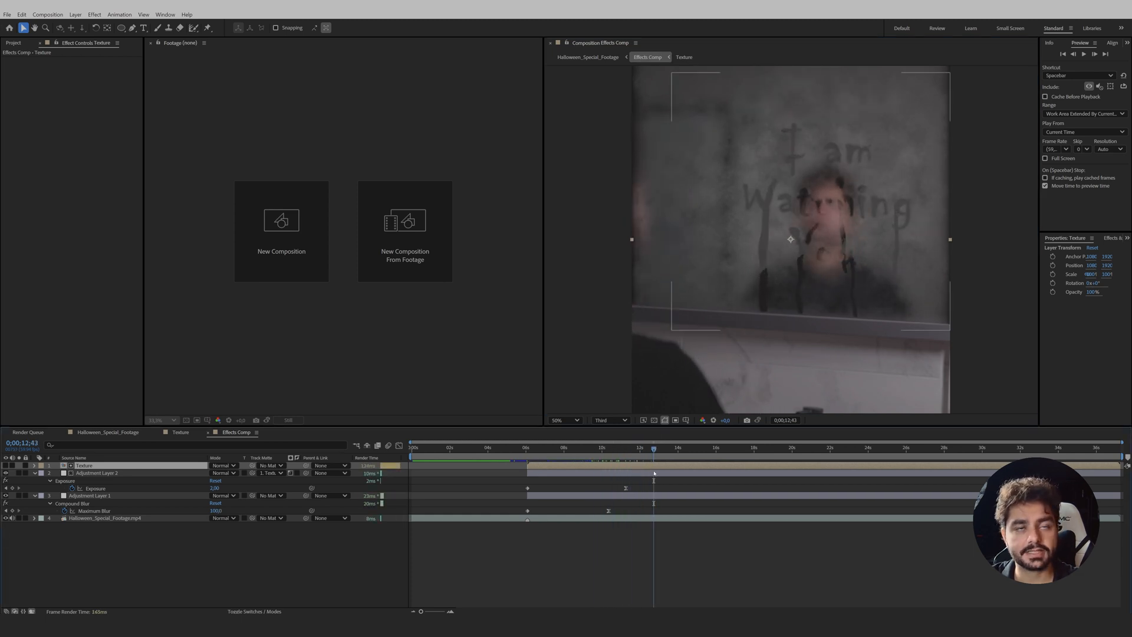
pyautogui.click(608, 57)
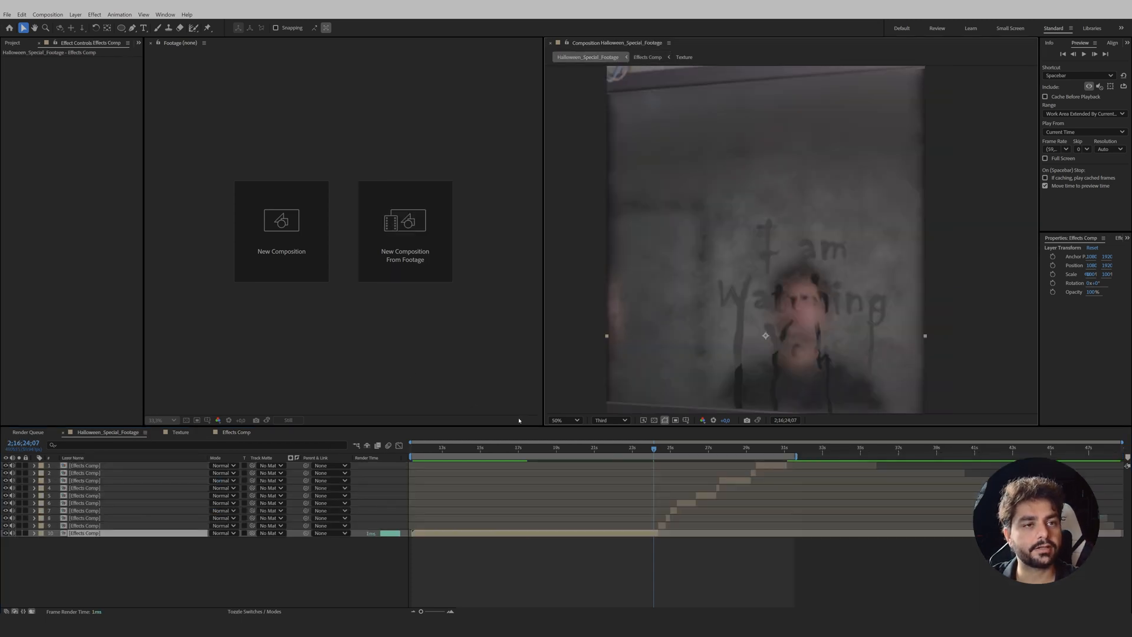
pyautogui.moveTo(663, 459); pyautogui.dragTo(651, 464)
pyautogui.moveTo(663, 466); pyautogui.dragTo(618, 480)
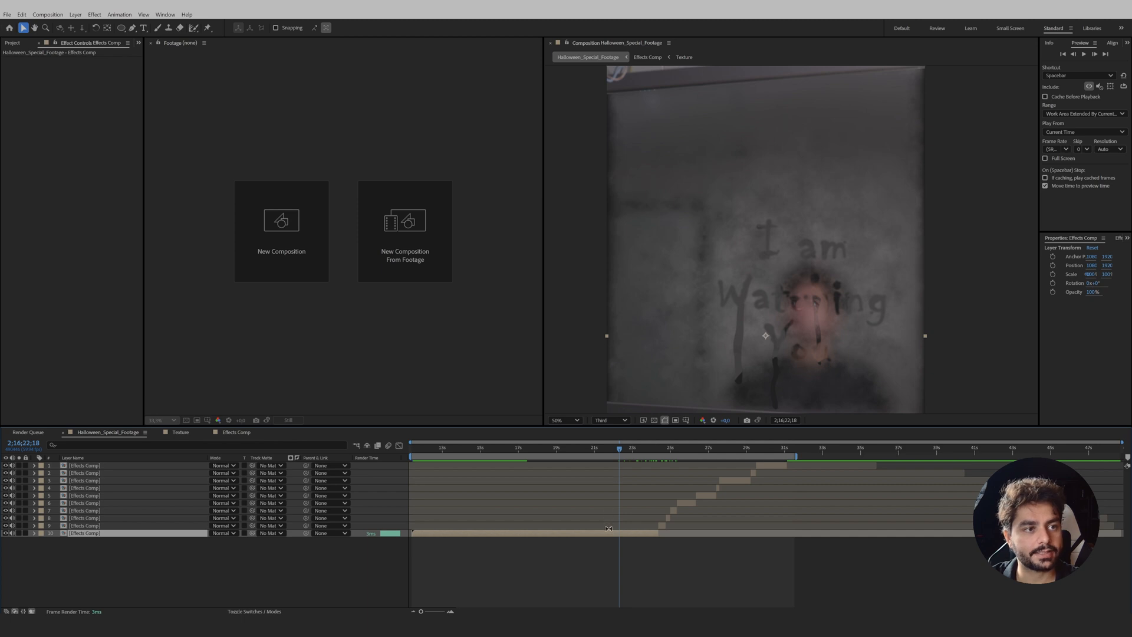
# Find the Exposure effect and apply it to the bottom Effects Comp layer in Halloween_Special_Footage
pyautogui.click(1119, 237)
pyautogui.write('exp')
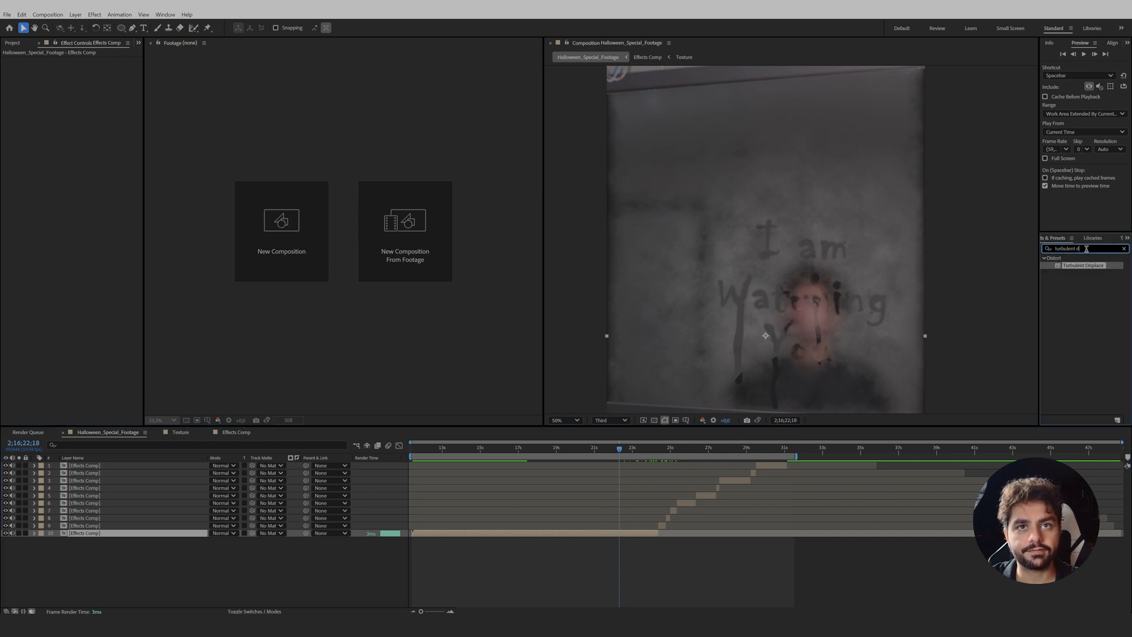
pyautogui.write('osure')
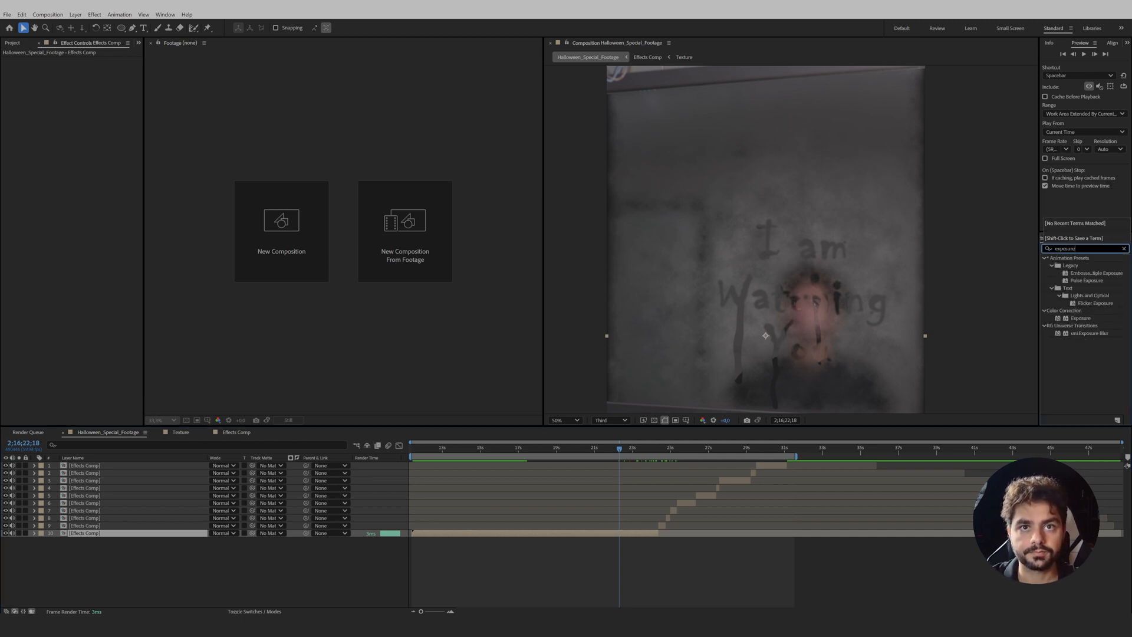
pyautogui.moveTo(1081, 318); pyautogui.dragTo(384, 533)
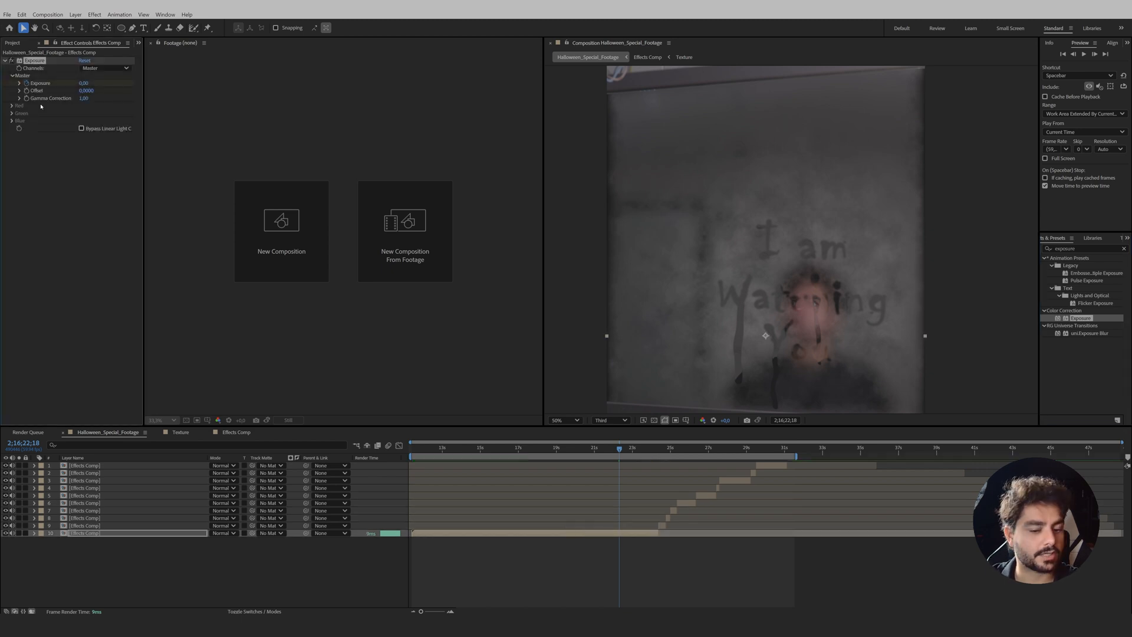
# Keyframe Exposure one frame on, trying -5 before settling on -10, and return it to 0 on the following frame
pyautogui.press('pagedown')
pyautogui.click(84, 83)
pyautogui.write('-5')
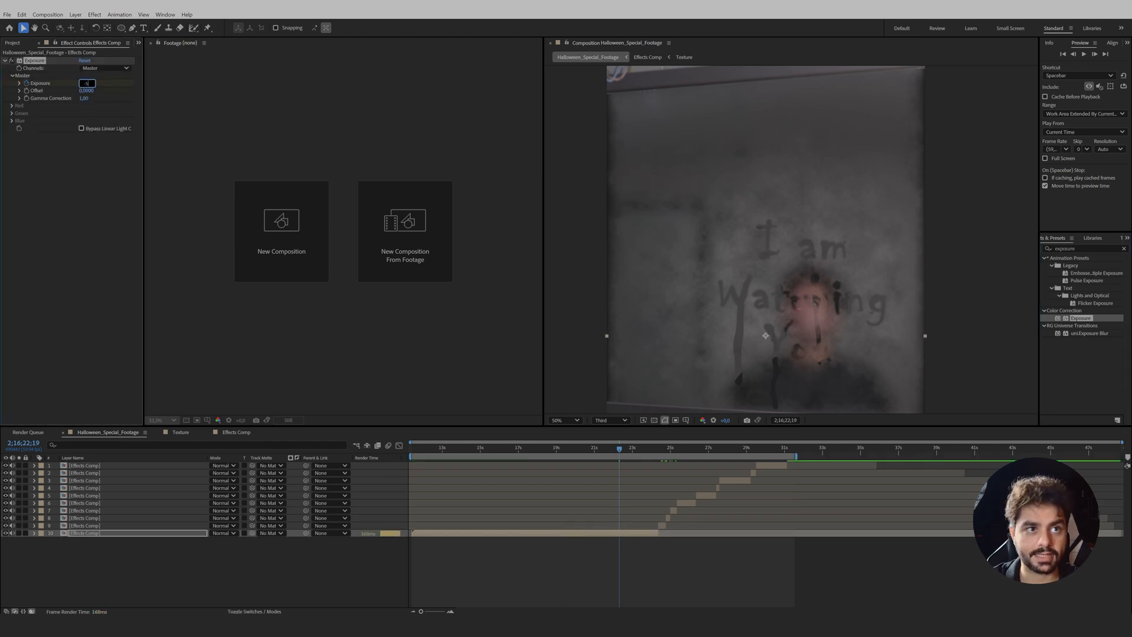
pyautogui.press('Return')
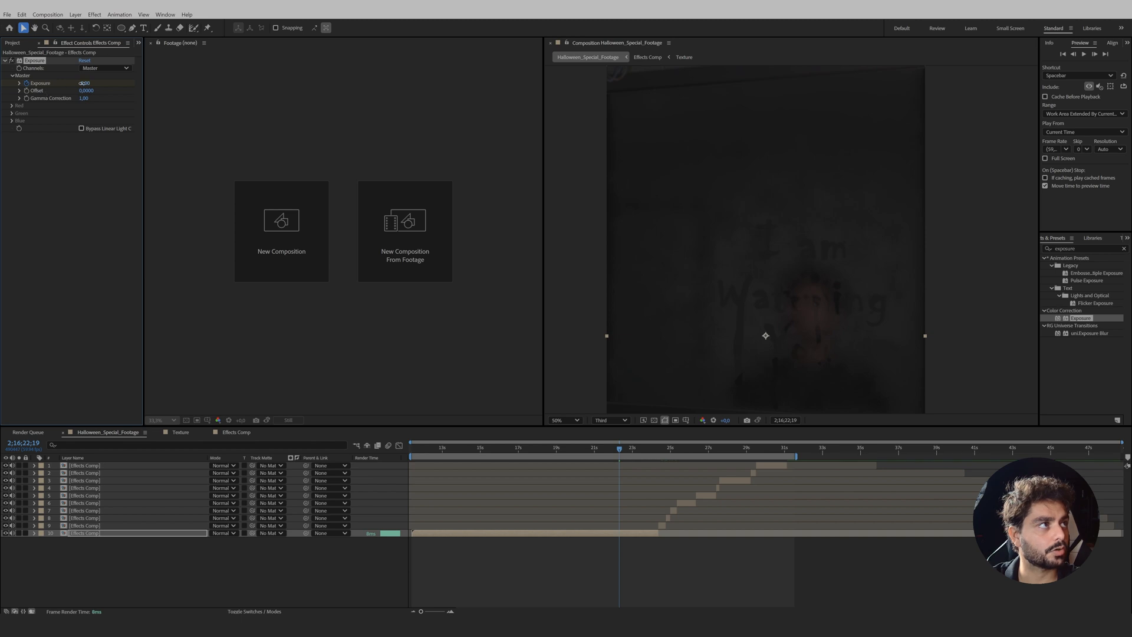
pyautogui.click(83, 82)
pyautogui.write('-10')
pyautogui.press('Return')
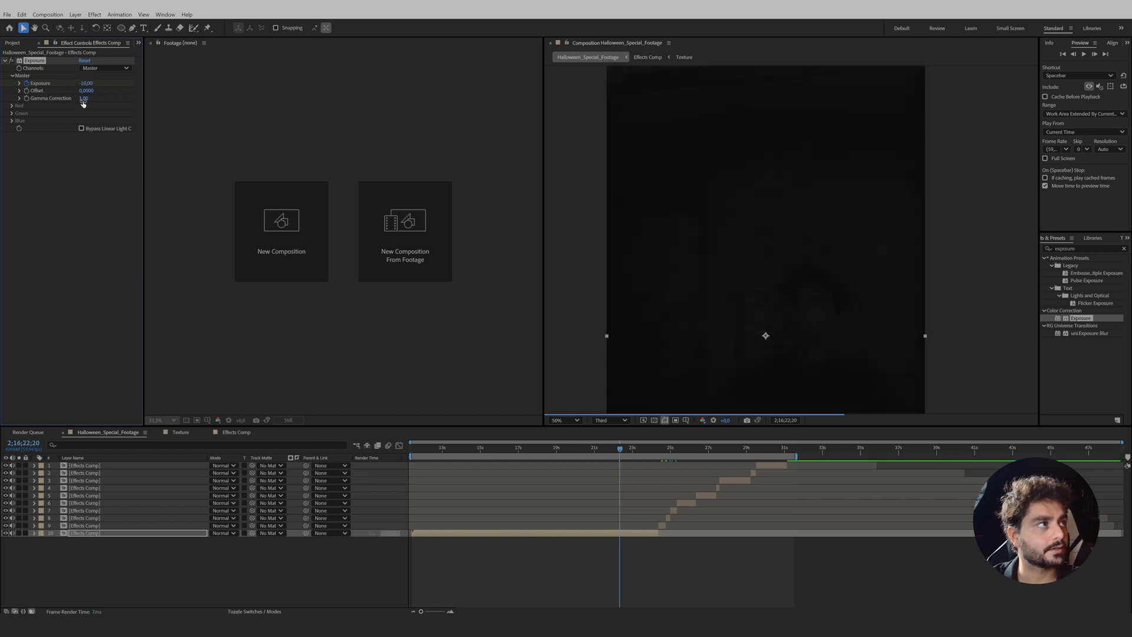
pyautogui.click(86, 83)
pyautogui.write('0')
pyautogui.press('Return')
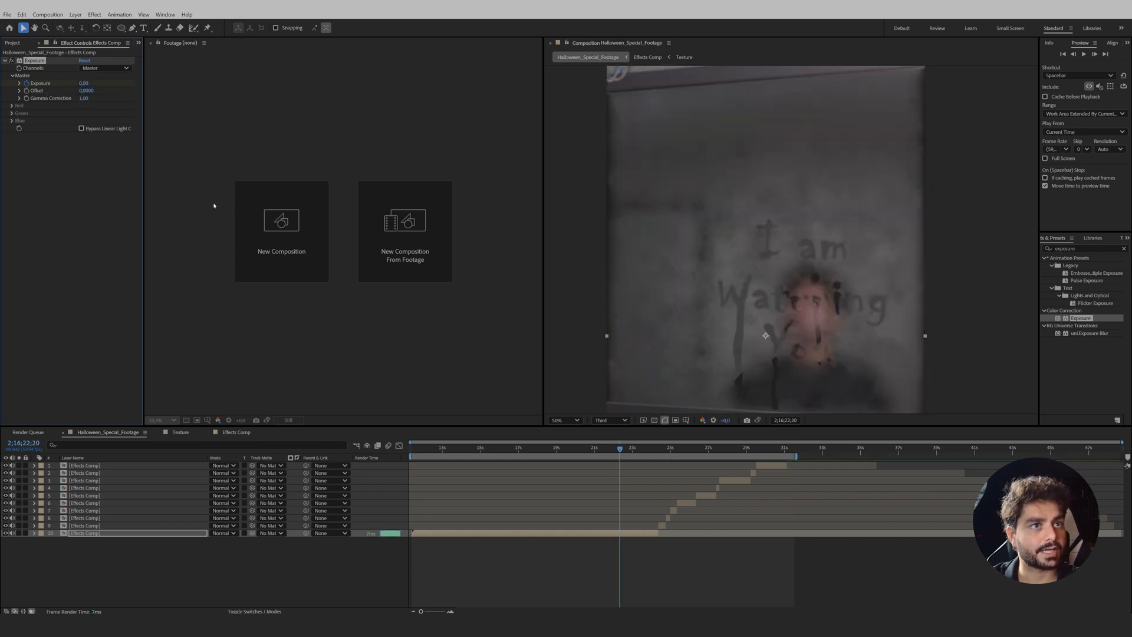
# Reveal the Exposure keyframes, move the last one about 11 frames later, and copy the -10 keyframe just before it to hold the blackout
pyautogui.press('u')
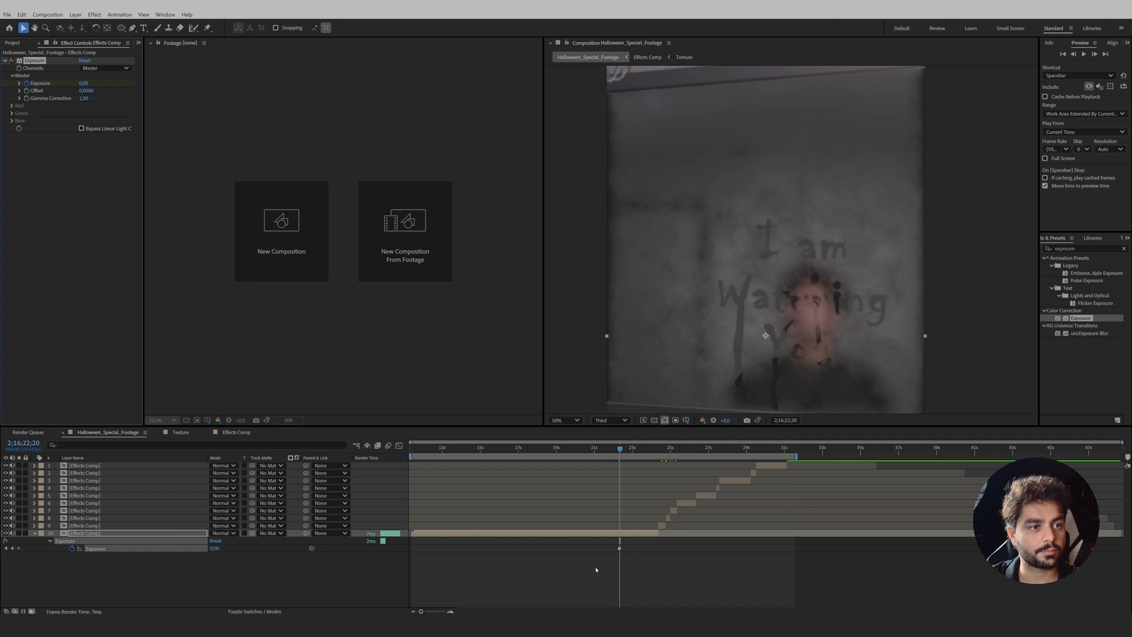
pyautogui.click(451, 611)
pyautogui.click(450, 611)
pyautogui.click(450, 611)
pyautogui.click(451, 610)
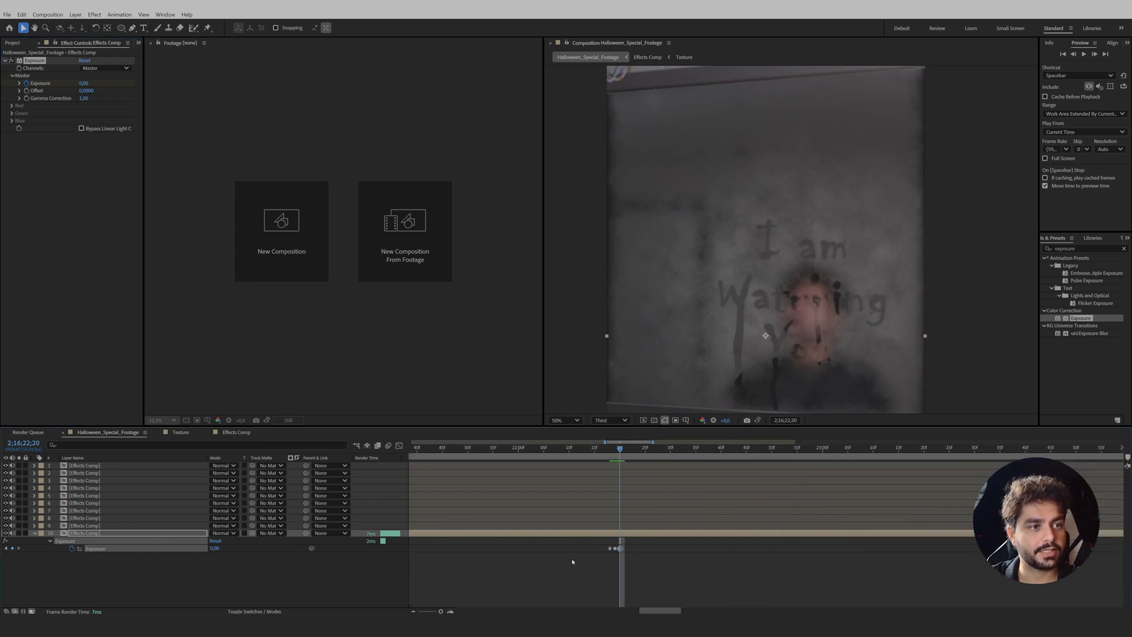
pyautogui.moveTo(589, 545); pyautogui.dragTo(637, 560)
pyautogui.moveTo(619, 448); pyautogui.dragTo(625, 450)
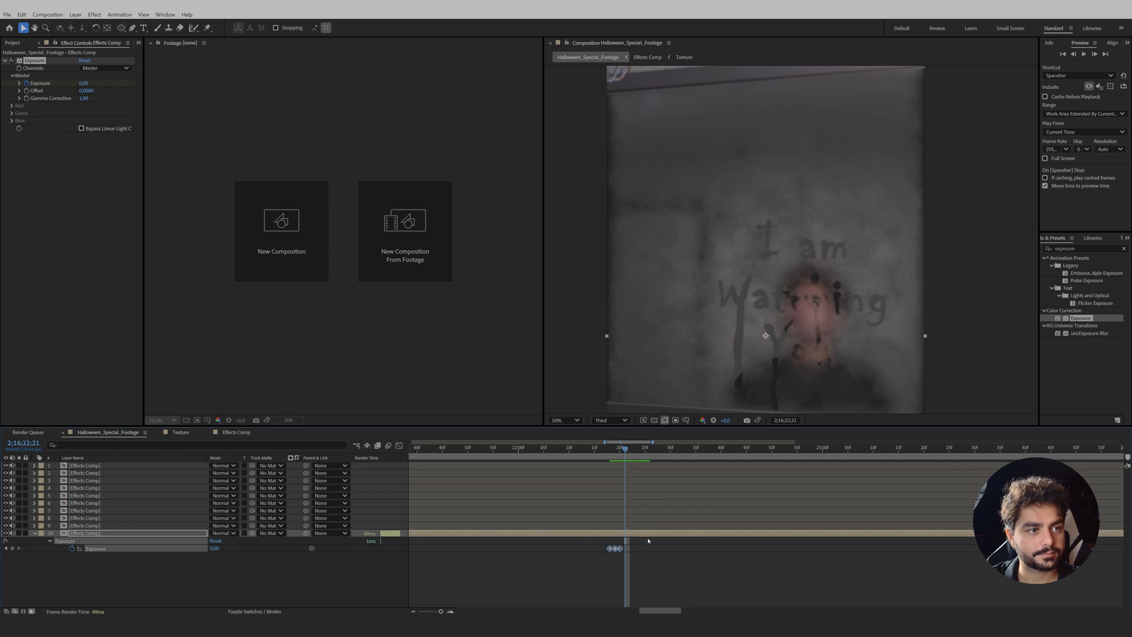
pyautogui.click(622, 550)
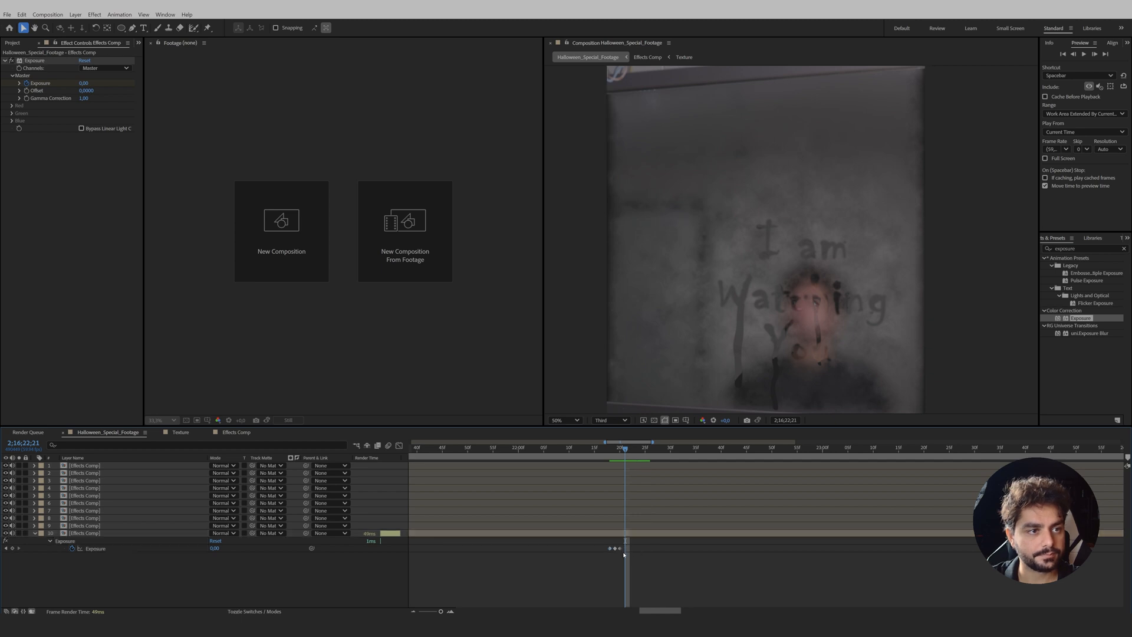
pyautogui.moveTo(620, 549); pyautogui.dragTo(676, 549)
pyautogui.click(613, 549)
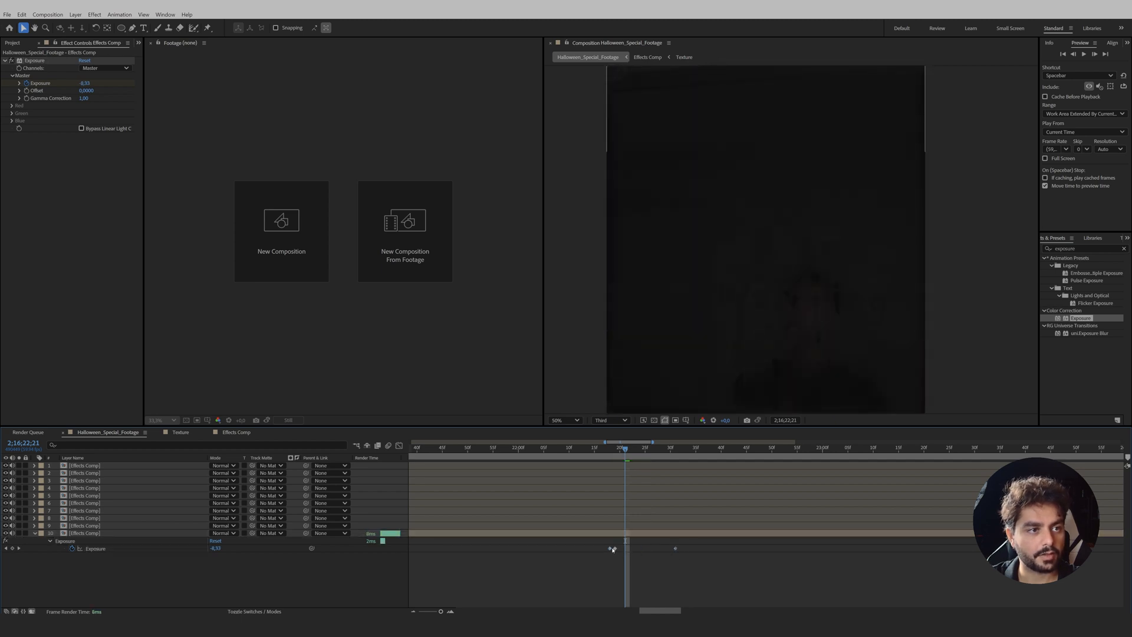
pyautogui.click(615, 548)
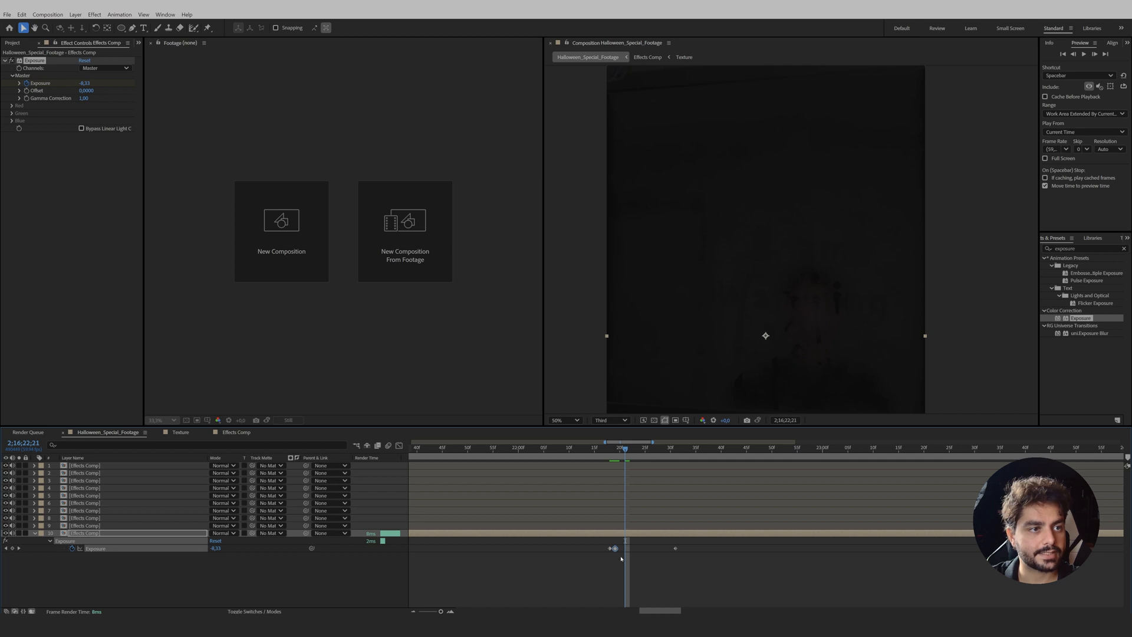
pyautogui.moveTo(630, 453)
pyautogui.mouseDown()
pyautogui.moveTo(670, 464)
pyautogui.moveTo(672, 451)
pyautogui.moveTo(589, 451)
pyautogui.moveTo(681, 472)
pyautogui.mouseUp()
# Copy the four Exposure keyframes, paste them at 2;16;22;33 for a second flicker, and preview the result
pyautogui.moveTo(690, 542); pyautogui.dragTo(572, 560)
pyautogui.click(686, 450)
pyautogui.hotkey('ctrl', 'v')
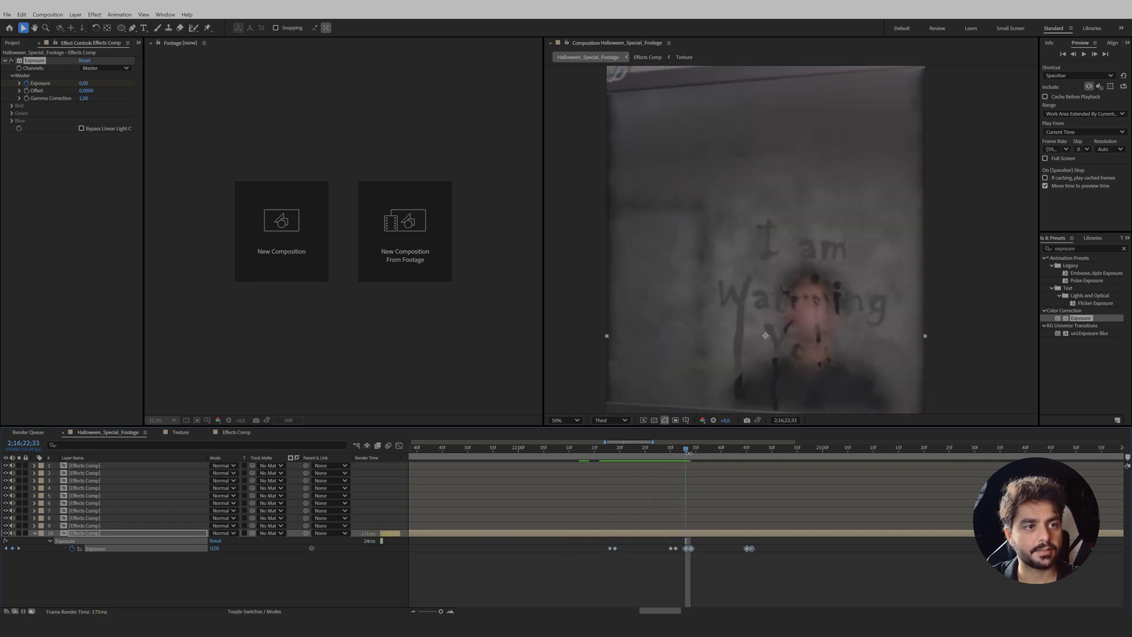
pyautogui.click(596, 449)
pyautogui.press('space')
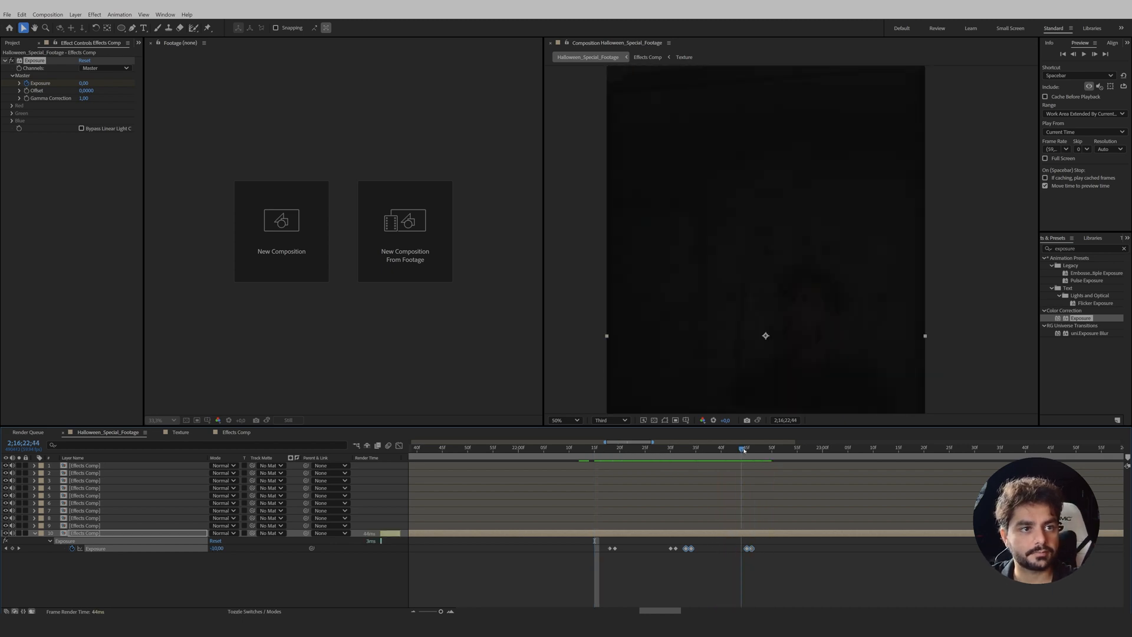
# Shorten the second blackout by moving its closing keyframes earlier, and paste a third set of flicker keyframes shortly after it
pyautogui.click(686, 453)
pyautogui.moveTo(749, 548); pyautogui.dragTo(718, 548)
pyautogui.moveTo(720, 453); pyautogui.dragTo(584, 453)
pyautogui.hotkey('ctrl', 'v')
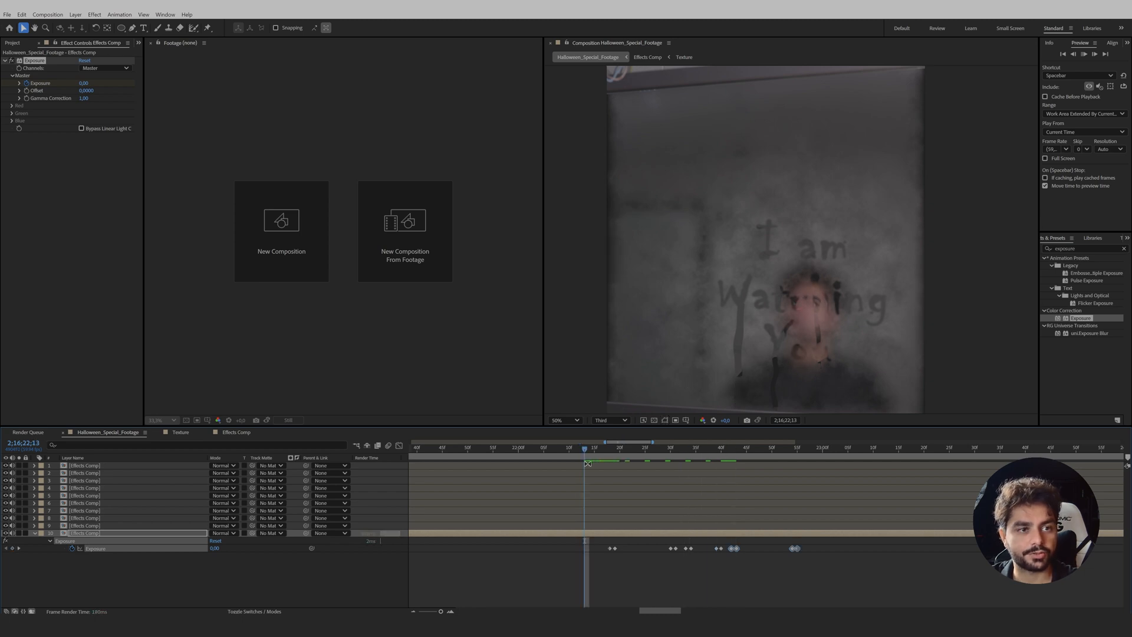
# Preview the light flicker, then delete all Exposure keyframes from the bottom Effects Comp layer
pyautogui.press('space')
pyautogui.press('space')
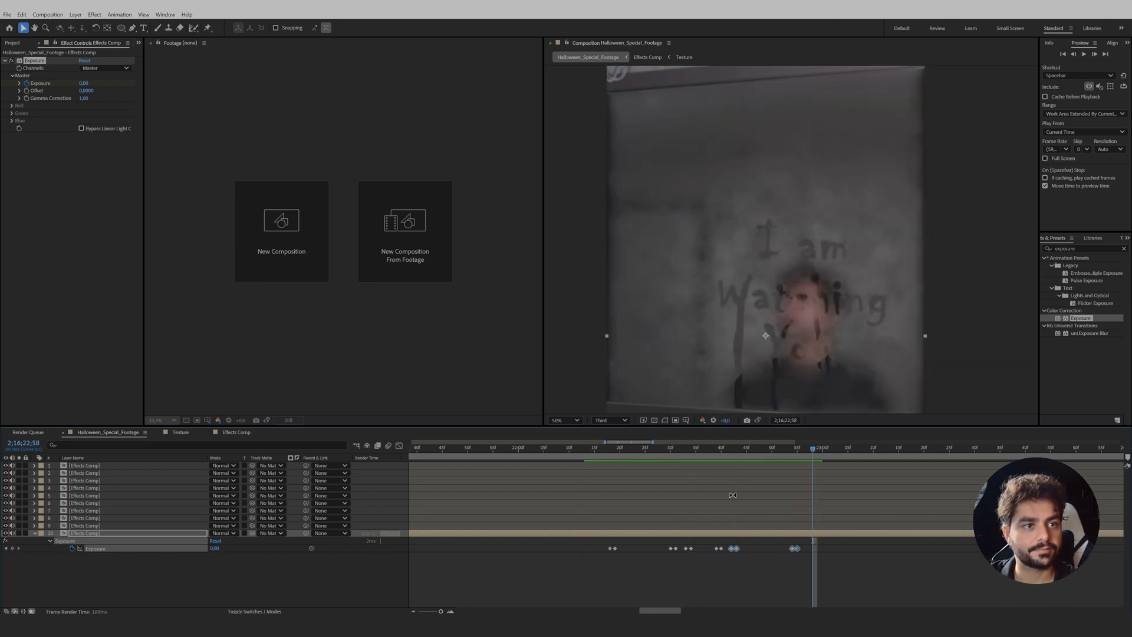
pyautogui.moveTo(833, 549); pyautogui.dragTo(534, 557)
pyautogui.press('Delete')
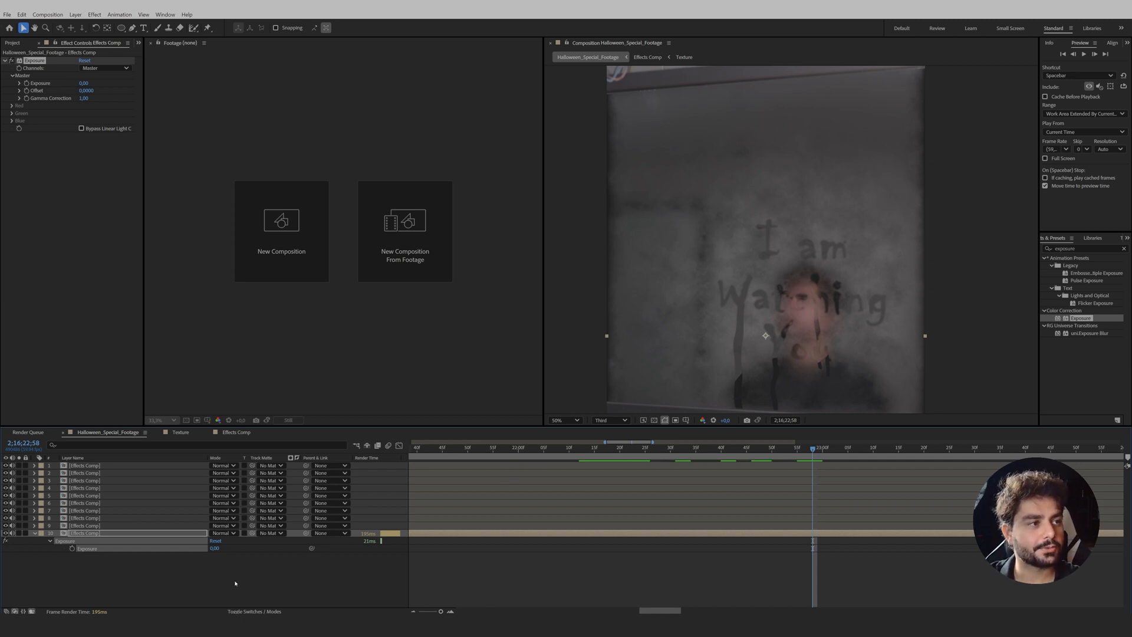
# Add an adjustment layer above all Effects Comp clips and apply the Lumetri Color effect to it
pyautogui.rightClick(271, 570)
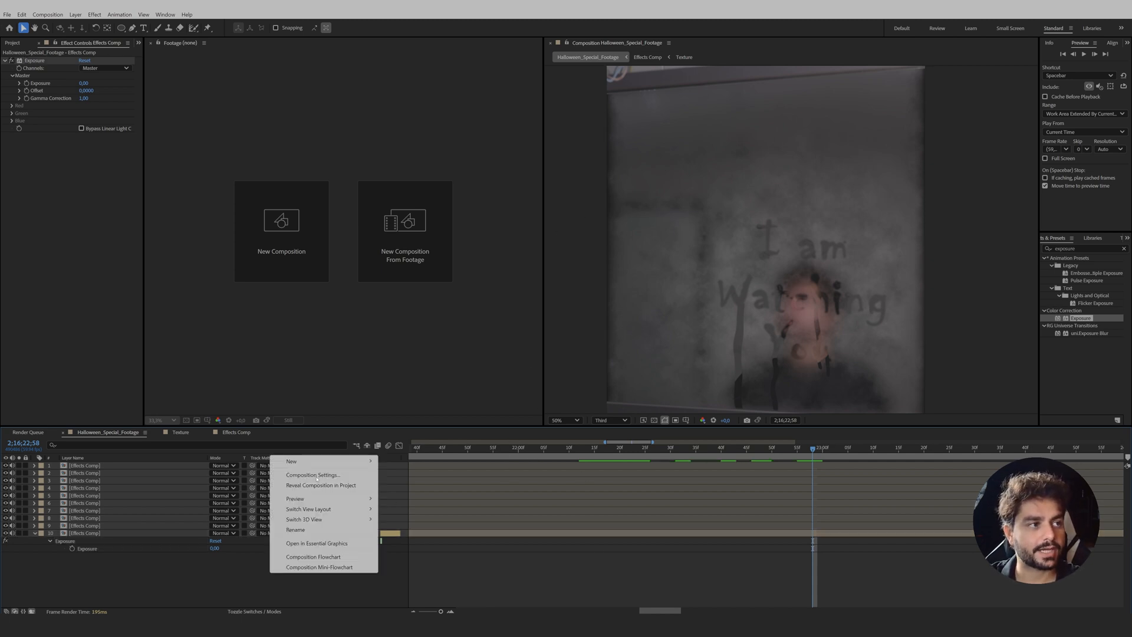
pyautogui.moveTo(312, 459)
pyautogui.click(413, 536)
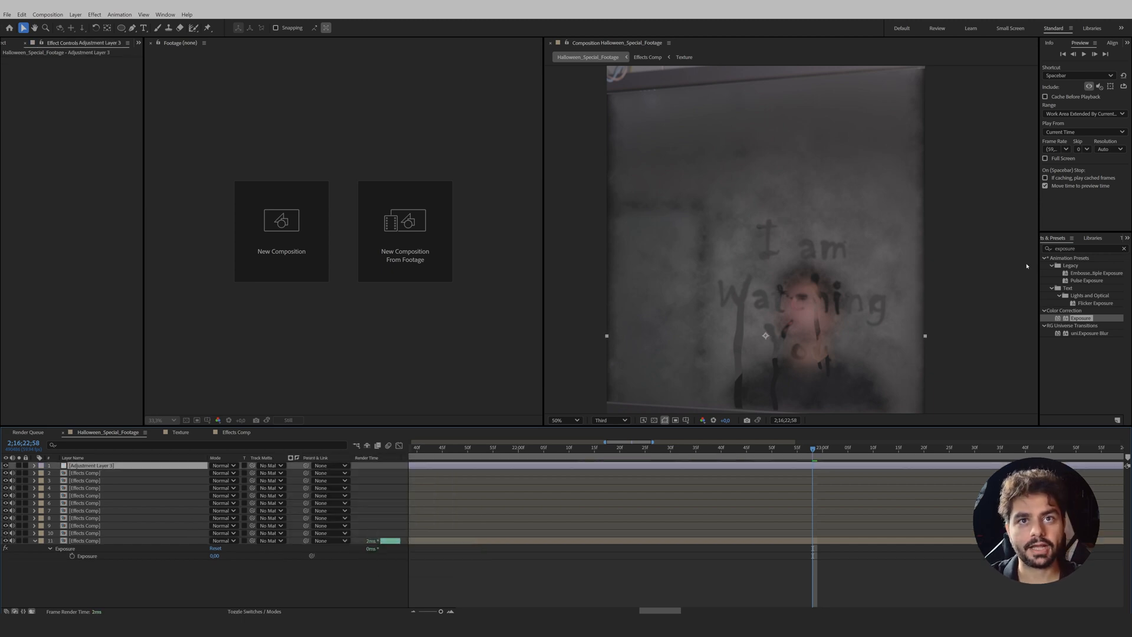
pyautogui.moveTo(1092, 249); pyautogui.dragTo(794, 268)
pyautogui.write('lumet')
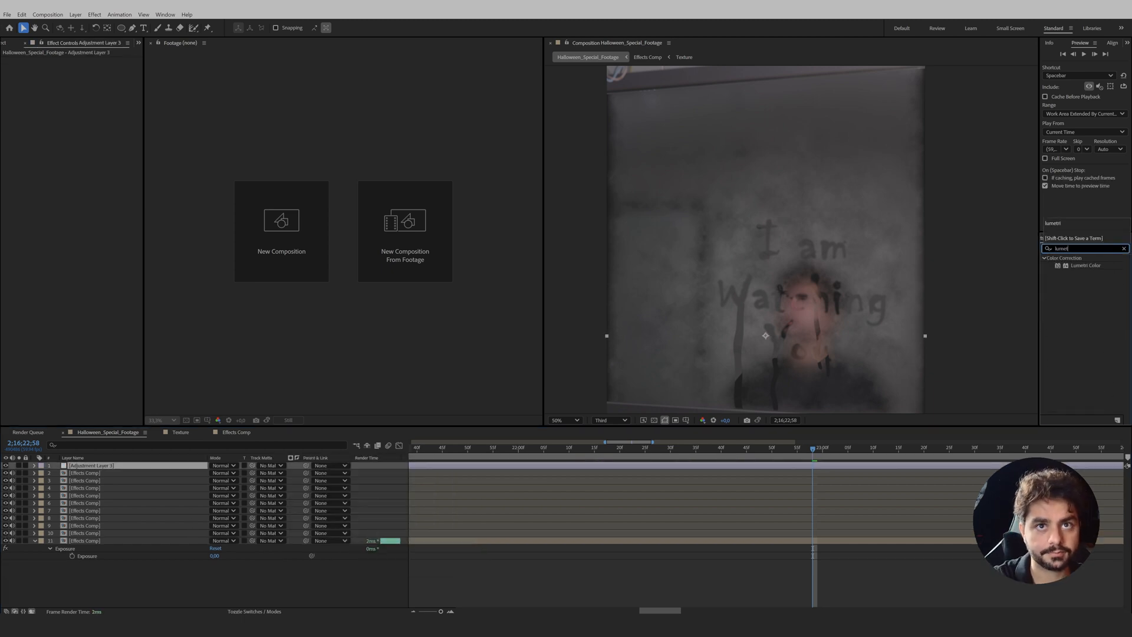
pyautogui.write('ri')
pyautogui.moveTo(1086, 265); pyautogui.dragTo(829, 463)
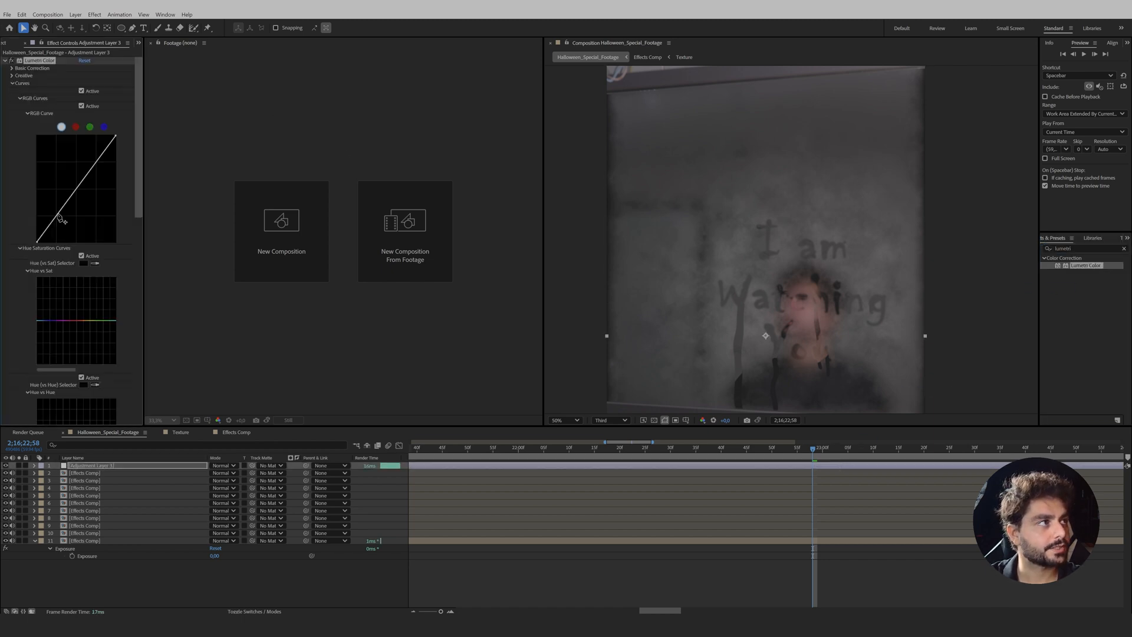
# Shape the Lumetri RGB curve into an S-curve with darker shadows and raised highlights
pyautogui.moveTo(51, 225); pyautogui.dragTo(55, 230)
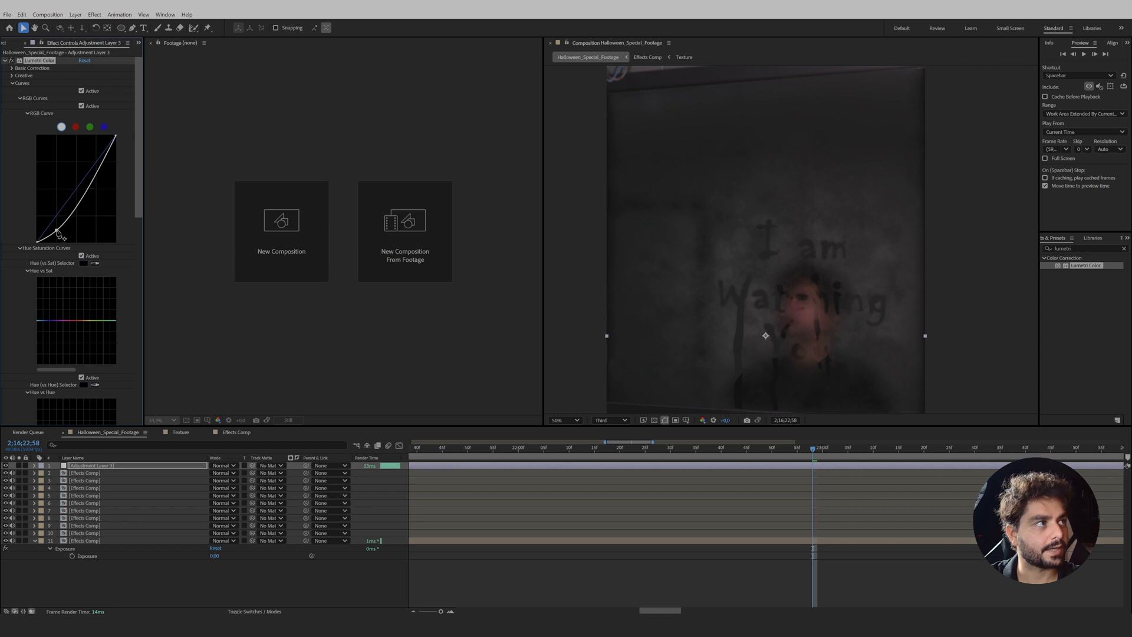
pyautogui.moveTo(85, 189); pyautogui.dragTo(85, 177)
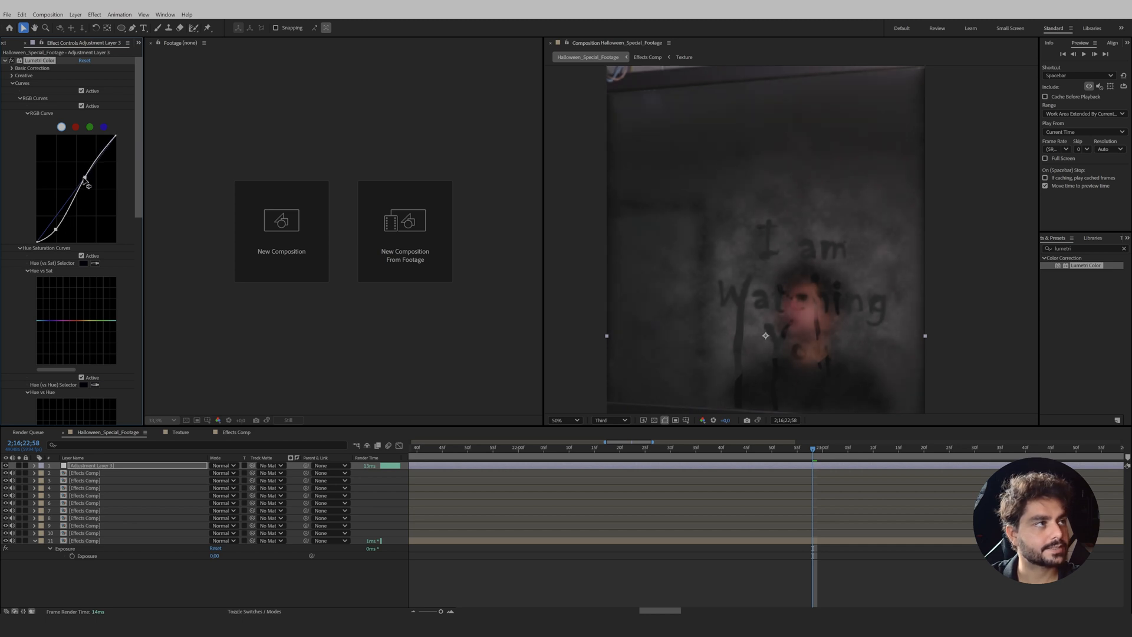
# Reduce the Lumetri Creative saturation to 71 and give the shadows a blue tint
pyautogui.click(11, 76)
pyautogui.moveTo(85, 135); pyautogui.dragTo(64, 138)
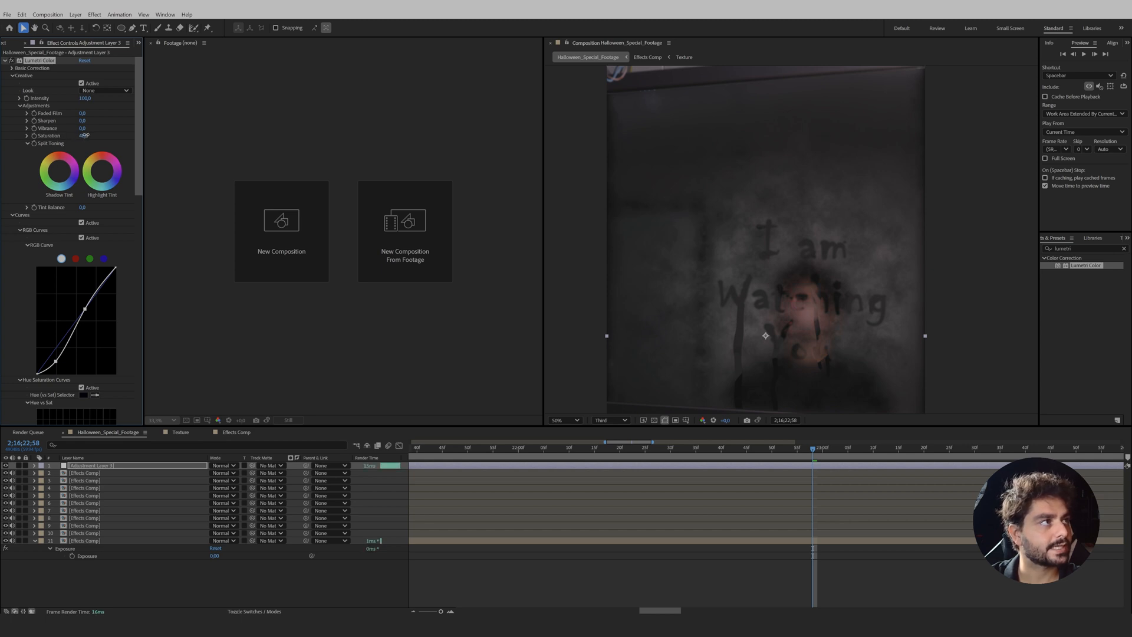
pyautogui.moveTo(58, 173)
pyautogui.mouseDown()
pyautogui.moveTo(74, 176)
pyautogui.moveTo(64, 175)
pyautogui.mouseUp()
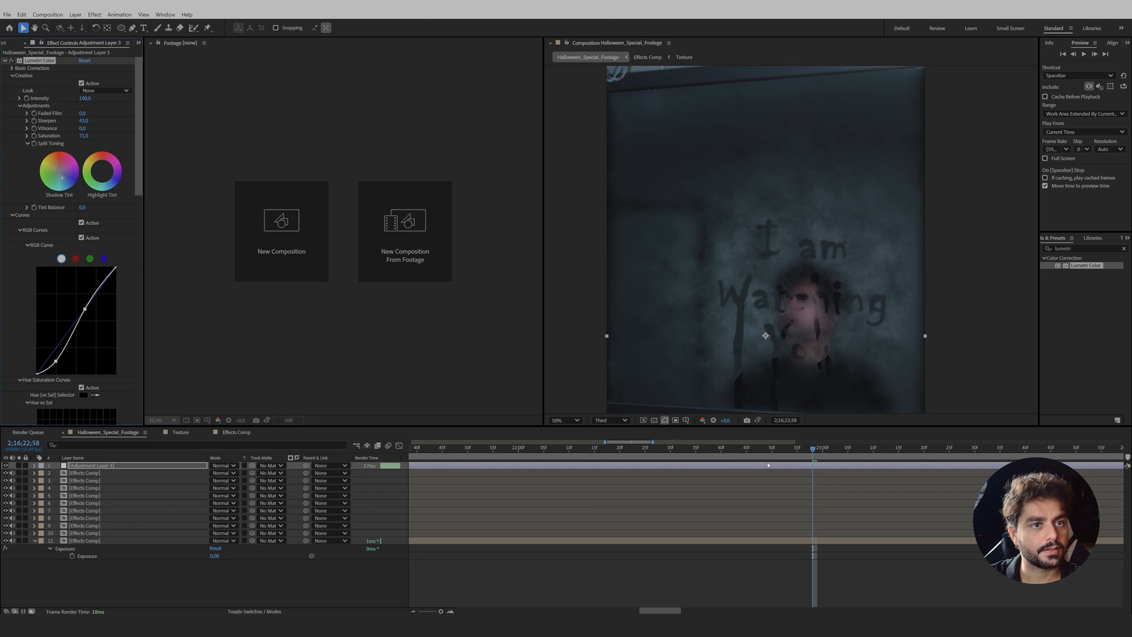
# Keyframe the color adjustment layer's opacity to fade in from 0% to 100%, and extend the work area end to nearly 30 s
pyautogui.click(110, 466)
pyautogui.press('t')
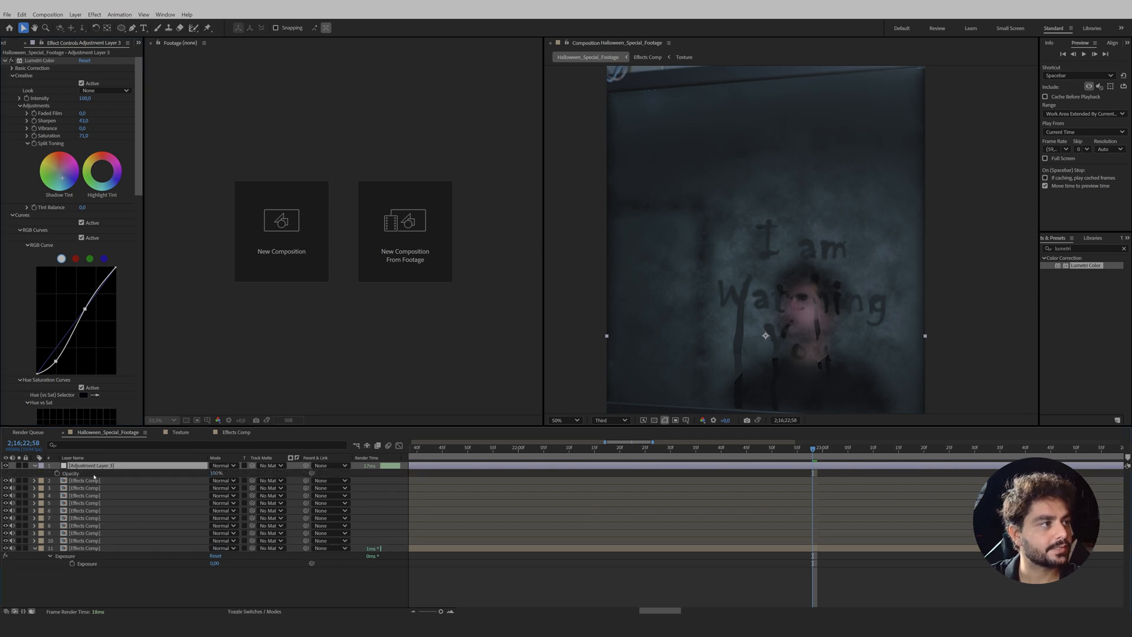
pyautogui.click(57, 472)
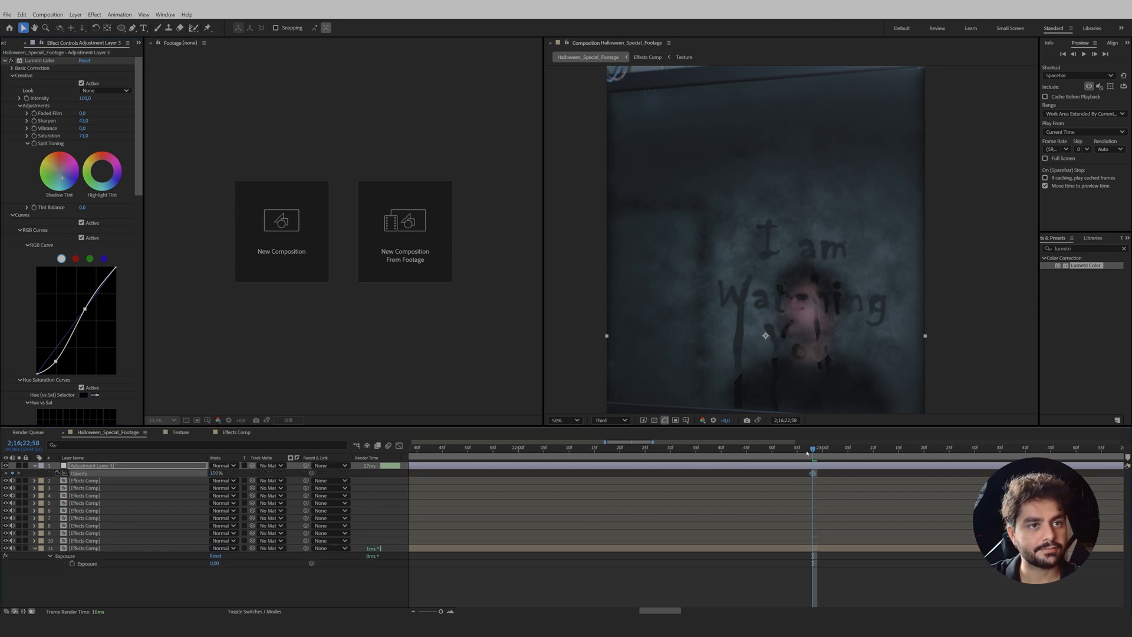
pyautogui.moveTo(806, 452); pyautogui.dragTo(327, 449)
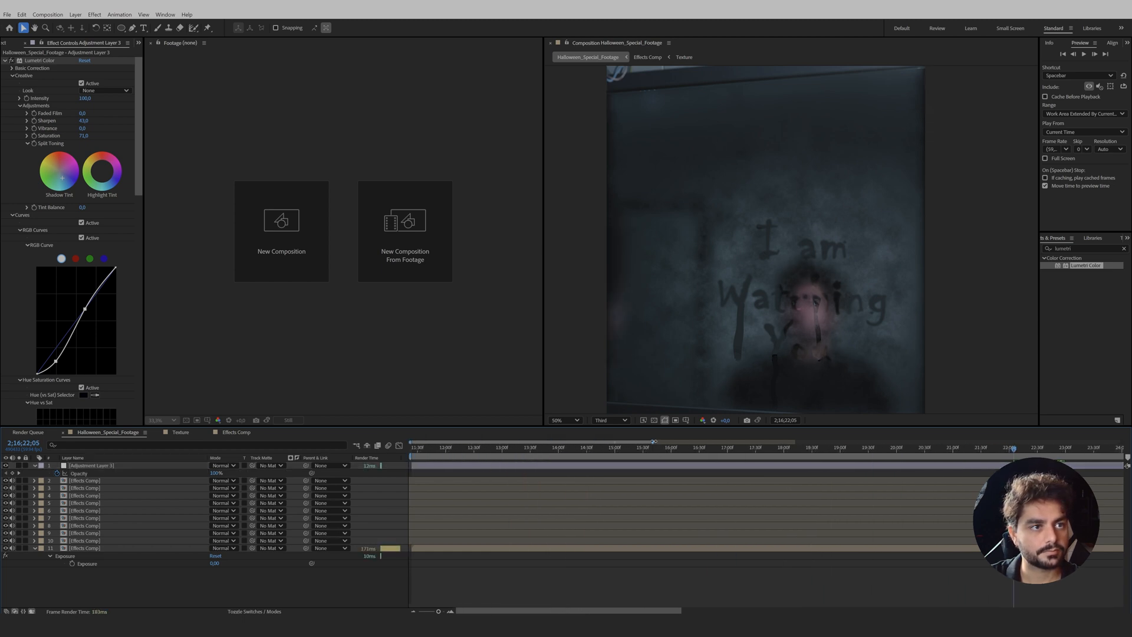
pyautogui.moveTo(653, 441); pyautogui.dragTo(909, 446)
pyautogui.moveTo(727, 474); pyautogui.dragTo(689, 466)
pyautogui.click(216, 473)
pyautogui.write('0')
pyautogui.press('Return')
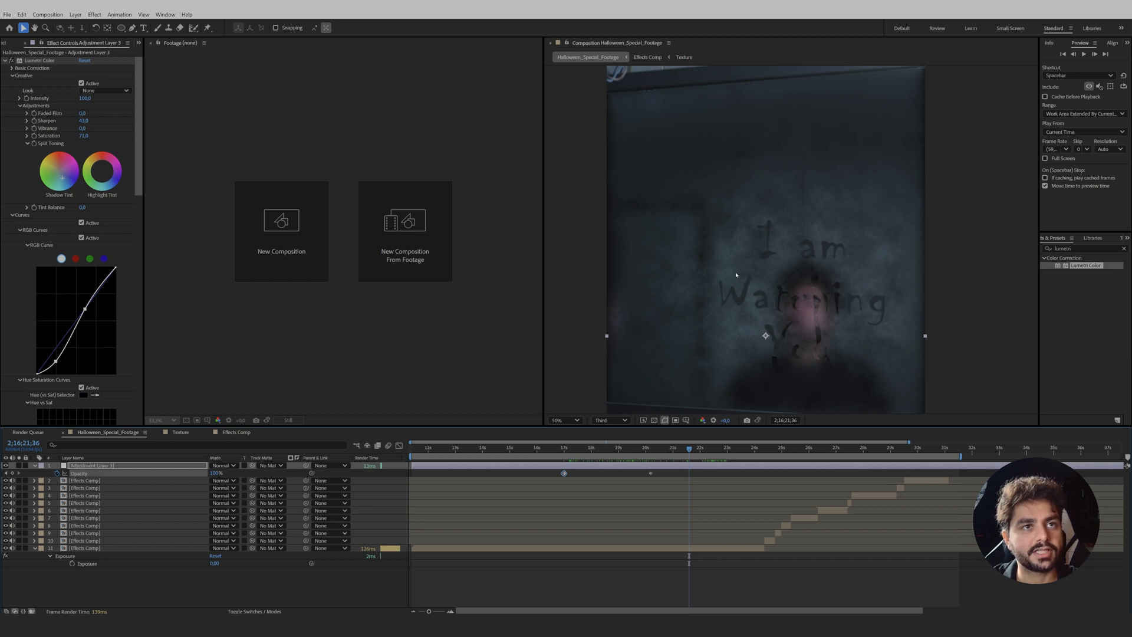
# In the nested Texture composition, lower the Texture layer's first Fractal Noise contrast to 28 and check it in the main composition
pyautogui.doubleClick(702, 549)
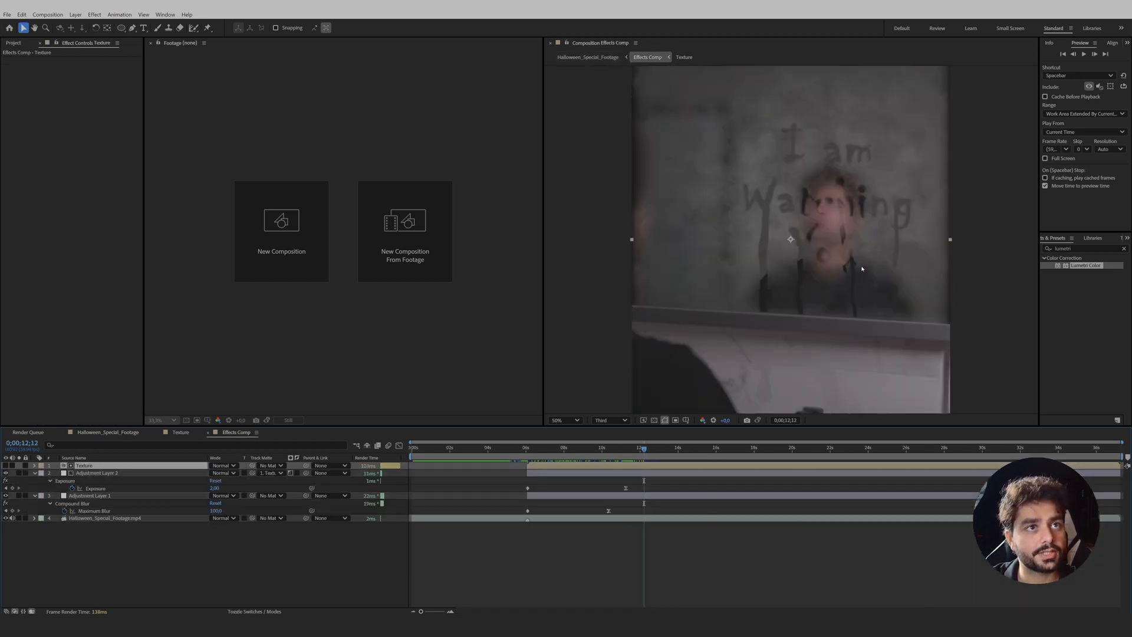
pyautogui.scroll(4, 859, 189)
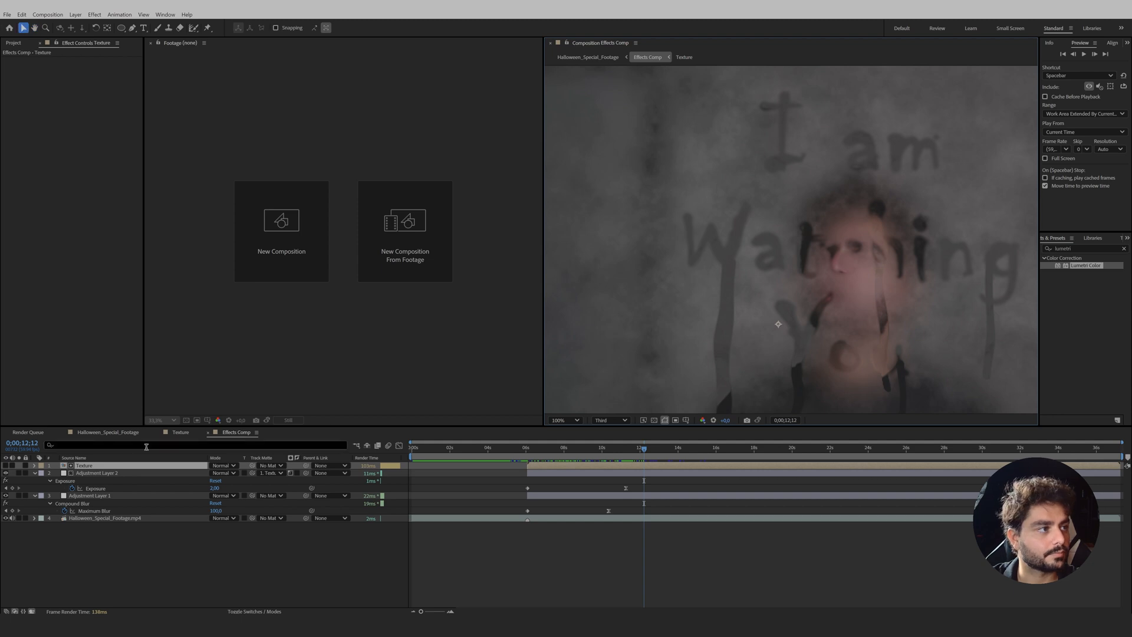
pyautogui.doubleClick(93, 466)
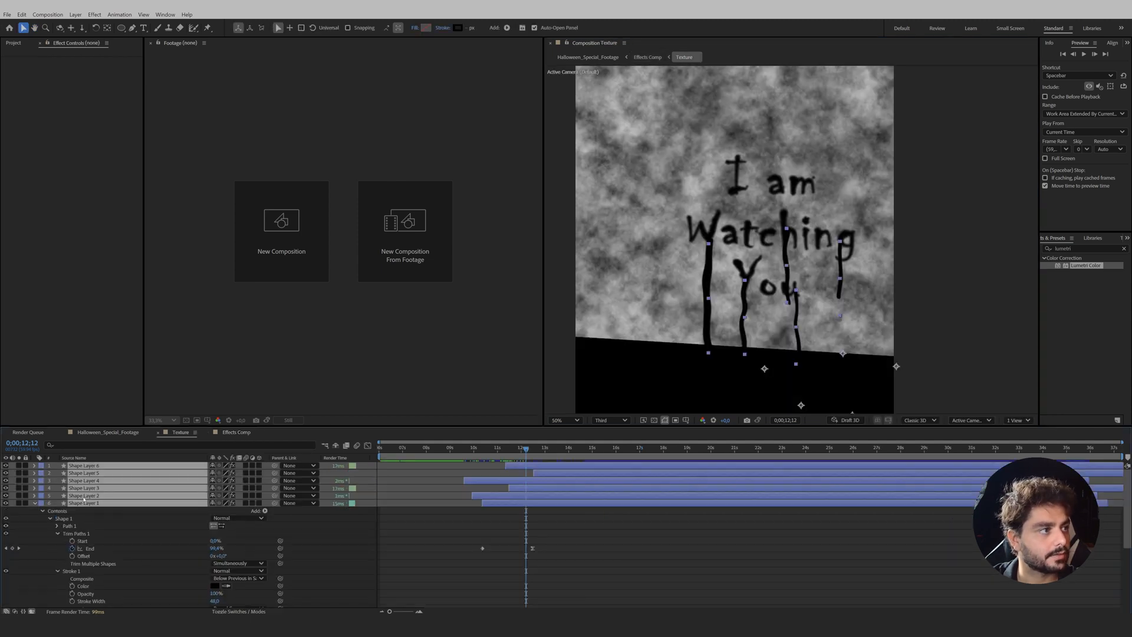
pyautogui.click(439, 532)
pyautogui.scroll(-5, 78, 563)
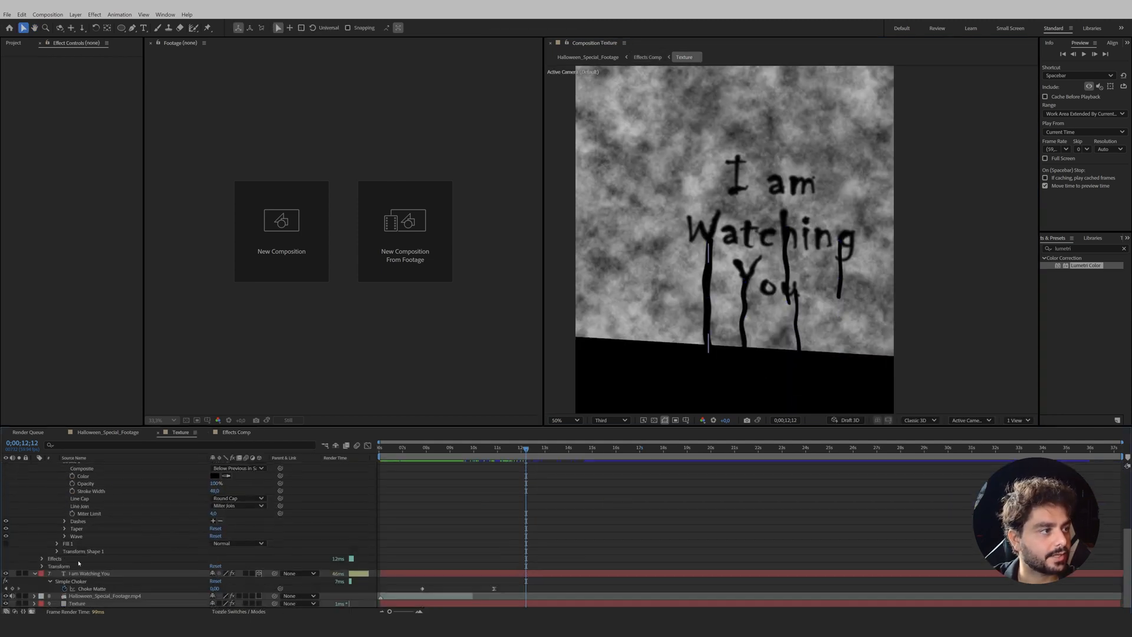
pyautogui.click(90, 596)
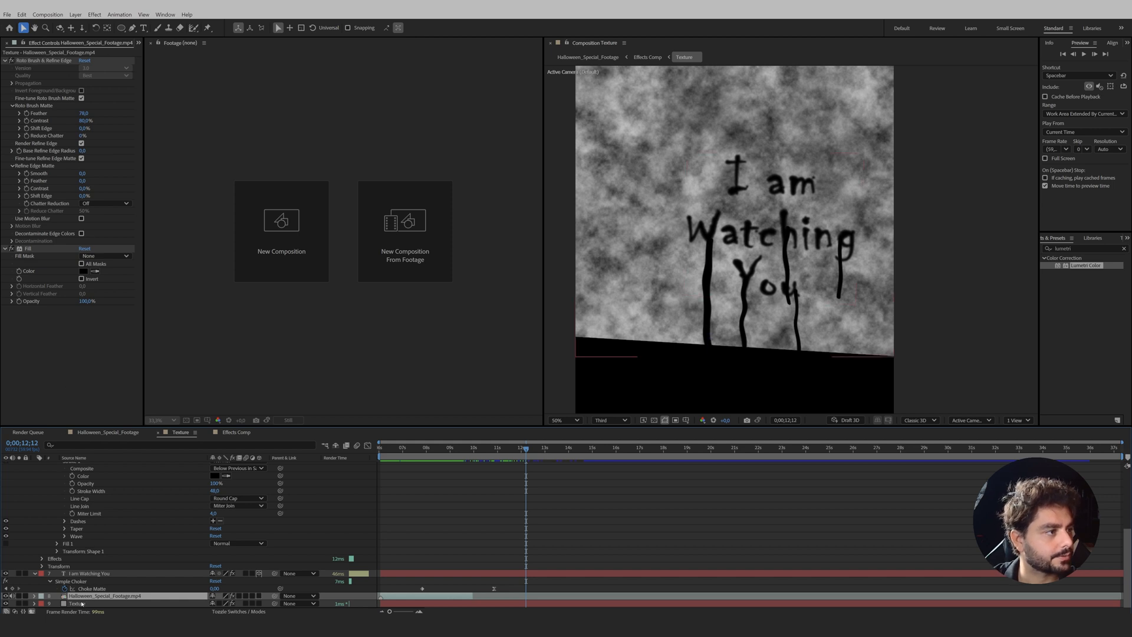
pyautogui.click(83, 603)
pyautogui.moveTo(81, 223); pyautogui.dragTo(93, 160)
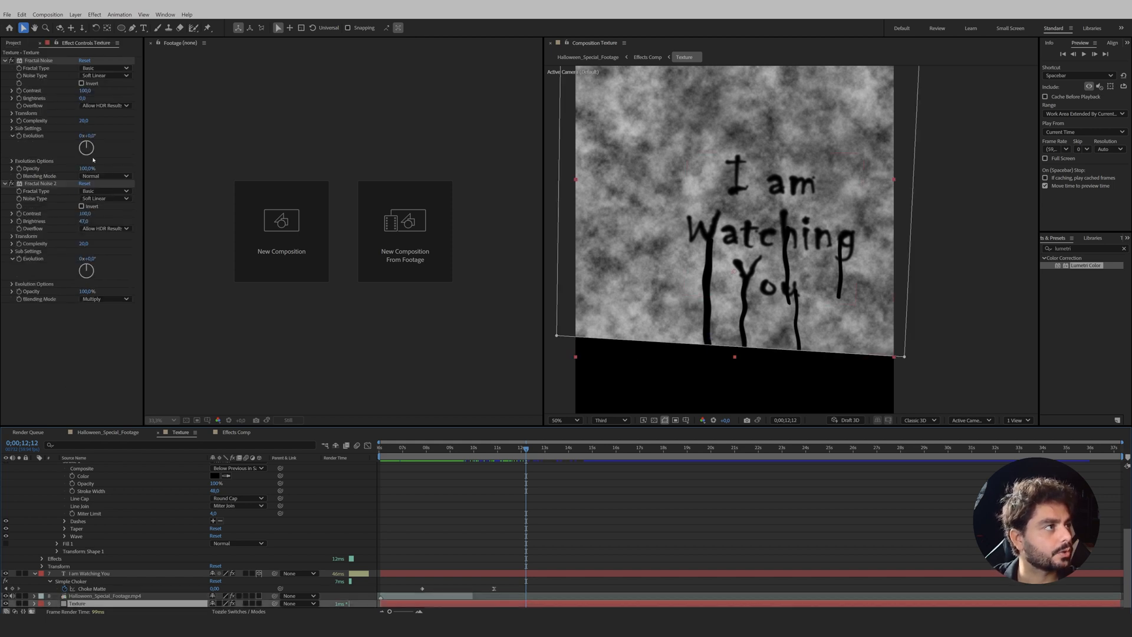
pyautogui.moveTo(86, 92); pyautogui.dragTo(57, 89)
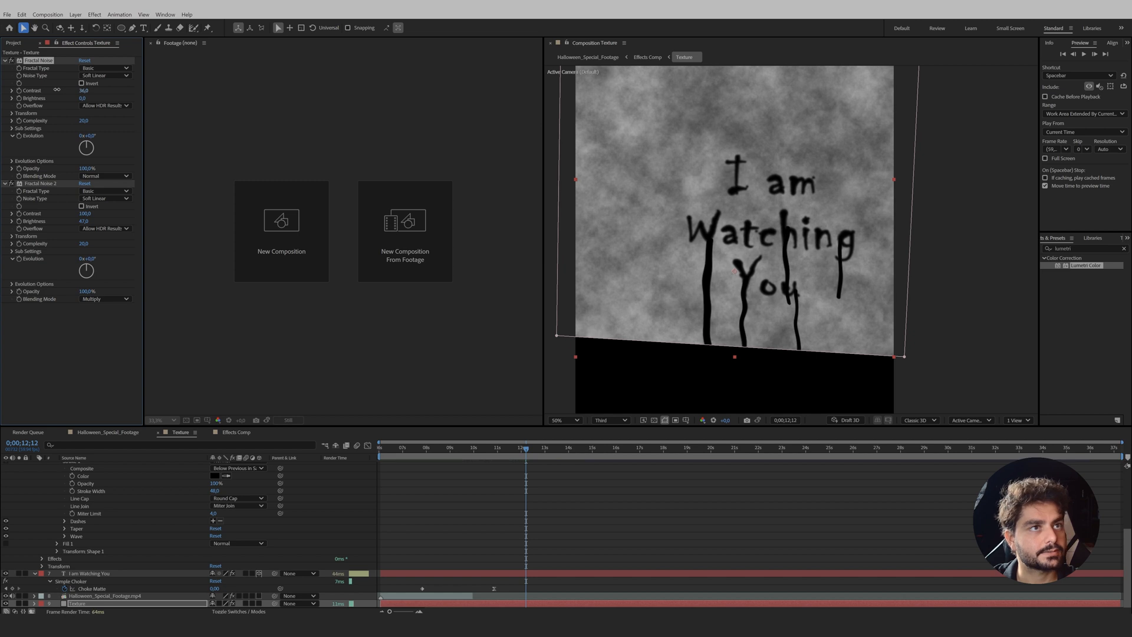
pyautogui.click(588, 57)
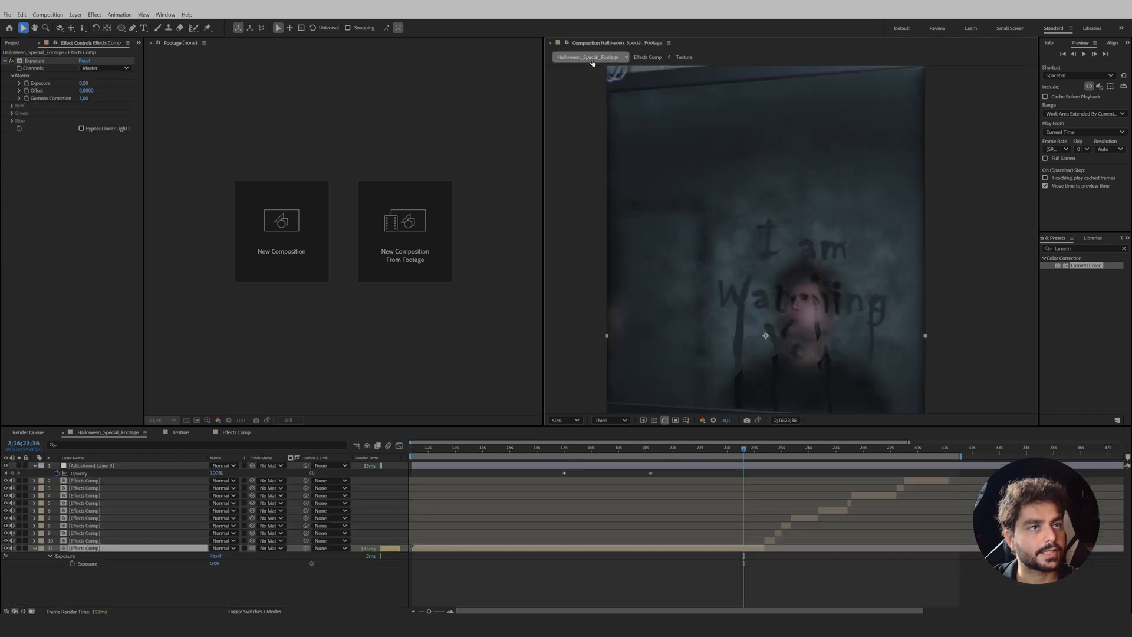
pyautogui.moveTo(743, 453)
pyautogui.mouseDown()
pyautogui.moveTo(774, 457)
pyautogui.moveTo(727, 463)
pyautogui.mouseUp()
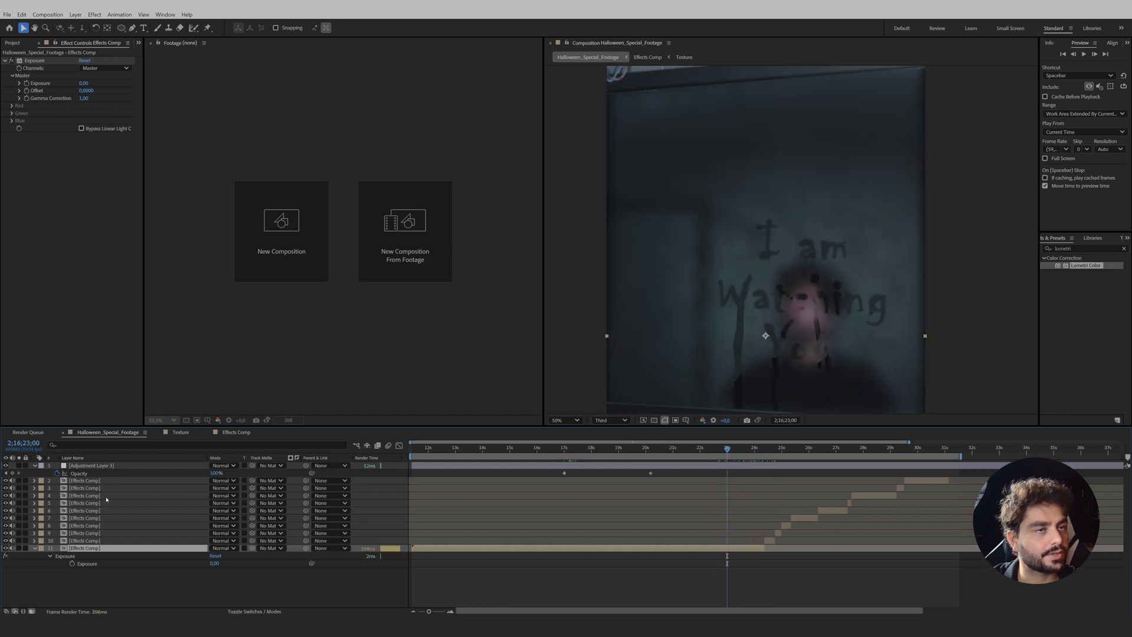
pyautogui.scroll(4, 776, 305)
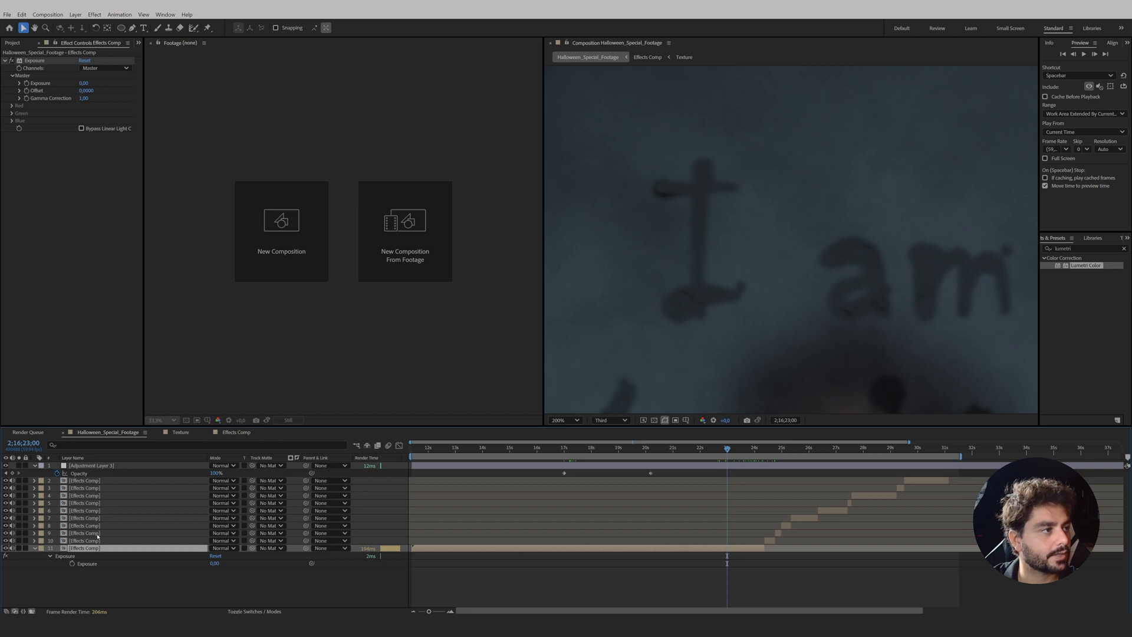
# Reopen the nested Texture composition, duplicate its Texture layer, and place the copy above all other layers
pyautogui.doubleClick(95, 549)
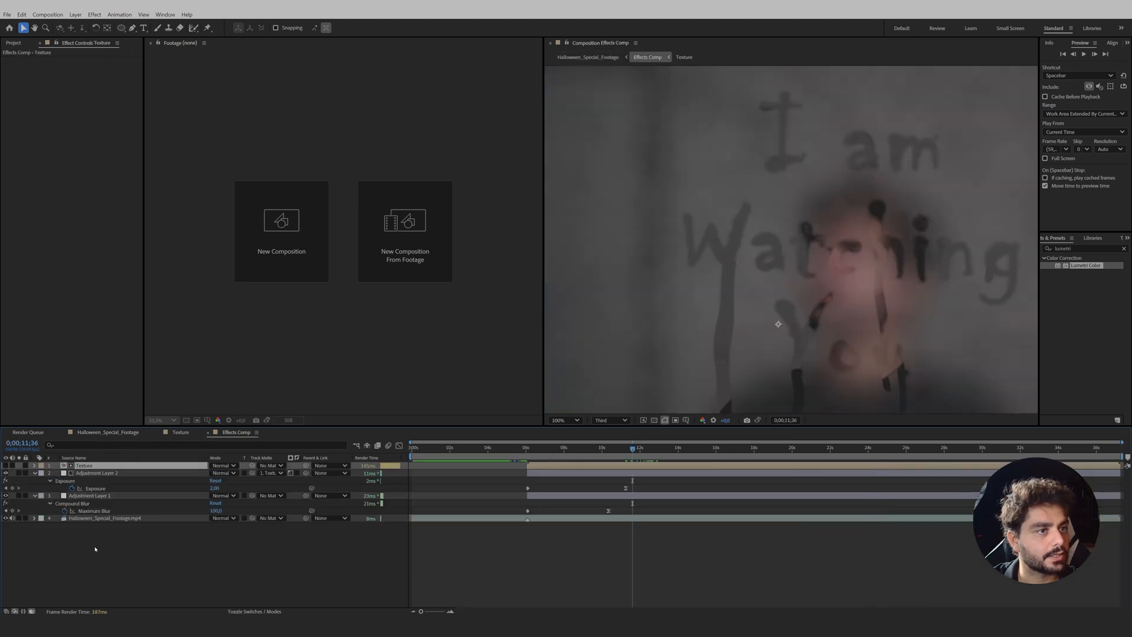
pyautogui.doubleClick(84, 465)
pyautogui.scroll(3, 34, 503)
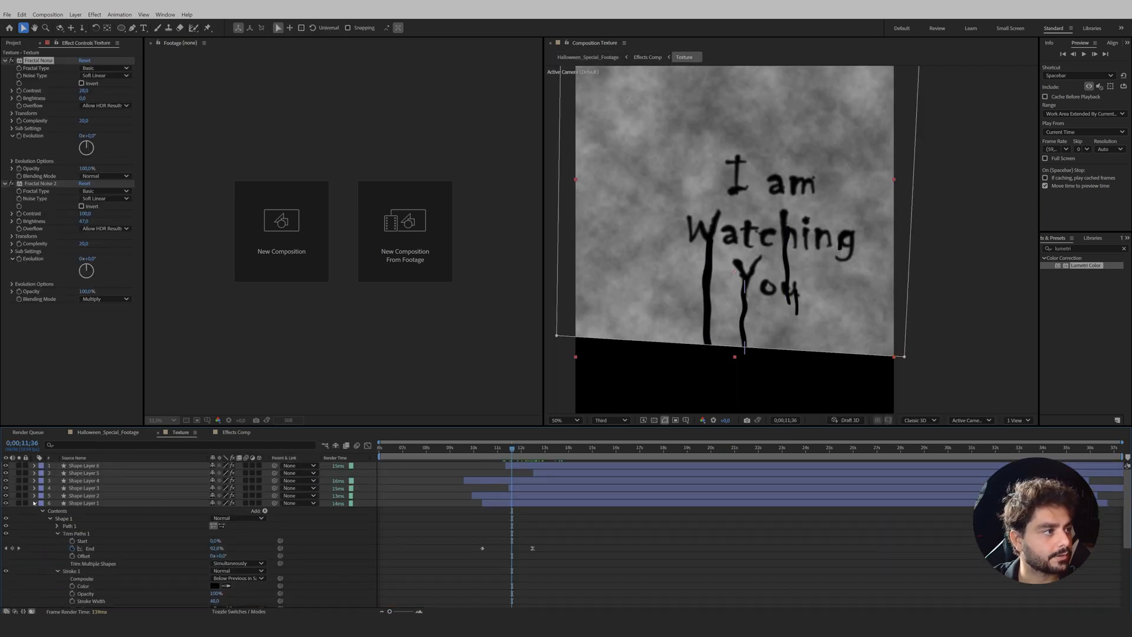
pyautogui.click(34, 503)
pyautogui.click(35, 512)
pyautogui.click(82, 526)
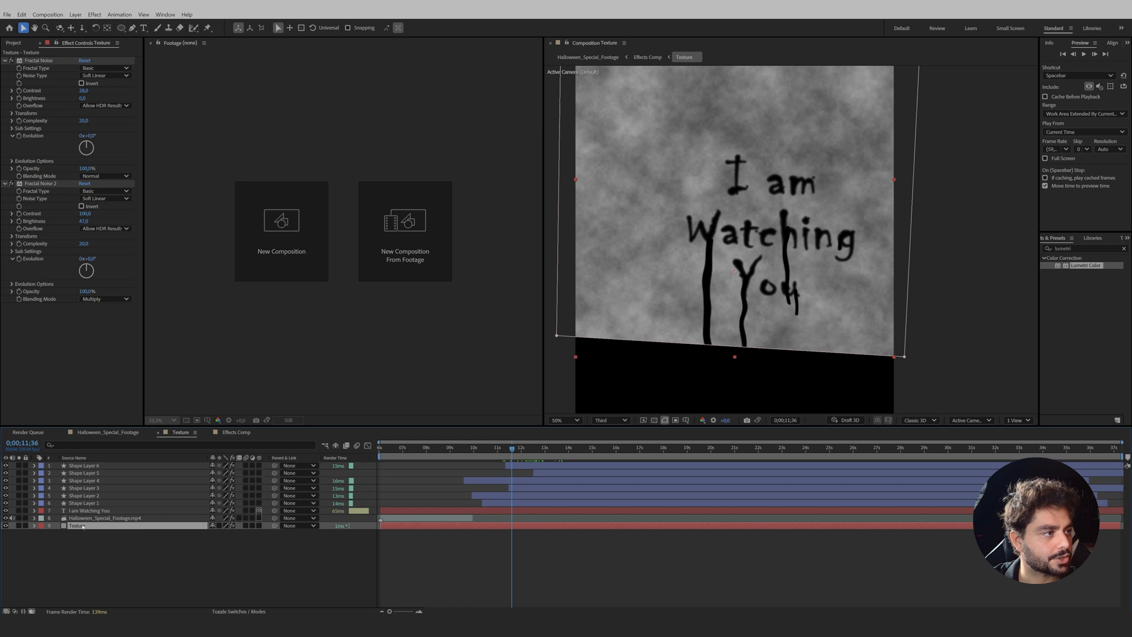
pyautogui.hotkey('ctrl', 'd')
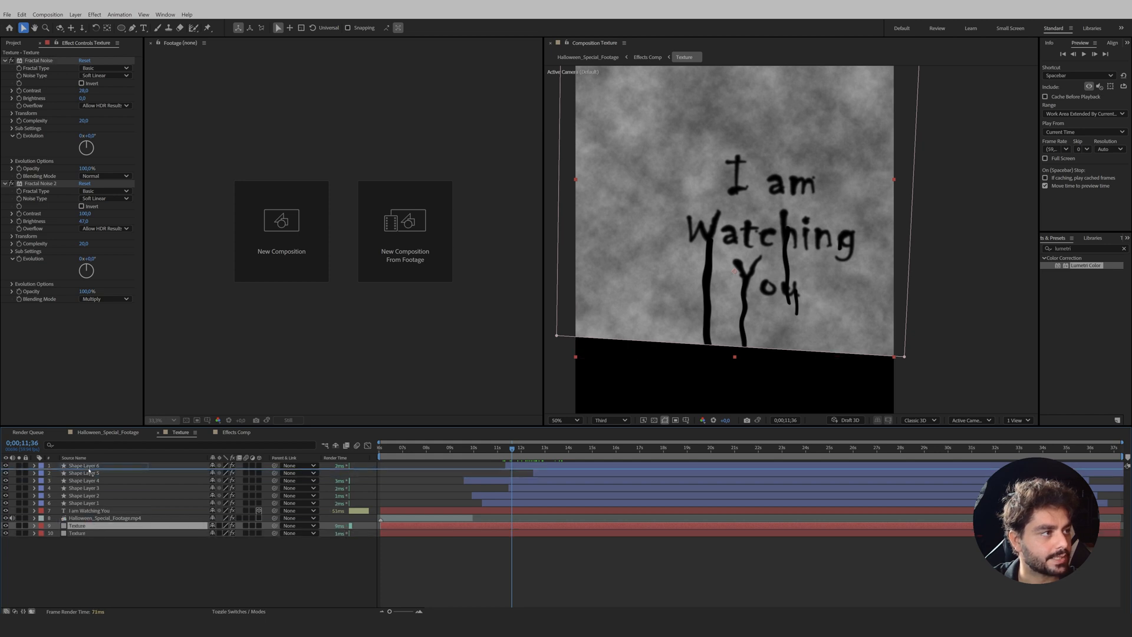
pyautogui.hotkey('ctrl', 'shift', ']')
# Remove the first Fractal Noise from the Texture copy, then reset Fractal Noise 2 and set its scale to 10
pyautogui.click(38, 60)
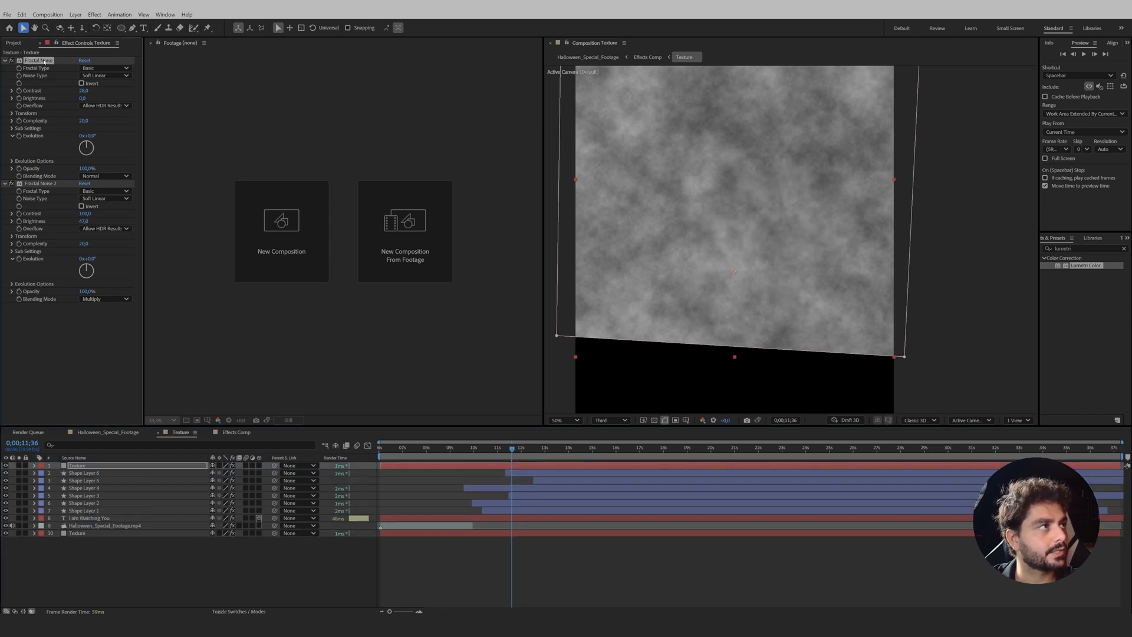
pyautogui.press('Delete')
pyautogui.click(12, 114)
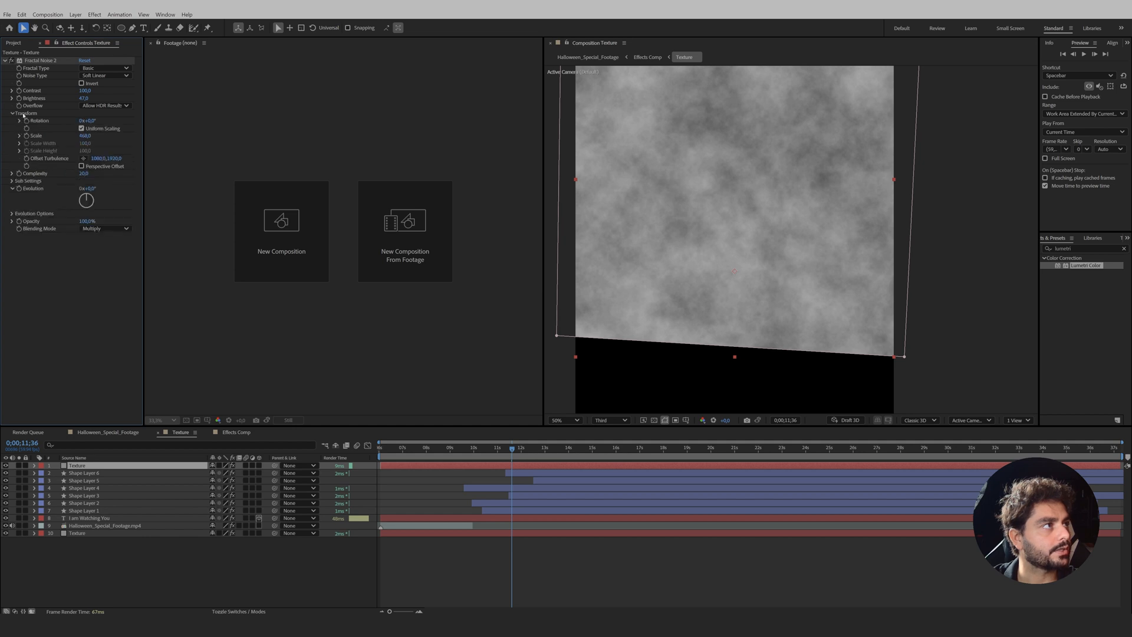
pyautogui.click(85, 60)
pyautogui.click(19, 136)
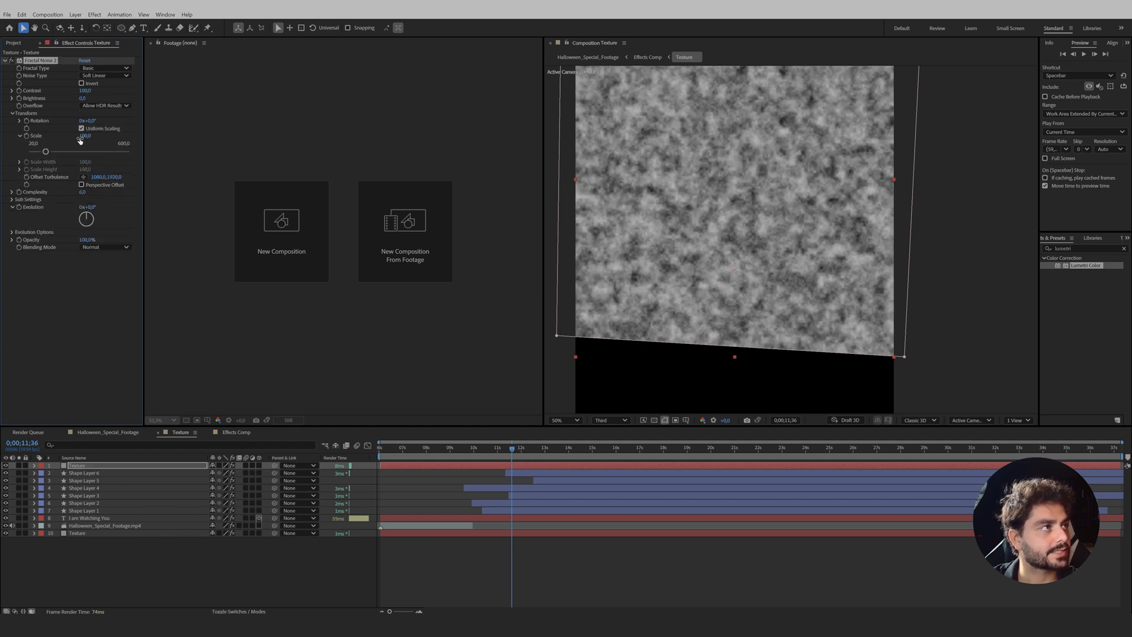
pyautogui.write('10')
pyautogui.press('Return')
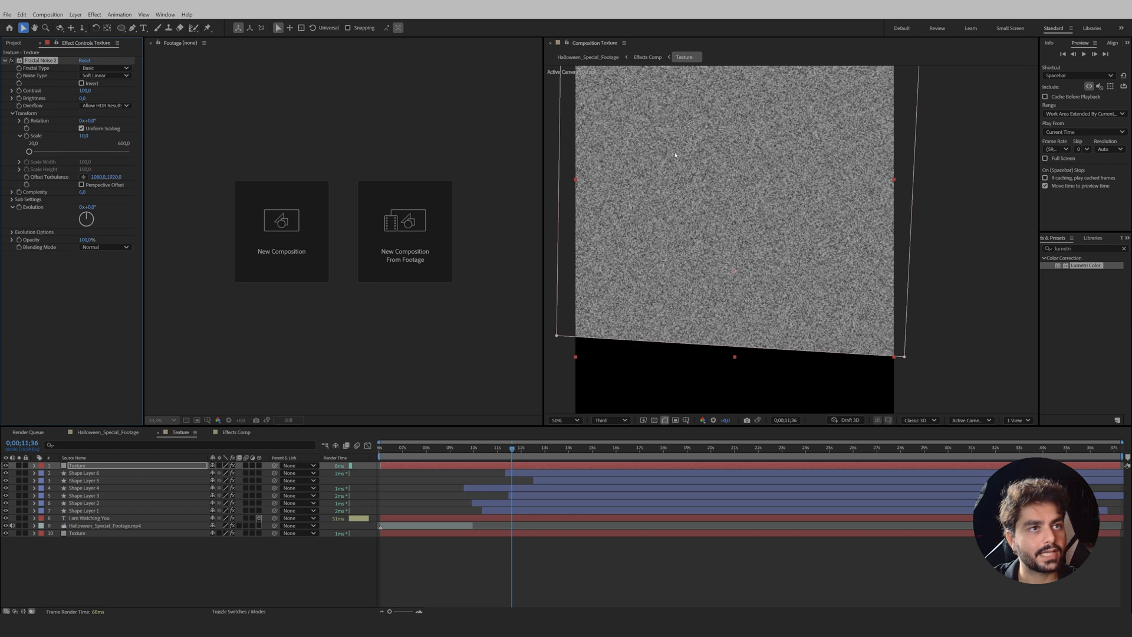
pyautogui.scroll(3, 675, 155)
pyautogui.scroll(-3, 835, 298)
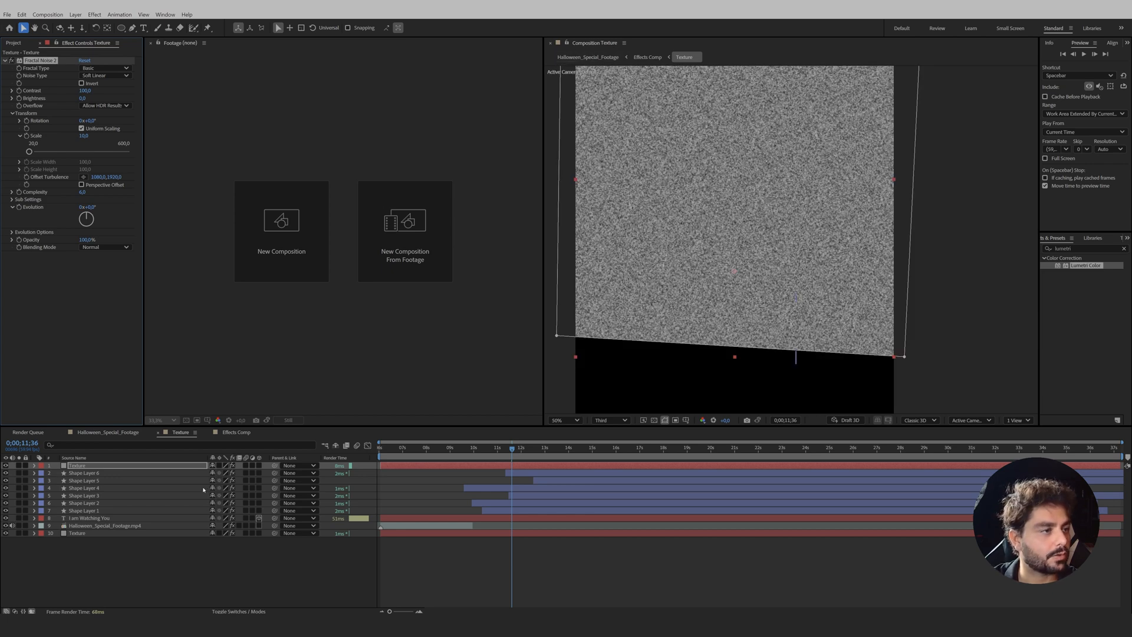
# Set the top Texture layer's blending mode to Screen and its opacity to 70%
pyautogui.click(239, 612)
pyautogui.click(223, 466)
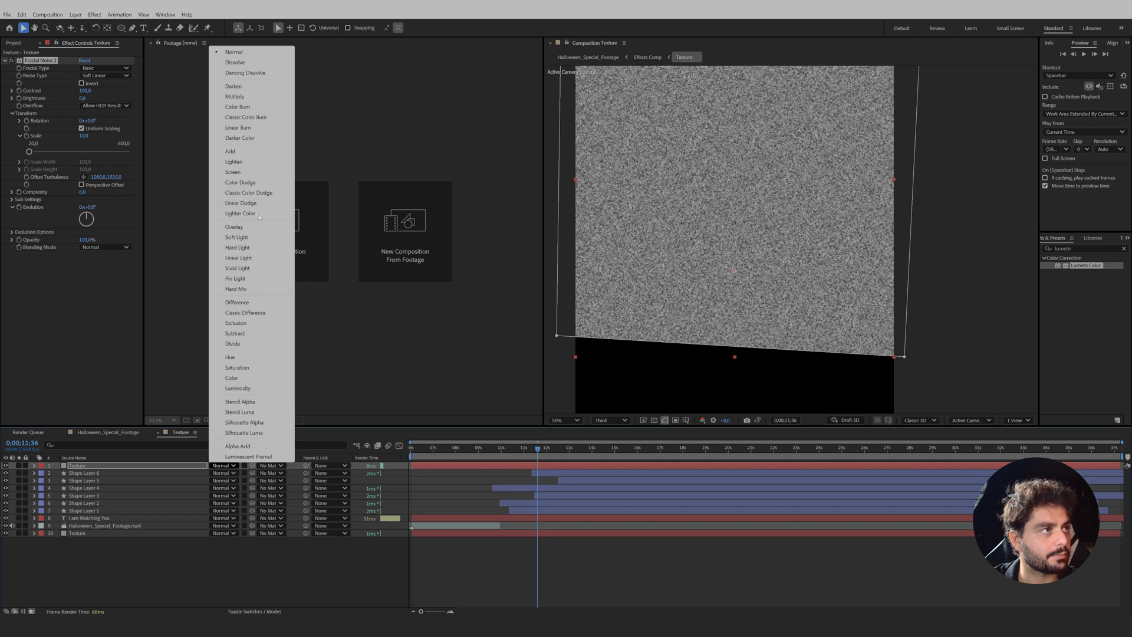
pyautogui.click(254, 172)
pyautogui.scroll(-2, 791, 239)
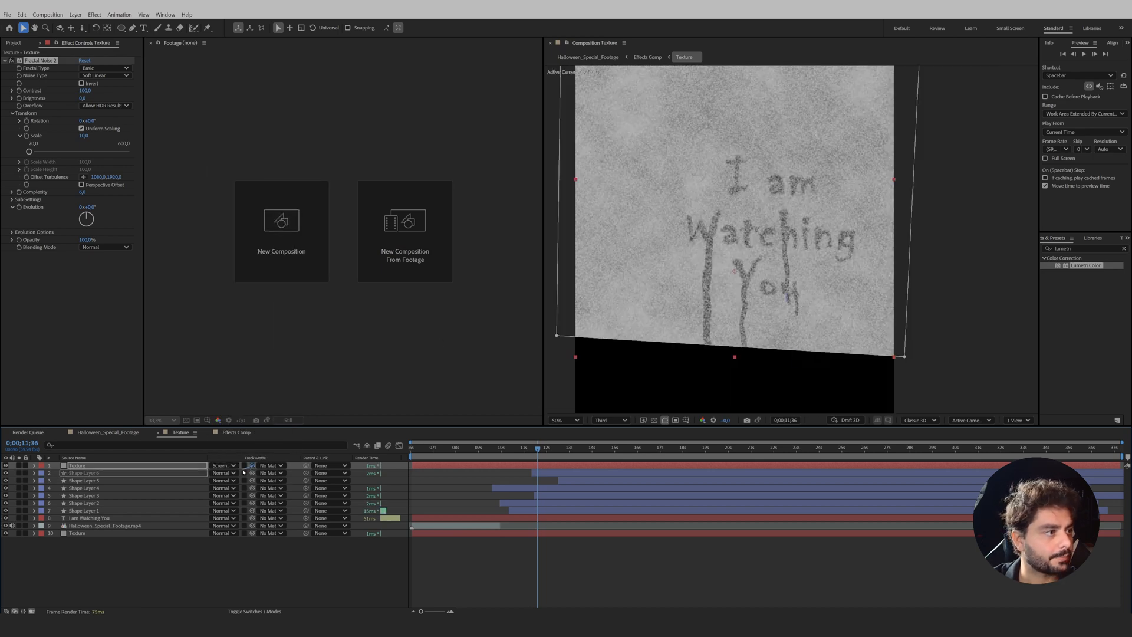
pyautogui.click(152, 466)
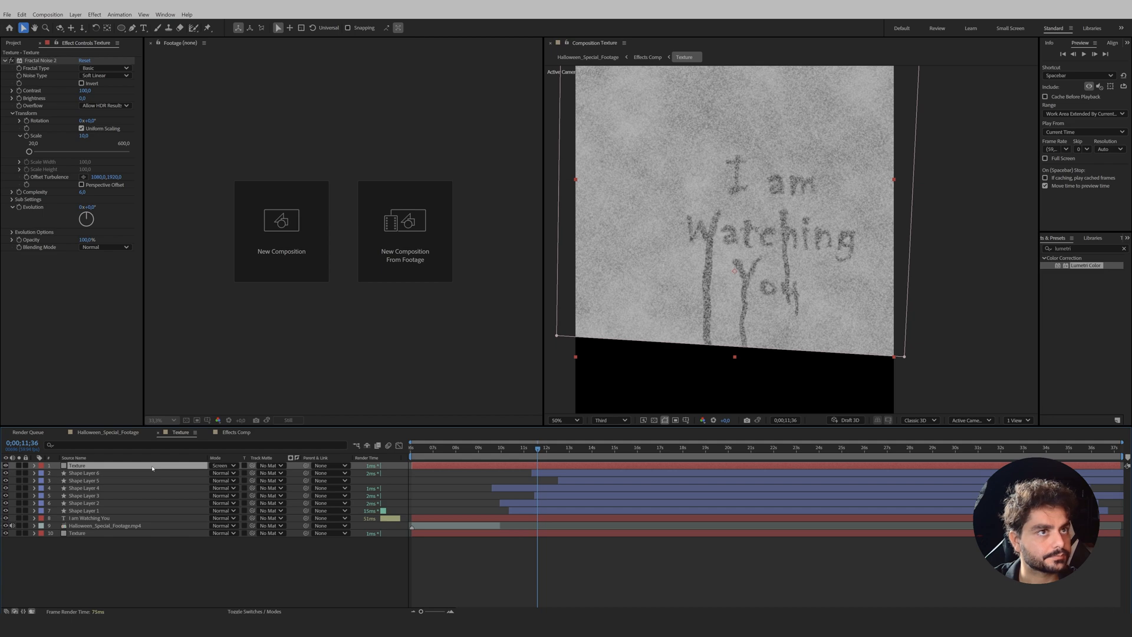
pyautogui.press('t')
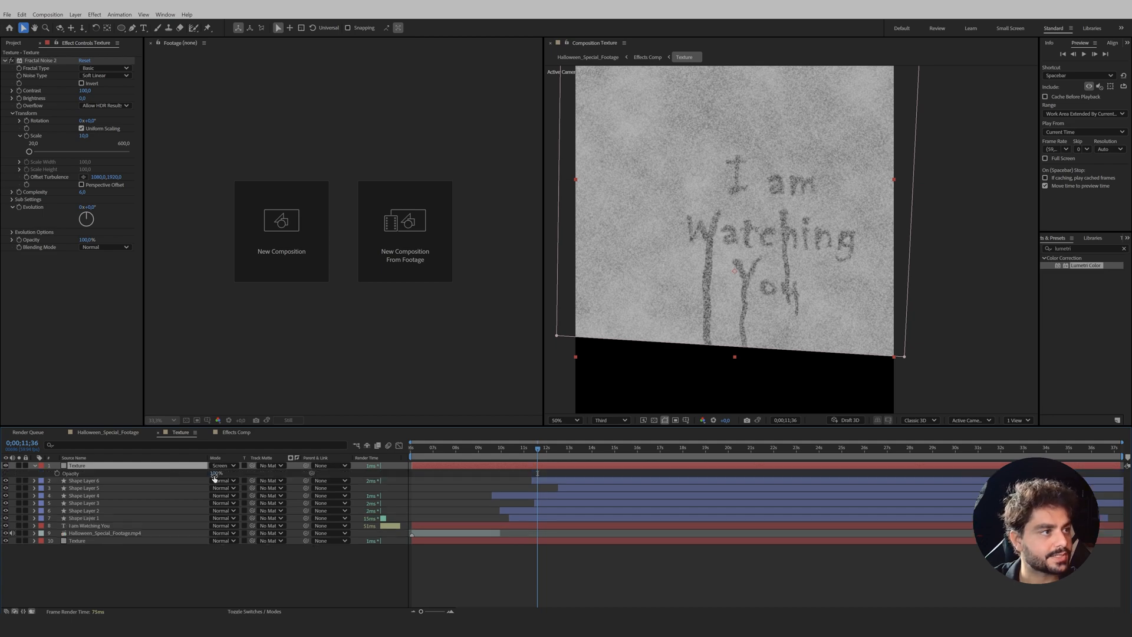
pyautogui.moveTo(216, 474); pyautogui.dragTo(198, 474)
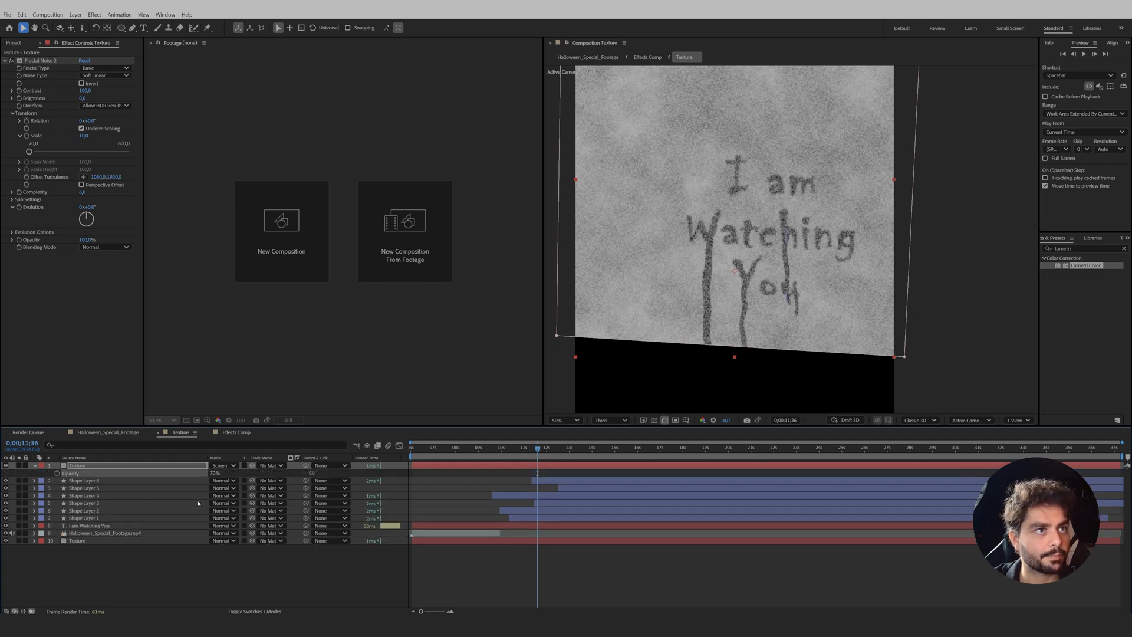
# Use the "I am Watching You" text layer as the top Texture layer's track matte
pyautogui.click(192, 569)
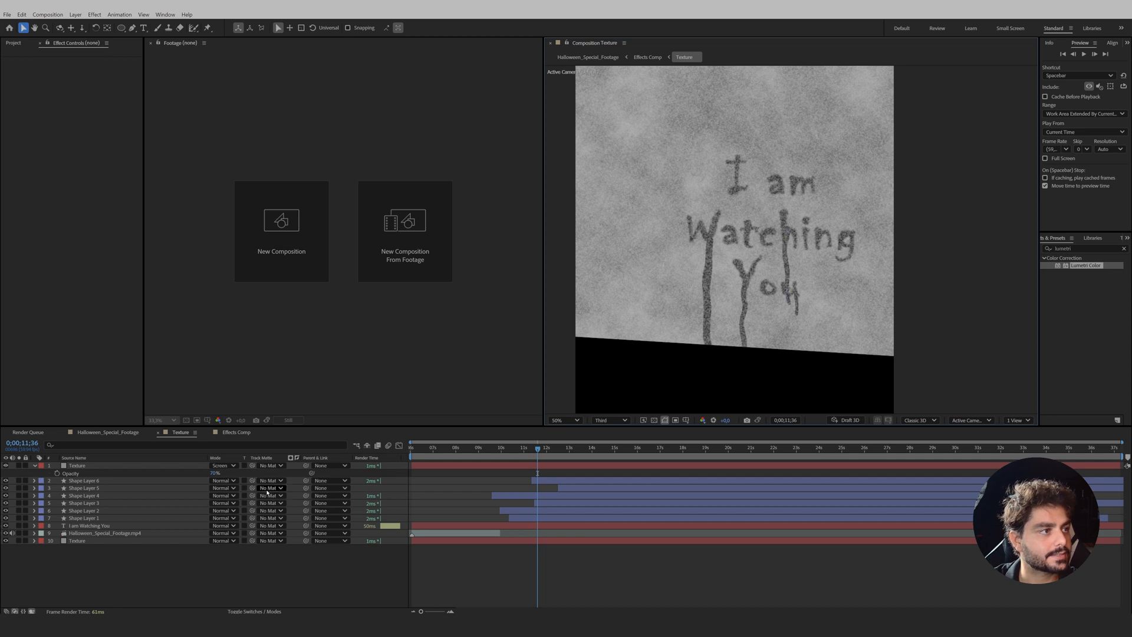
pyautogui.click(251, 466)
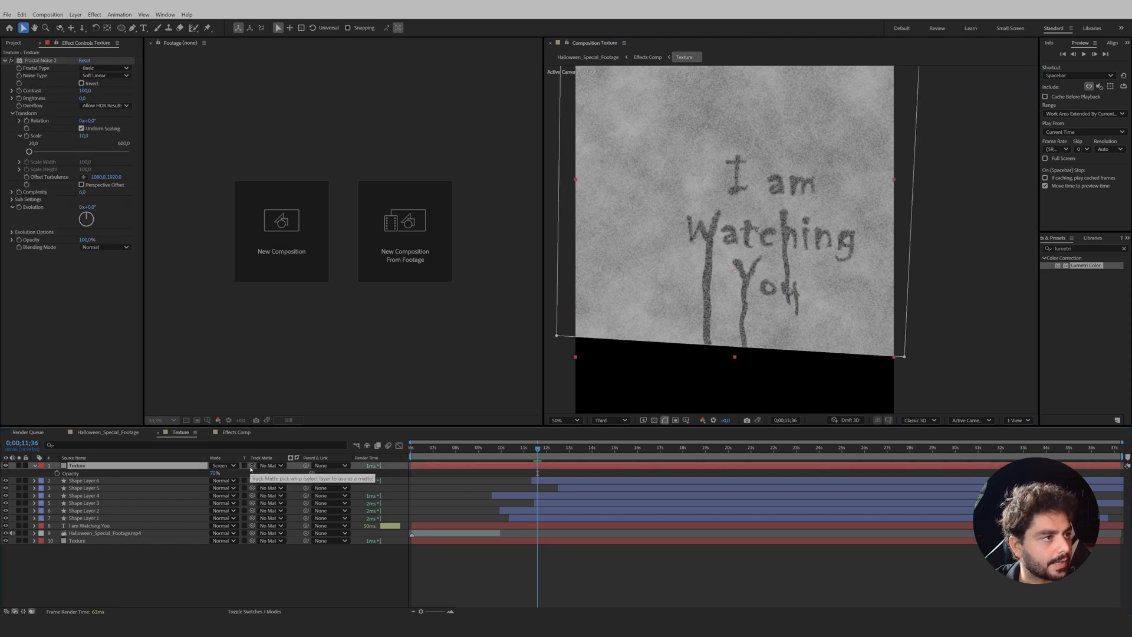
pyautogui.moveTo(251, 466); pyautogui.dragTo(83, 527)
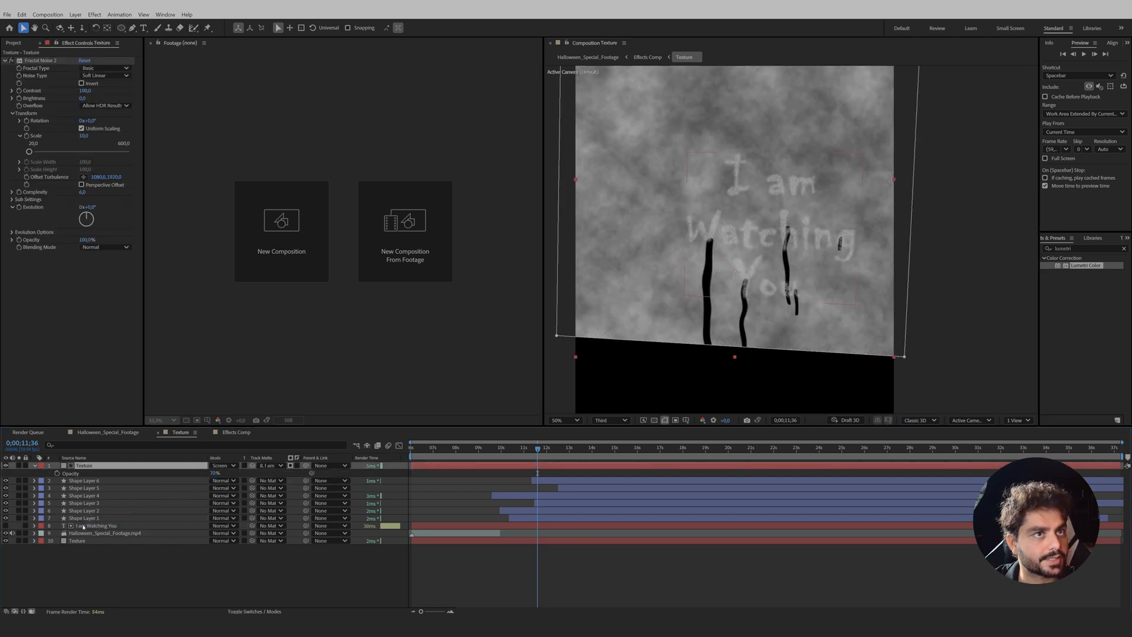
# Make the "I am Watching You" text layer visible, lower the top Texture layer's opacity to 40%, and check the result in Halloween_Special_Footage
pyautogui.click(6, 525)
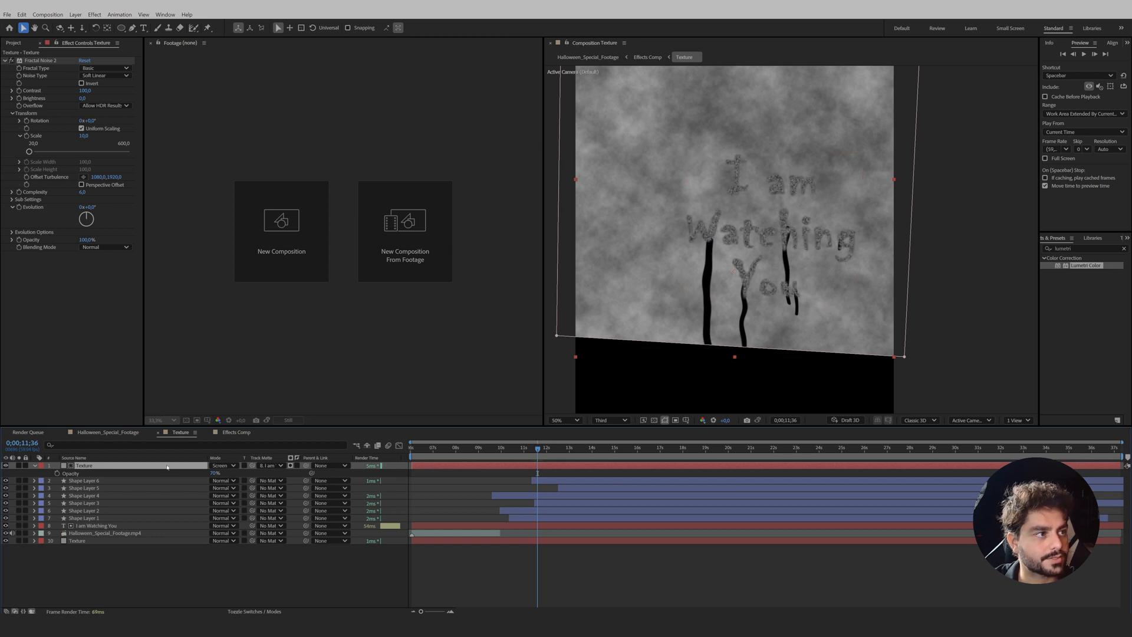
pyautogui.moveTo(214, 473); pyautogui.dragTo(202, 473)
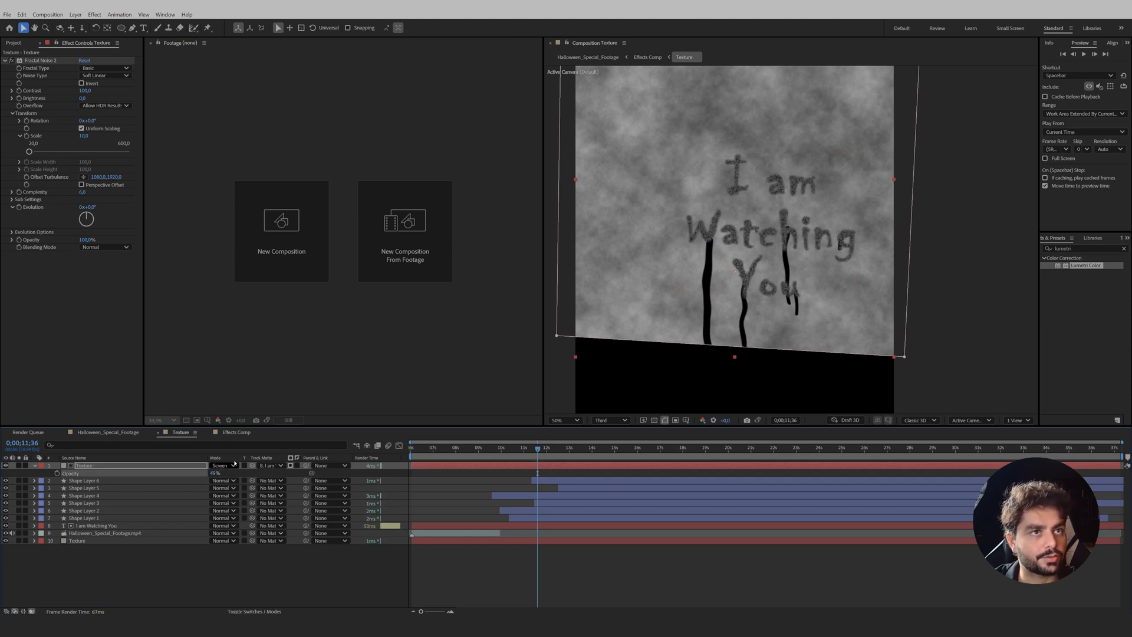
pyautogui.click(587, 57)
pyautogui.scroll(1, 798, 325)
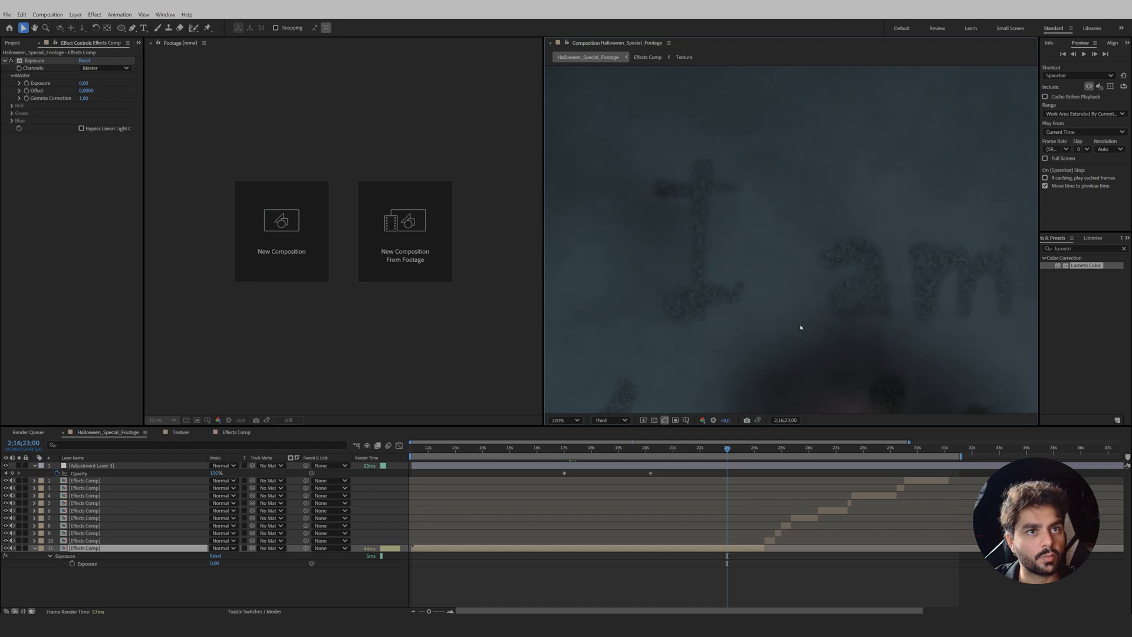
pyautogui.scroll(-1, 801, 328)
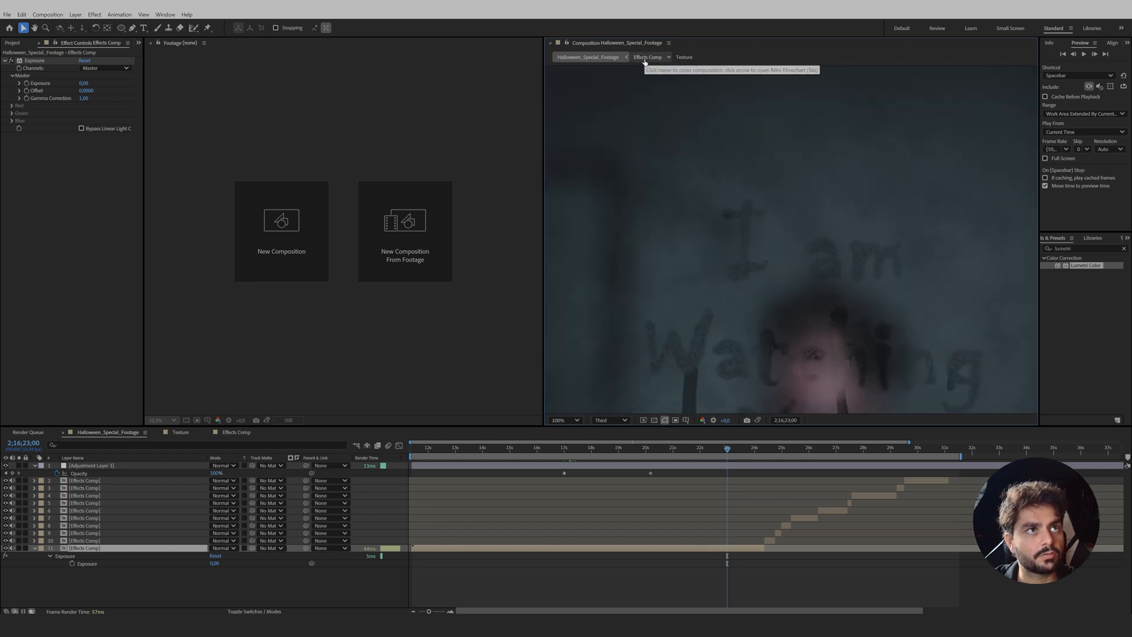
# Set the Texture copy's Fractal Noise 2 contrast to 336 and brightness to about -53, and check the lettering in the main composition
pyautogui.click(684, 57)
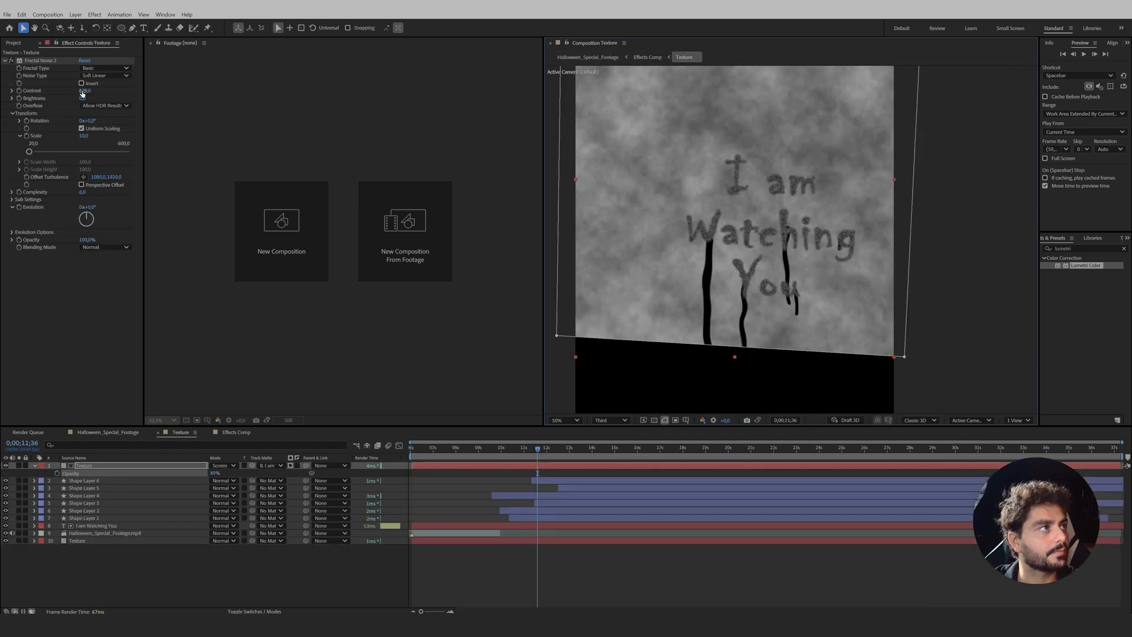
pyautogui.moveTo(83, 91); pyautogui.dragTo(169, 87)
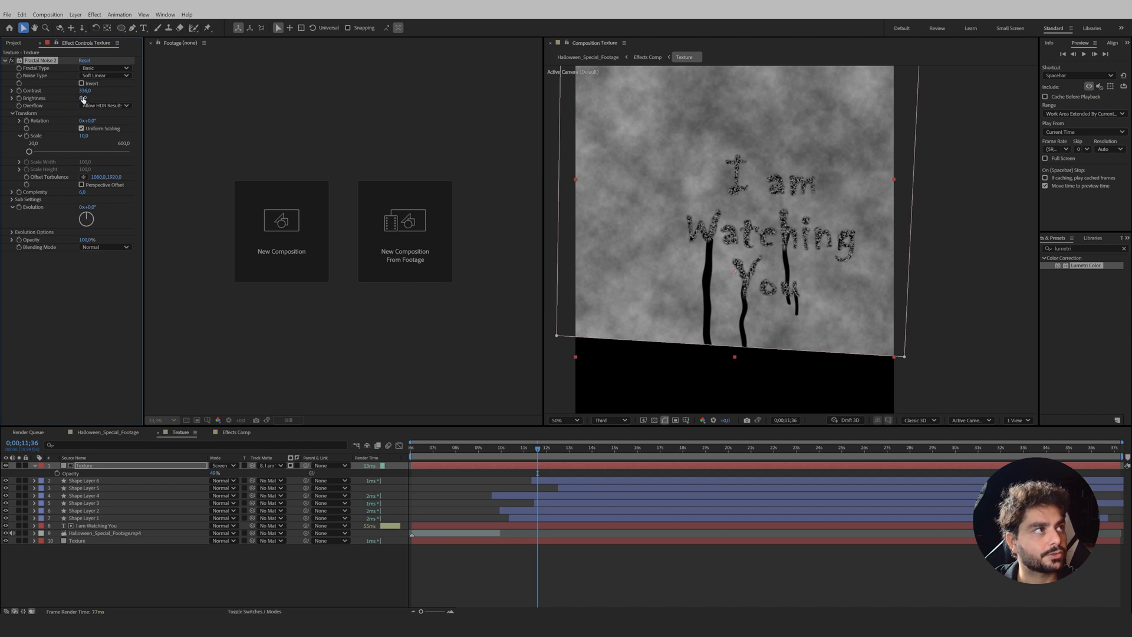
pyautogui.moveTo(83, 98); pyautogui.dragTo(59, 102)
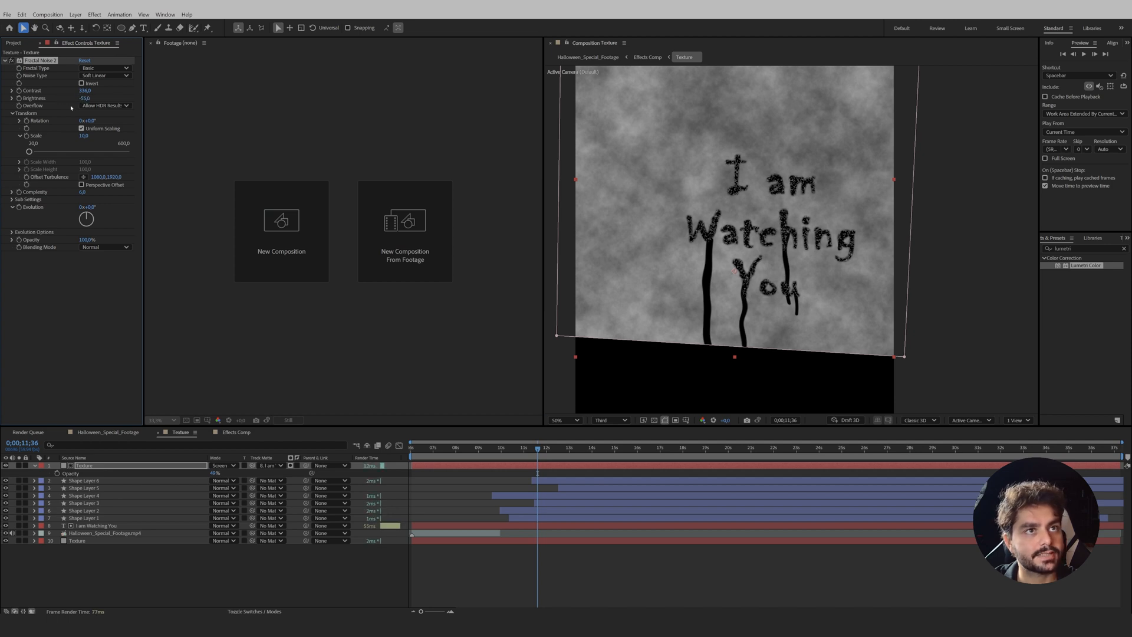
pyautogui.scroll(6, 726, 164)
pyautogui.scroll(-4, 791, 319)
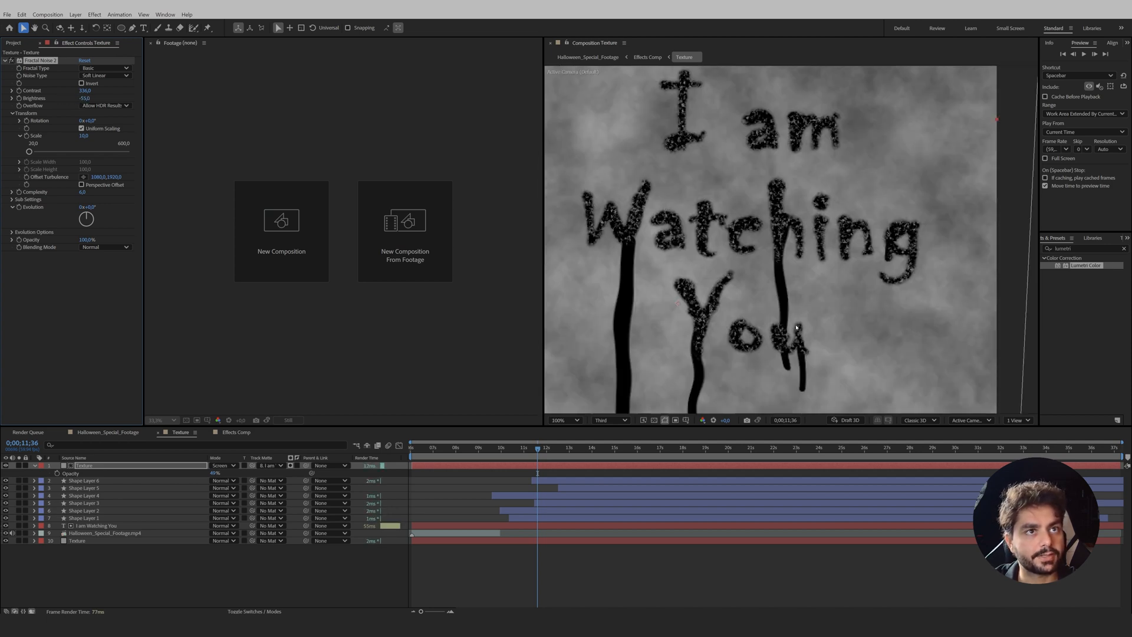
pyautogui.click(590, 57)
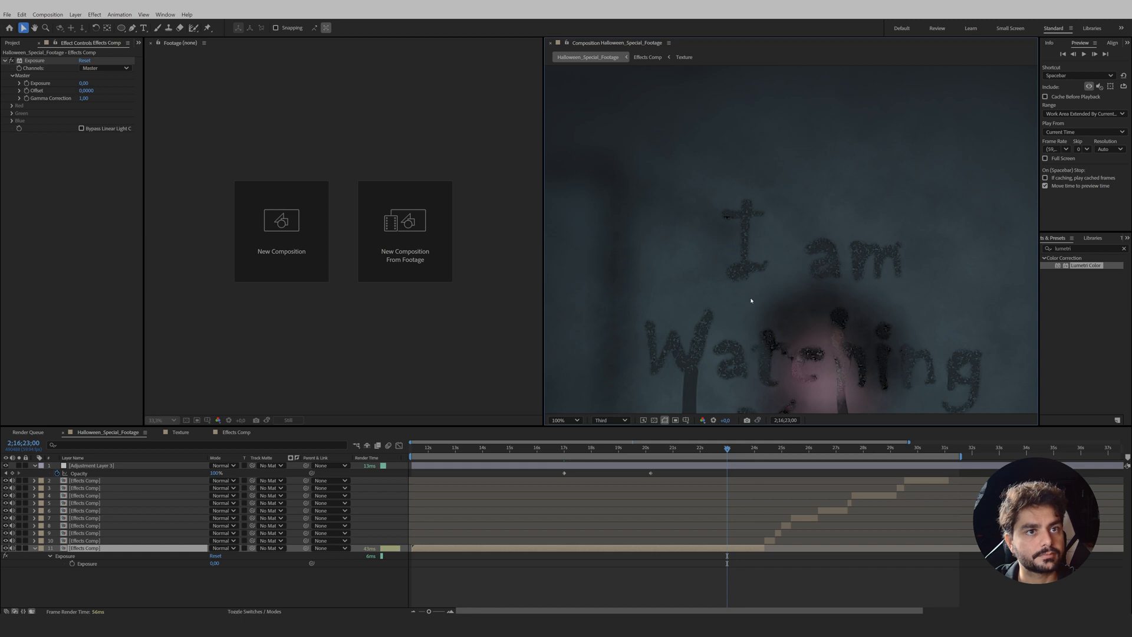
pyautogui.scroll(-2, 751, 300)
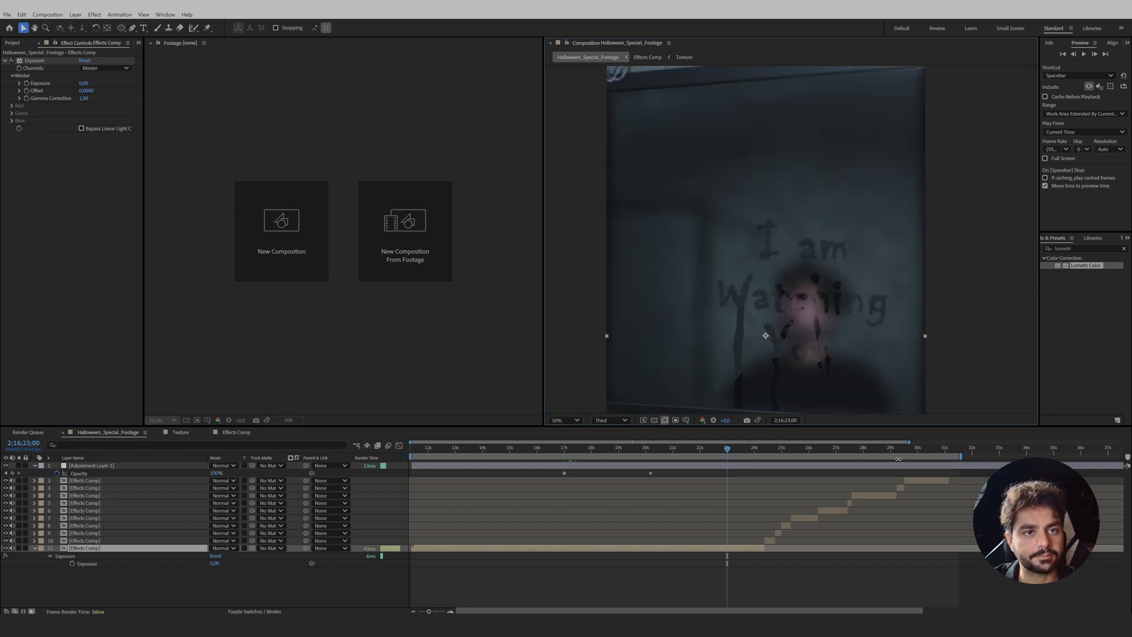
# In Effects Comp, draw a large elliptical mask on Adjustment Layer 1 centred around the mirror reflection
pyautogui.moveTo(884, 453); pyautogui.dragTo(681, 528)
pyautogui.doubleClick(680, 551)
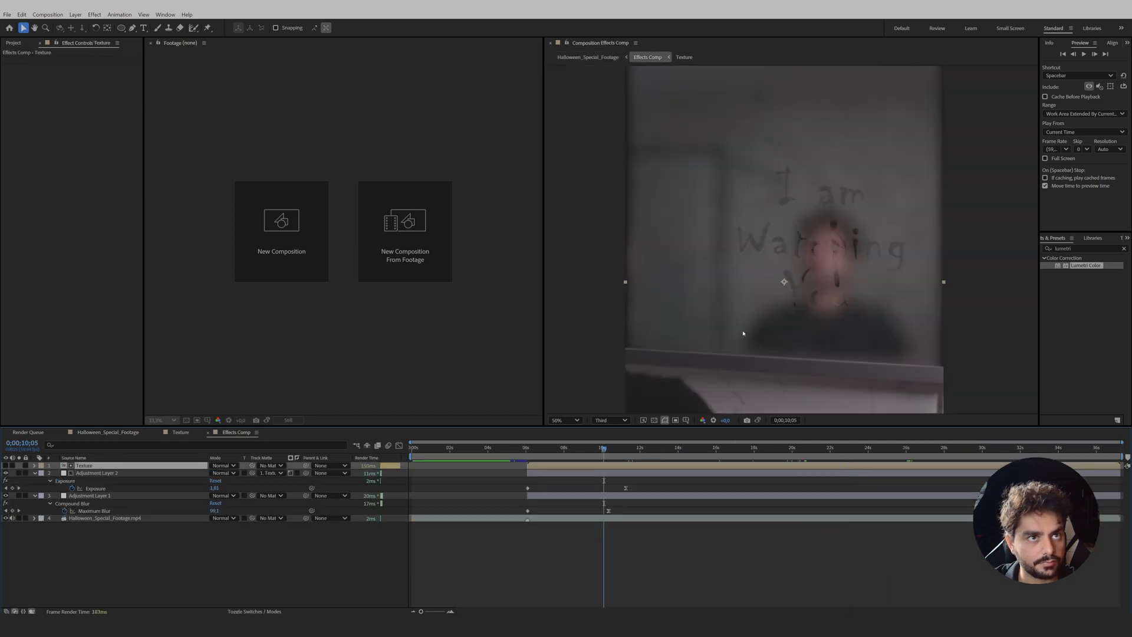
pyautogui.click(149, 504)
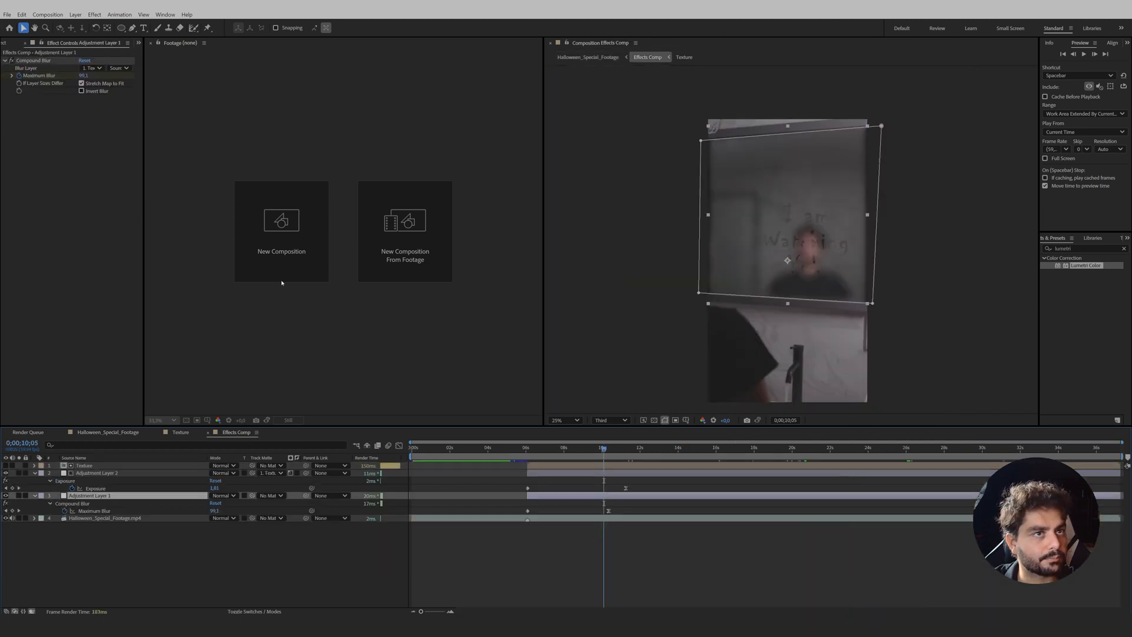
pyautogui.moveTo(121, 28); pyautogui.dragTo(161, 47)
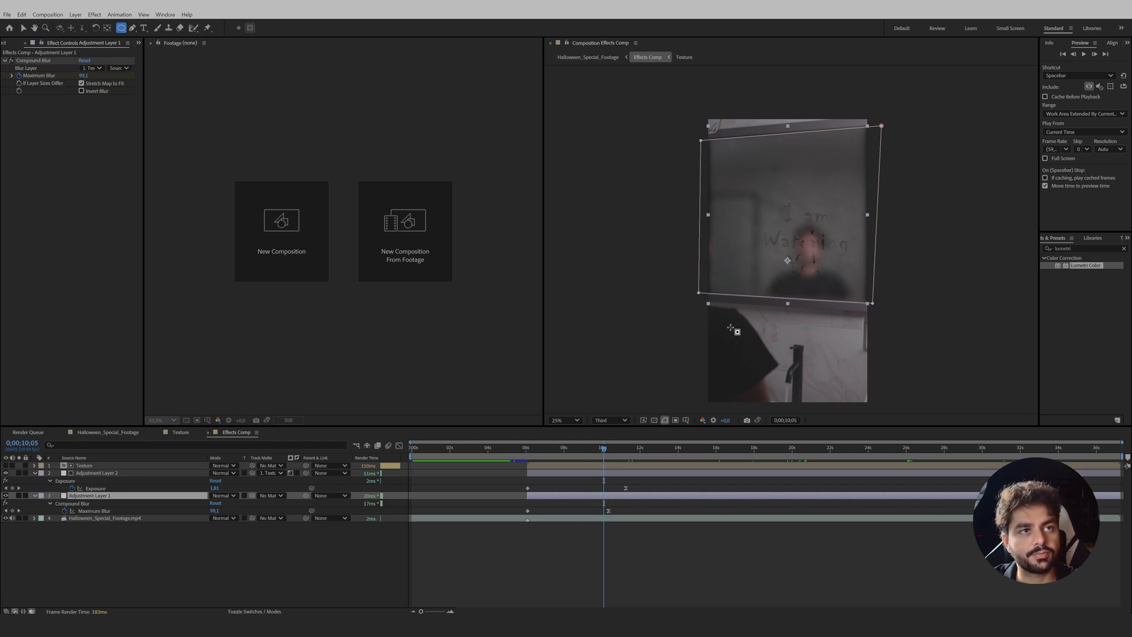
pyautogui.moveTo(810, 238); pyautogui.dragTo(885, 321)
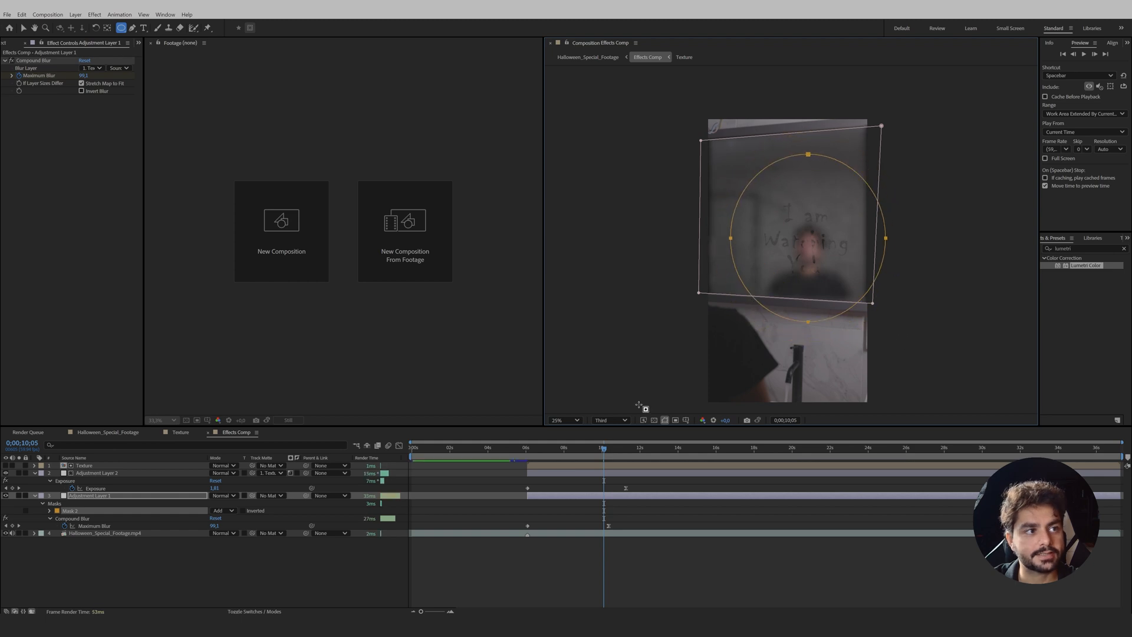
# Set the elliptical mask on Adjustment Layer 1 to Intersect and its feather to 350 pixels
pyautogui.press('f')
pyautogui.click(227, 518)
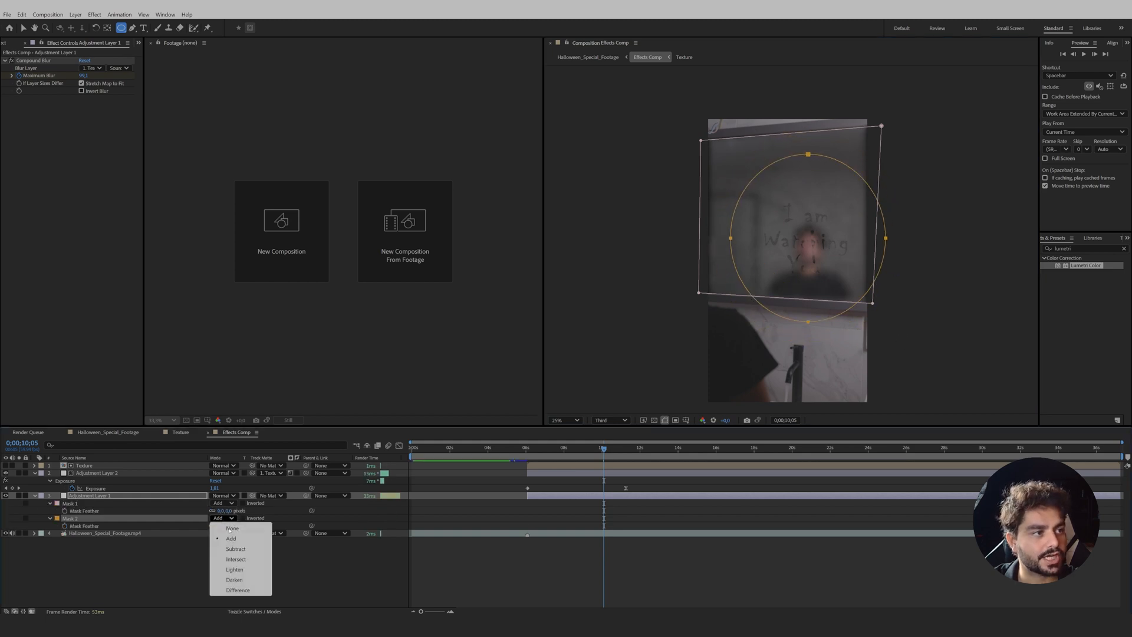
pyautogui.click(235, 559)
pyautogui.click(230, 525)
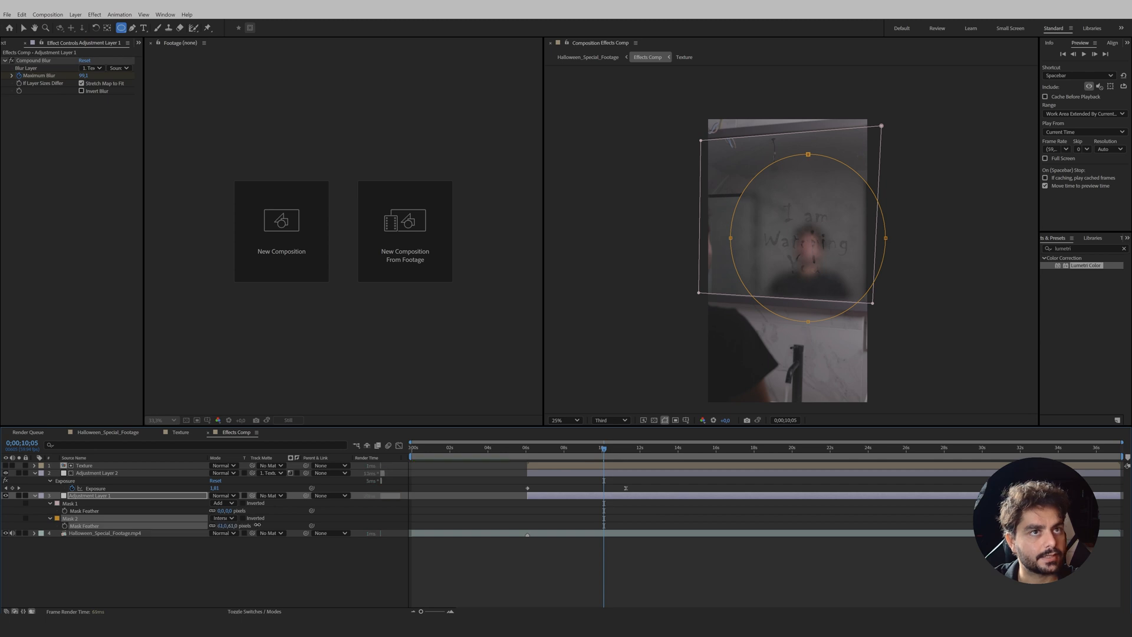
pyautogui.moveTo(413, 523); pyautogui.dragTo(667, 519)
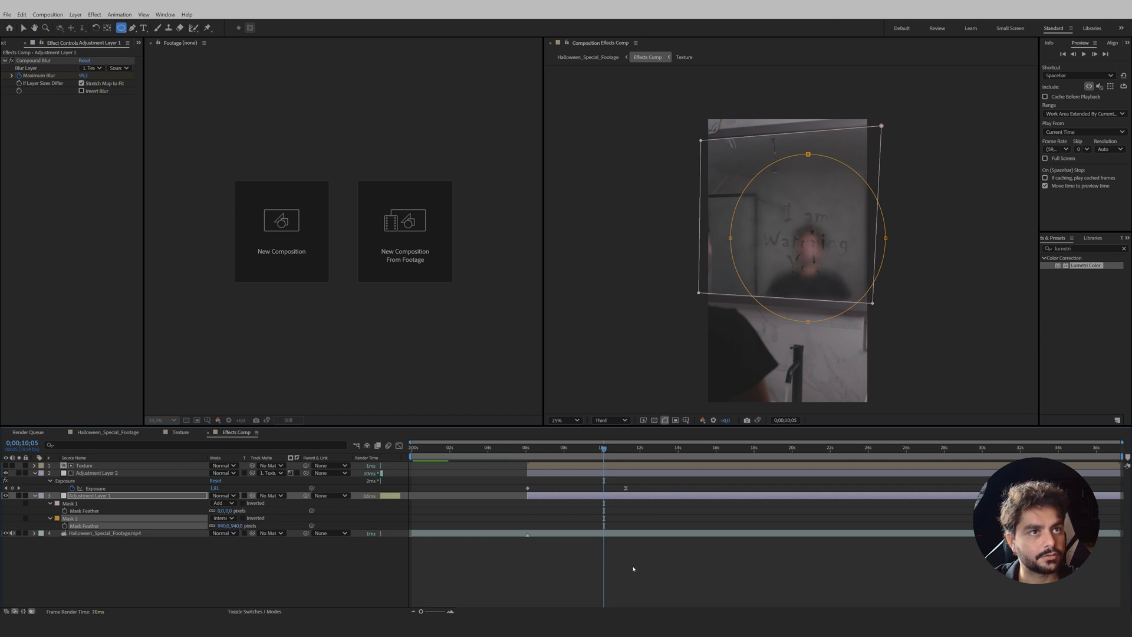
pyautogui.click(237, 525)
pyautogui.write('350')
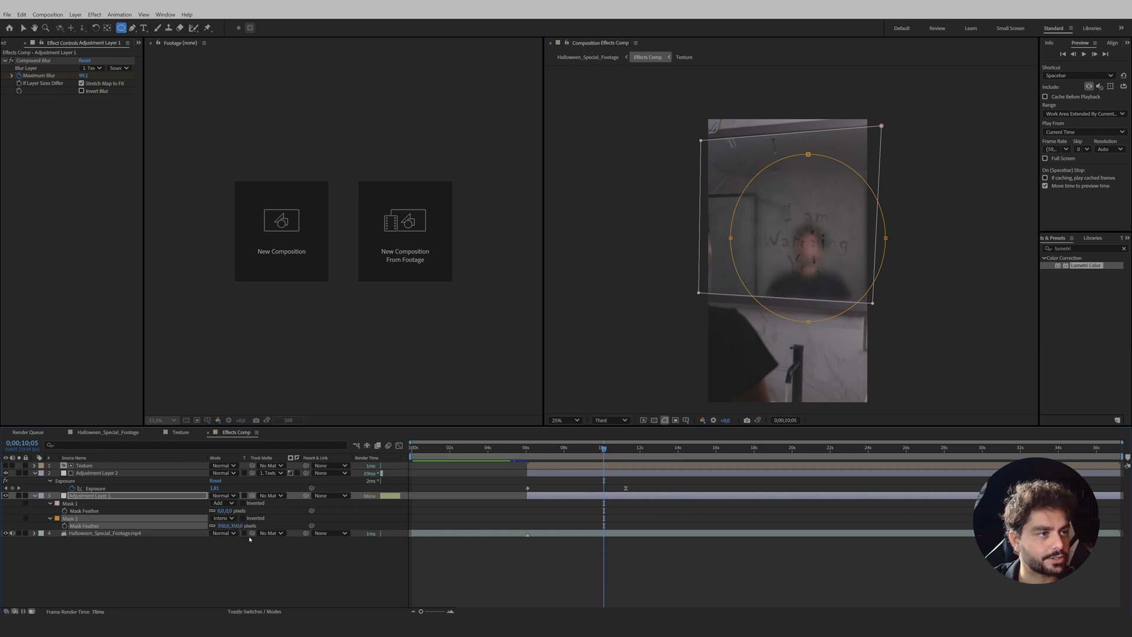
pyautogui.click(258, 566)
pyautogui.scroll(3, 850, 290)
pyautogui.scroll(-2, 843, 288)
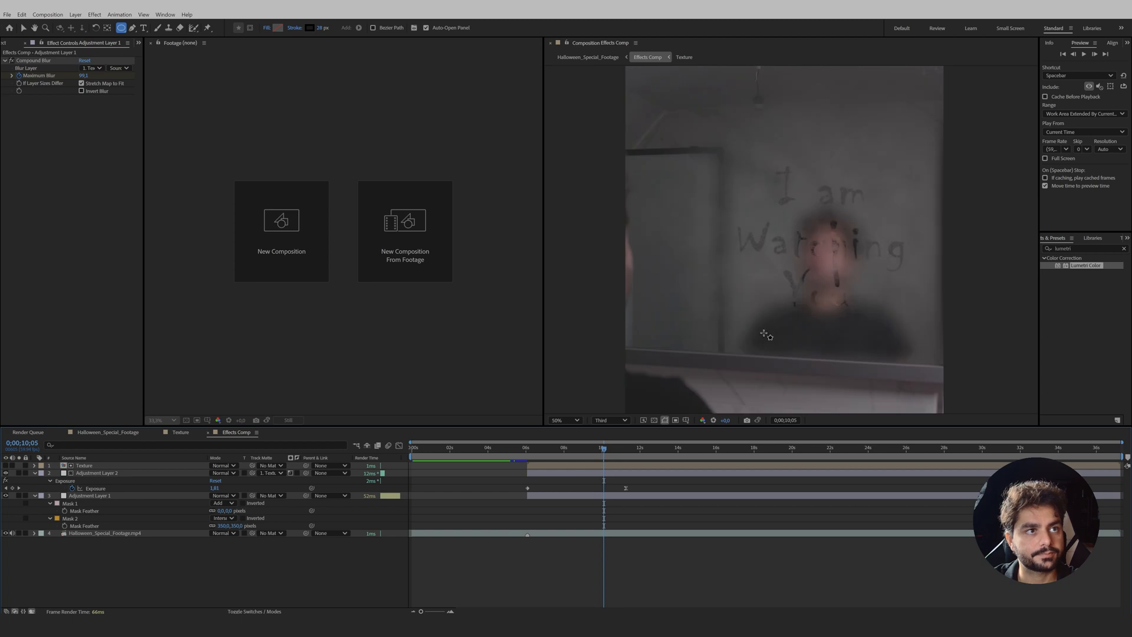
# Go to the red-lit shot at 2;16;30;54 in Halloween_Special_Footage and open Effects Comp from its last clip
pyautogui.click(588, 57)
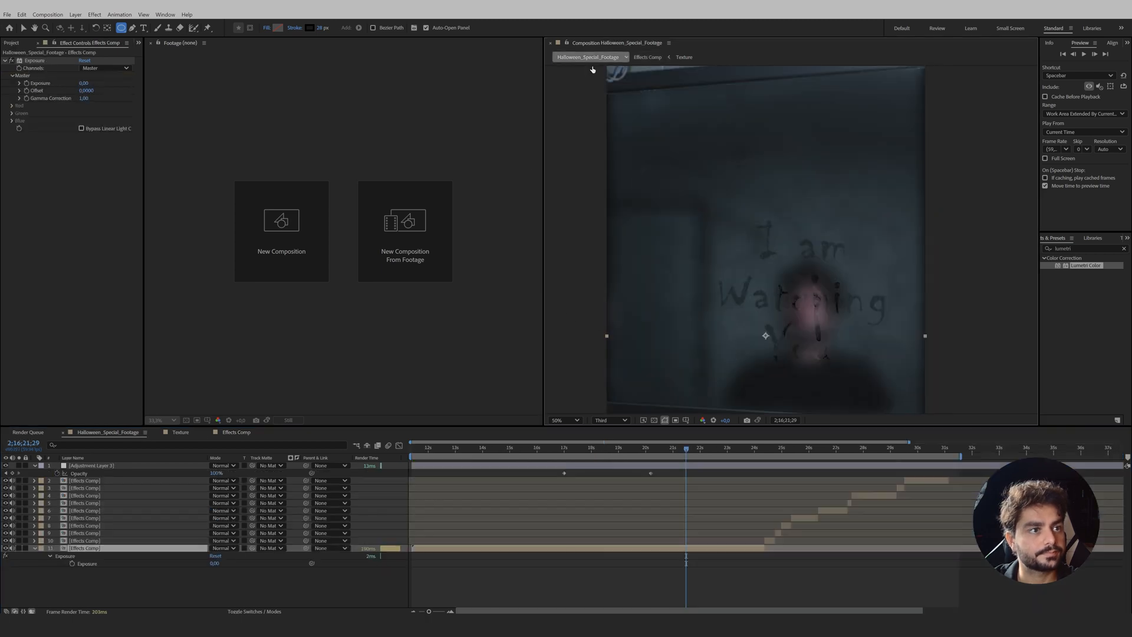
pyautogui.click(773, 452)
pyautogui.moveTo(773, 454); pyautogui.dragTo(942, 470)
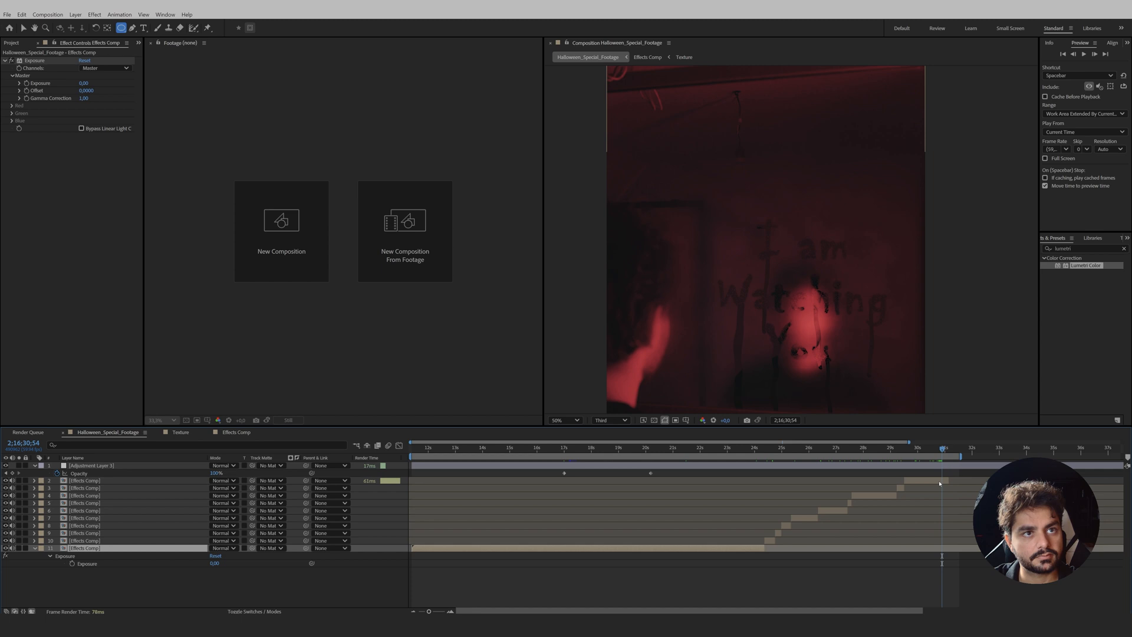
pyautogui.doubleClick(940, 481)
pyautogui.scroll(-1, 861, 345)
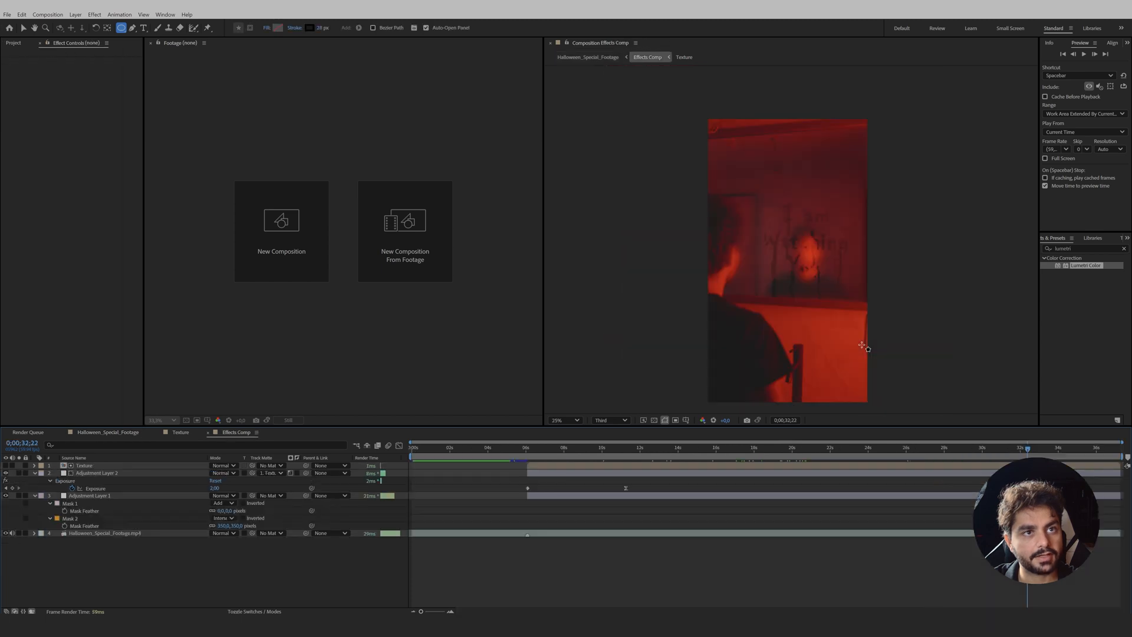
# Import Untitled (4).png, preview it, and place it as the top layer in Effects Comp
pyautogui.click(13, 42)
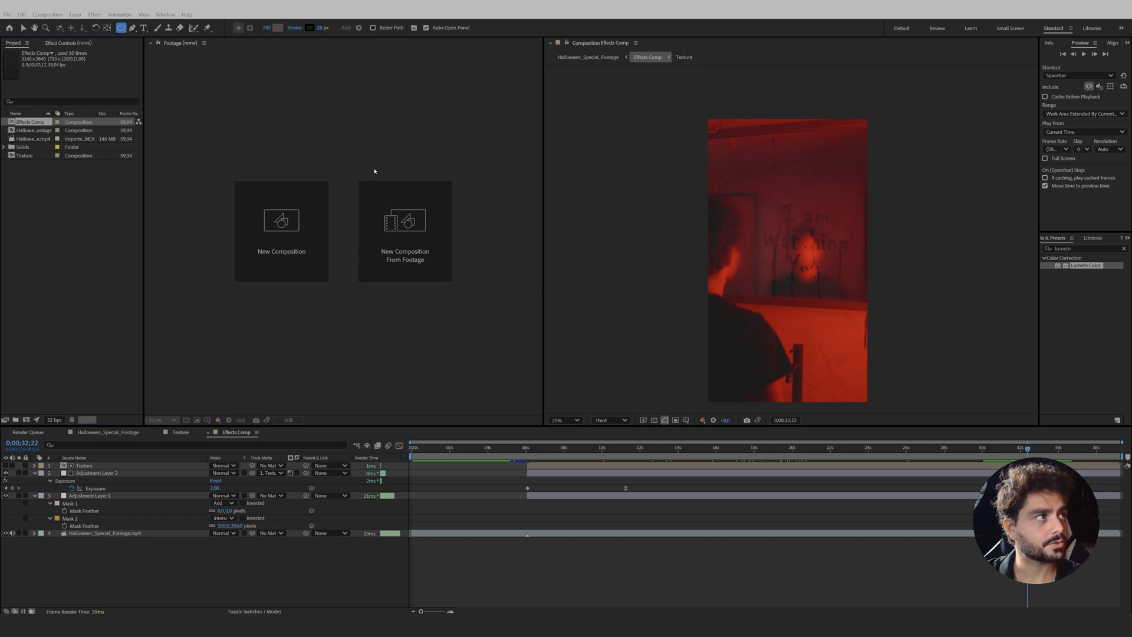
pyautogui.moveTo(374, 171); pyautogui.dragTo(55, 207)
pyautogui.doubleClick(30, 165)
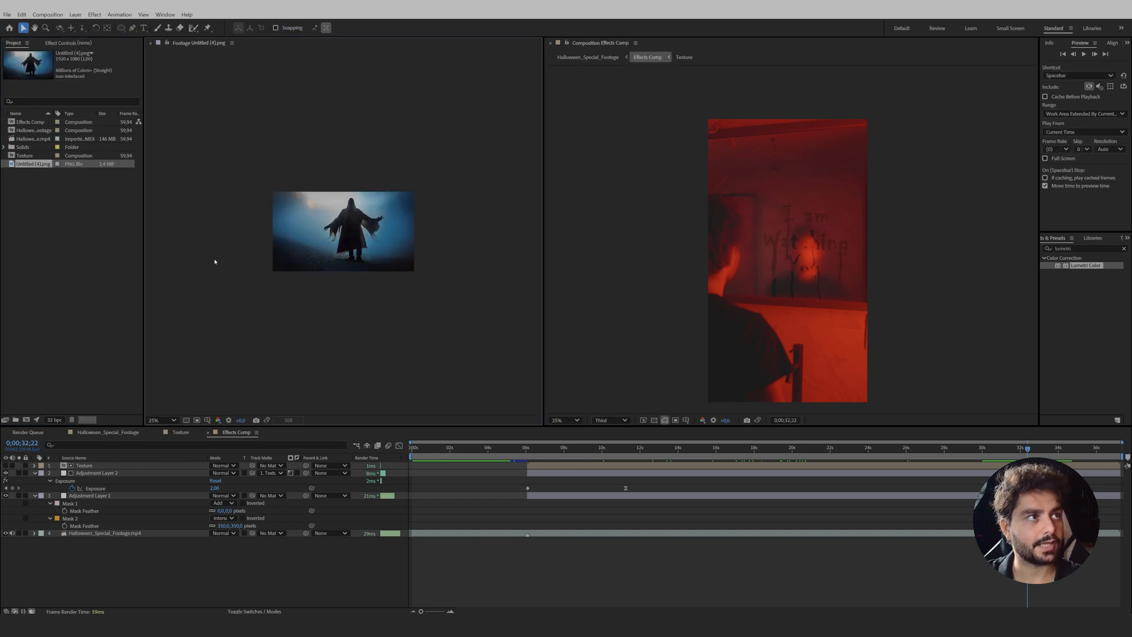
pyautogui.scroll(4, 340, 202)
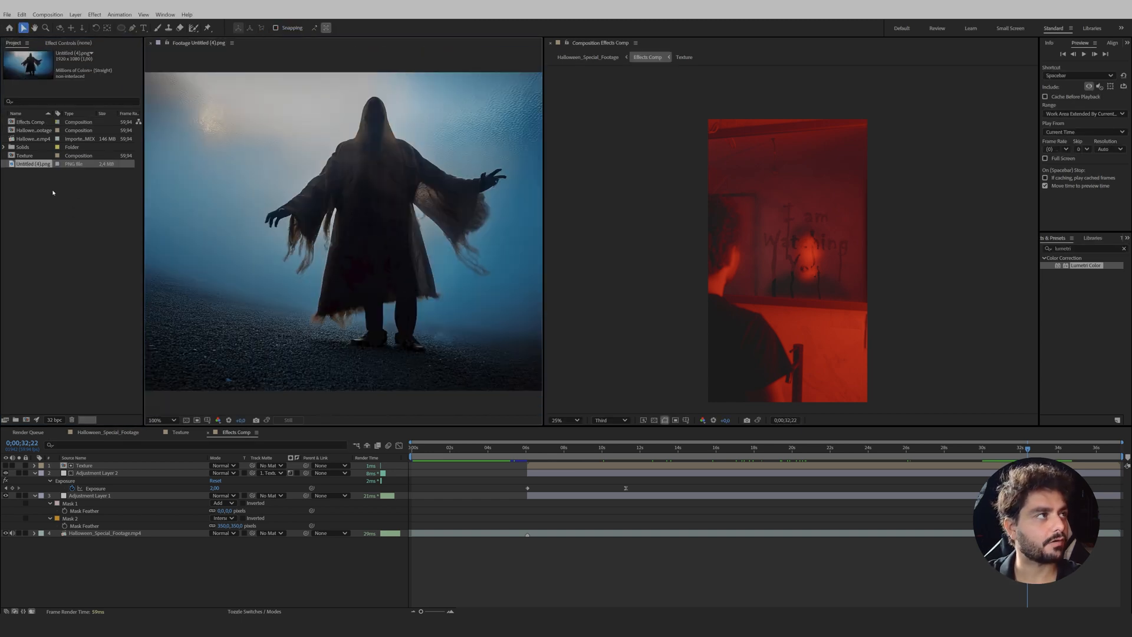
pyautogui.moveTo(32, 167); pyautogui.dragTo(104, 466)
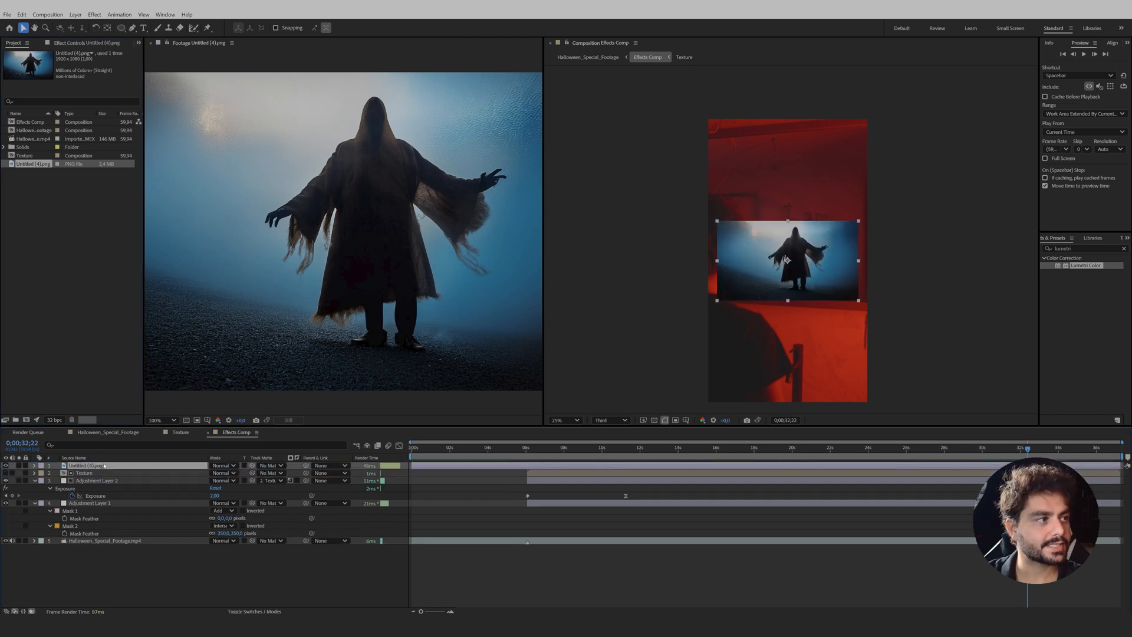
# Draw a closed curved Pen mask loosely around the hooded figure on the Untitled (4).png layer
pyautogui.click(132, 28)
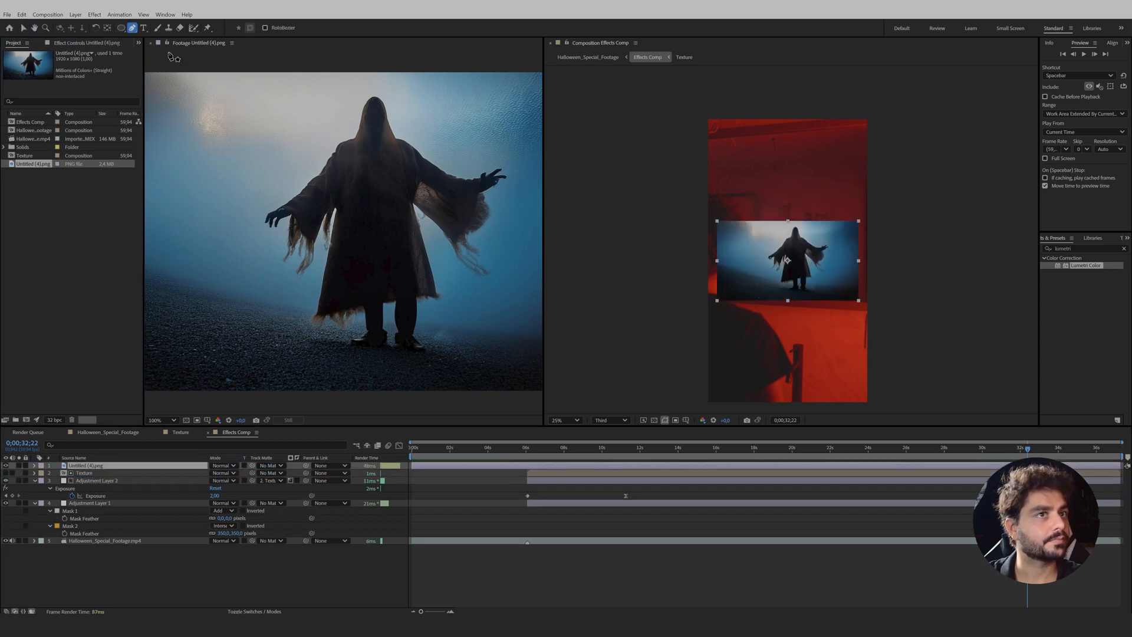
pyautogui.click(785, 226)
pyautogui.click(755, 257)
pyautogui.click(767, 288)
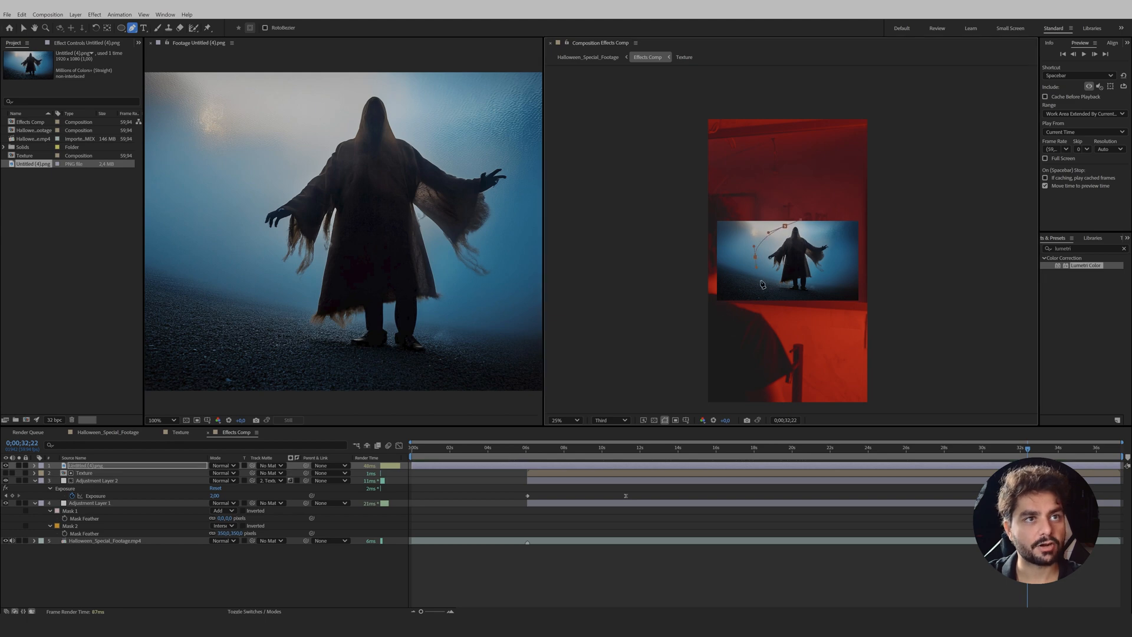
pyautogui.click(813, 296)
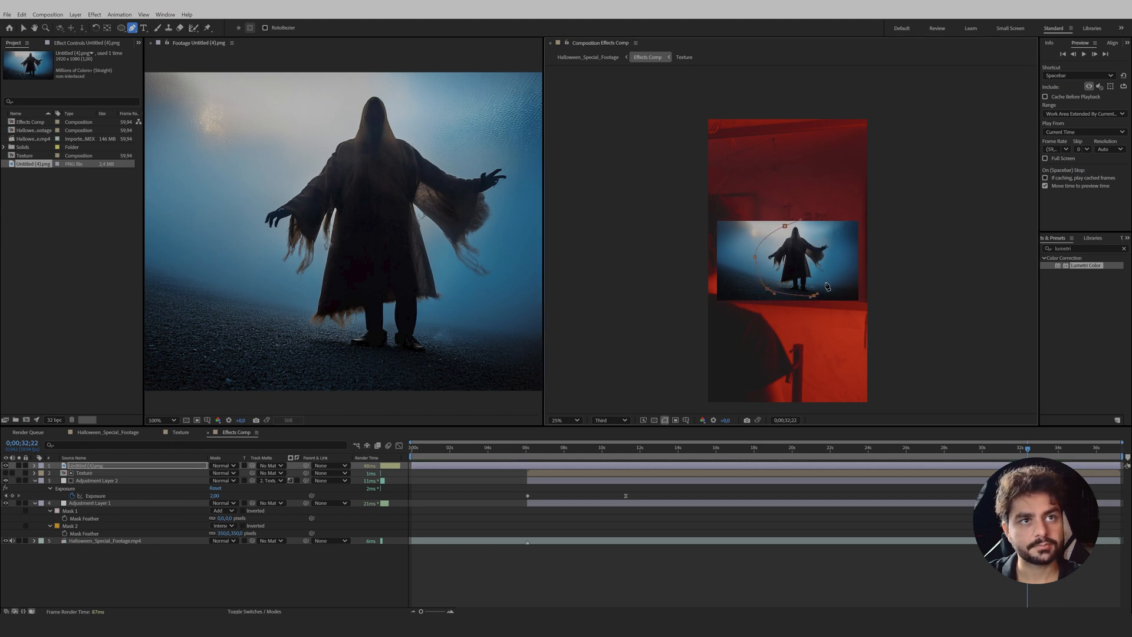
pyautogui.click(785, 226)
pyautogui.press('/')
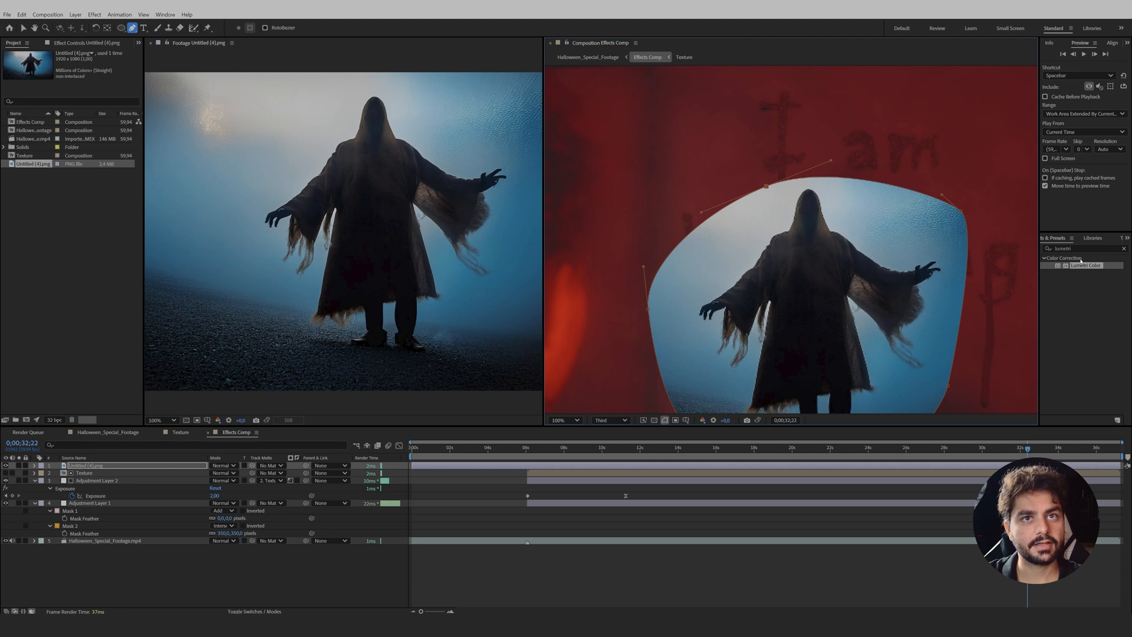
# Apply Keylight (1.2) to the hooded figure layer and sample the blue background beside the figure as its Screen Colour
pyautogui.moveTo(1086, 248); pyautogui.dragTo(889, 254)
pyautogui.write('keyul')
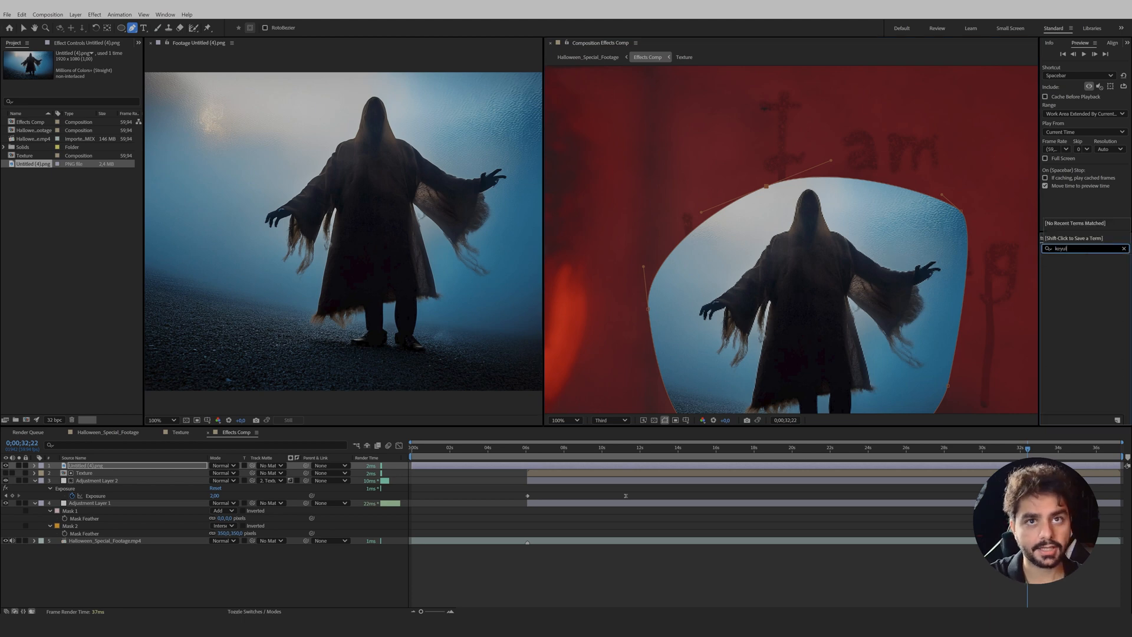
pyautogui.press('BackSpace')
pyautogui.write('ligh')
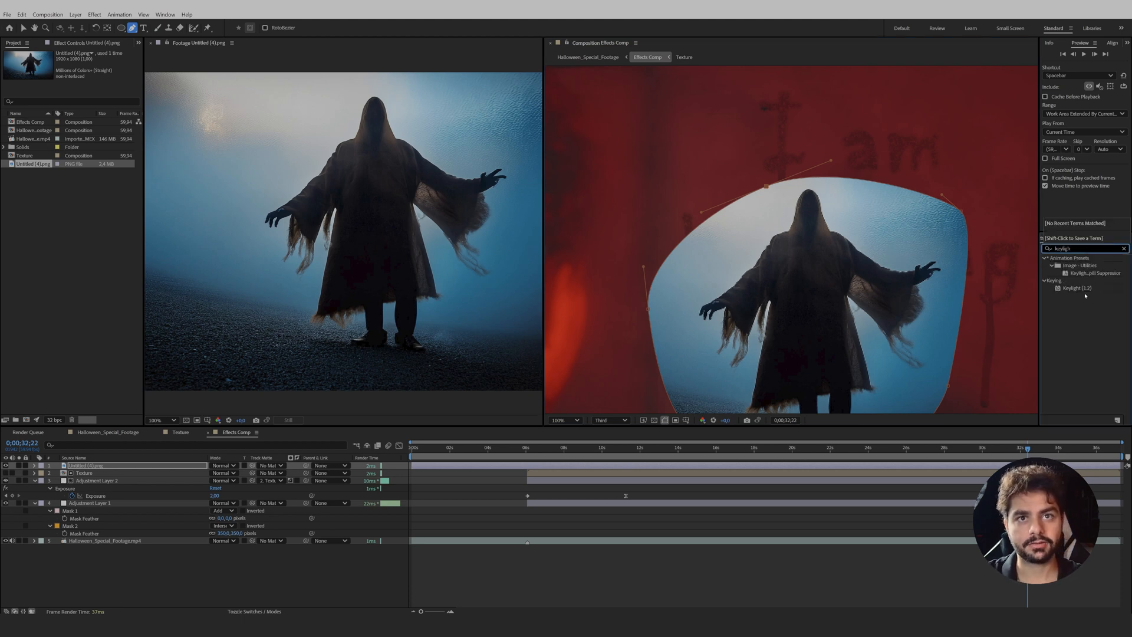
pyautogui.moveTo(1077, 288); pyautogui.dragTo(887, 295)
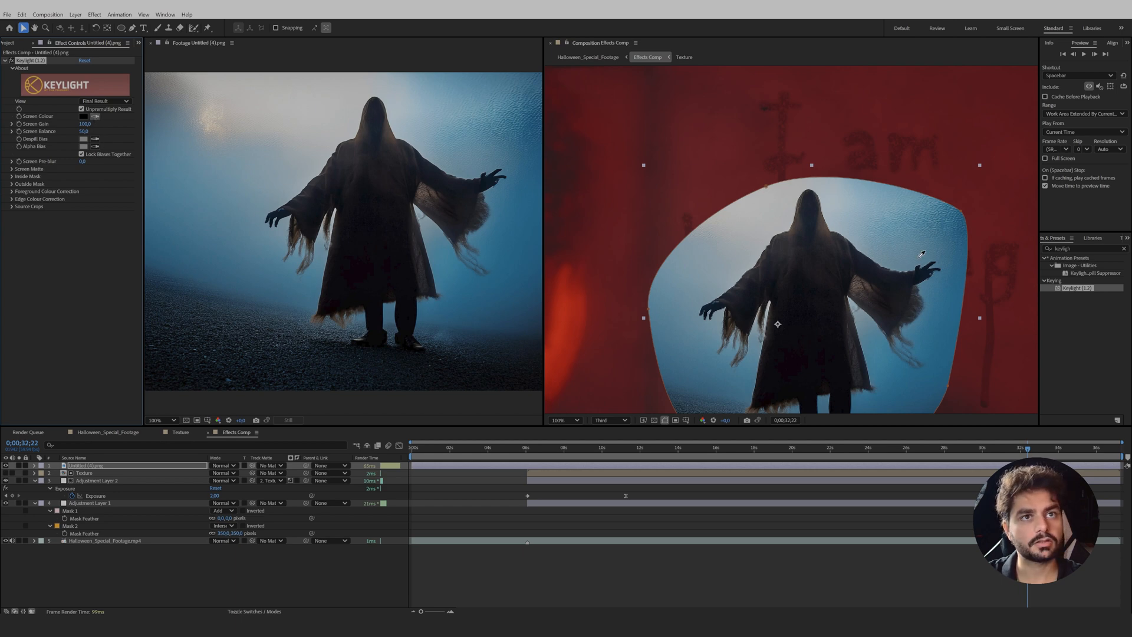
pyautogui.click(934, 326)
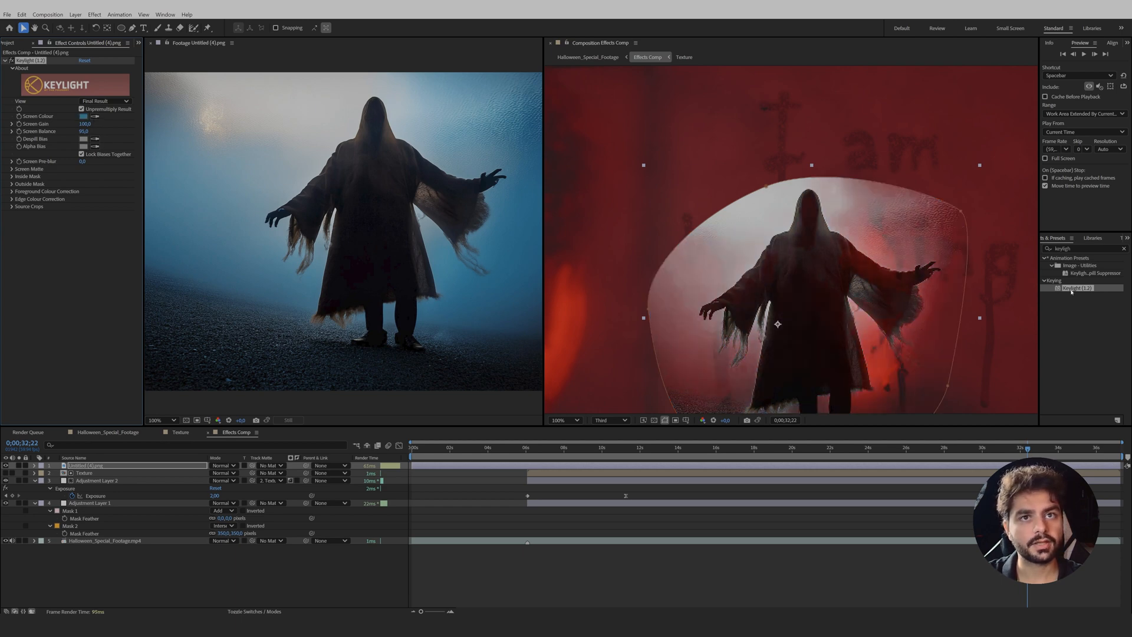
# Apply the Extract effect to the hooded figure layer with a White Point of 64 and a White Softness of about 82
pyautogui.click(1085, 248)
pyautogui.write('ec')
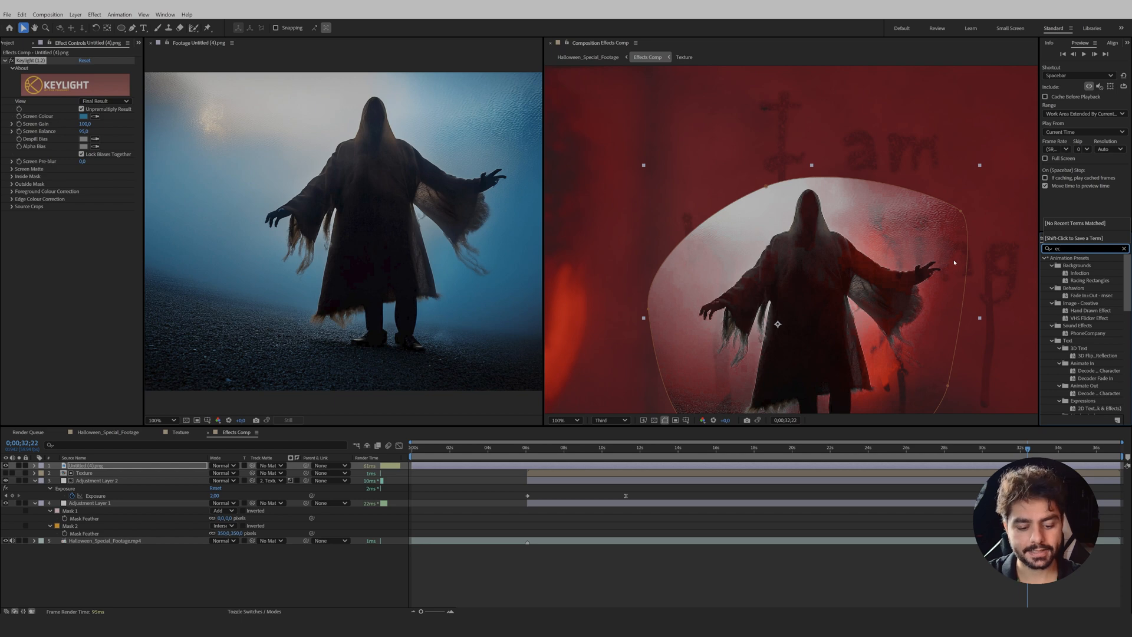
pyautogui.write('tract')
pyautogui.doubleClick(1053, 287)
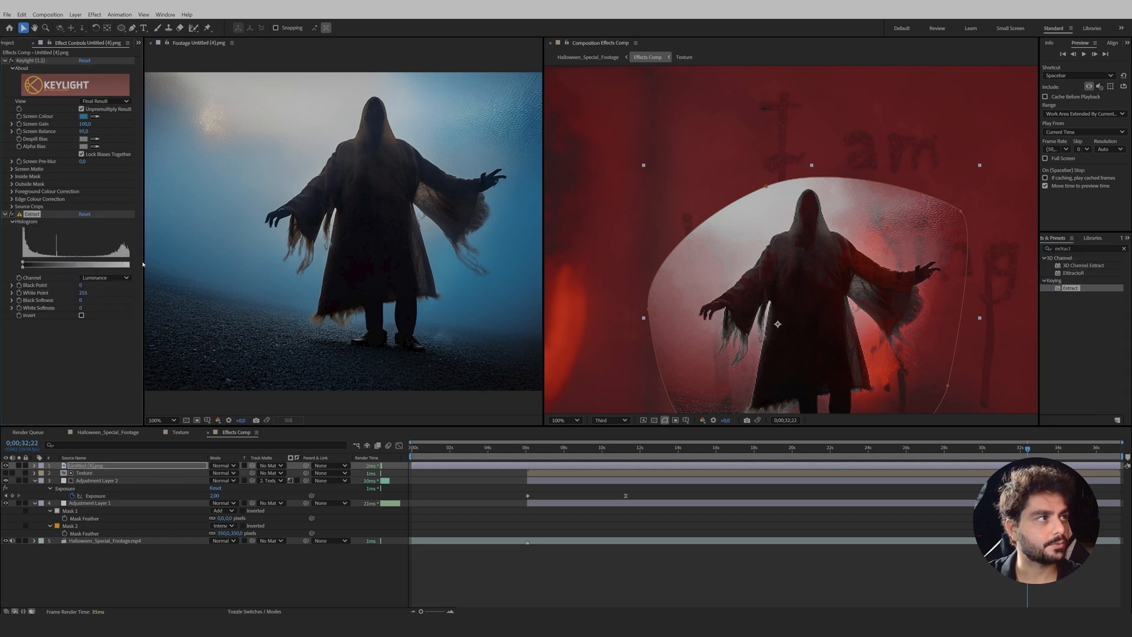
pyautogui.moveTo(143, 261); pyautogui.dragTo(42, 264)
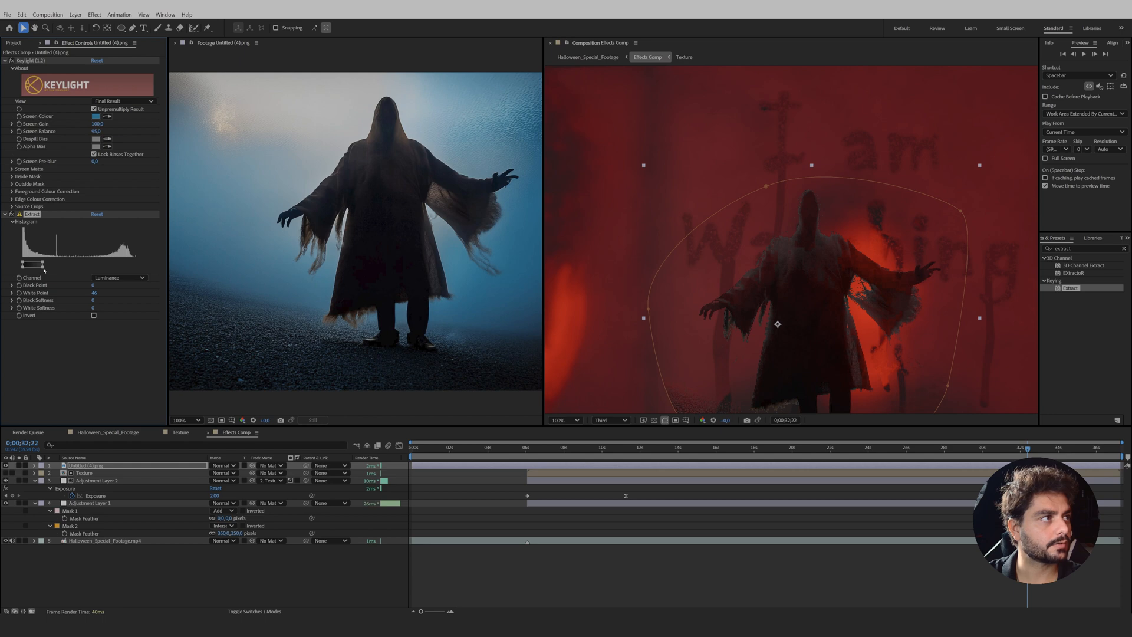
pyautogui.moveTo(43, 266)
pyautogui.mouseDown()
pyautogui.moveTo(79, 282)
pyautogui.moveTo(65, 265)
pyautogui.moveTo(50, 268)
pyautogui.mouseUp()
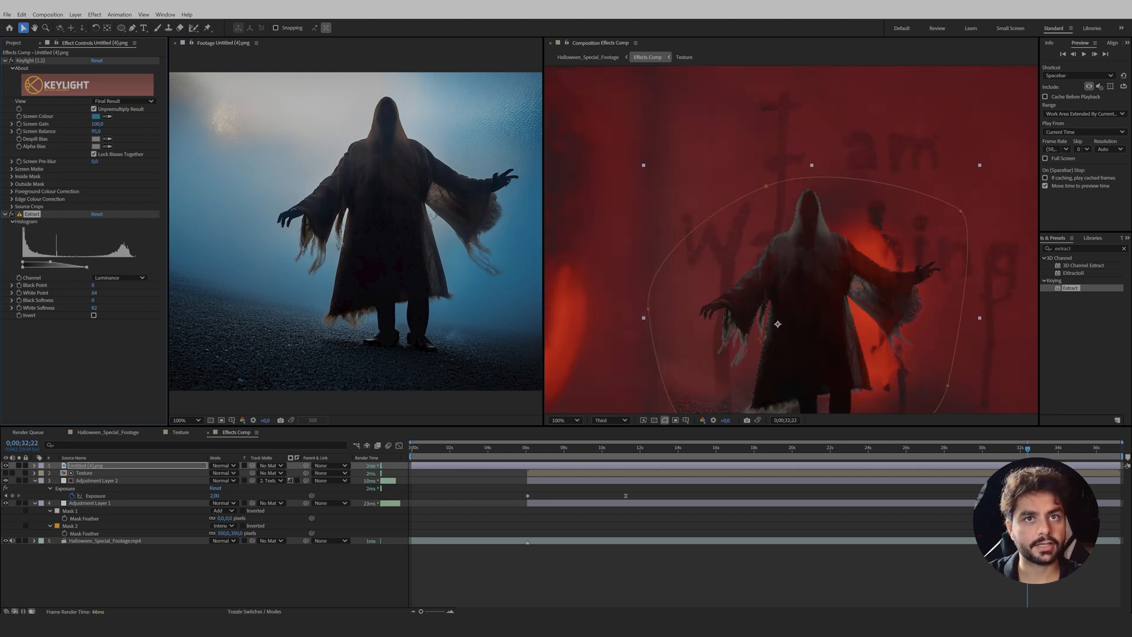
# Add Fast Box Blur to the hooded figure layer with a Blur Radius of 2
pyautogui.click(1074, 248)
pyautogui.write('fas')
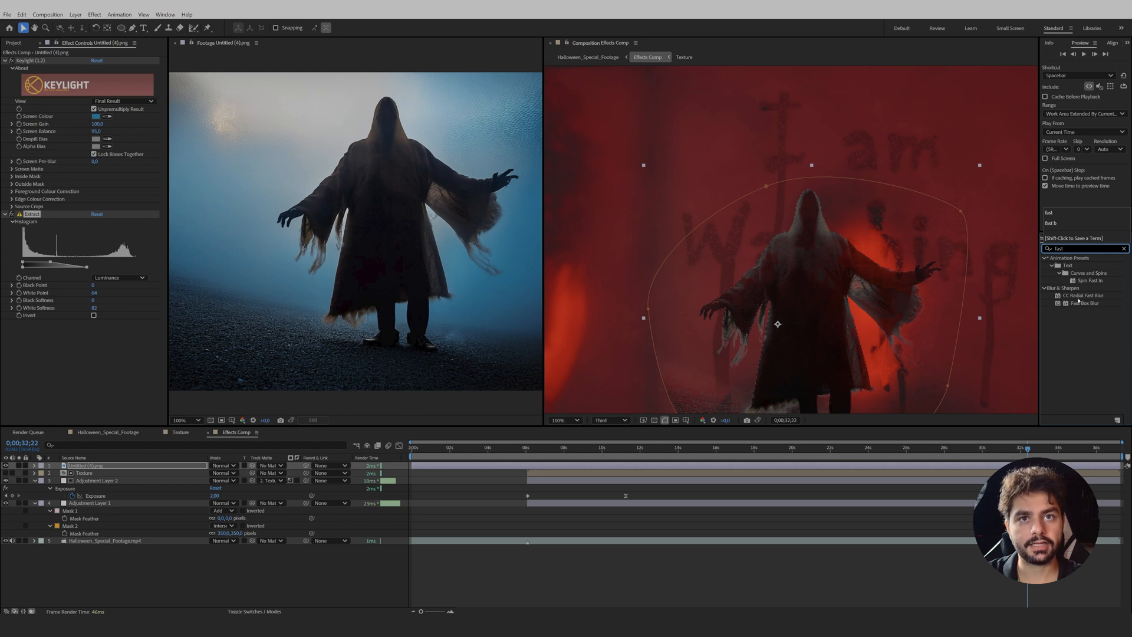
pyautogui.write('t')
pyautogui.moveTo(1079, 301); pyautogui.dragTo(96, 330)
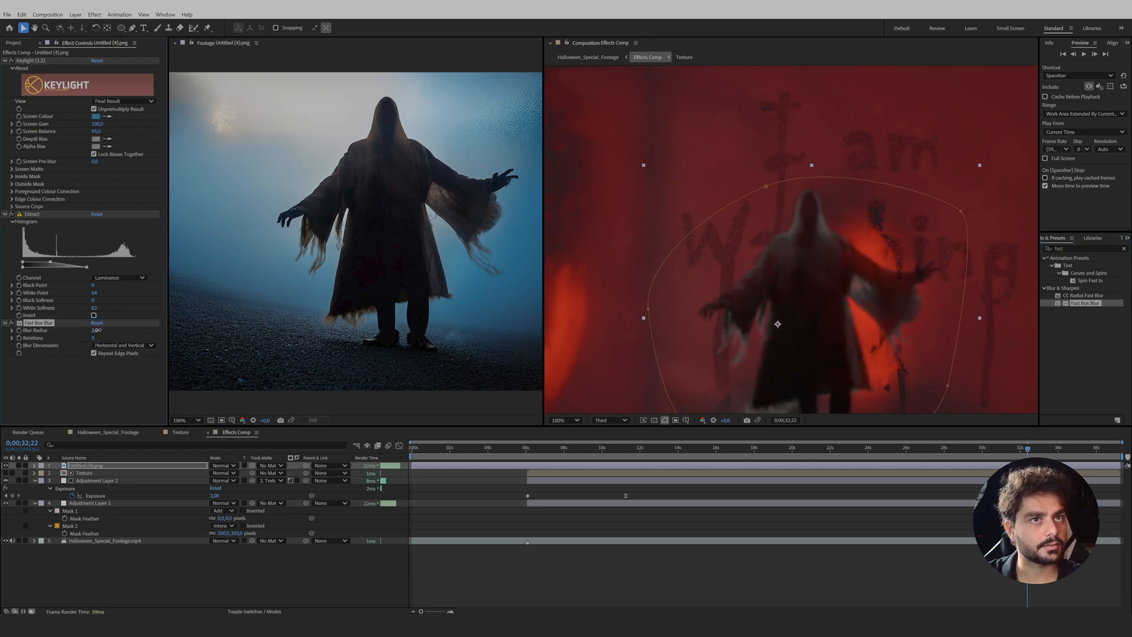
pyautogui.click(69, 377)
# Enlarge the hooded figure and position it so it looms behind the man's reflection in the mirror
pyautogui.scroll(-2, 915, 247)
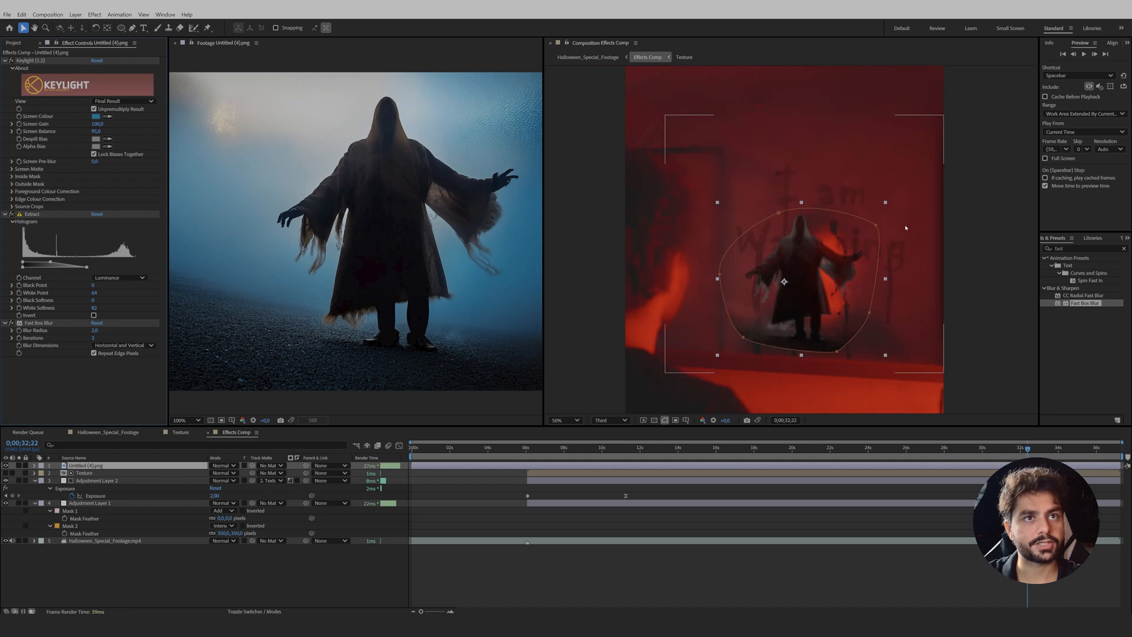
pyautogui.moveTo(1036, 83); pyautogui.dragTo(1131, 10)
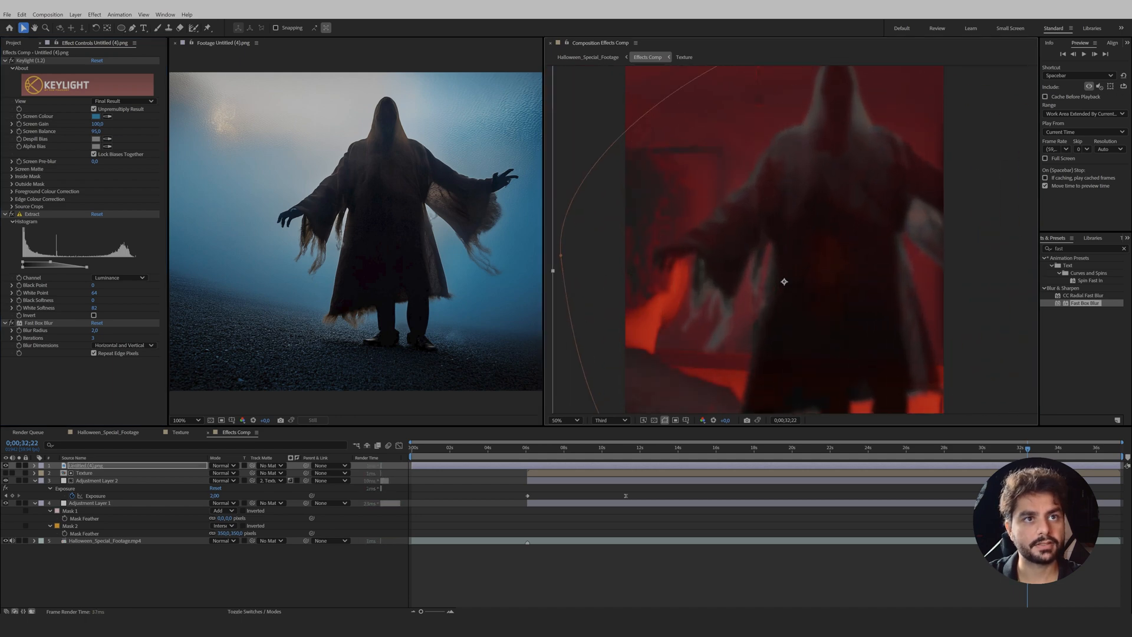
pyautogui.moveTo(839, 260); pyautogui.dragTo(874, 305)
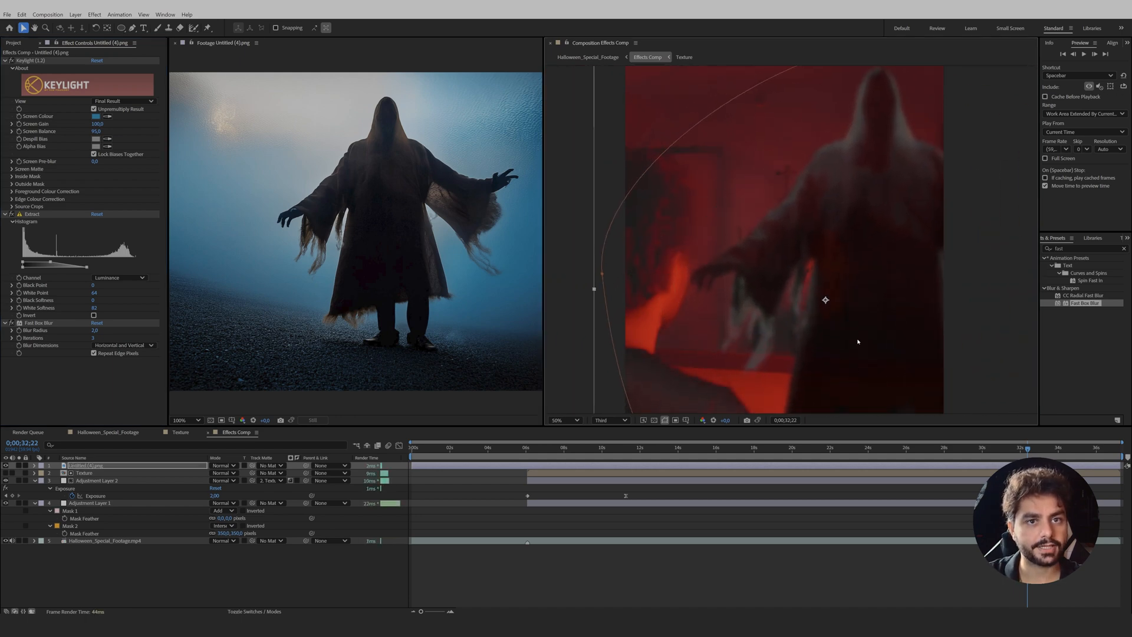
# Hide the hooded figure layer's picture and draw a second closed Pen mask around the man's head and shoulders in the mirror
pyautogui.click(6, 465)
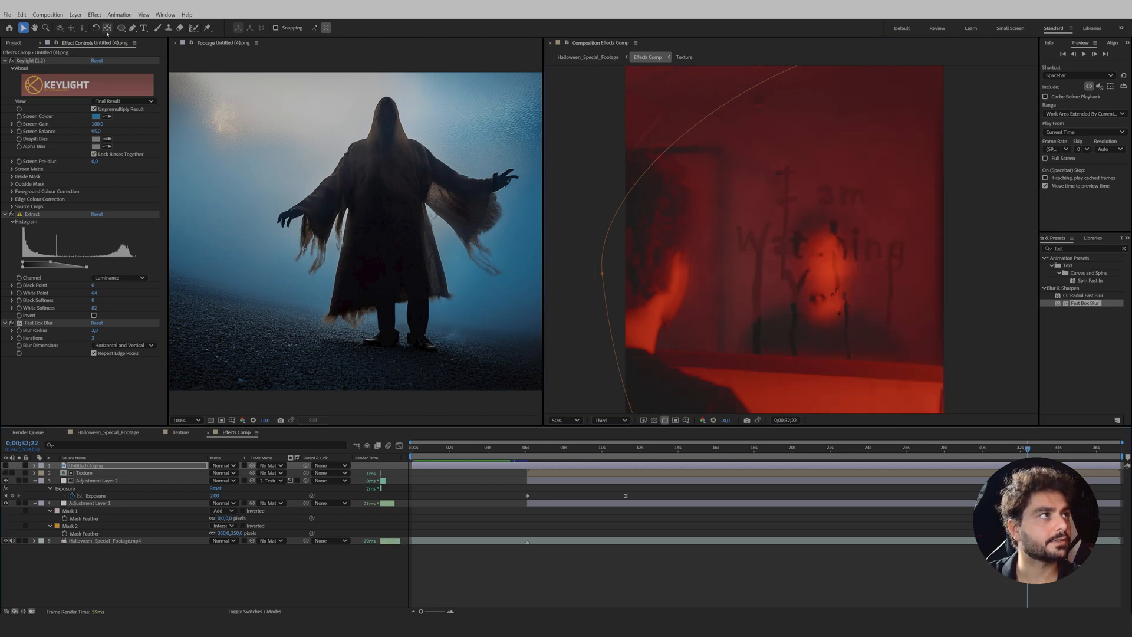
pyautogui.press('g')
pyautogui.moveTo(736, 360); pyautogui.dragTo(816, 369)
pyautogui.click(793, 307)
pyautogui.click(740, 363)
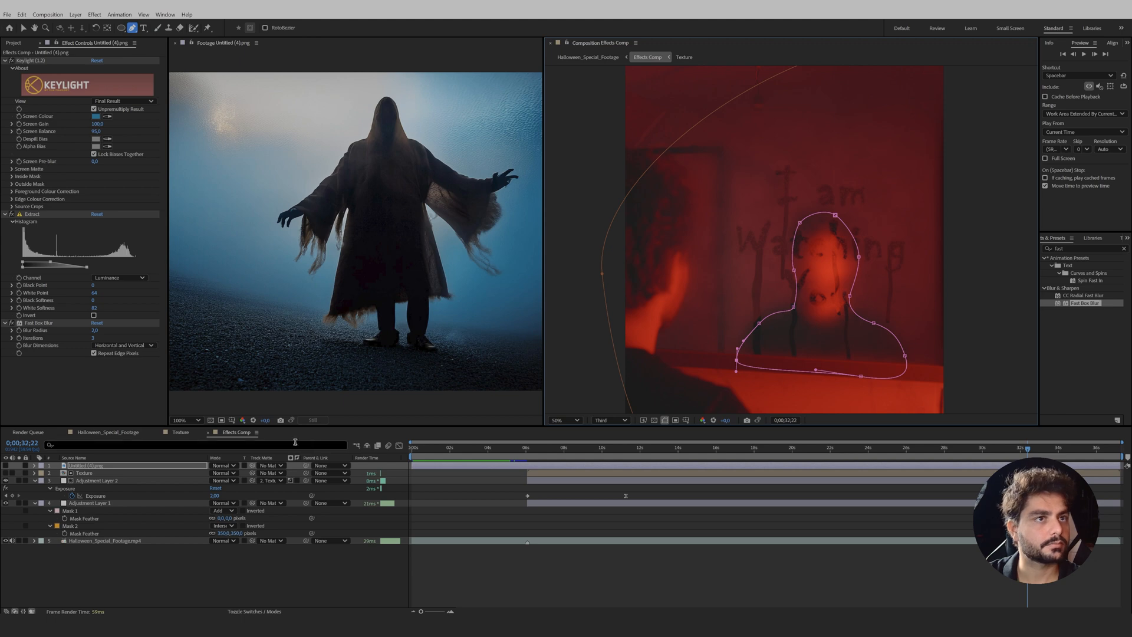
# Show the hooded figure layer again and set its Mask 2 to Subtract with a 30-pixel feather
pyautogui.click(83, 465)
pyautogui.click(6, 465)
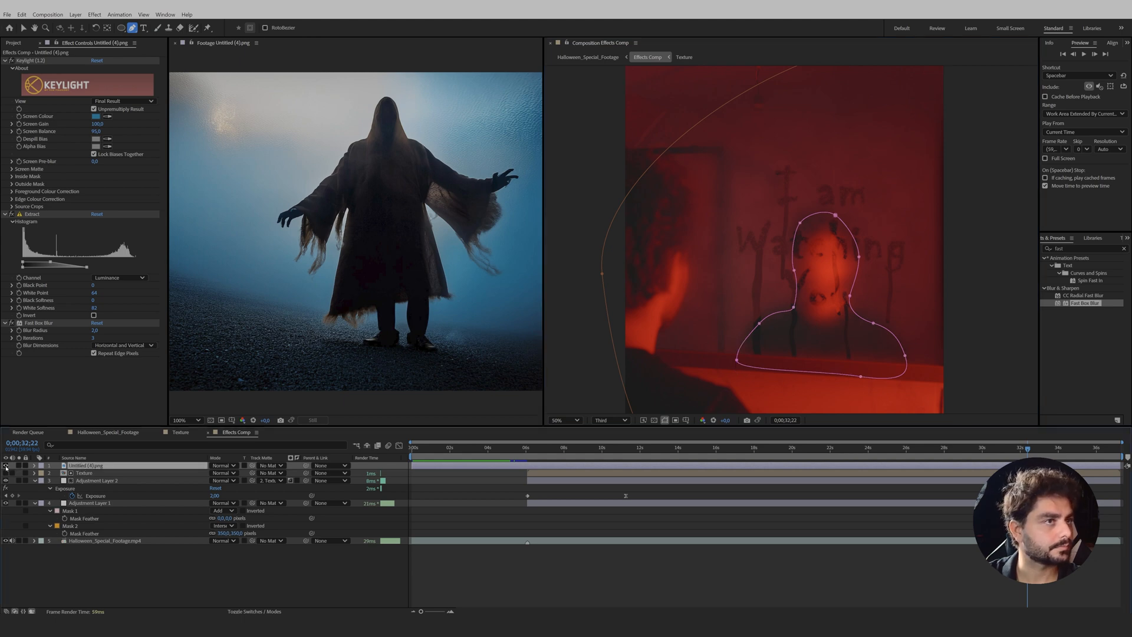
pyautogui.press('f')
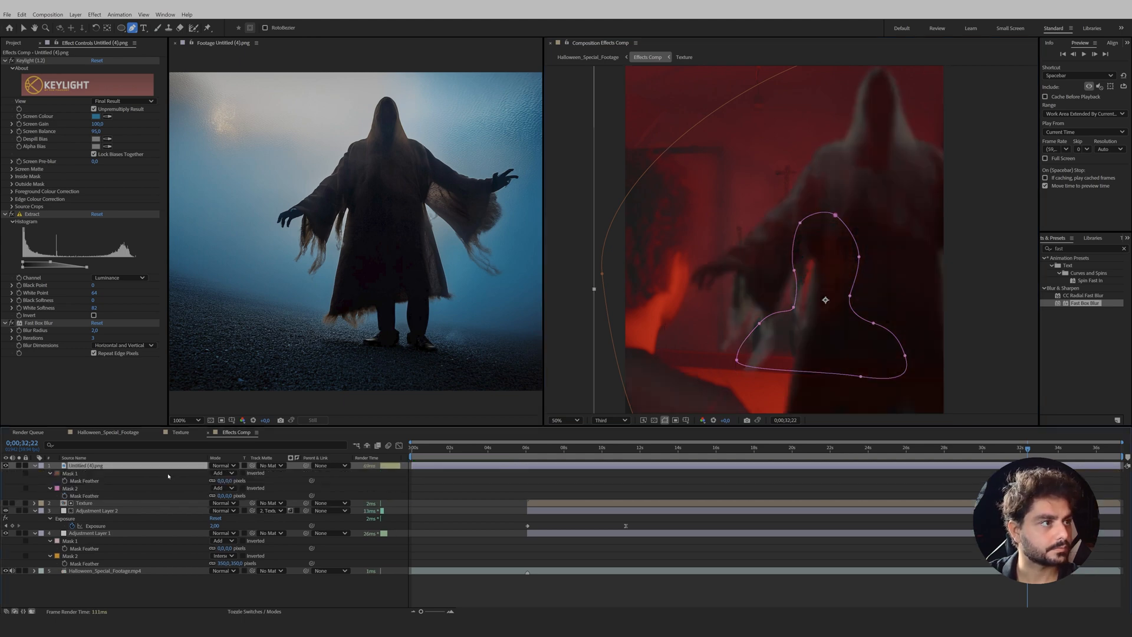
pyautogui.click(222, 473)
pyautogui.click(137, 488)
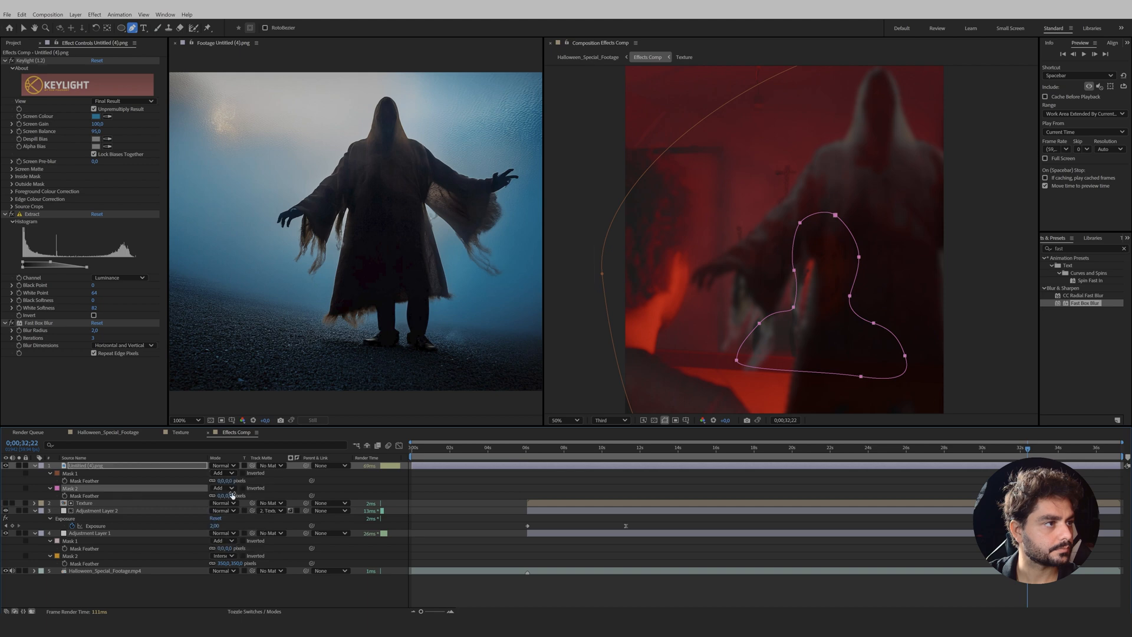
pyautogui.click(221, 489)
pyautogui.click(231, 519)
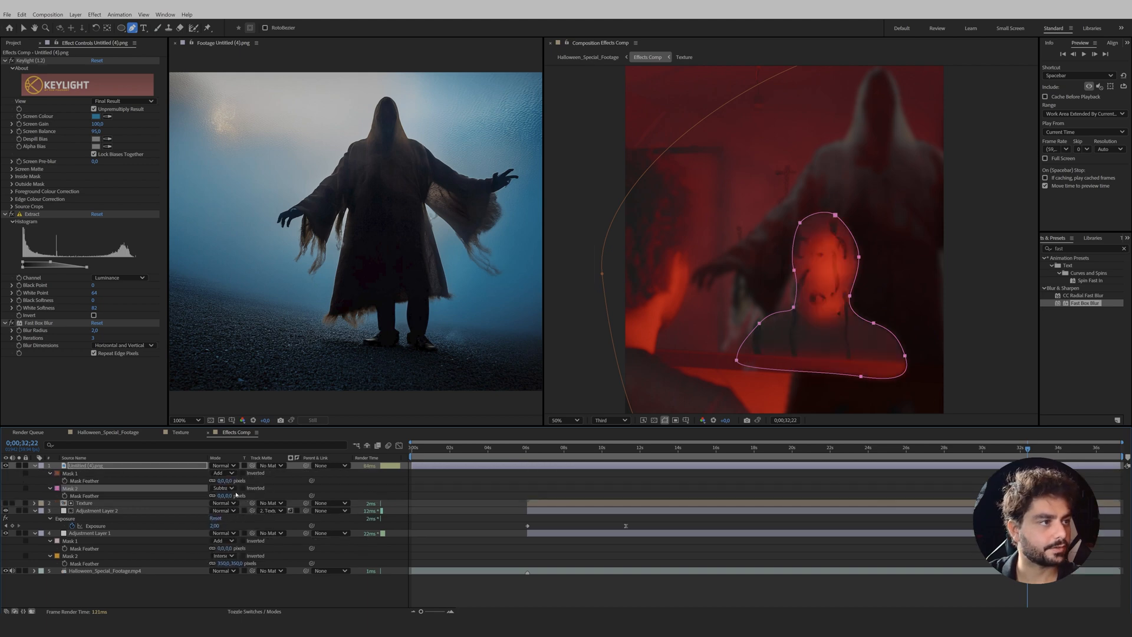
pyautogui.moveTo(230, 495); pyautogui.dragTo(244, 495)
pyautogui.press('v')
pyautogui.click(354, 492)
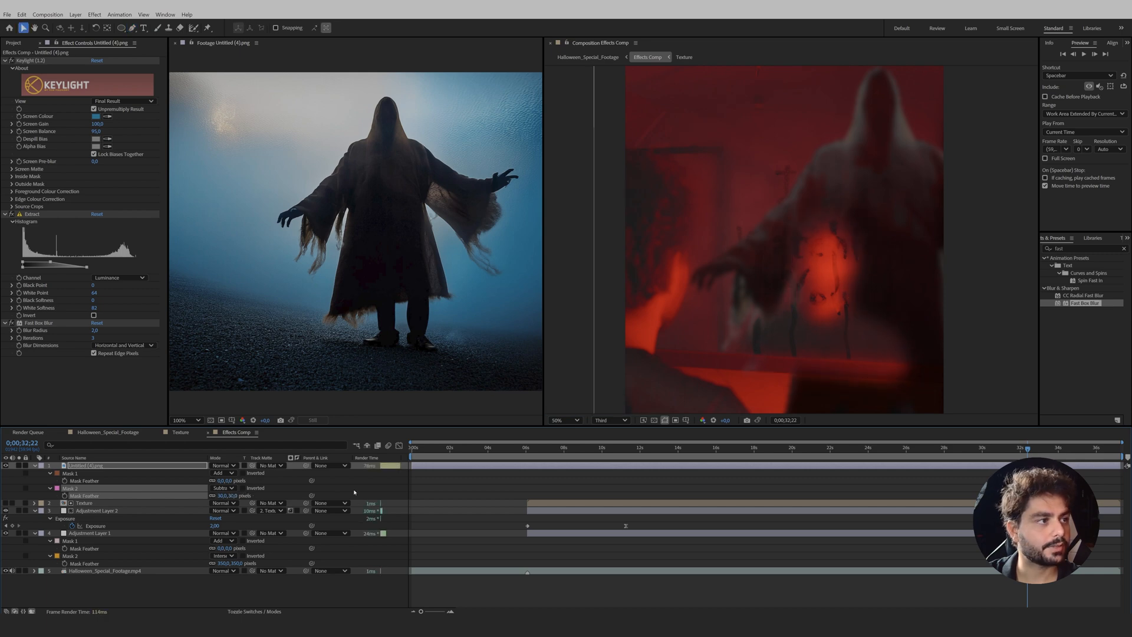
# Pre-compose the Untitled (4).png layer as Monster, moving all attributes into the new composition
pyautogui.click(88, 465)
pyautogui.click(76, 14)
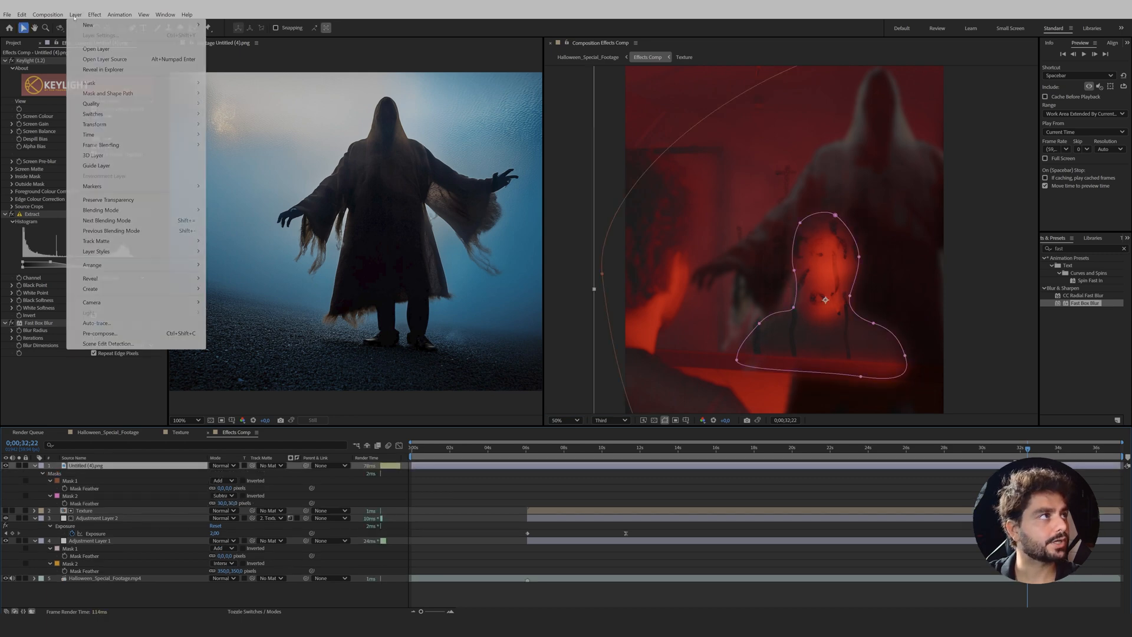
pyautogui.click(100, 333)
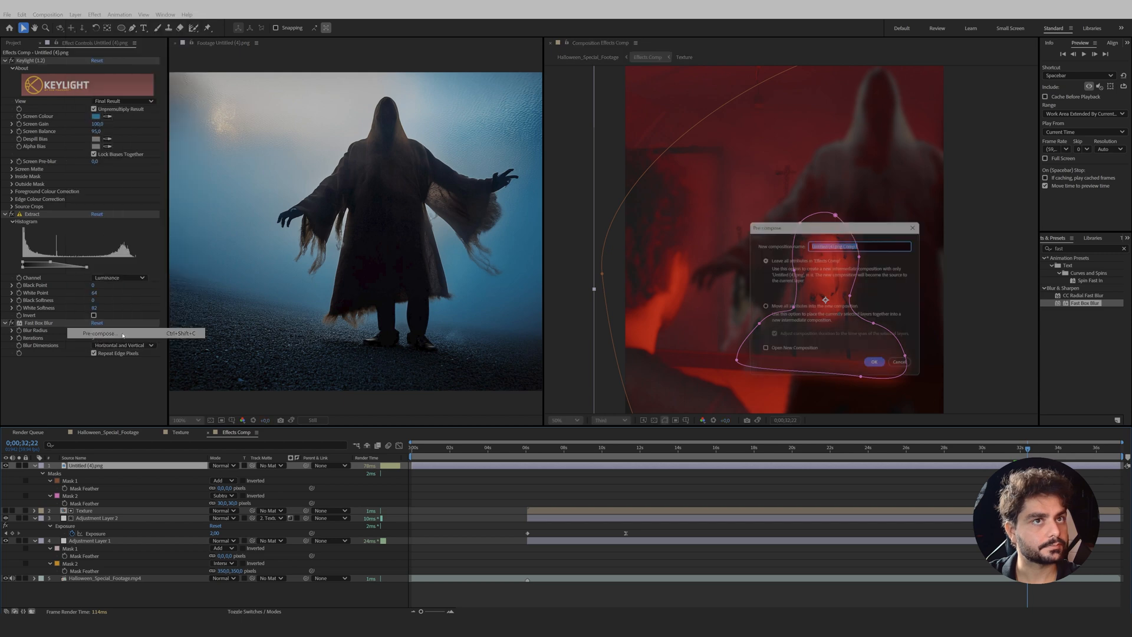
pyautogui.click(761, 308)
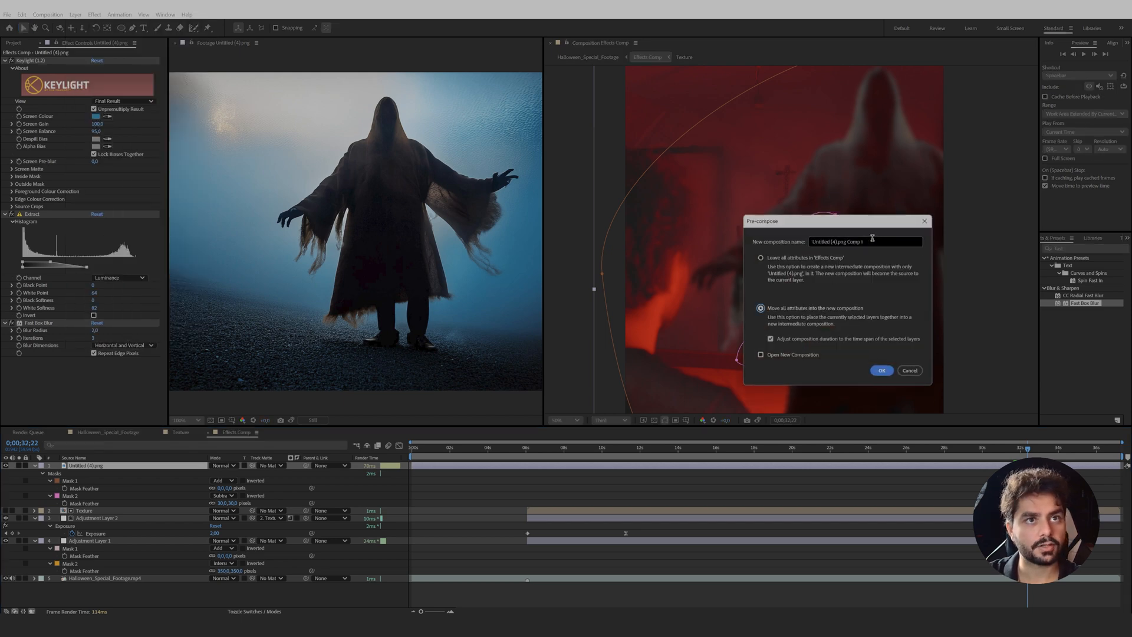
pyautogui.hotkey('shift', 'Tab')
pyautogui.write('M')
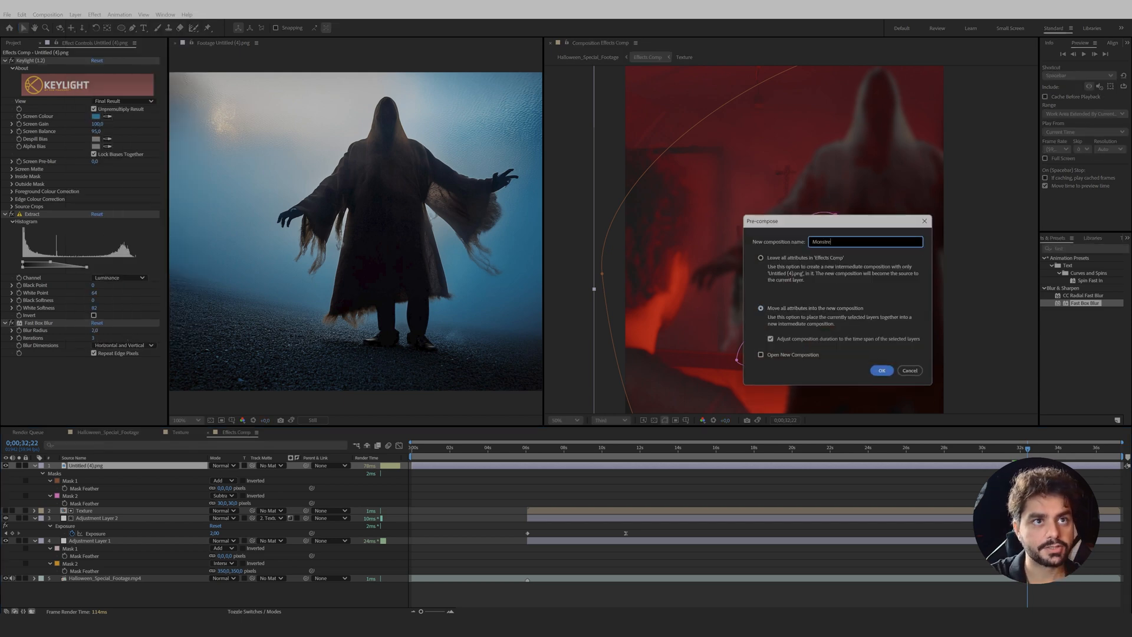
pyautogui.press('Return')
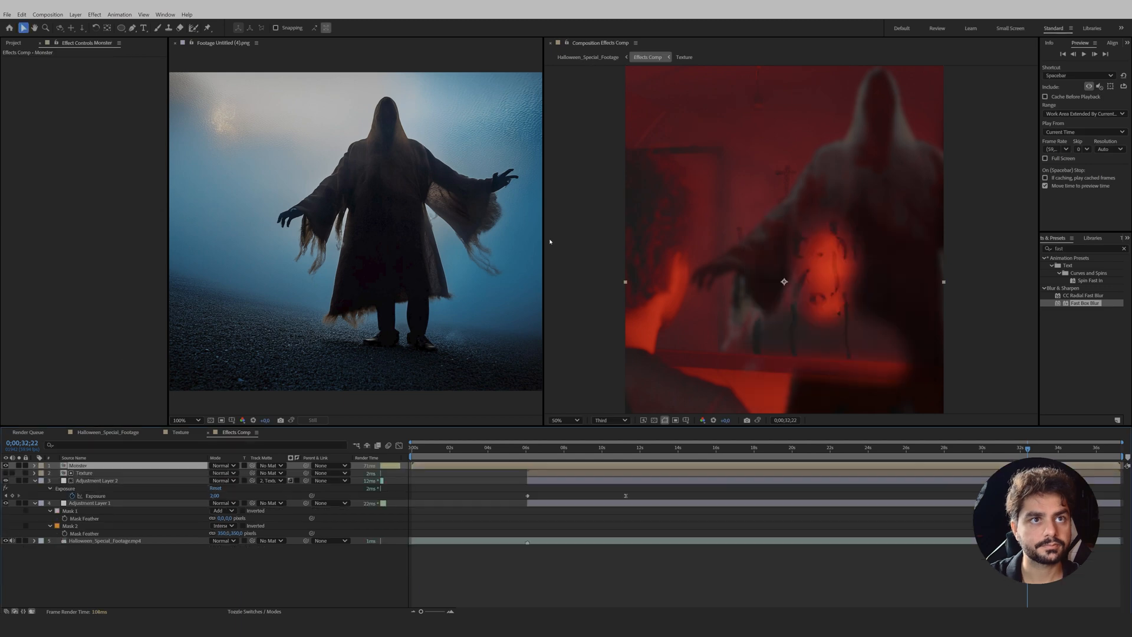
# Copy Mask 1 from Adjustment Layer 1 onto the Monster layer to confine the figure to the mirror
pyautogui.click(82, 503)
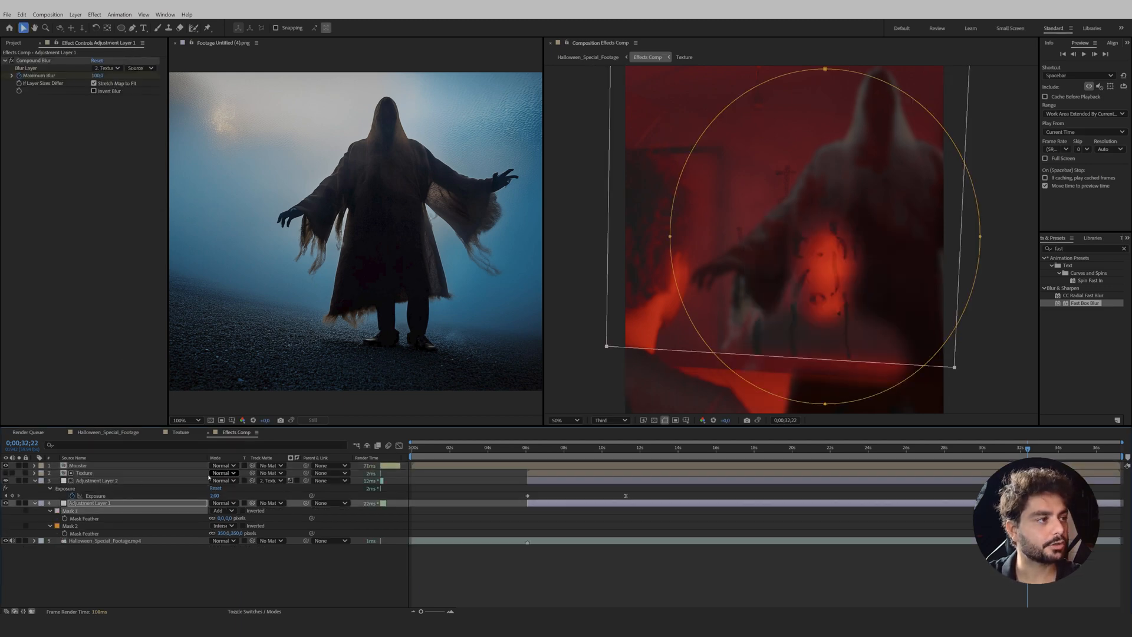
pyautogui.click(88, 466)
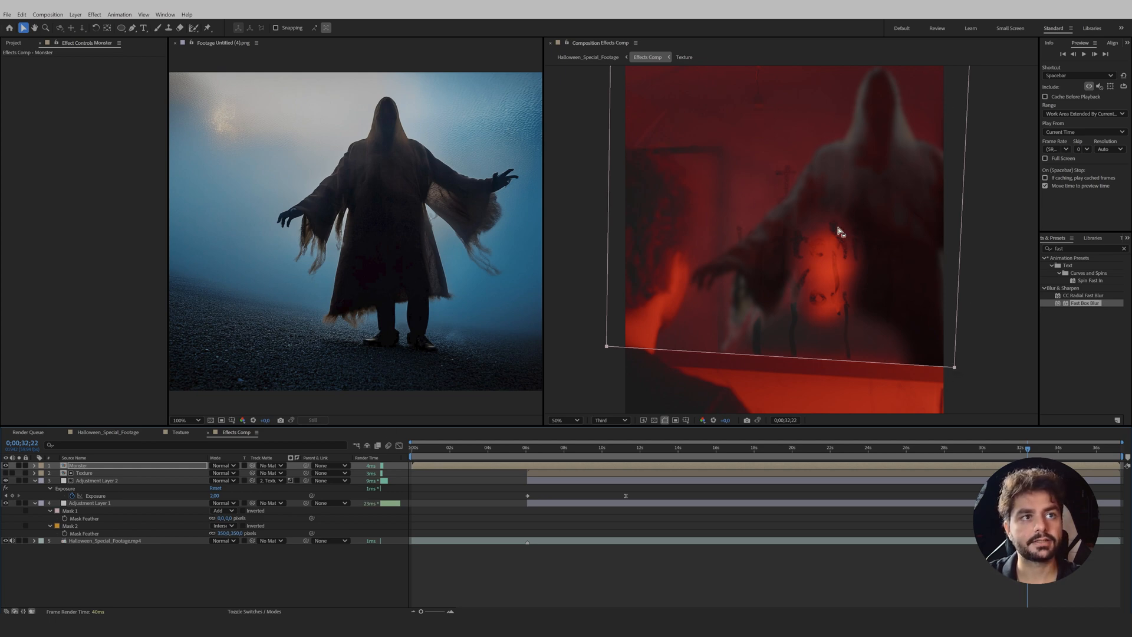
# Open the Monster composition and add a comp-sized bright red solid above the hooded figure
pyautogui.doubleClick(78, 465)
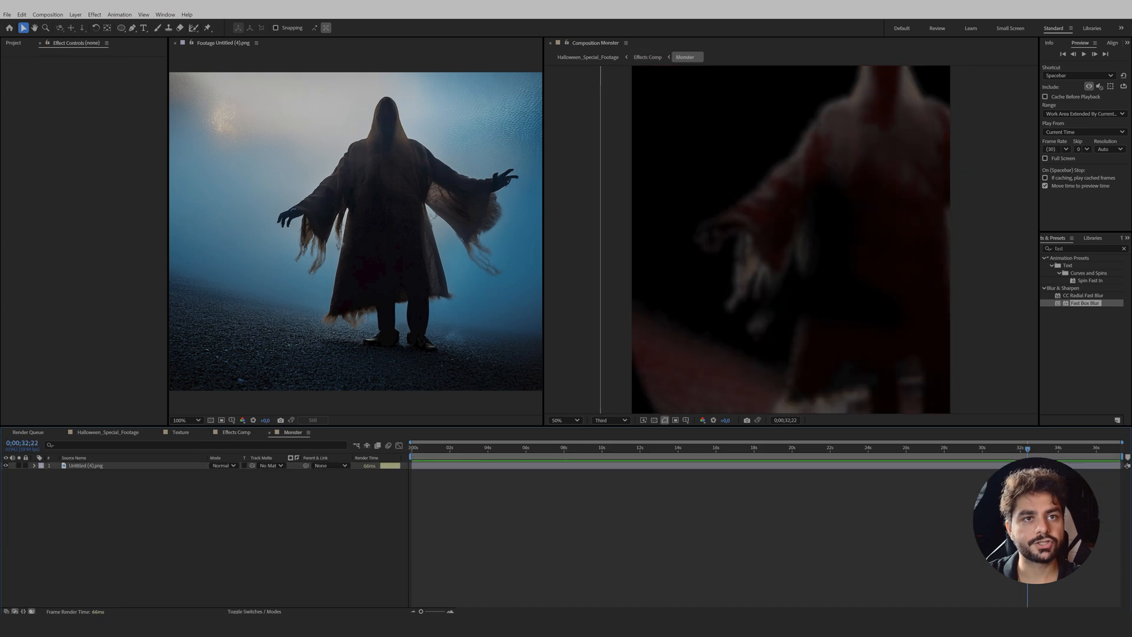
pyautogui.scroll(-2, 882, 291)
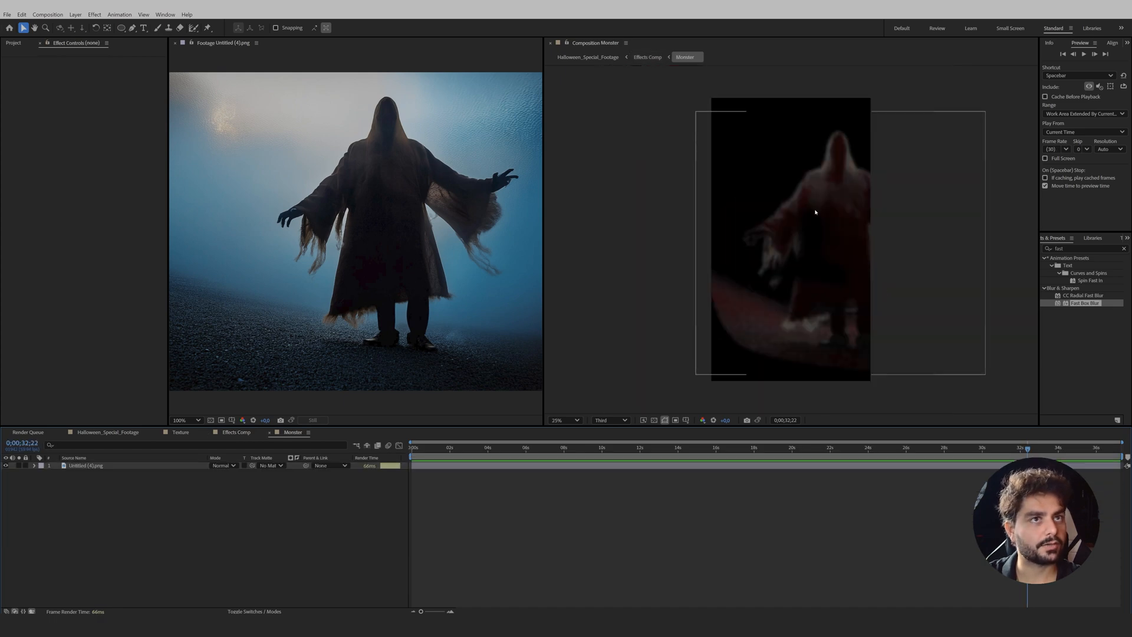
pyautogui.scroll(2, 816, 213)
pyautogui.scroll(2, 750, 253)
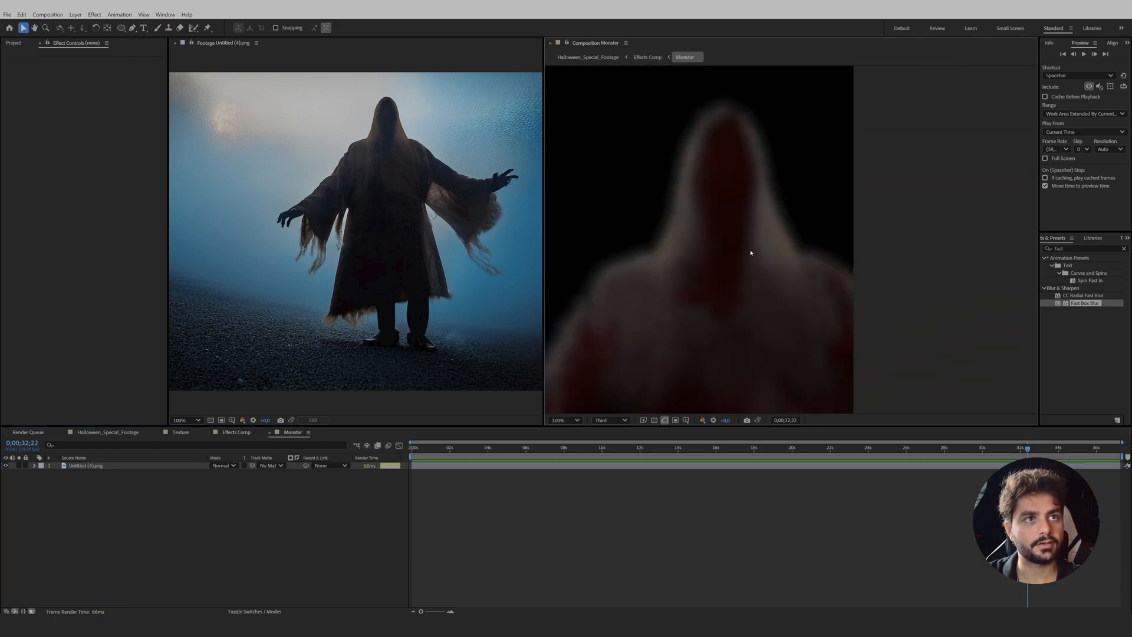
pyautogui.rightClick(238, 502)
pyautogui.moveTo(259, 384)
pyautogui.click(377, 411)
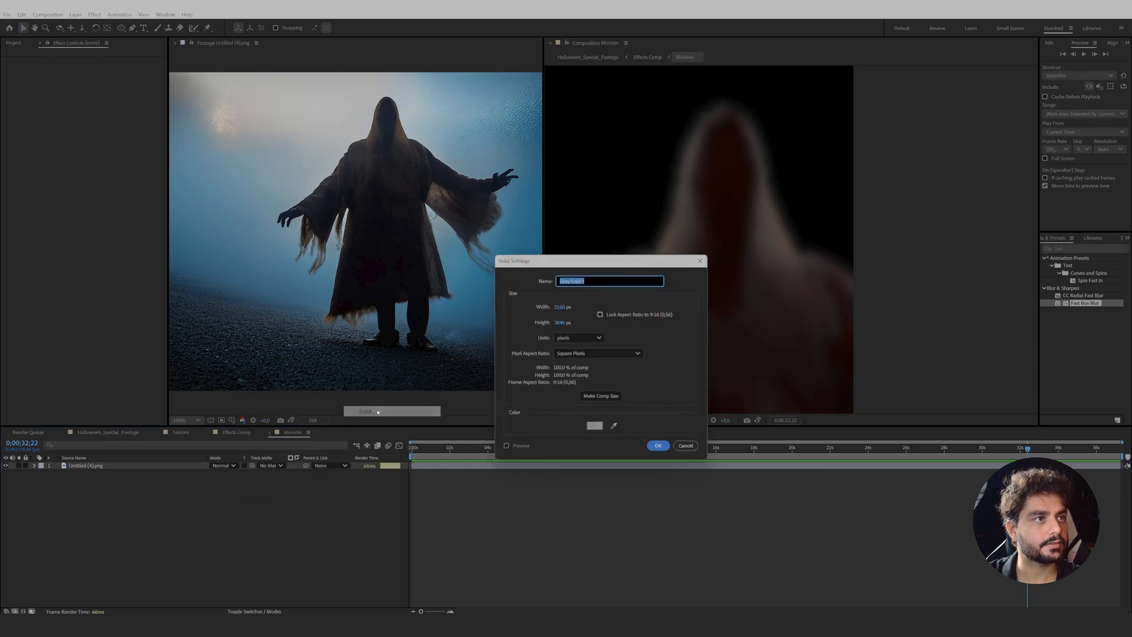
pyautogui.click(594, 425)
pyautogui.click(528, 295)
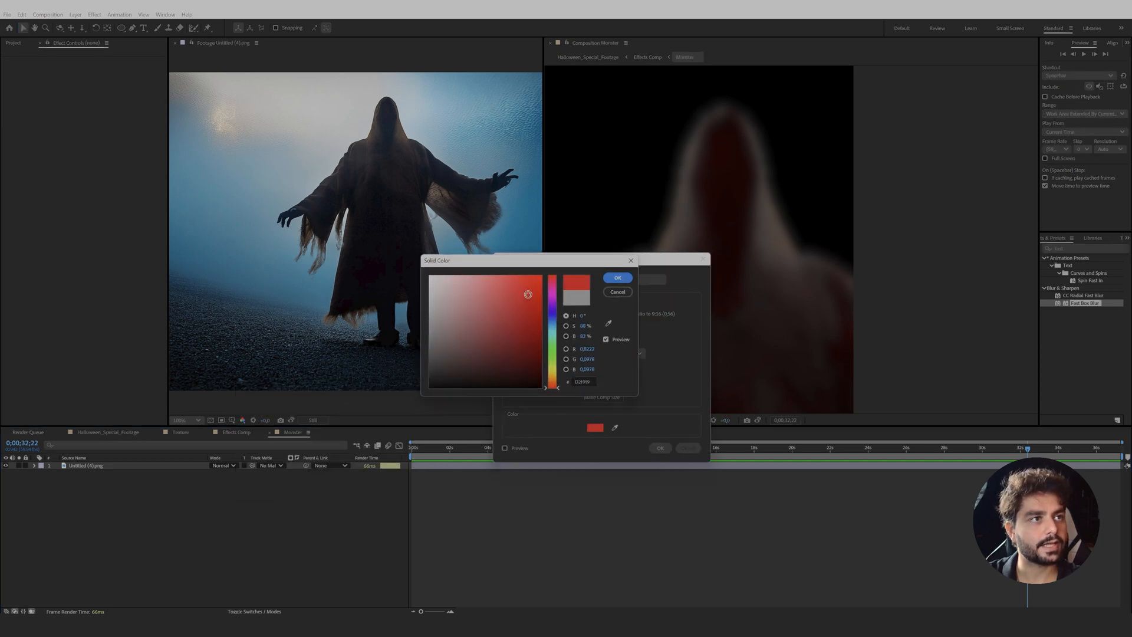
pyautogui.click(626, 278)
pyautogui.click(660, 449)
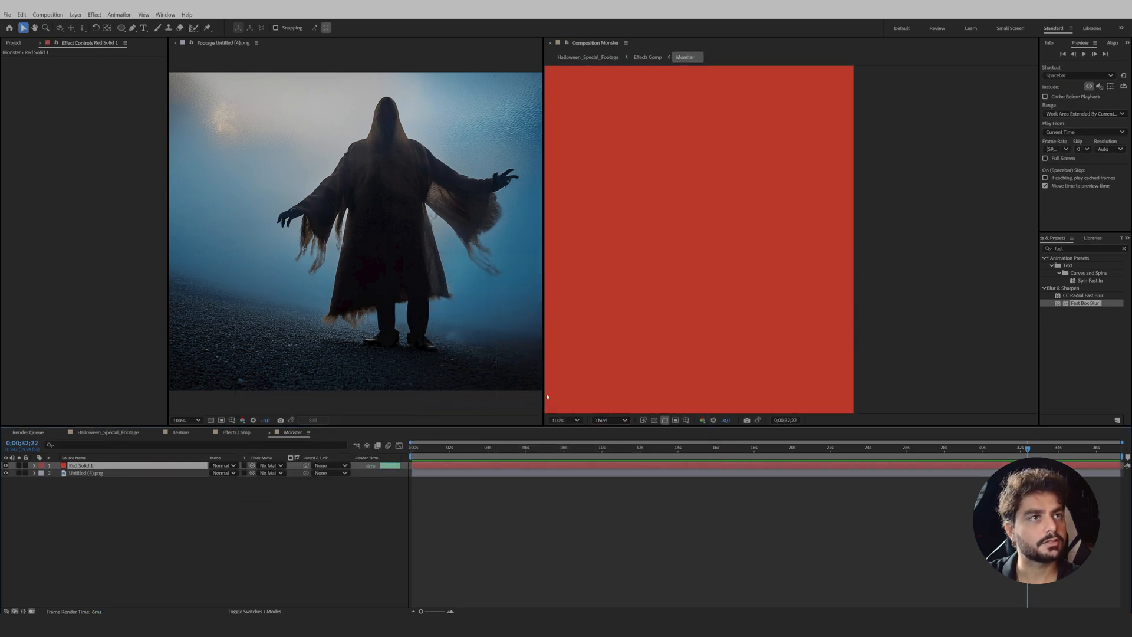
# Hide the red solid and draw a small closed eye-shaped Pen mask on it over one side of the hood's dark face opening
pyautogui.click(132, 27)
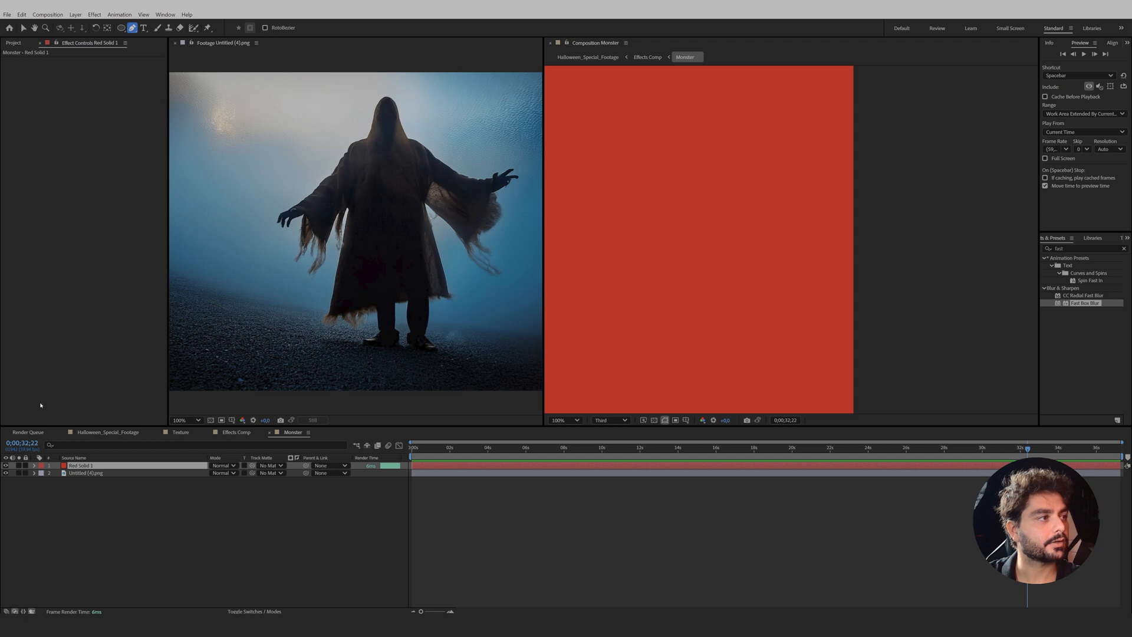
pyautogui.click(6, 465)
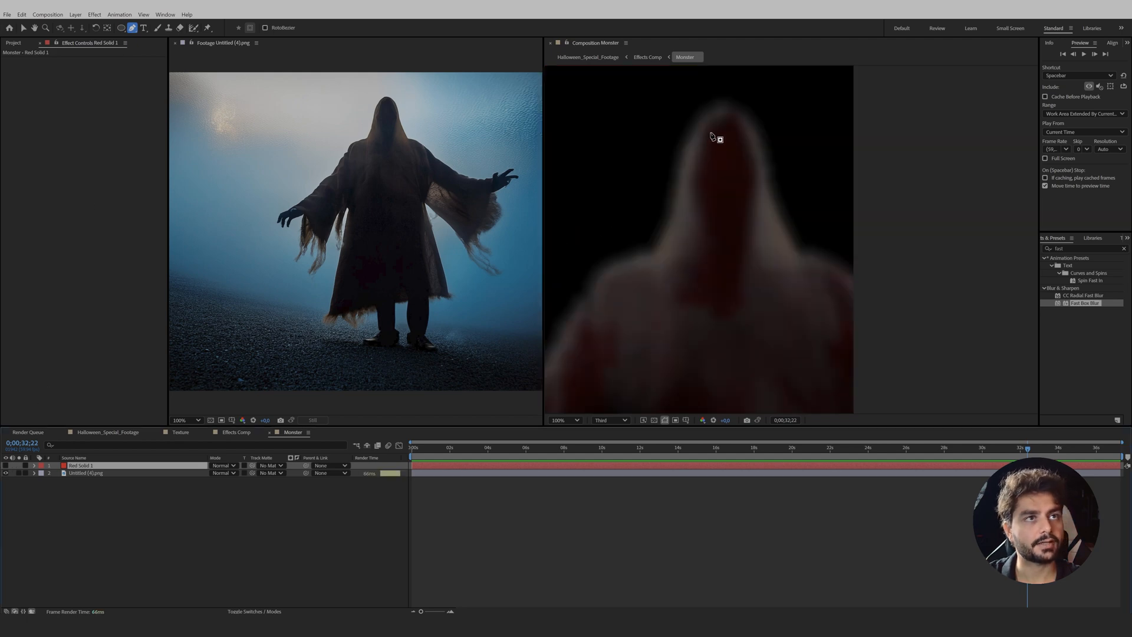
pyautogui.scroll(3, 715, 138)
pyautogui.moveTo(697, 135); pyautogui.dragTo(914, 286)
pyautogui.click(789, 128)
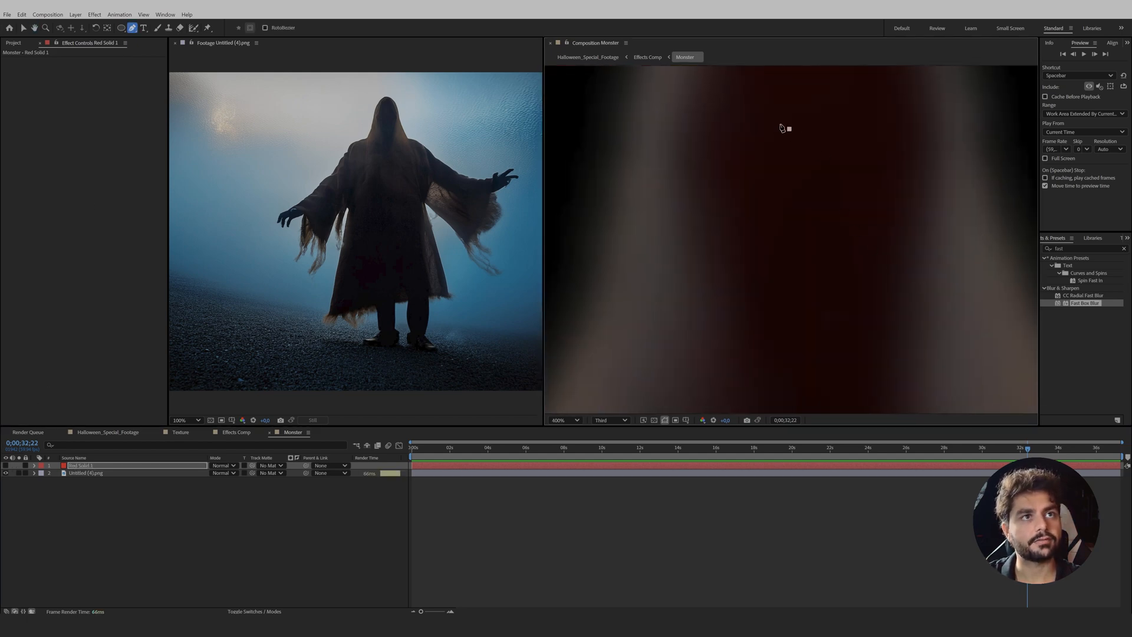
pyautogui.moveTo(752, 115); pyautogui.dragTo(732, 116)
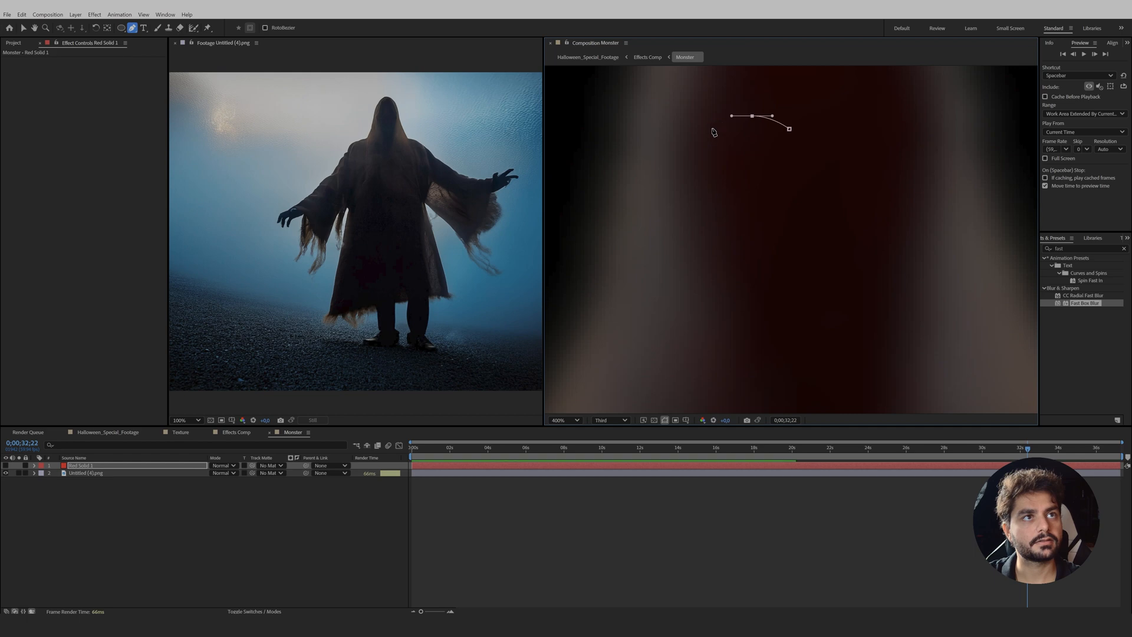
pyautogui.click(711, 129)
pyautogui.moveTo(750, 142); pyautogui.dragTo(761, 144)
pyautogui.click(789, 129)
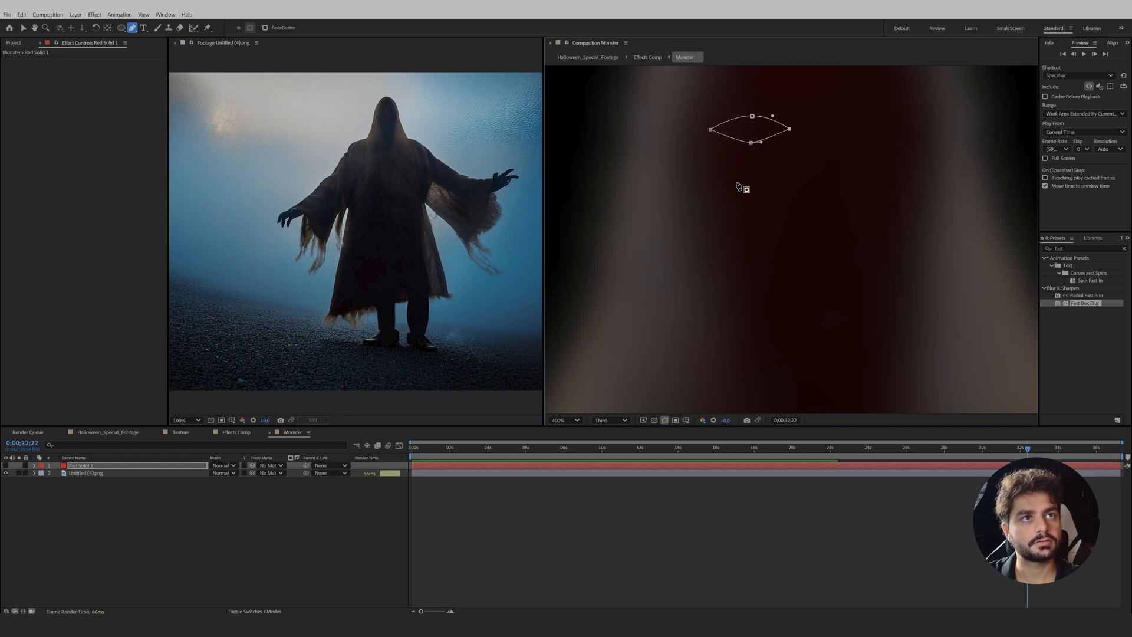
pyautogui.scroll(-2, 744, 187)
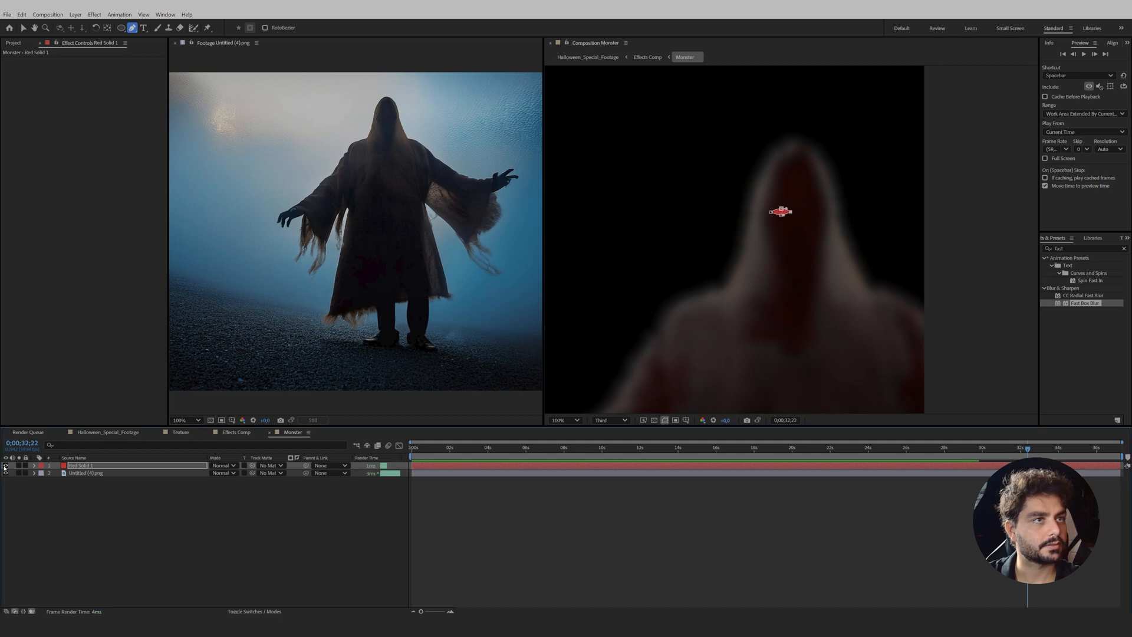
# Shrink the red solid's eye mask by setting its Mask Expansion to about -7 pixels
pyautogui.press('.')
pyautogui.press('m')
pyautogui.press('m')
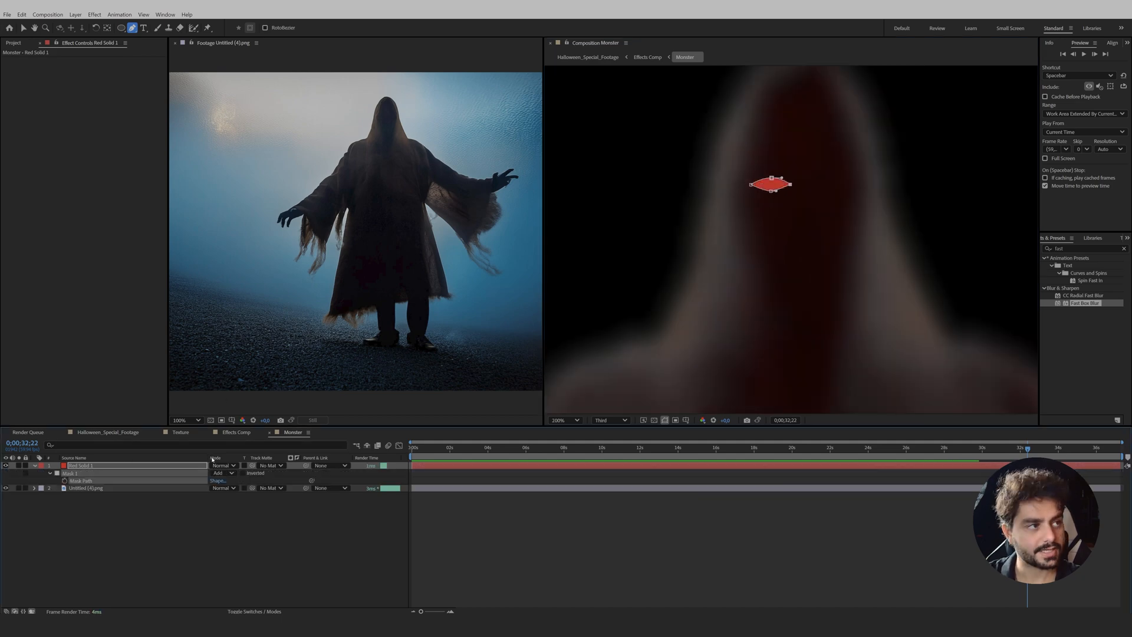
pyautogui.moveTo(211, 505); pyautogui.dragTo(210, 506)
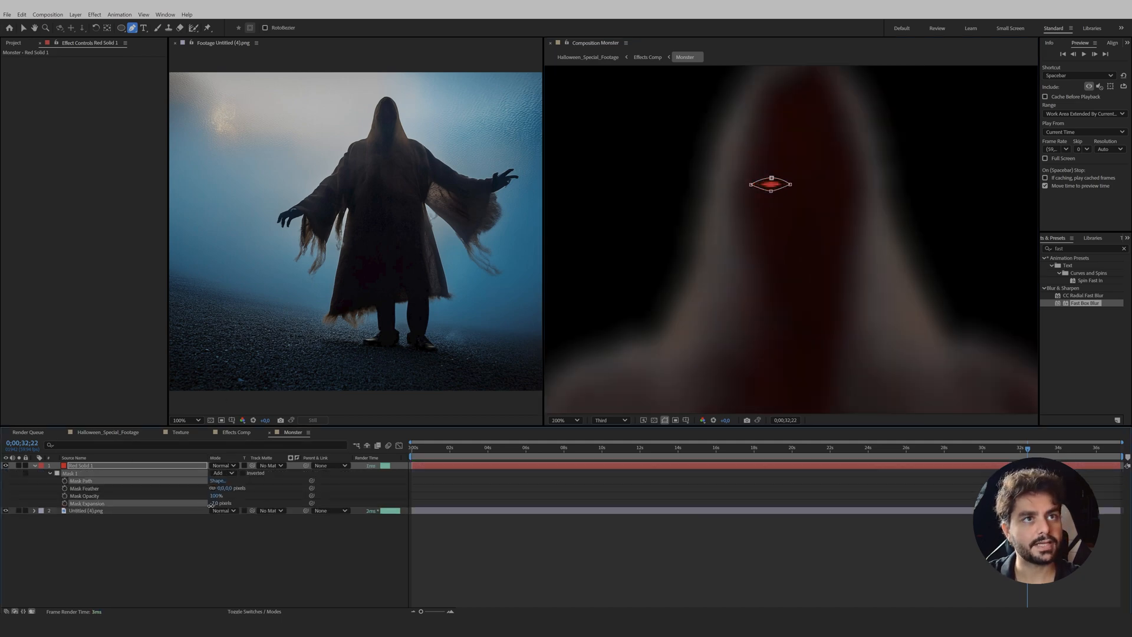
pyautogui.click(182, 539)
pyautogui.click(89, 470)
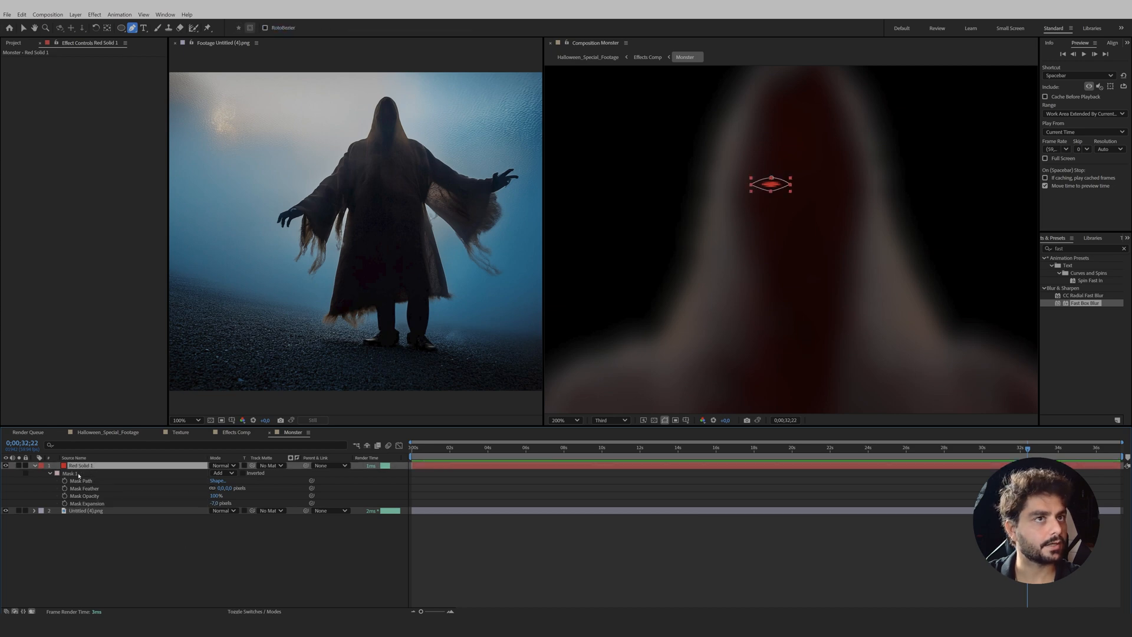
# Duplicate Mask 1 and move the copy across the hood's dark face opening to form the second eye
pyautogui.click(79, 474)
pyautogui.hotkey('ctrl', 'd')
pyautogui.press('v')
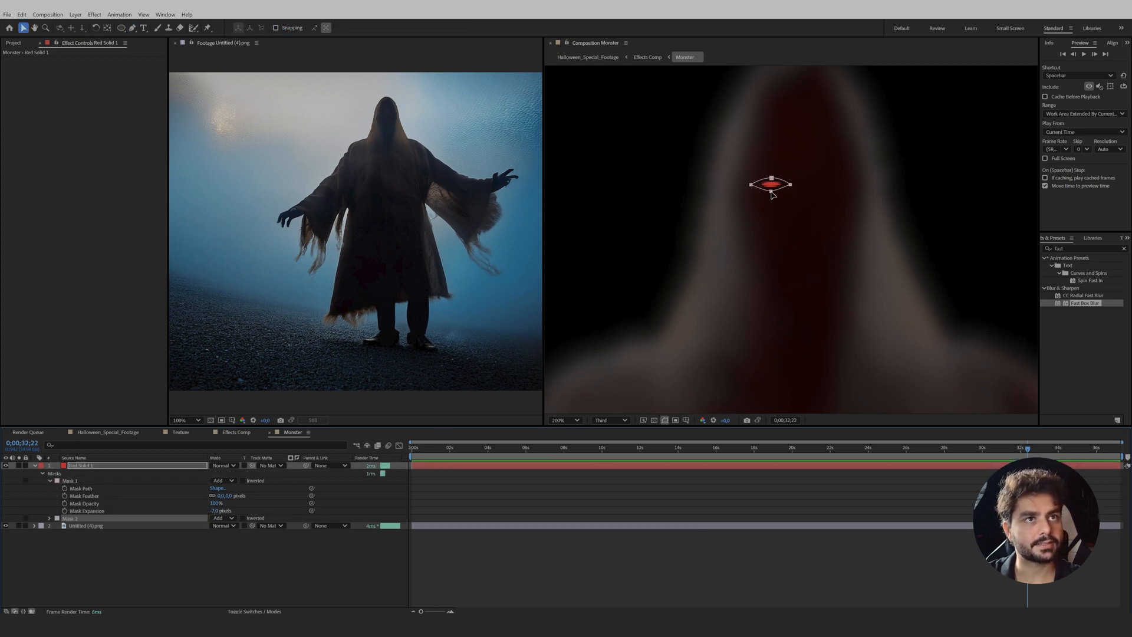
pyautogui.moveTo(772, 194); pyautogui.dragTo(831, 188)
pyautogui.scroll(-1, 782, 271)
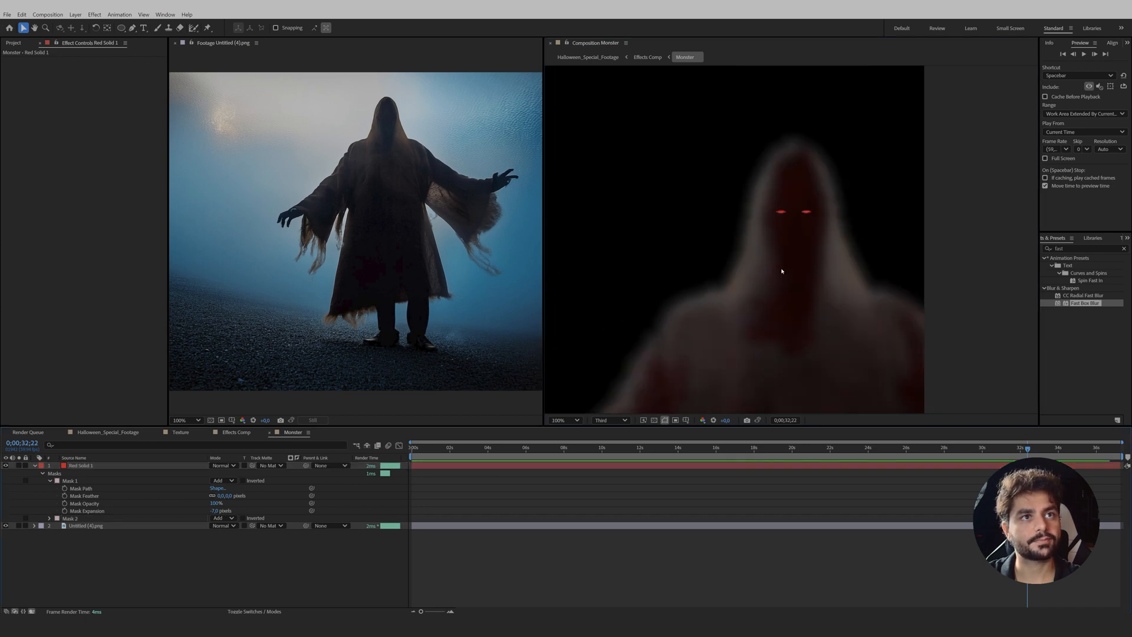
# Apply the Stylize Glow effect to Red Solid 1 and set its Glow Threshold to about 25%
pyautogui.click(81, 466)
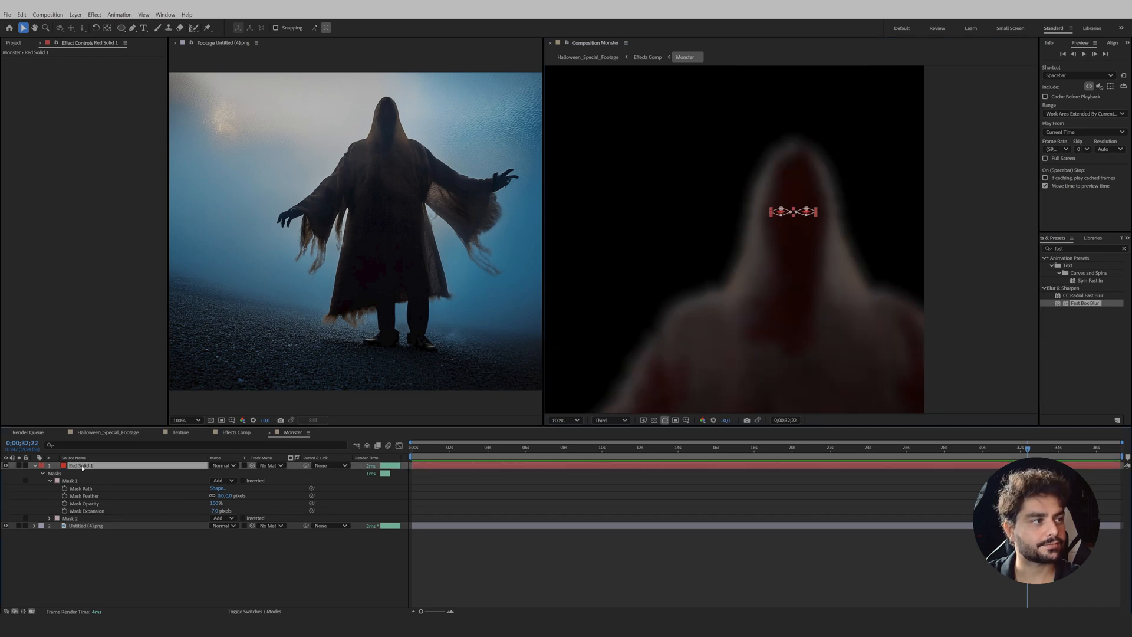
pyautogui.click(1079, 248)
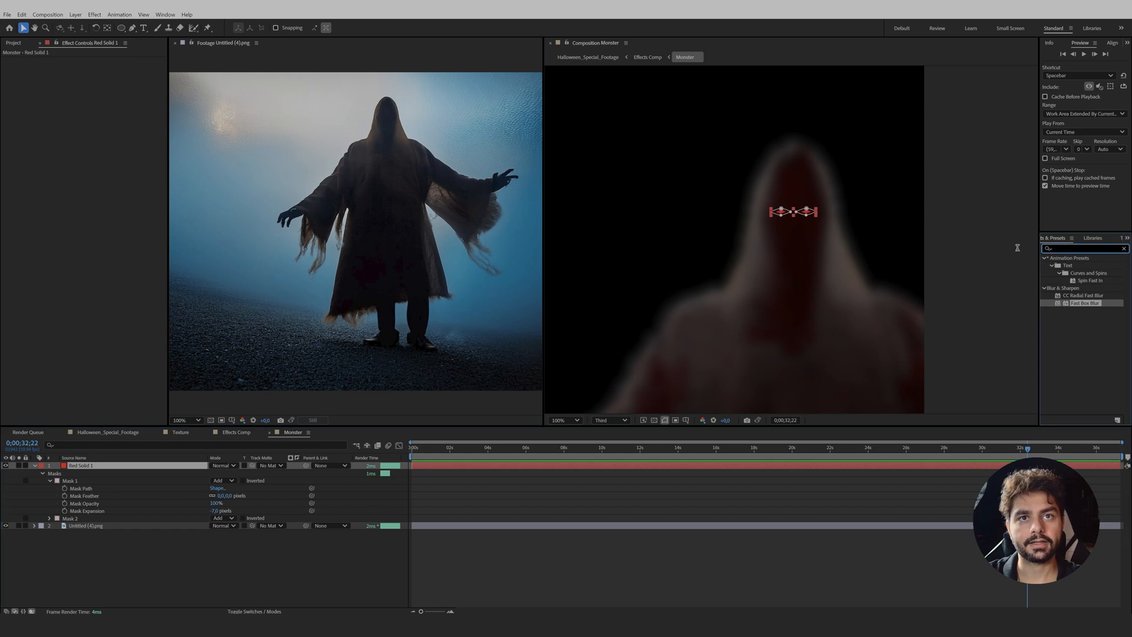
pyautogui.write('glow')
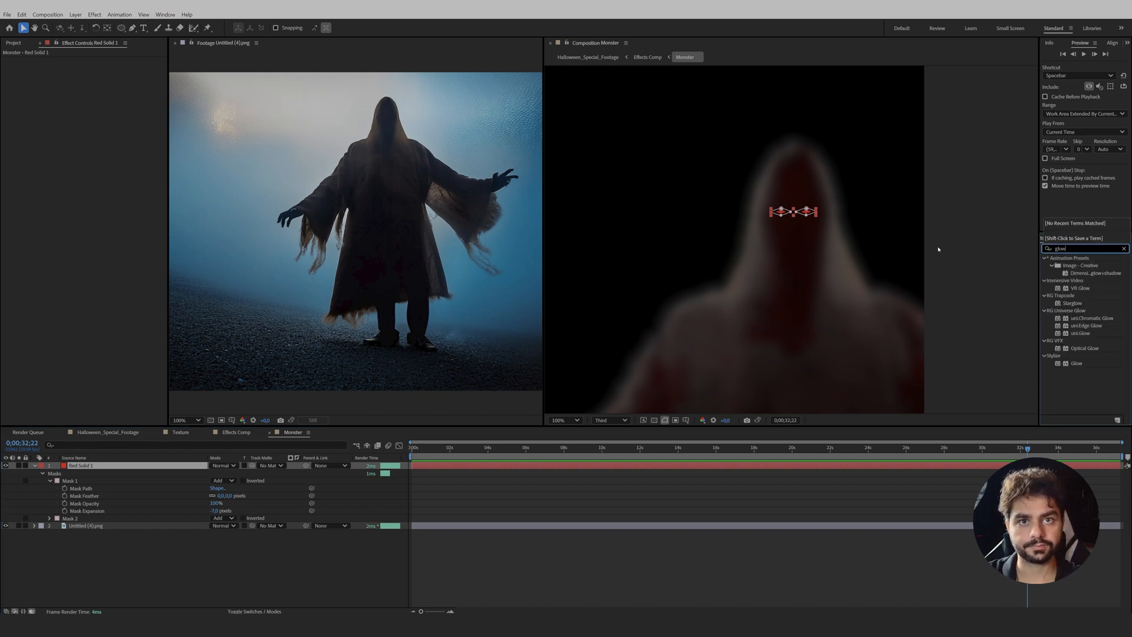
pyautogui.doubleClick(1077, 364)
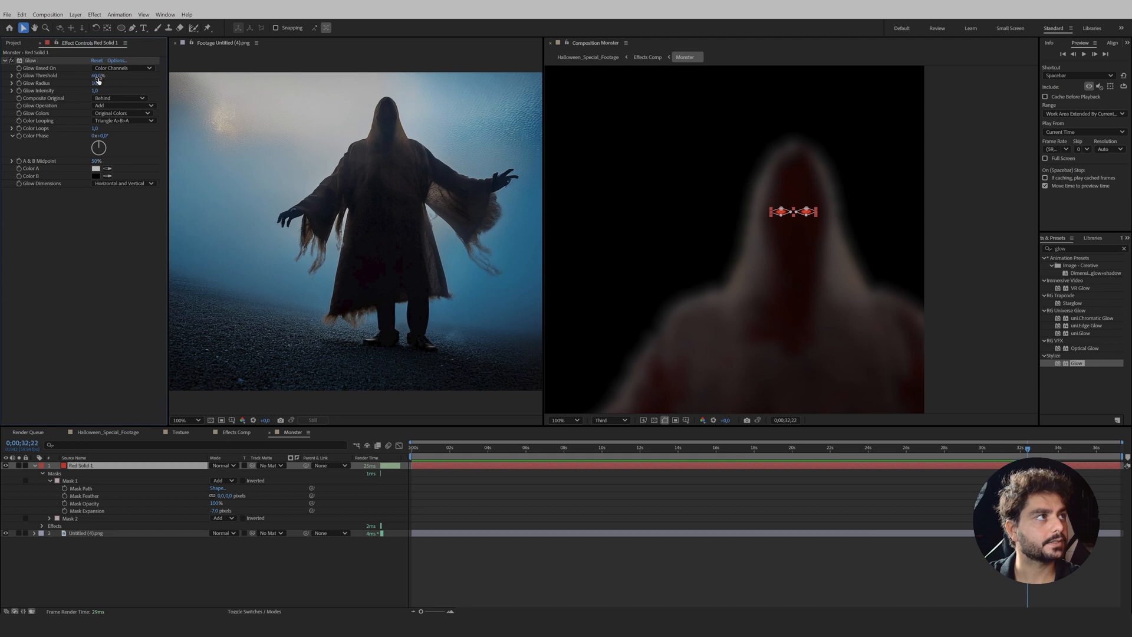
pyautogui.moveTo(98, 76); pyautogui.dragTo(71, 78)
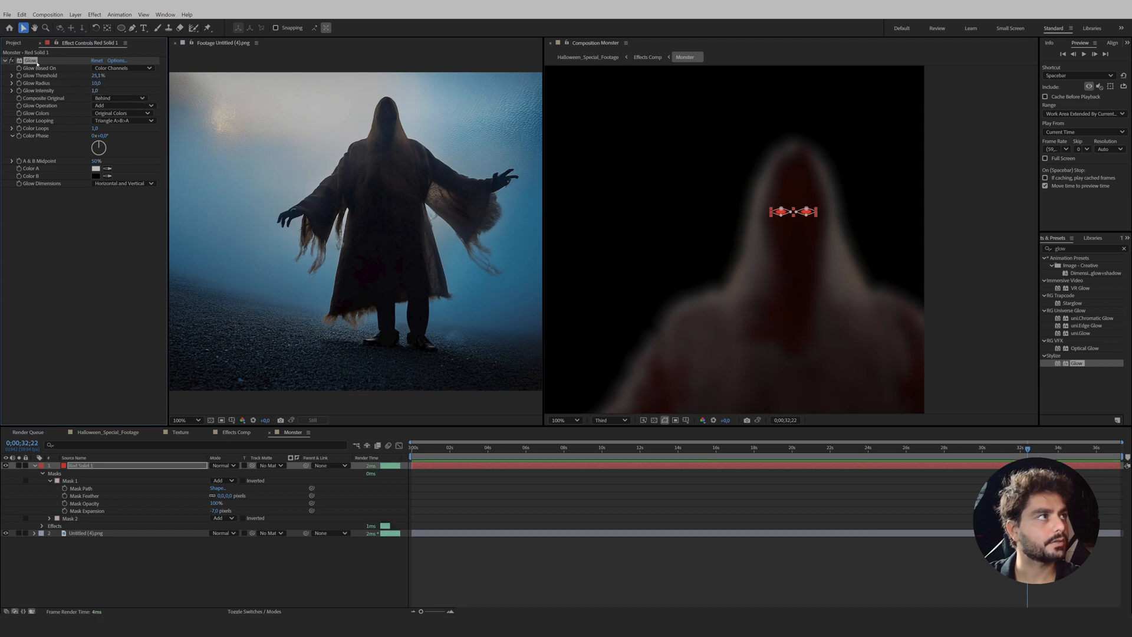
# Duplicate the Glow effect, set the copy's radius to 49 and intensity to 0.3, and reduce the first Glow's intensity to 0.3
pyautogui.hotkey('ctrl', 'd')
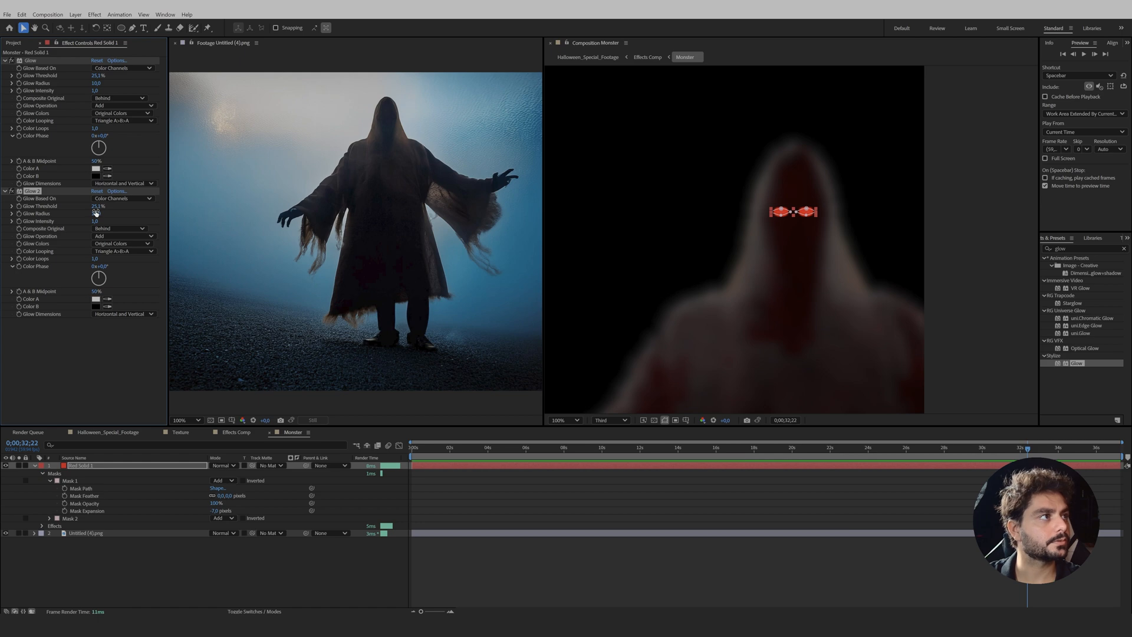
pyautogui.moveTo(100, 214); pyautogui.dragTo(65, 221)
pyautogui.moveTo(94, 91); pyautogui.dragTo(69, 95)
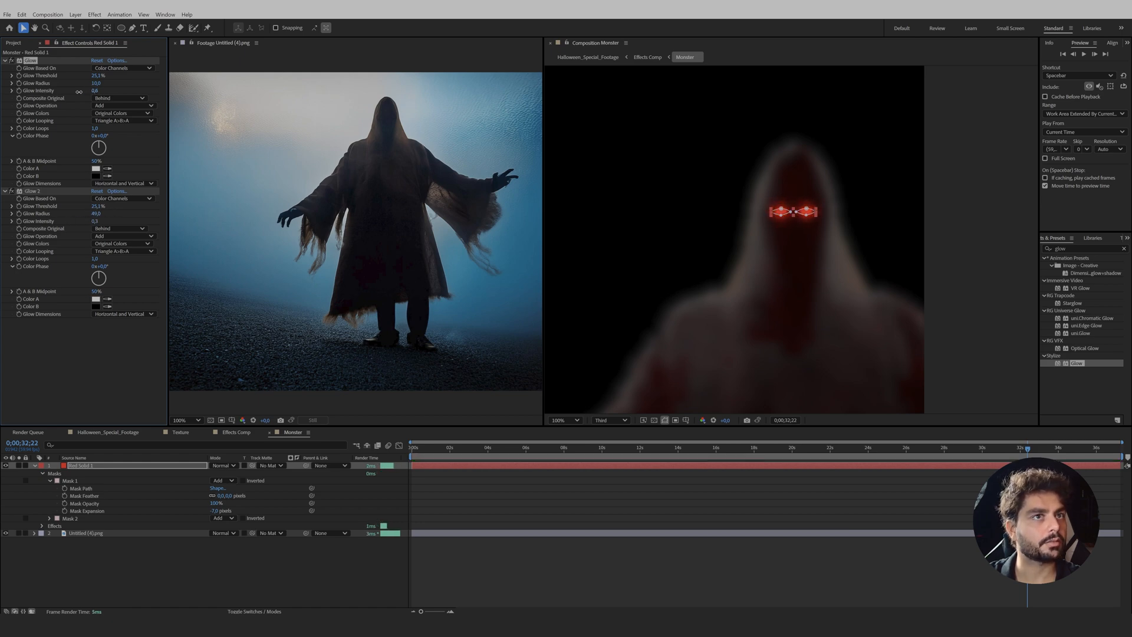
# Hide the mask outlines in the composition view and examine the glowing eyes up close and at full size
pyautogui.scroll(4, 801, 202)
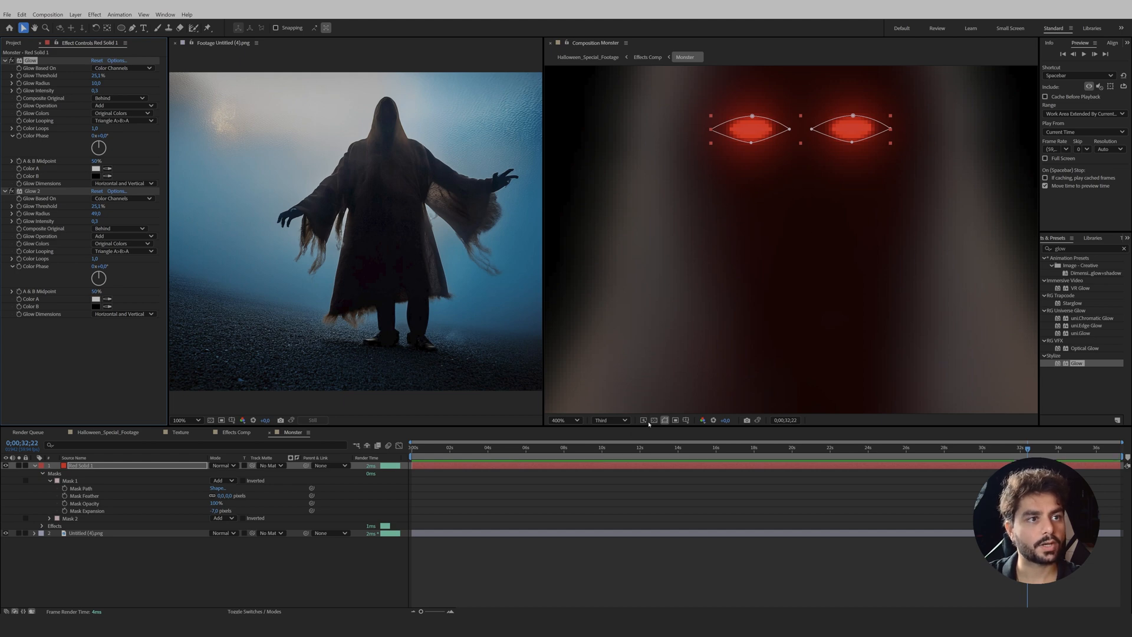
pyautogui.click(666, 421)
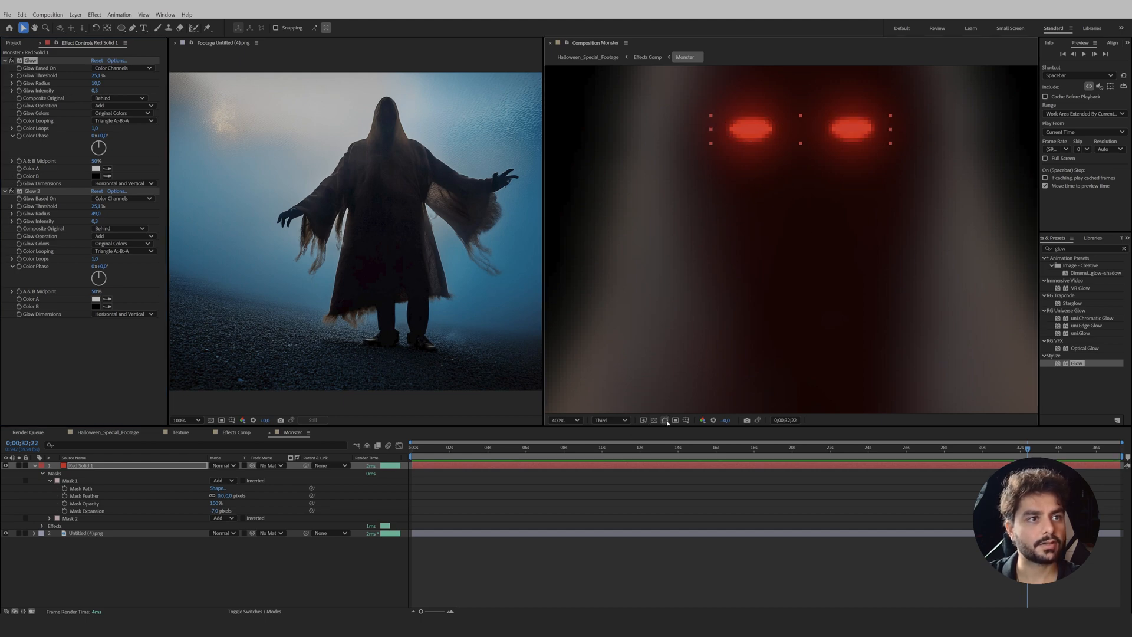
pyautogui.moveTo(861, 119); pyautogui.dragTo(814, 210)
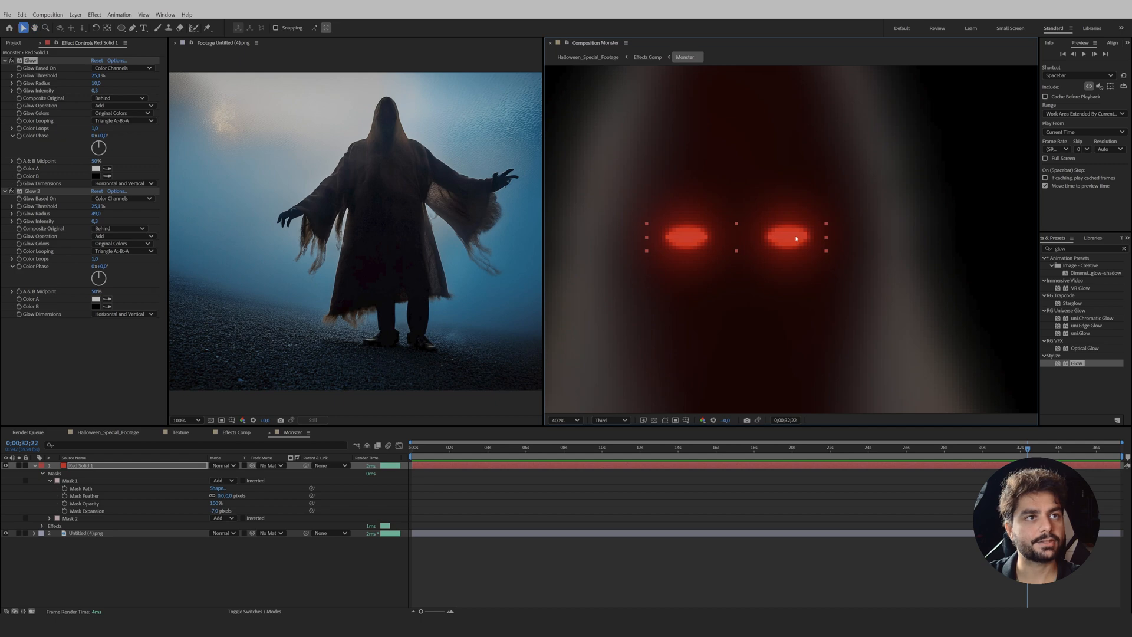
pyautogui.press('/')
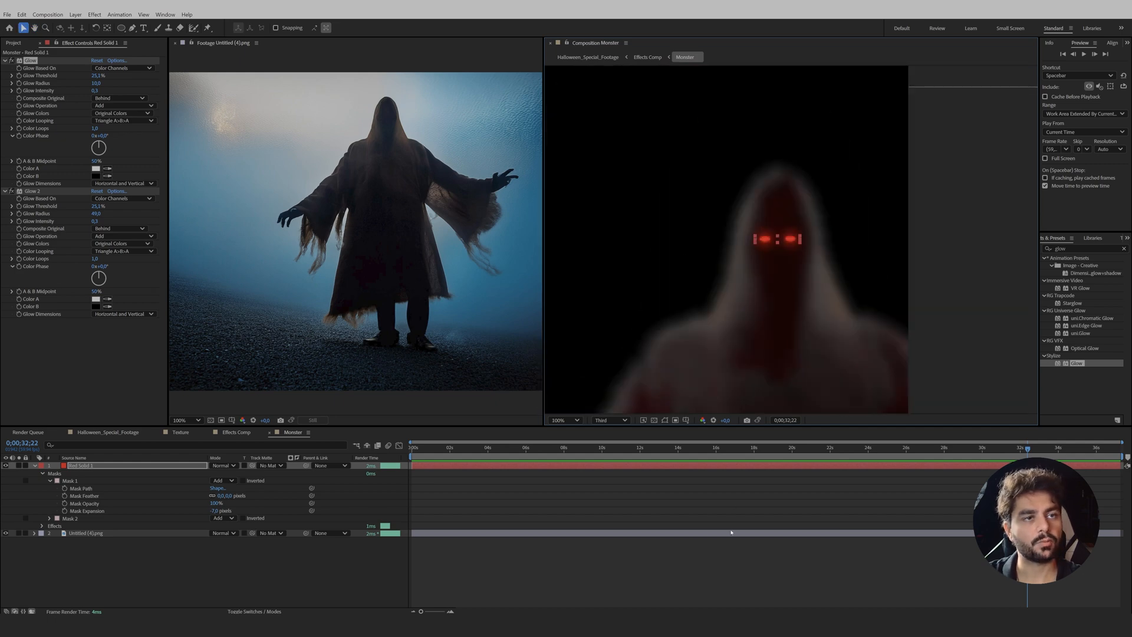
pyautogui.click(732, 550)
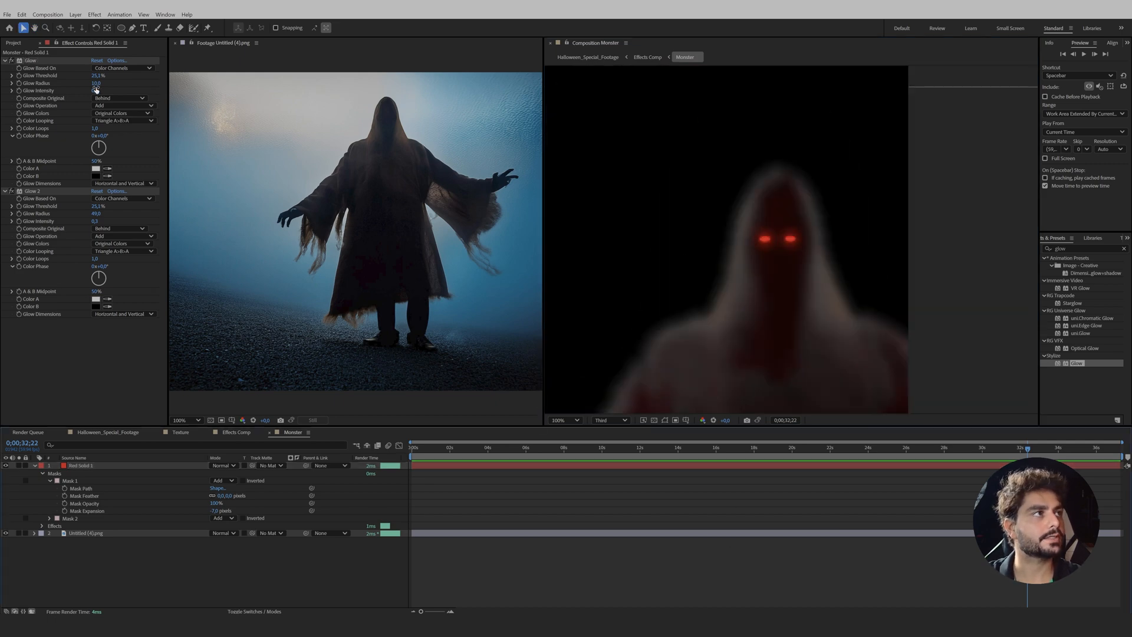
# Set Glow 2's intensity to 0.5, and the first Glow's intensity to 0.2 and threshold to about 0.4%
pyautogui.moveTo(95, 221); pyautogui.dragTo(102, 222)
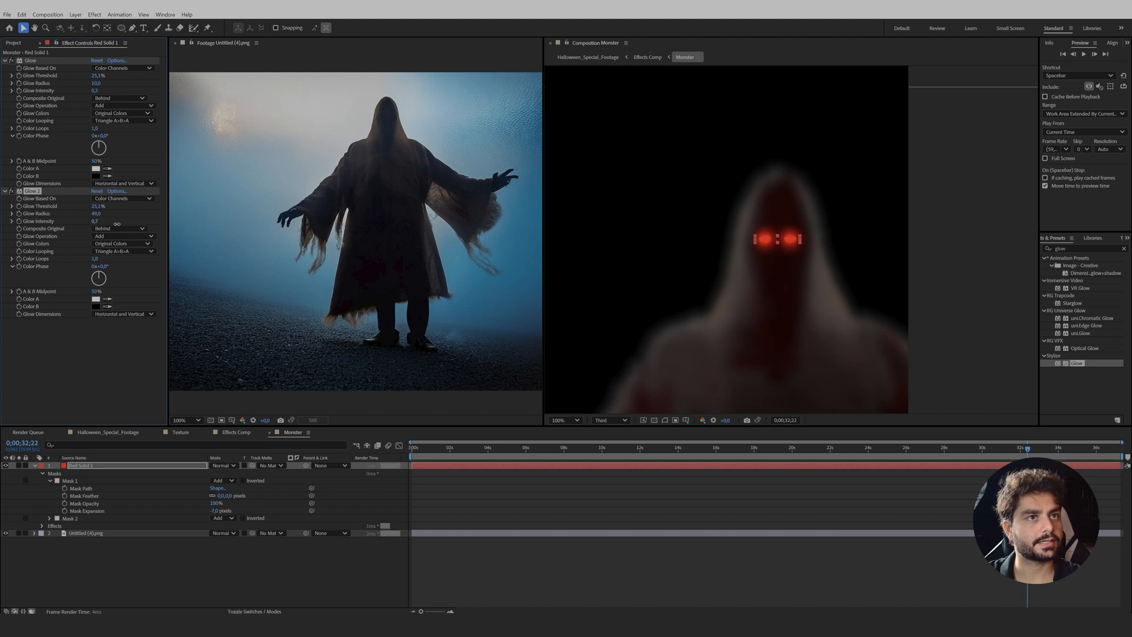
pyautogui.click(93, 91)
pyautogui.click(610, 560)
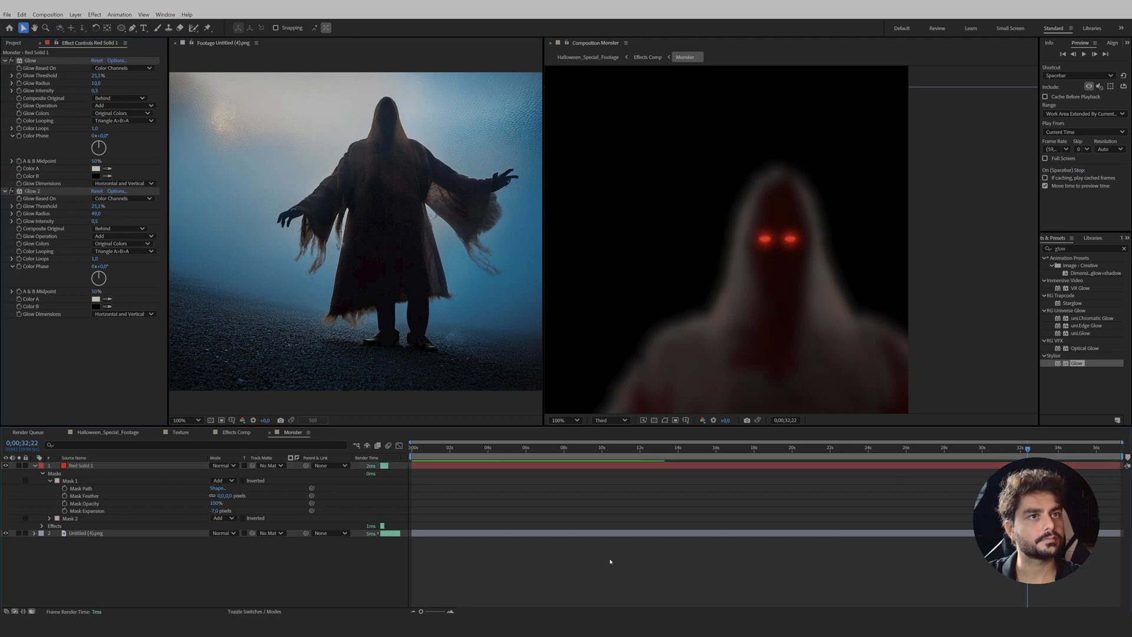
pyautogui.moveTo(99, 77)
pyautogui.mouseDown()
pyautogui.moveTo(69, 85)
pyautogui.moveTo(87, 89)
pyautogui.mouseUp()
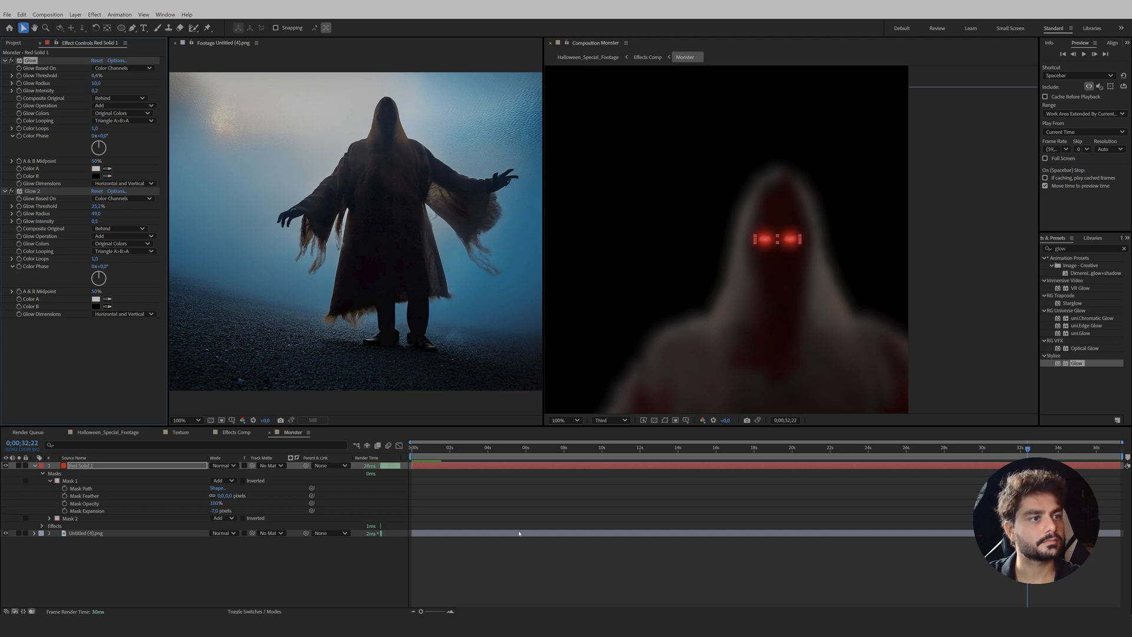
# Return to the Halloween_Special_Footage composition and check the hooded figure at 2;16;29;16
pyautogui.click(644, 56)
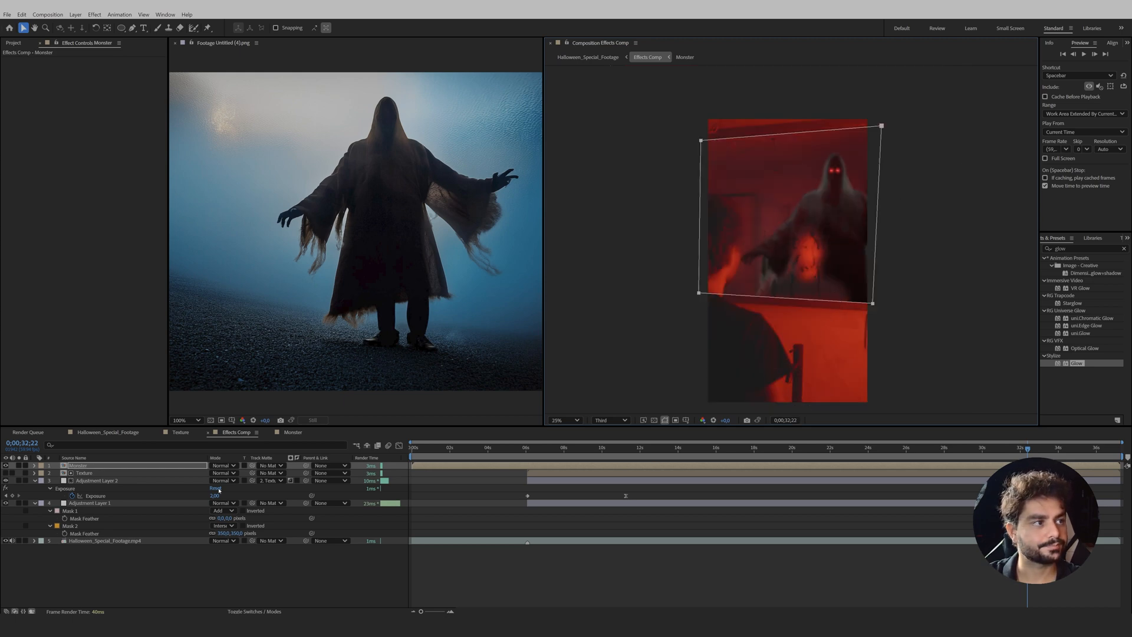
pyautogui.click(587, 56)
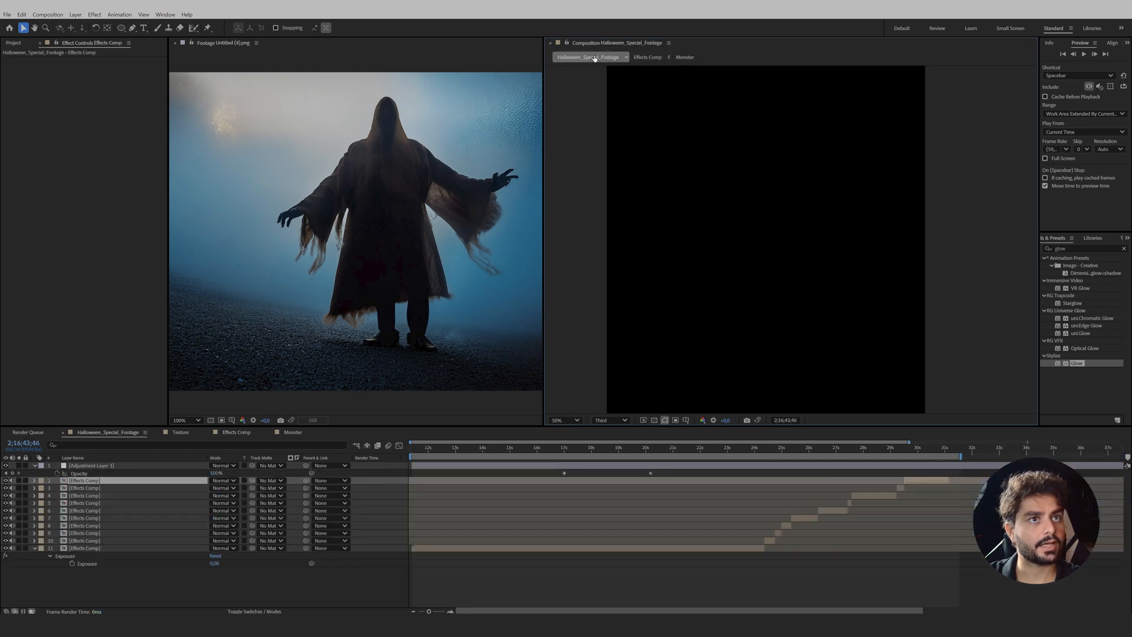
pyautogui.moveTo(898, 450)
pyautogui.mouseDown()
pyautogui.moveTo(914, 448)
pyautogui.moveTo(898, 448)
pyautogui.mouseUp()
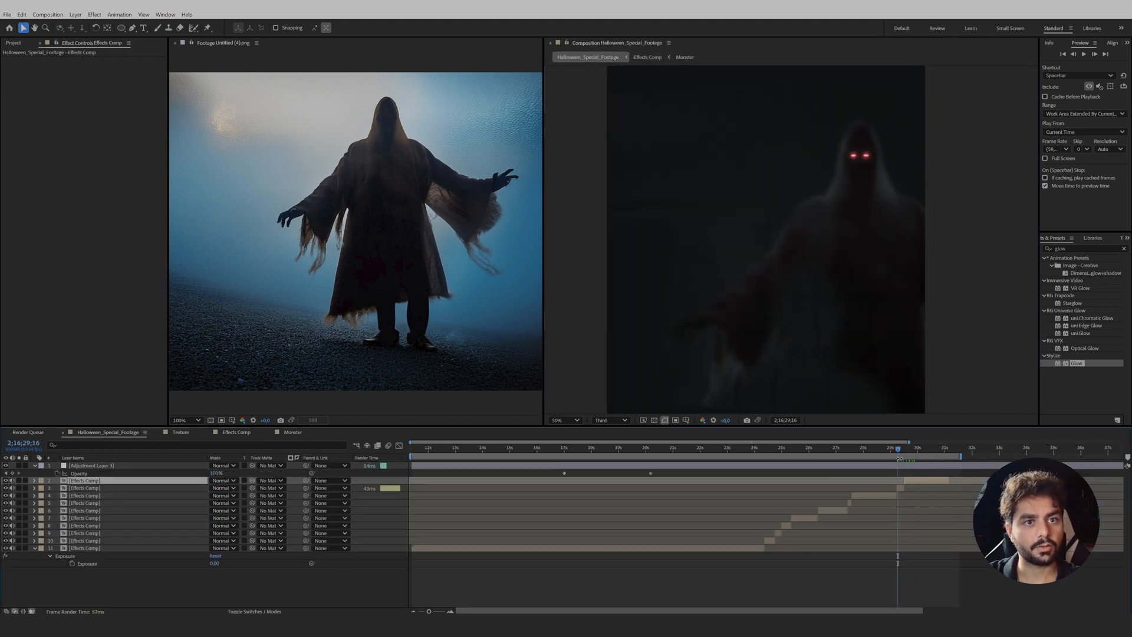
# In Effects Comp, trim the start of the Monster layer to near 0;00;30;44 and set its opacity to 70%
pyautogui.click(211, 434)
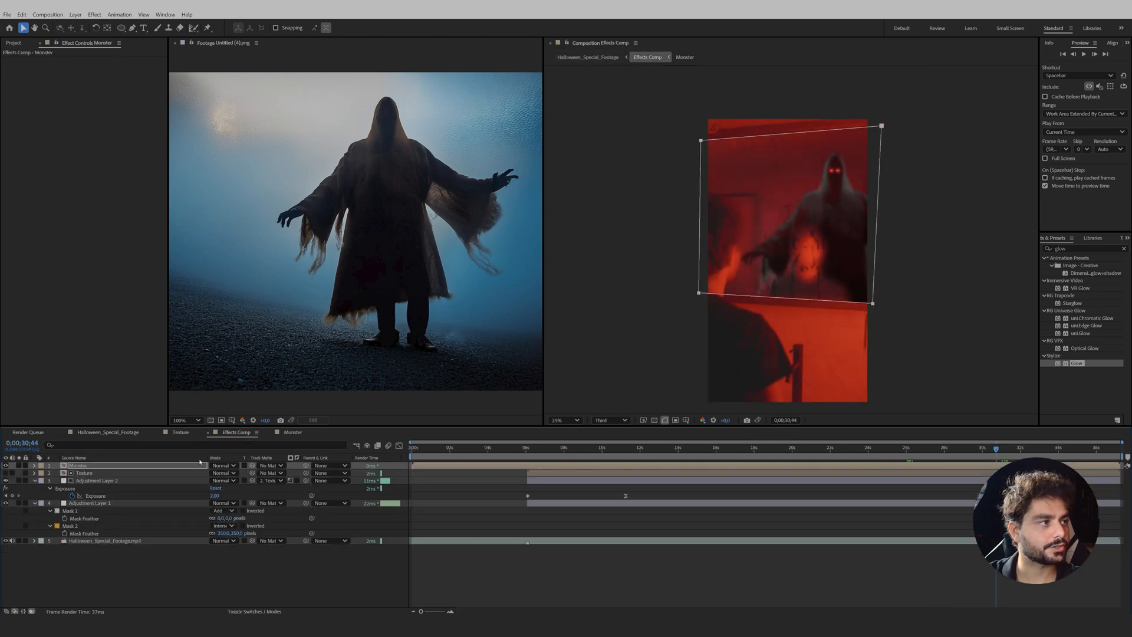
pyautogui.moveTo(413, 465); pyautogui.dragTo(988, 454)
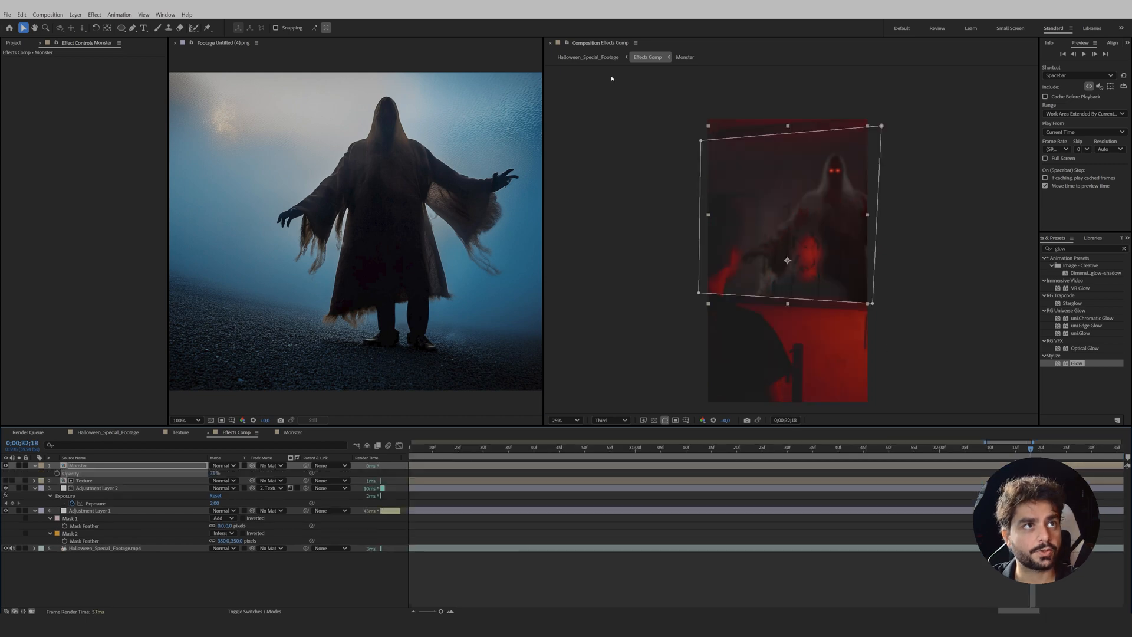
# In Halloween_Special_Footage, split the top Effects Comp layer twice, the second time around 2;16;30;59, and delete the short piece between the cuts
pyautogui.click(587, 58)
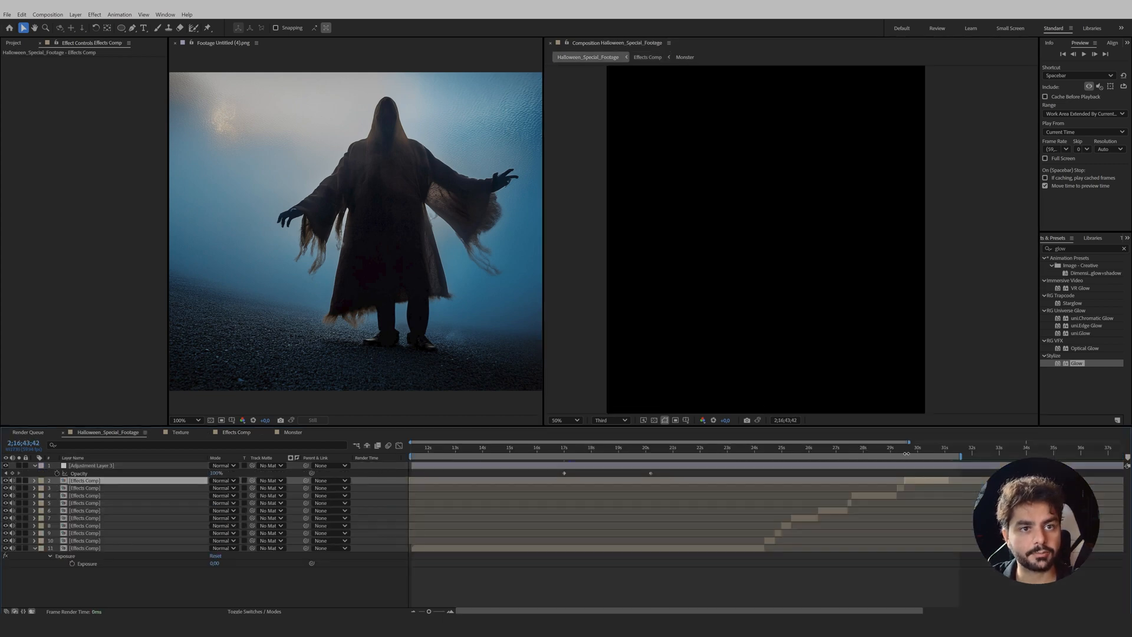
pyautogui.moveTo(907, 450); pyautogui.dragTo(905, 451)
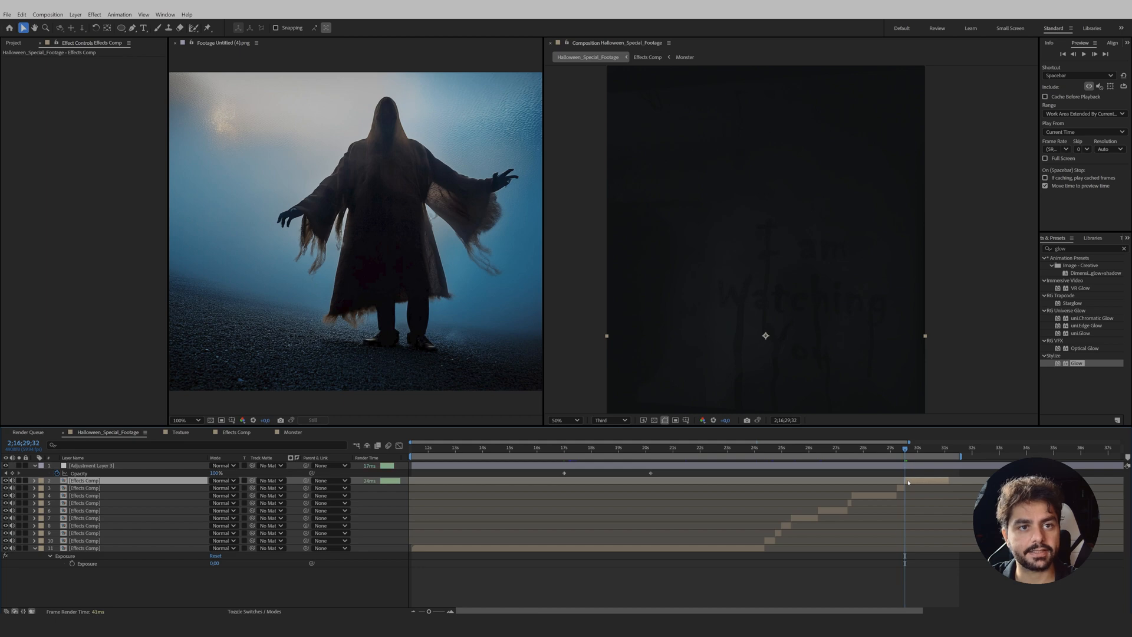
pyautogui.moveTo(905, 450); pyautogui.dragTo(945, 452)
pyautogui.hotkey('ctrl', 'shift', 'd')
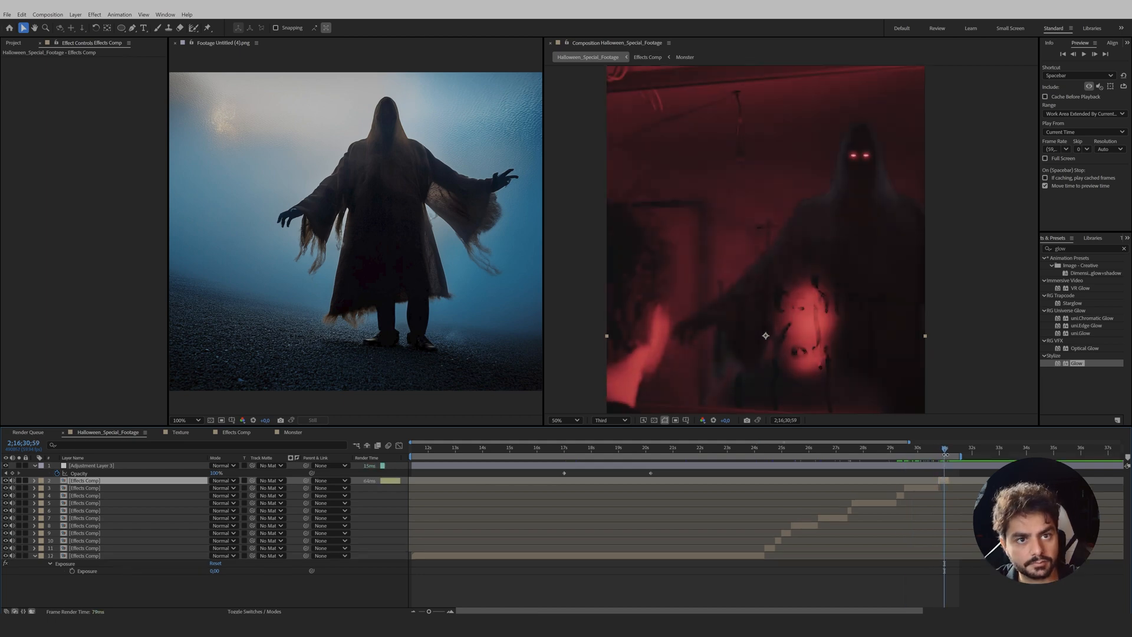
pyautogui.hotkey('ctrl', 'shift', 'd')
pyautogui.click(941, 489)
pyautogui.press('End')
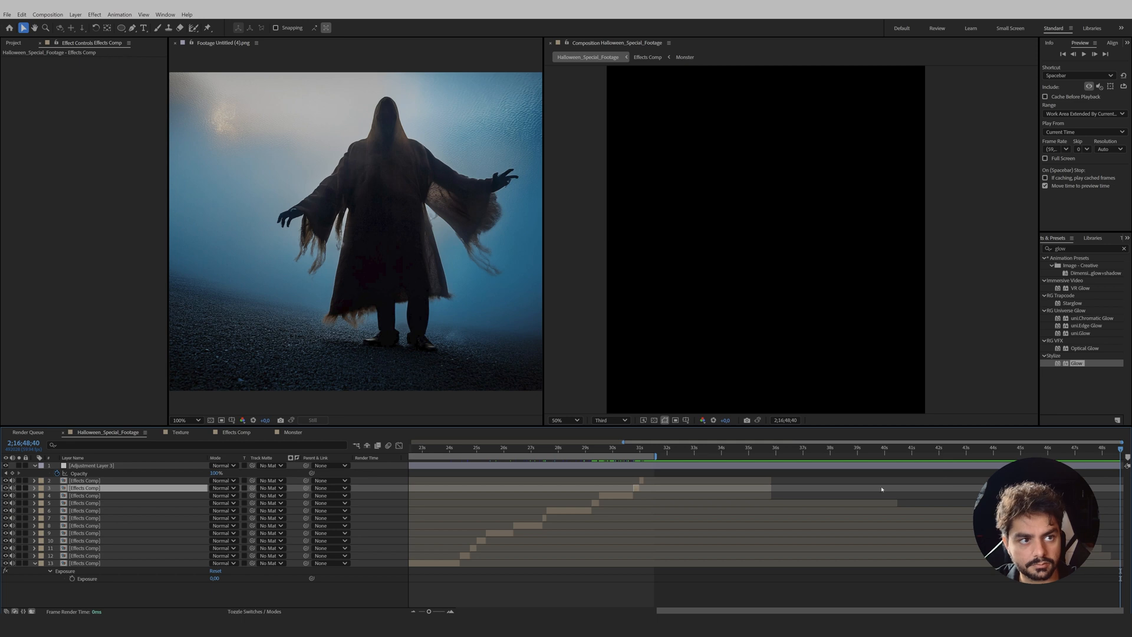
pyautogui.press('Delete')
# Move the last short Effects Comp piece back against the preceding piece to close the gap
pyautogui.click(640, 479)
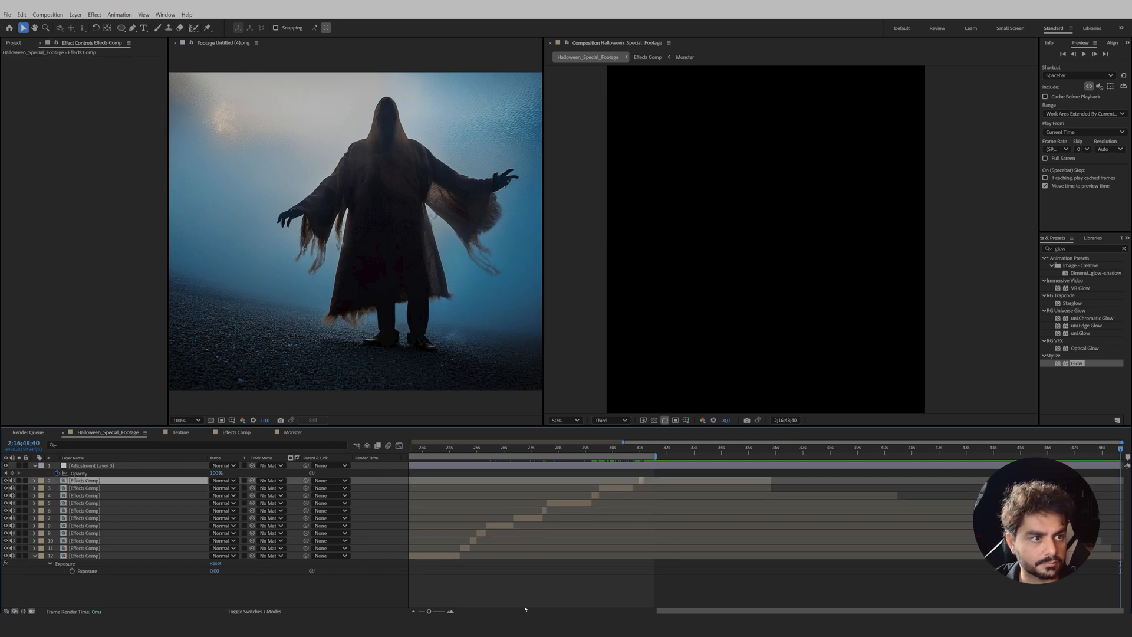
pyautogui.click(451, 611)
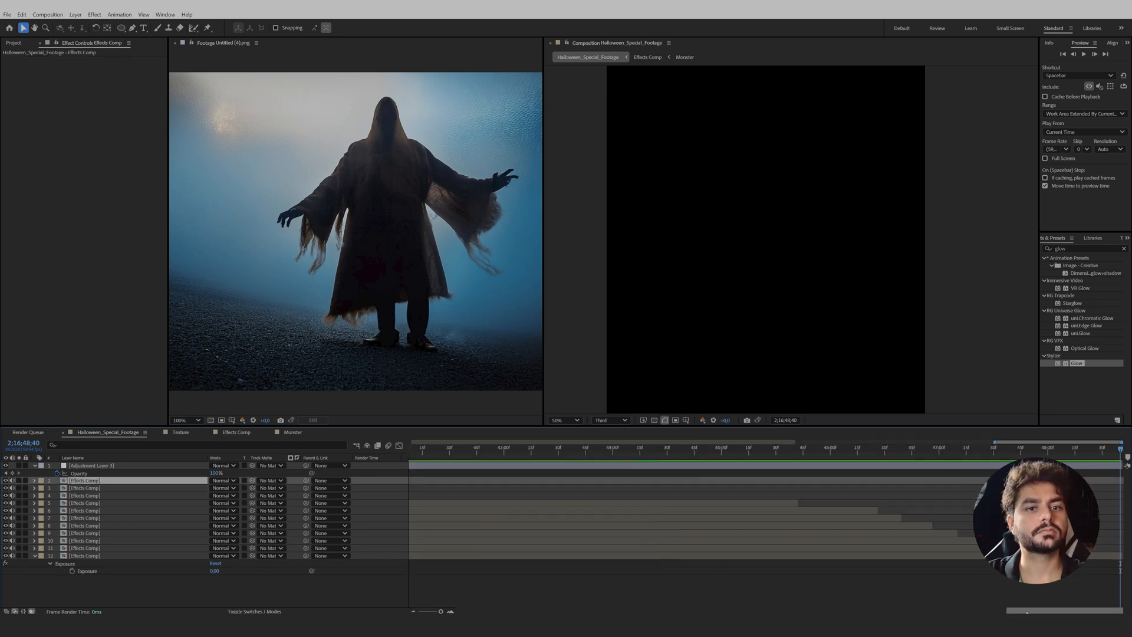
pyautogui.moveTo(1027, 612); pyautogui.dragTo(760, 612)
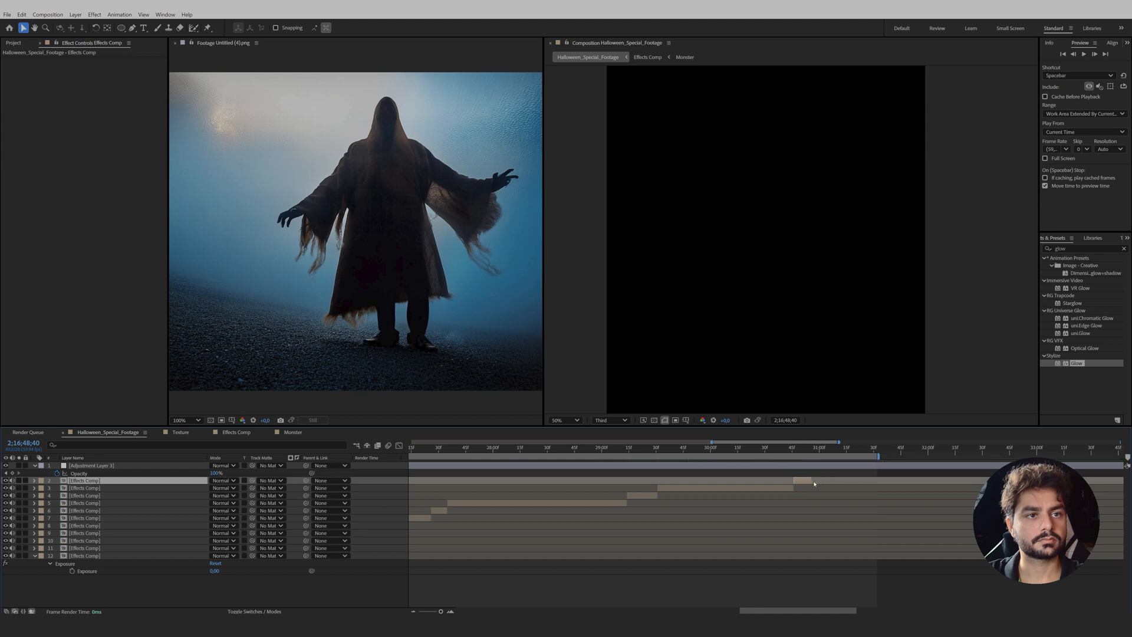
# End the work area at 2;16;30;55 and trim the composition to the work area
pyautogui.click(810, 448)
pyautogui.press('n')
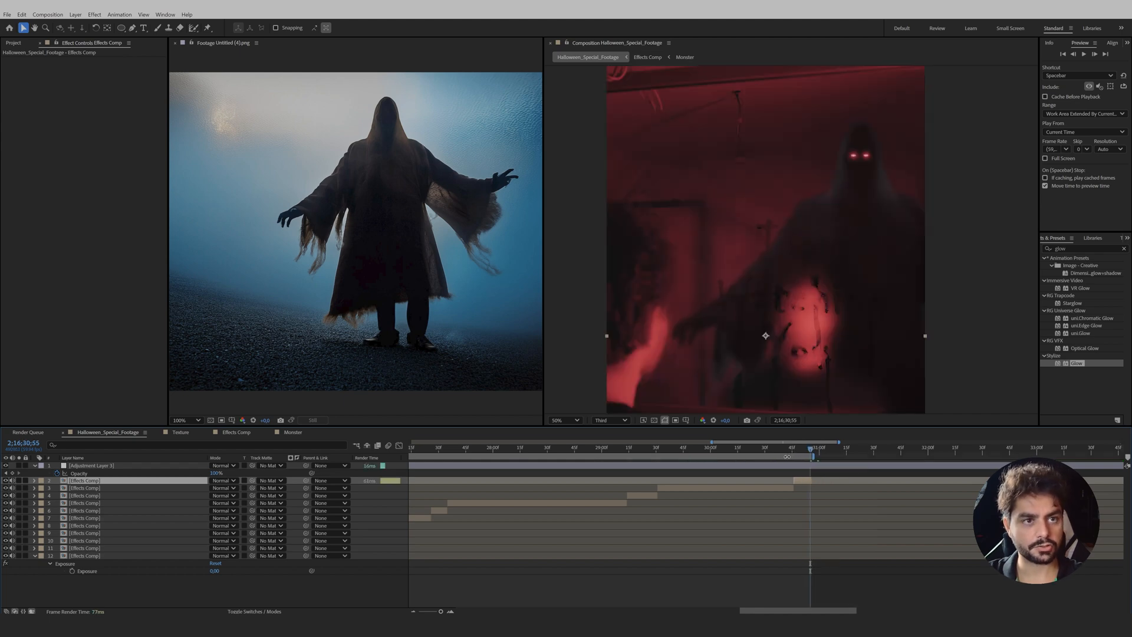
pyautogui.rightClick(792, 457)
pyautogui.click(831, 485)
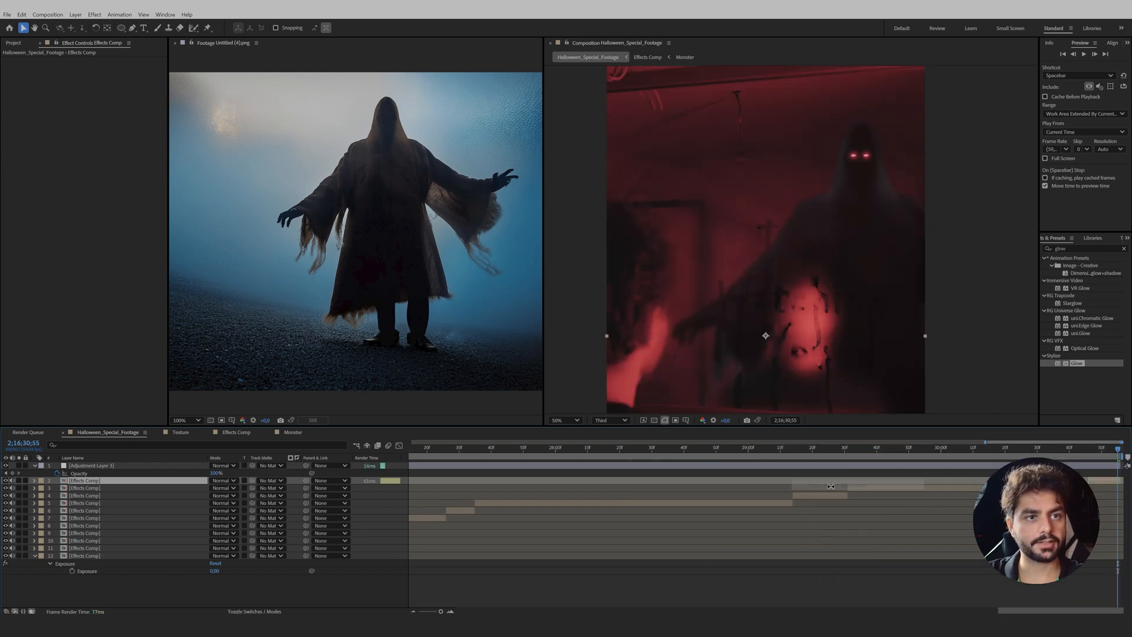
pyautogui.click(834, 453)
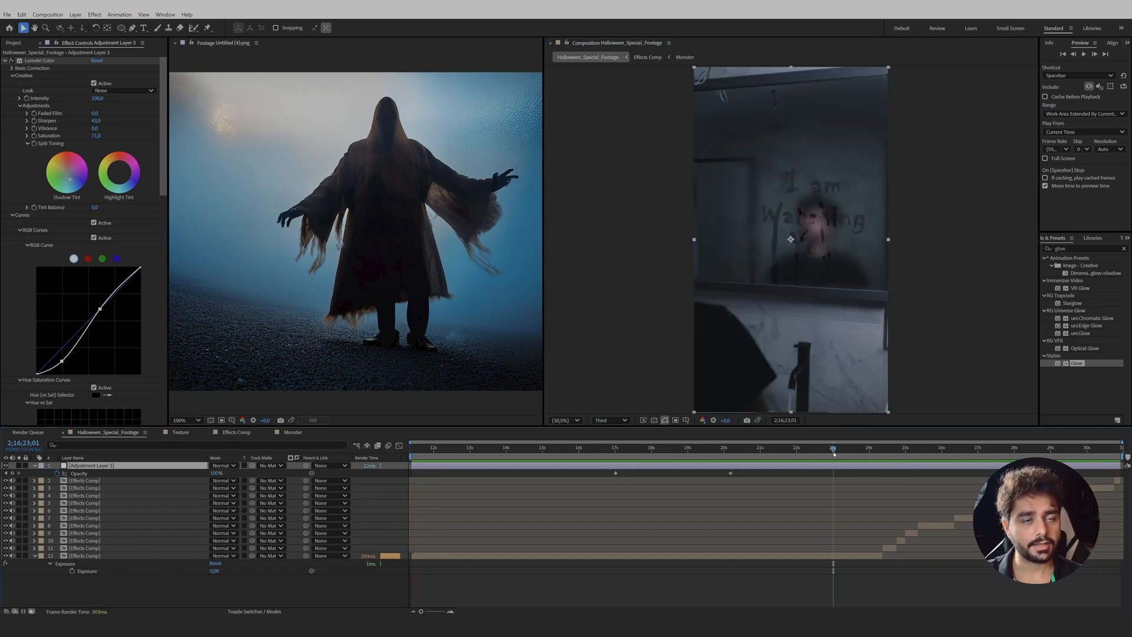
# Add a new comp-sized solid layer to Halloween_Special_Footage, using a near-black colour sampled from the footage
pyautogui.rightClick(301, 471)
pyautogui.moveTo(354, 476)
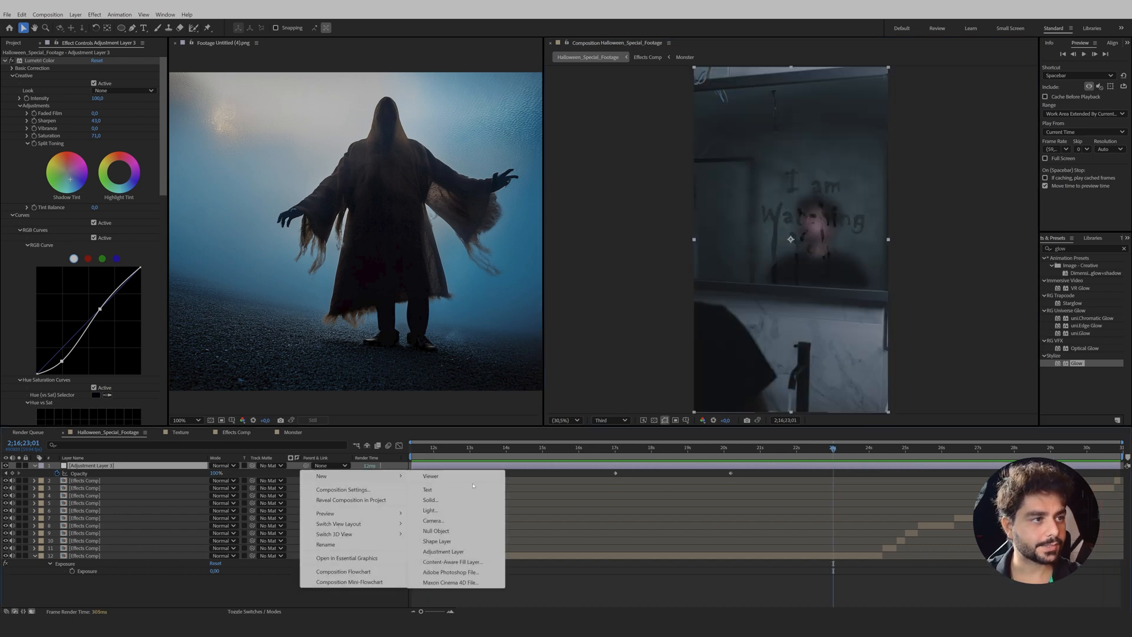
pyautogui.click(431, 500)
pyautogui.click(614, 427)
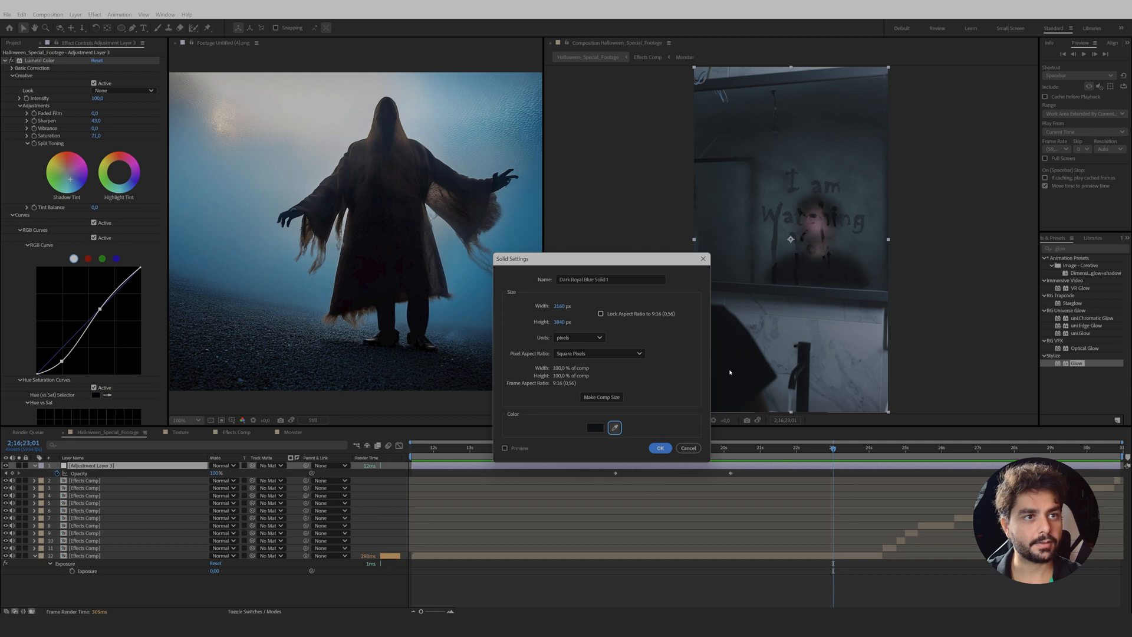
pyautogui.click(660, 447)
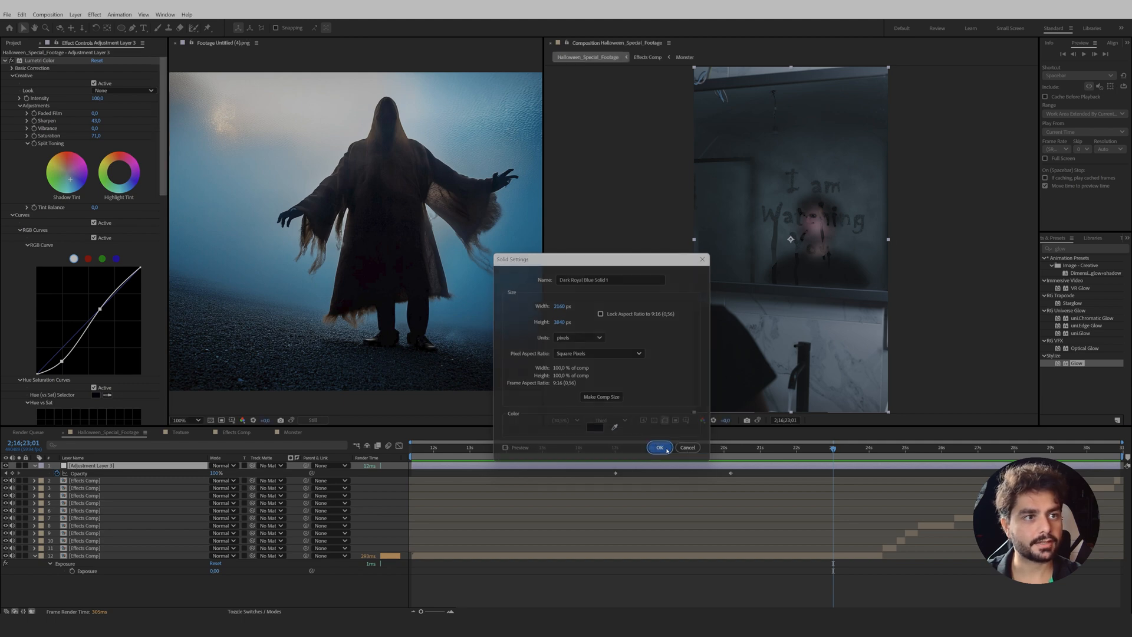
# Draw a tall, rounded figure-shaped mask on the solid with the Pen tool, reaching the frame's lower edge, and feather it about 935 pixels
pyautogui.click(132, 28)
pyautogui.moveTo(785, 203); pyautogui.dragTo(785, 233)
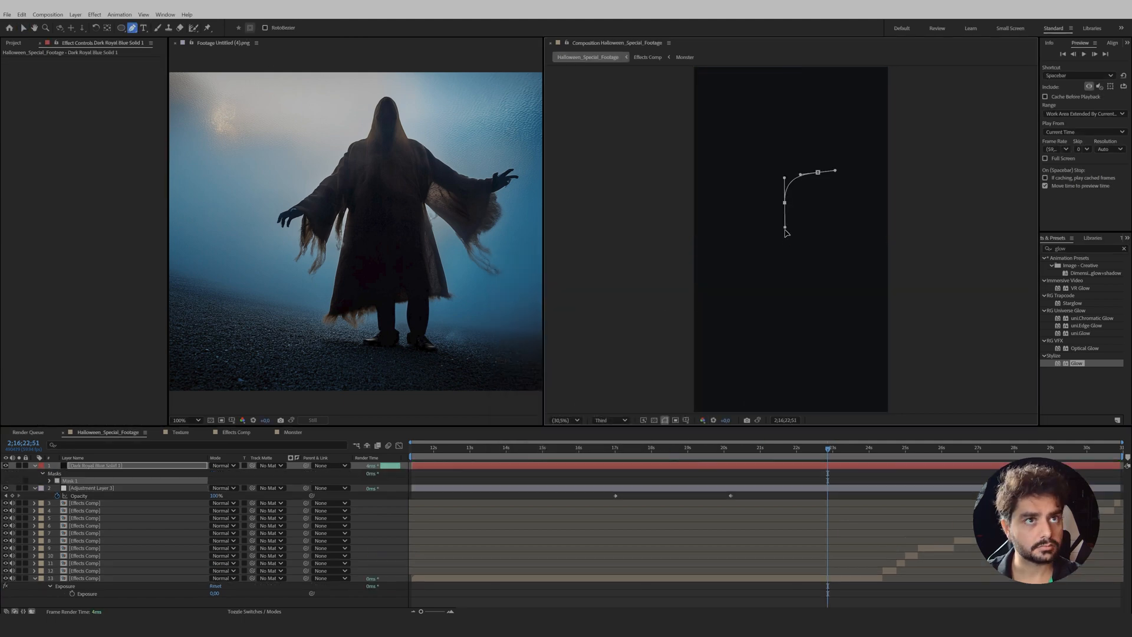
pyautogui.moveTo(783, 284); pyautogui.dragTo(778, 306)
pyautogui.moveTo(779, 355); pyautogui.dragTo(792, 381)
pyautogui.moveTo(826, 372); pyautogui.dragTo(857, 331)
pyautogui.moveTo(862, 303); pyautogui.dragTo(852, 248)
pyautogui.click(819, 173)
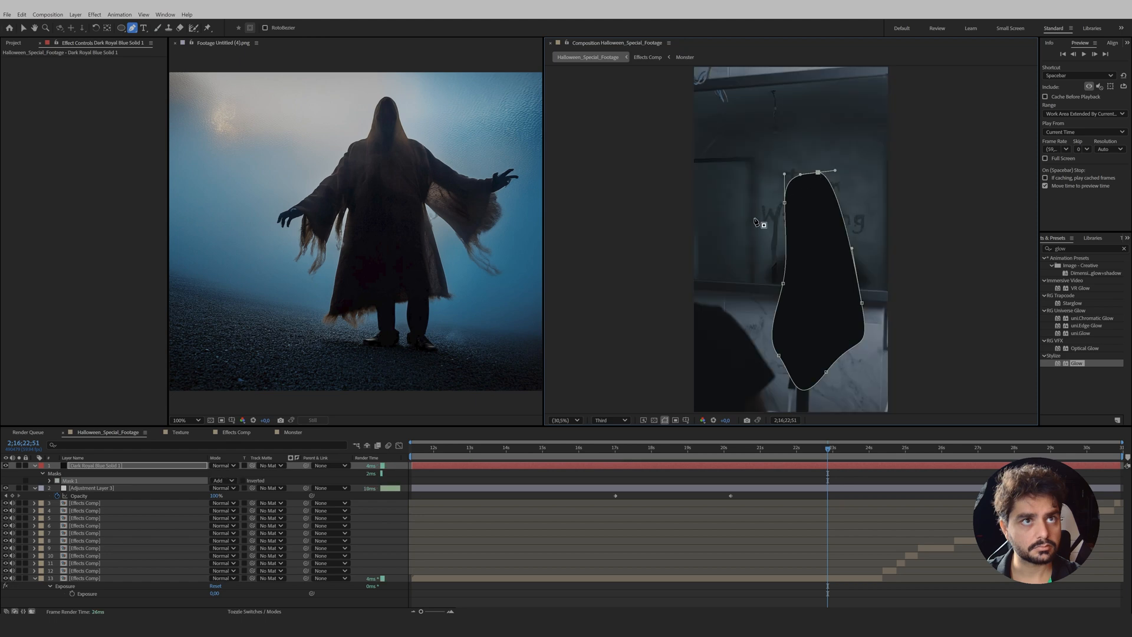
pyautogui.moveTo(827, 374); pyautogui.dragTo(838, 420)
pyautogui.press('f')
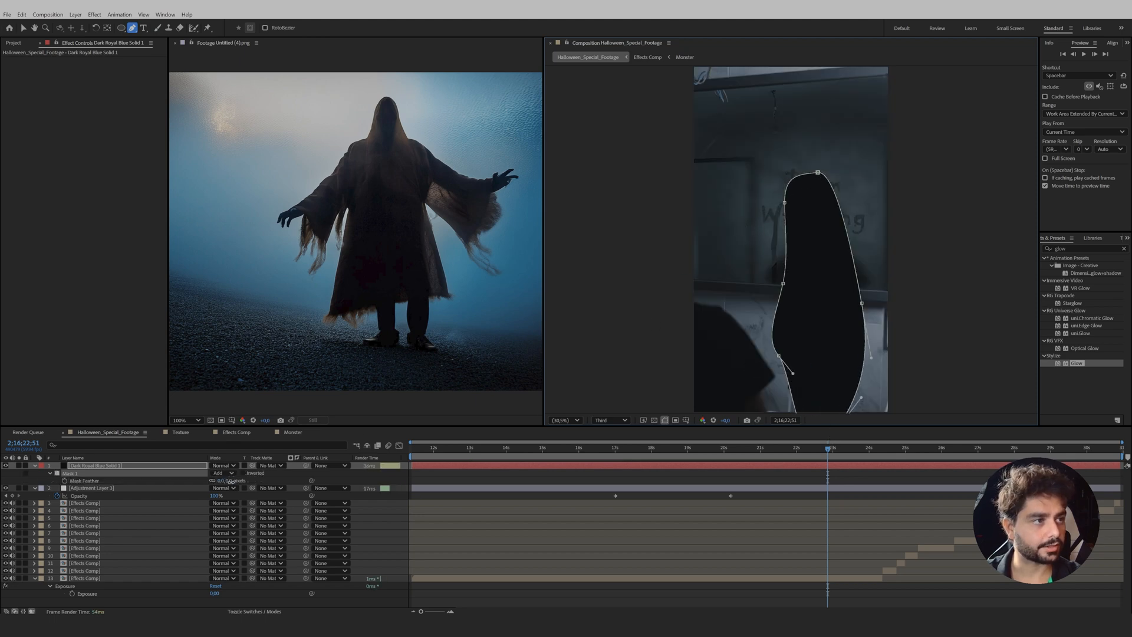
pyautogui.moveTo(230, 481); pyautogui.dragTo(635, 468)
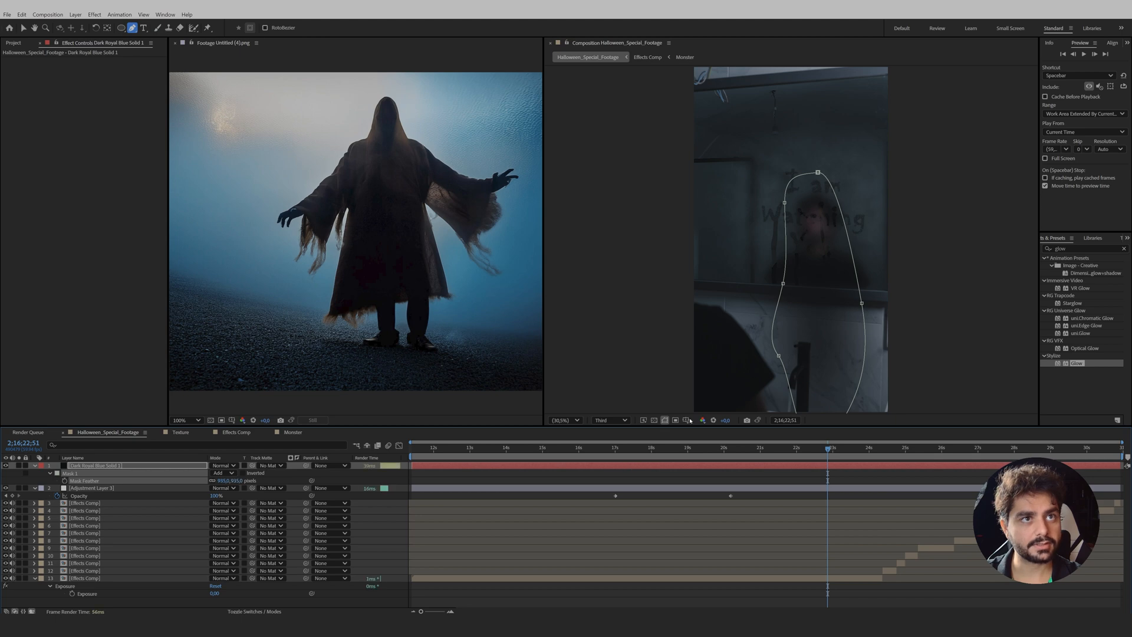
# Enlarge the solid's mask and move it completely outside the frame on the left side
pyautogui.press('v')
pyautogui.doubleClick(818, 175)
pyautogui.moveTo(863, 179); pyautogui.dragTo(818, 70)
pyautogui.moveTo(758, 172); pyautogui.dragTo(634, 299)
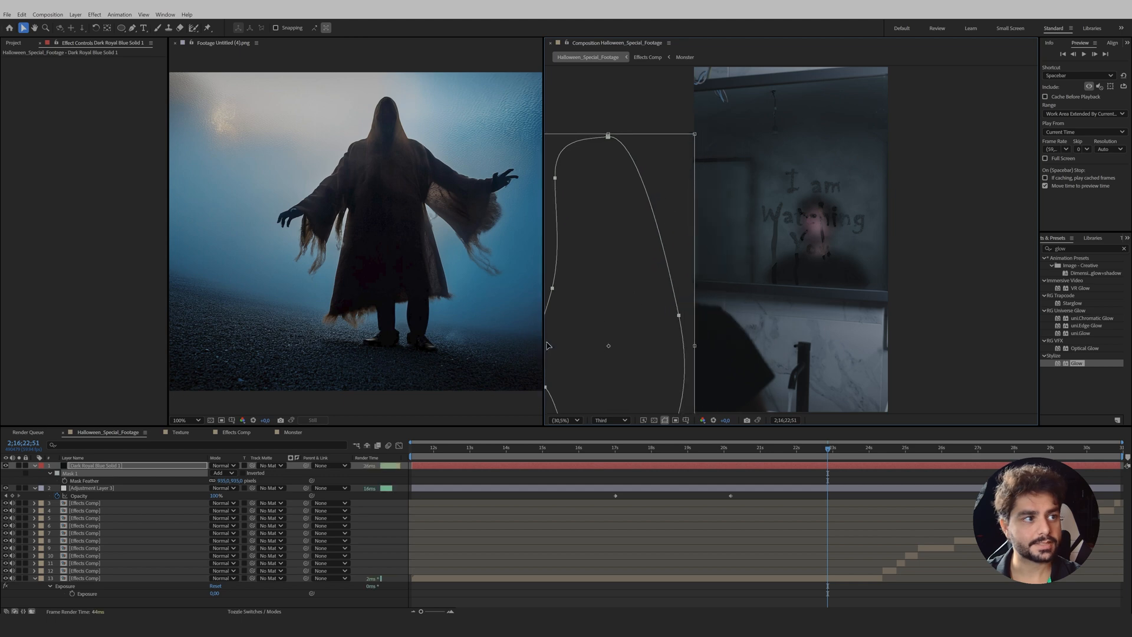
# Keyframe the Mask Path at 2;16;22;51, and at 2;16;23;01 move the mask outside the frame on the right side
pyautogui.press('m')
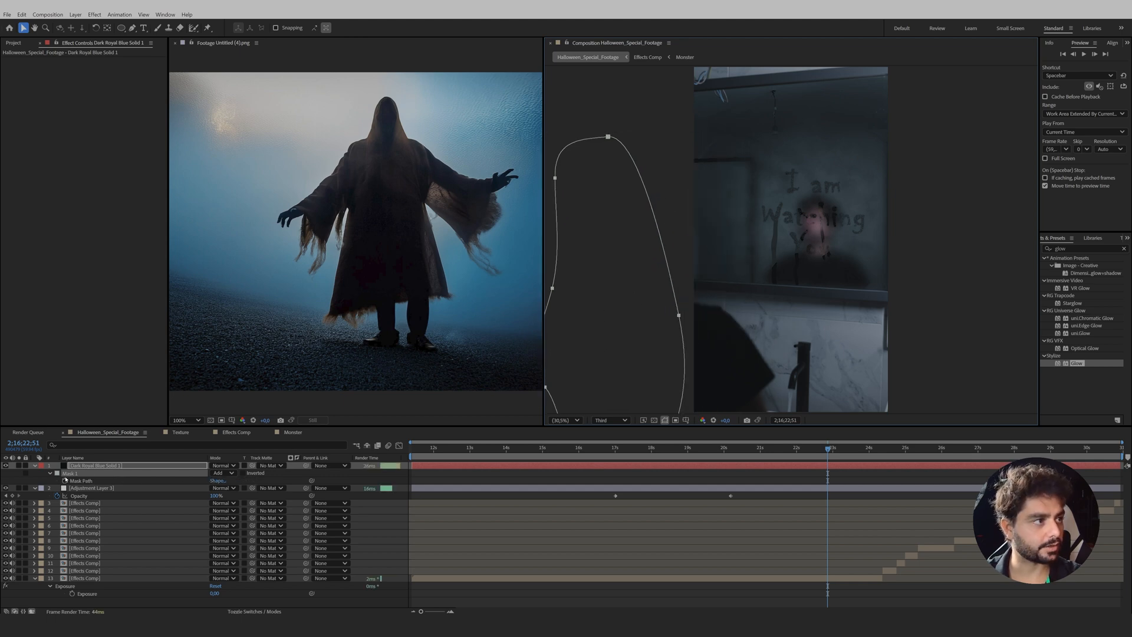
pyautogui.click(64, 480)
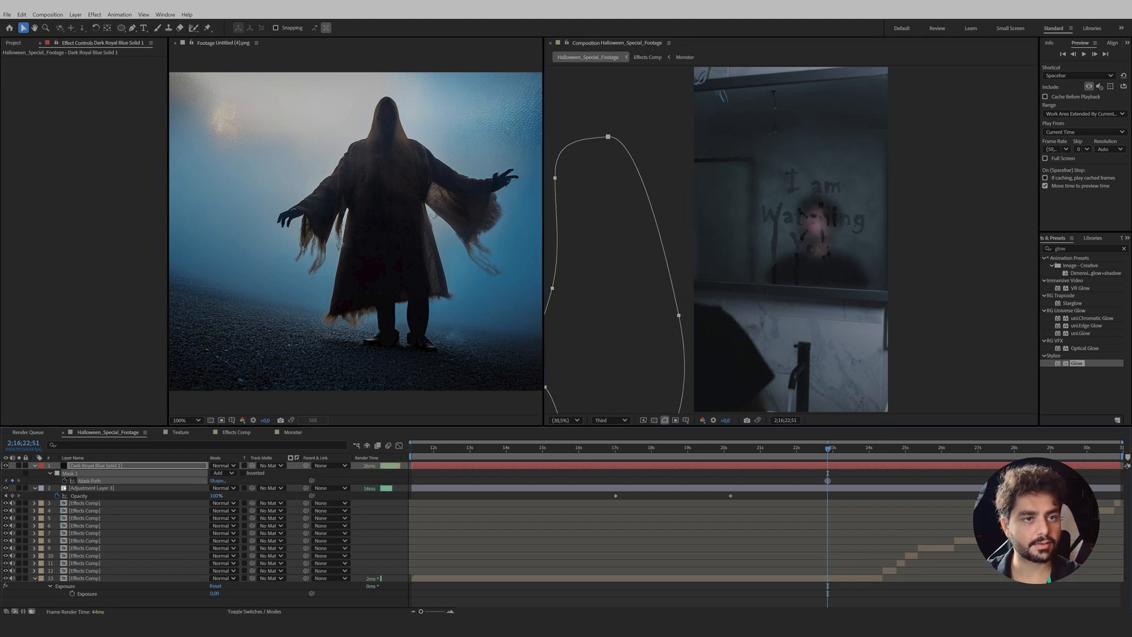
pyautogui.hotkey('shift', 'pagedown')
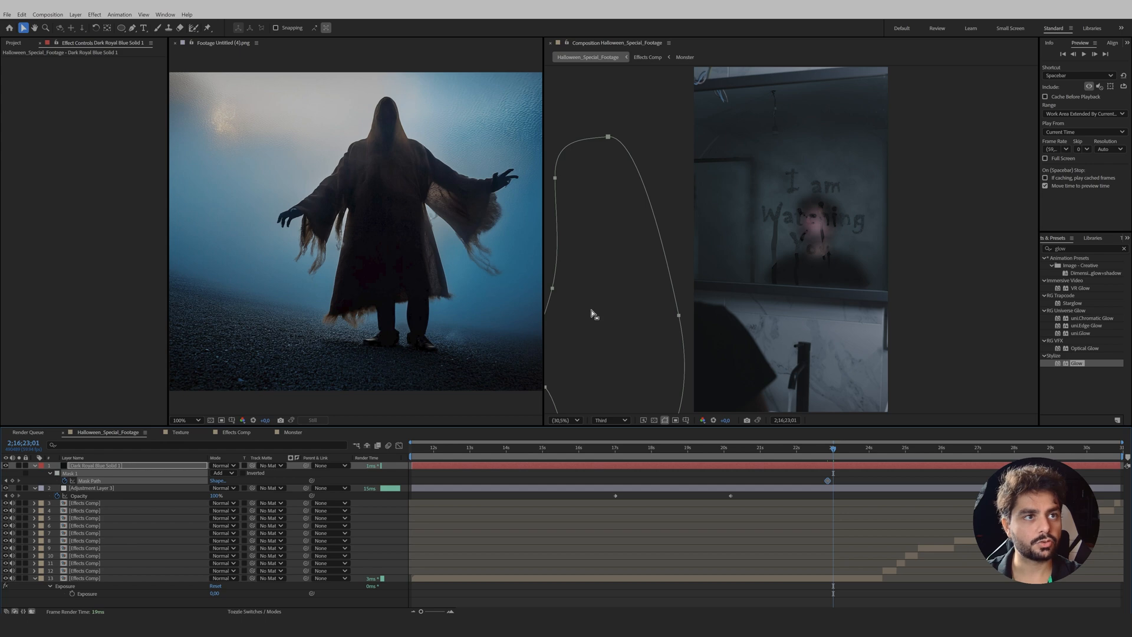
pyautogui.moveTo(678, 321); pyautogui.dragTo(1056, 280)
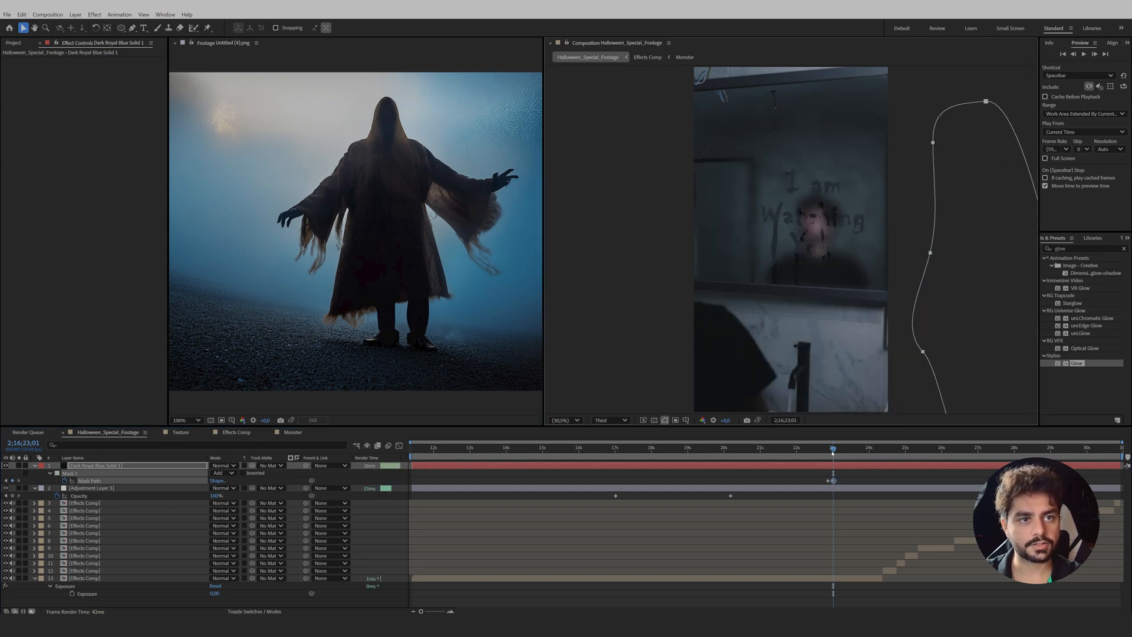
# Check the solid's shadow mid-pass at 2;16;22;56 and set the solid's opacity to 61%
pyautogui.moveTo(832, 452); pyautogui.dragTo(831, 451)
pyautogui.press('t')
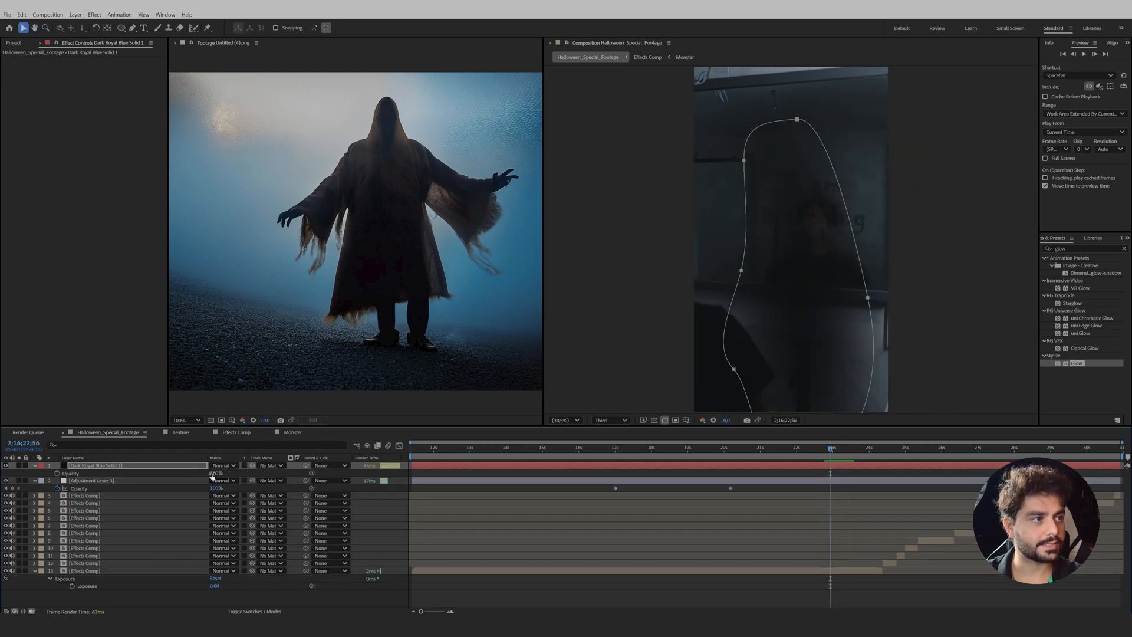
pyautogui.moveTo(216, 473); pyautogui.dragTo(195, 474)
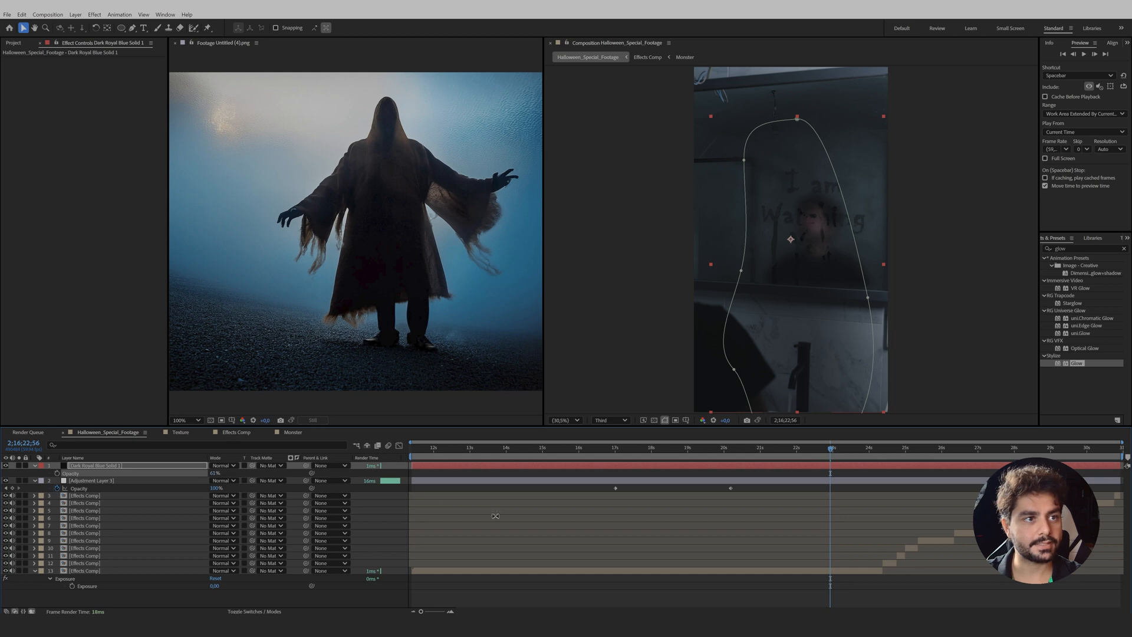
pyautogui.click(500, 498)
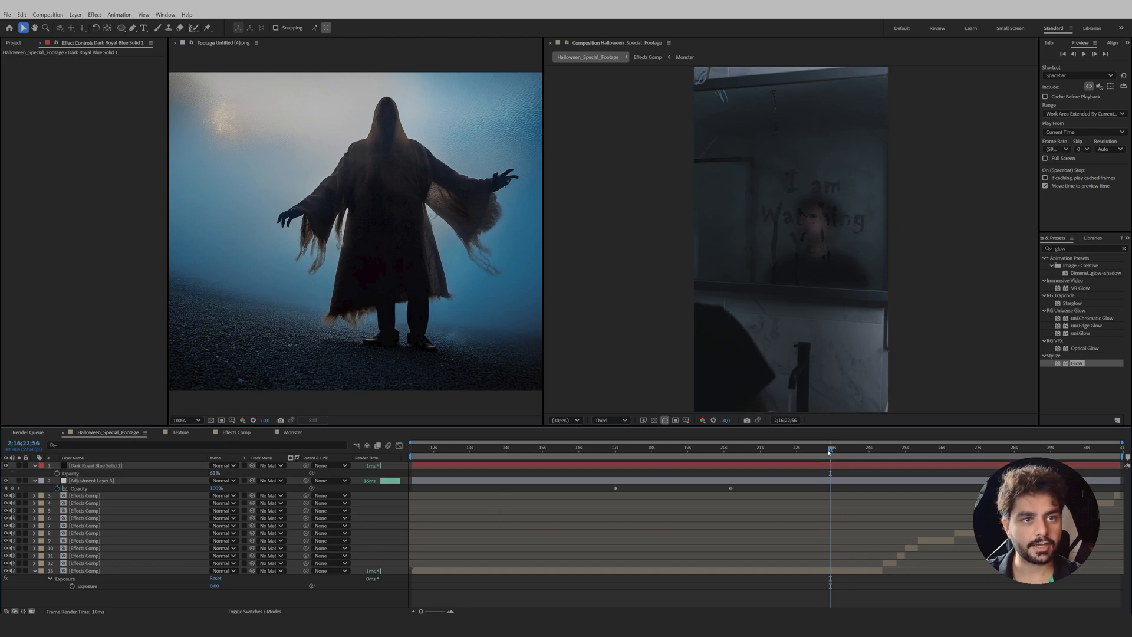
# Preview and scrub through the passing shadow between about 2;16;22;33 and 2;16;23;50
pyautogui.moveTo(830, 452)
pyautogui.mouseDown()
pyautogui.moveTo(888, 458)
pyautogui.moveTo(823, 458)
pyautogui.moveTo(843, 459)
pyautogui.moveTo(833, 459)
pyautogui.mouseUp()
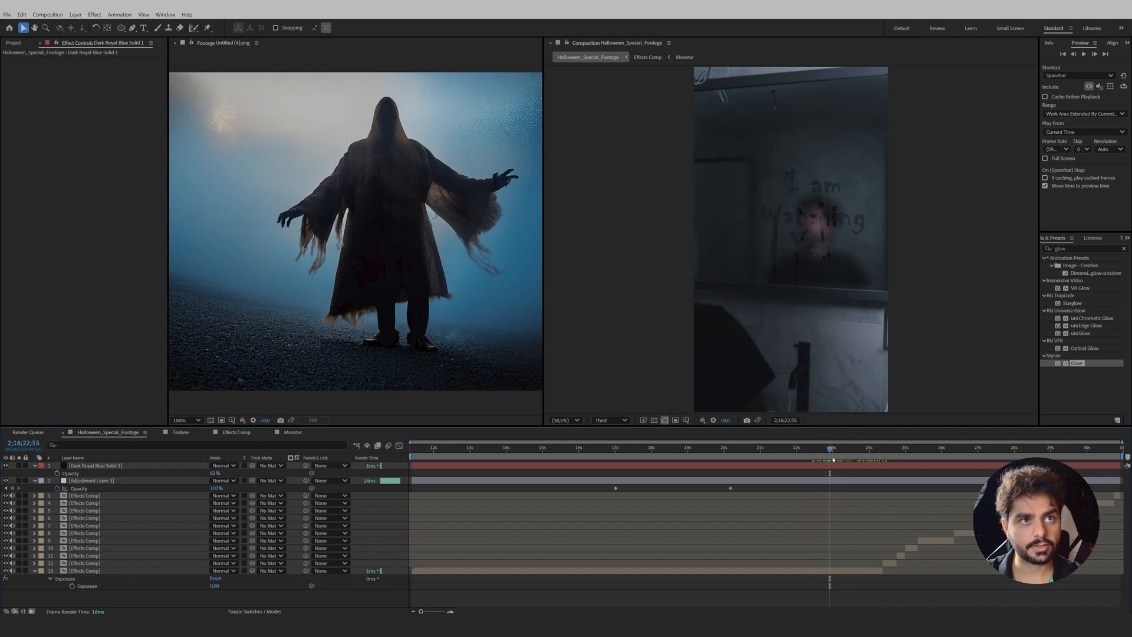
pyautogui.press('space')
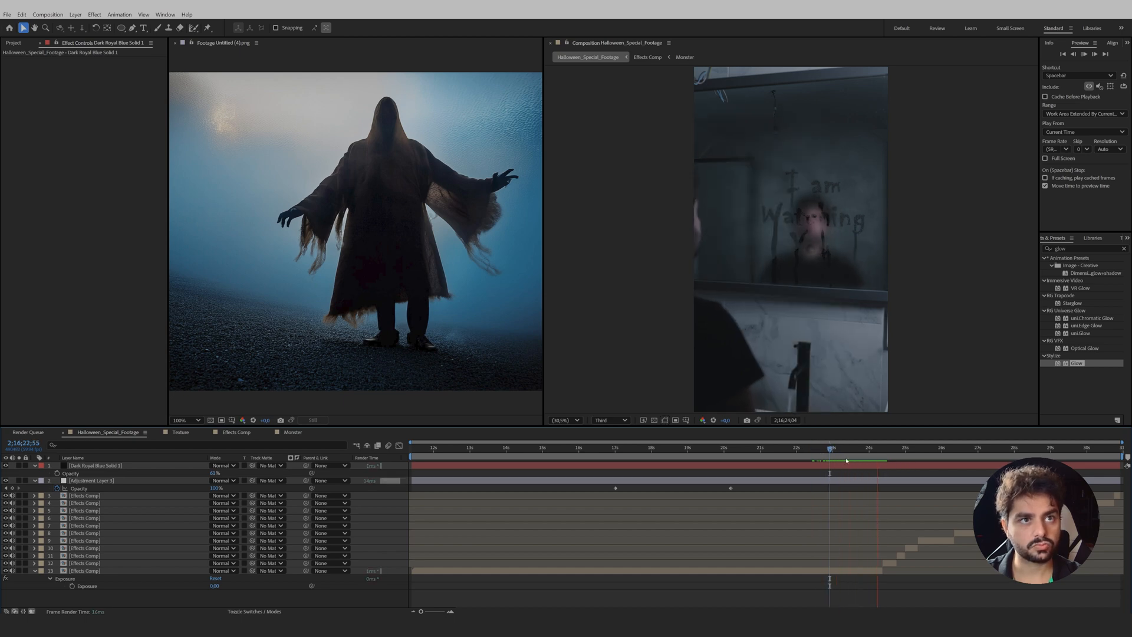
pyautogui.click(863, 452)
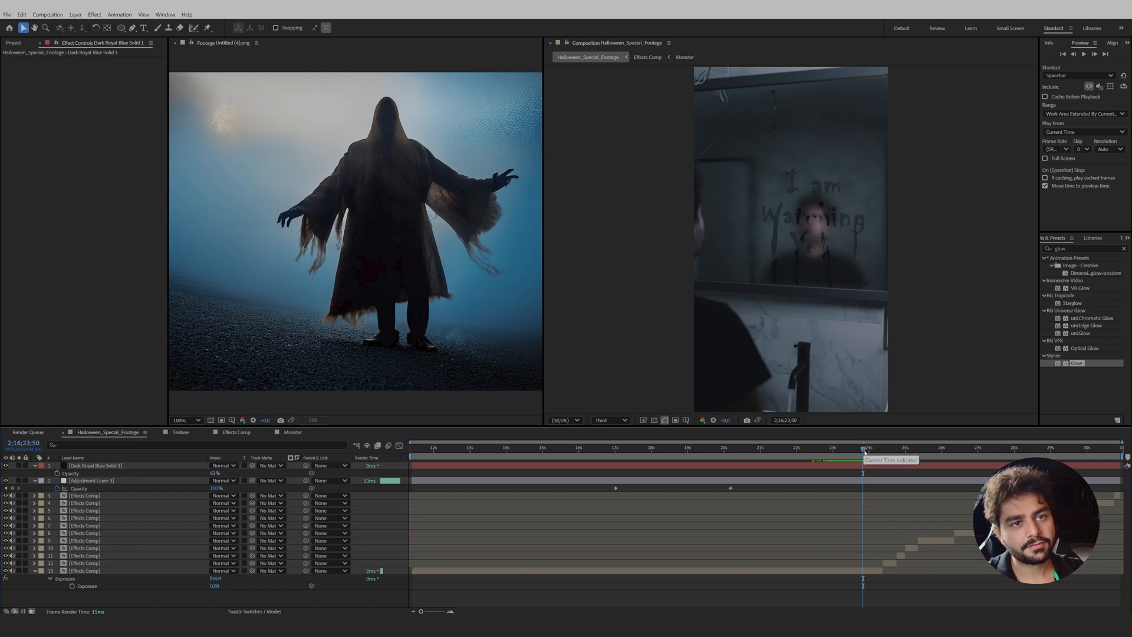
pyautogui.moveTo(863, 452); pyautogui.dragTo(817, 481)
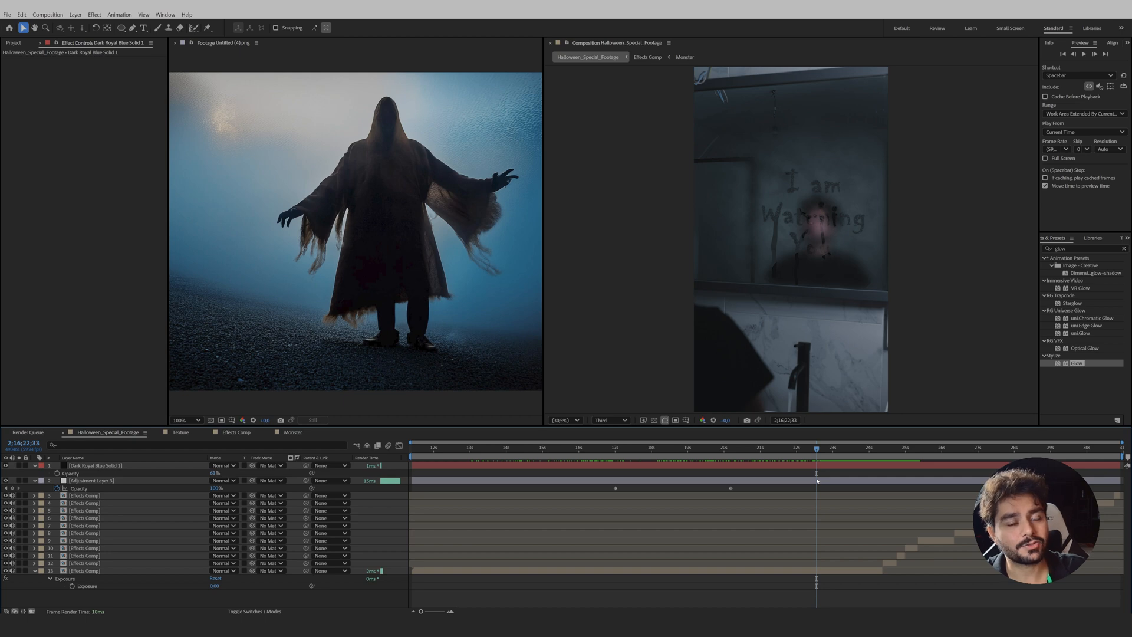